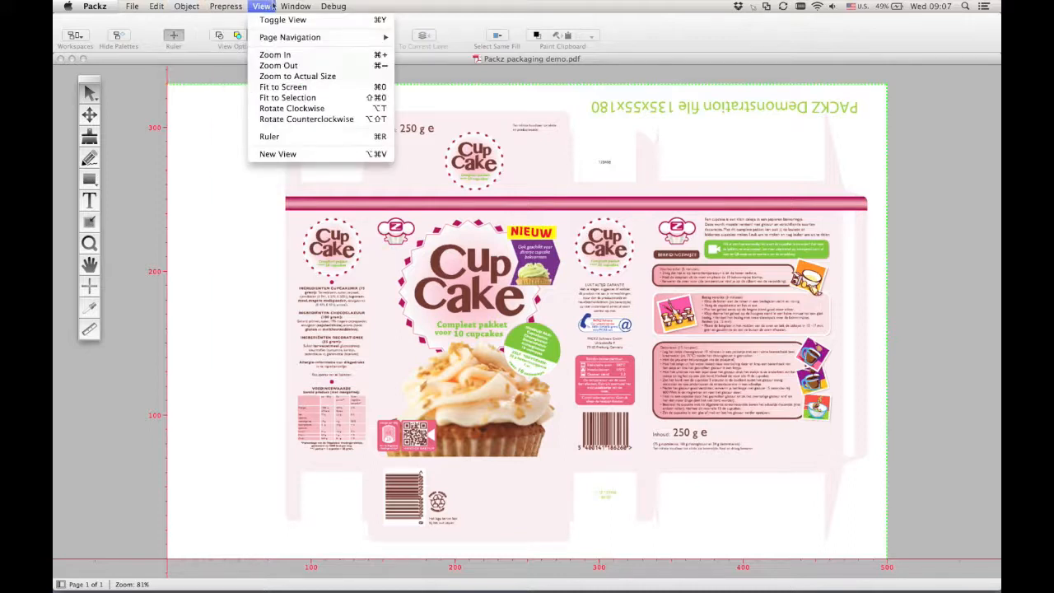
- Review the General, Key Bindings, CMS and Convert preferences, then close the preferences
left_click(297, 6)
left_click(95, 6)
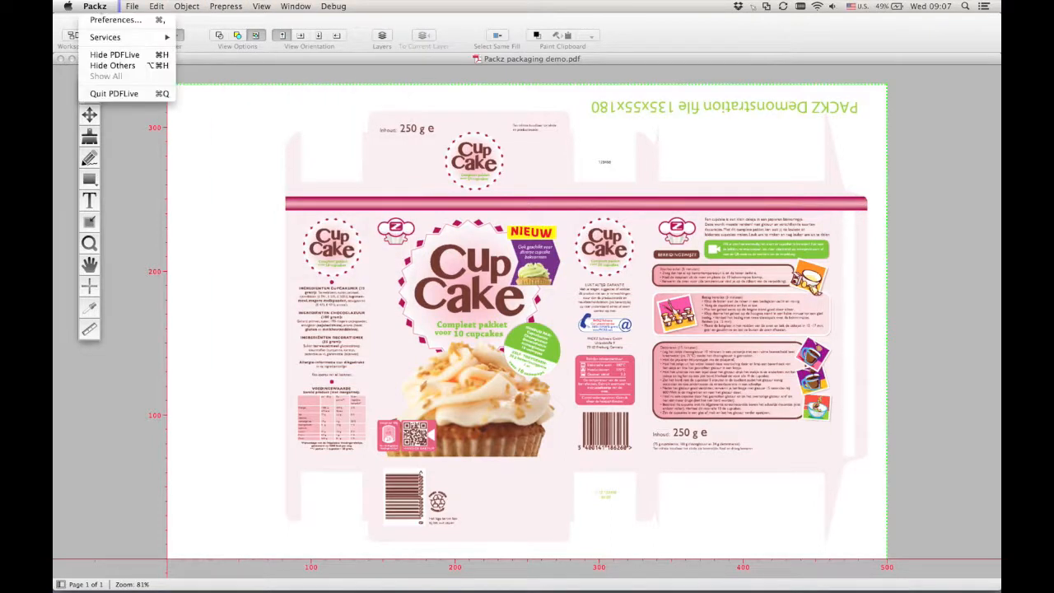
left_click(98, 23)
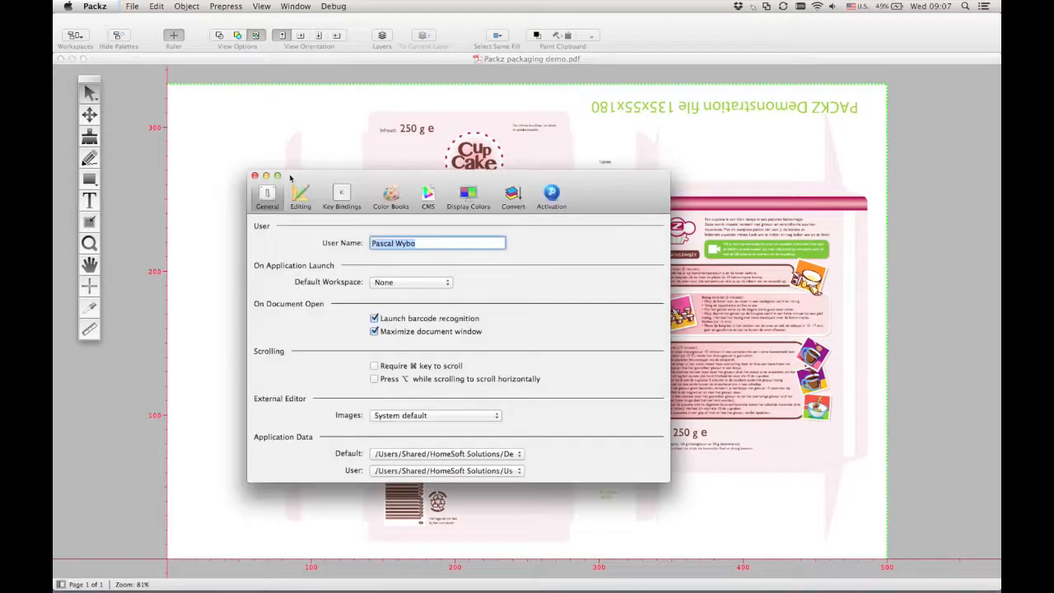
left_click(341, 198)
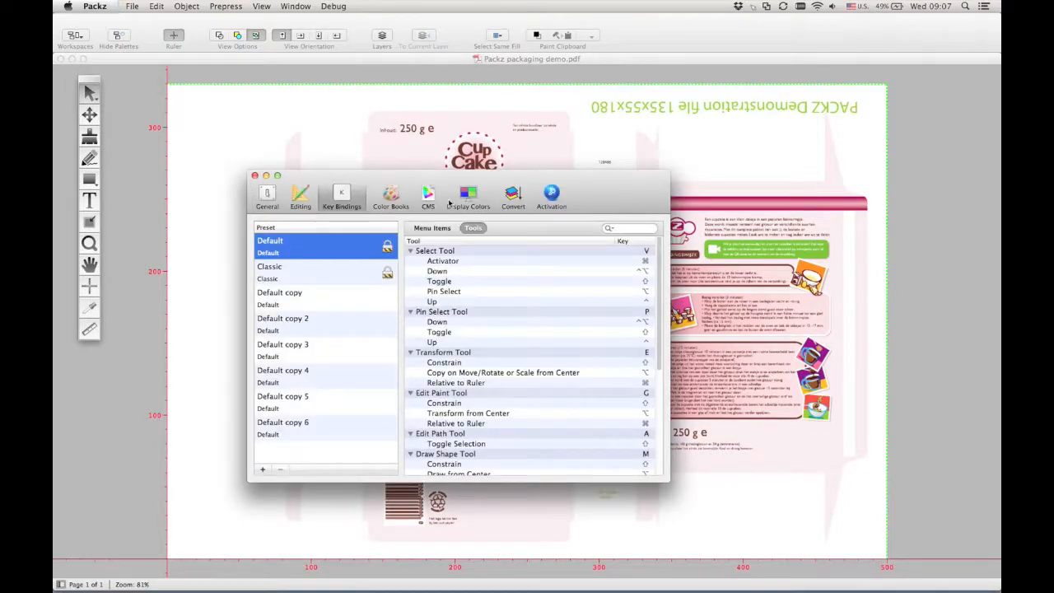
left_click(435, 196)
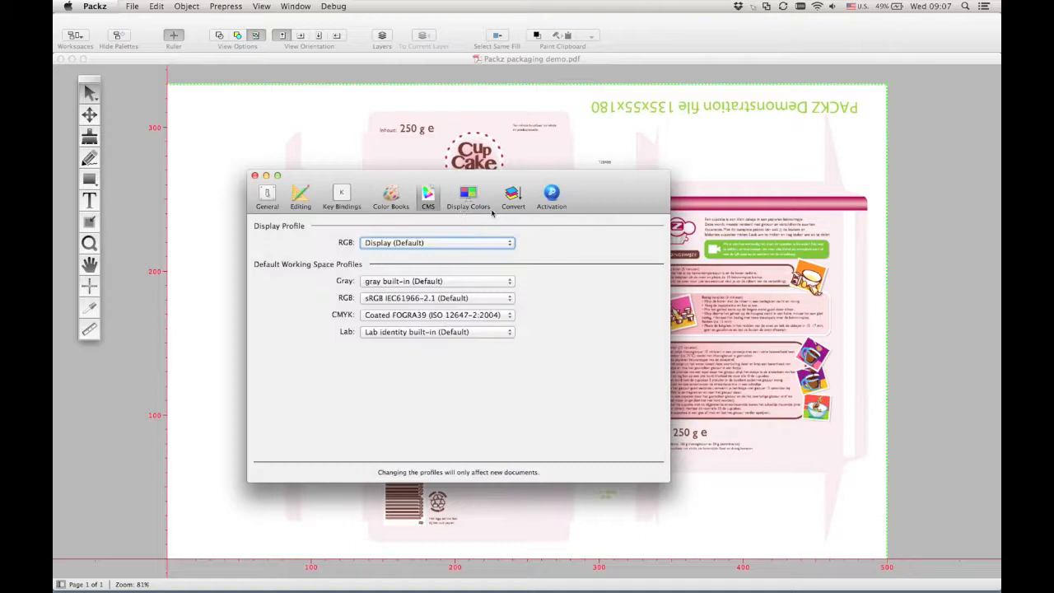
left_click(511, 194)
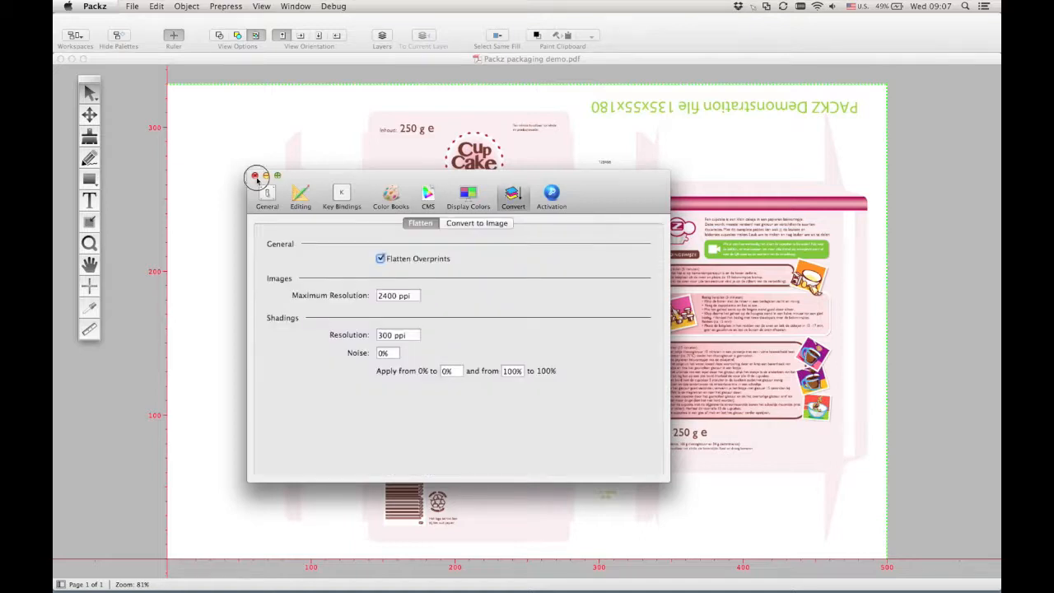
key("super+w")
- Load the saved Base workspace
left_click(75, 35)
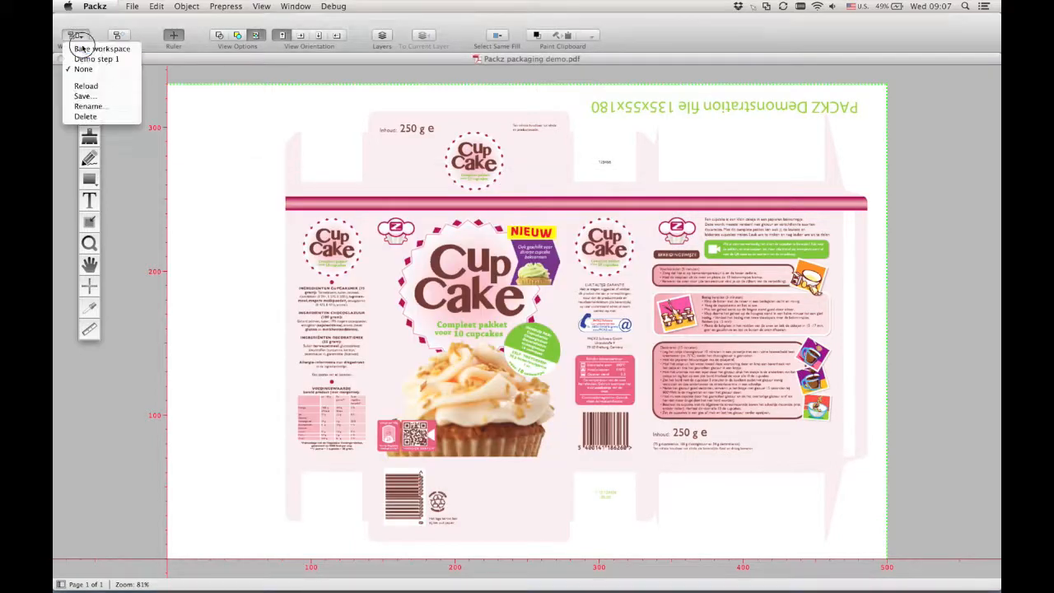
left_click(76, 49)
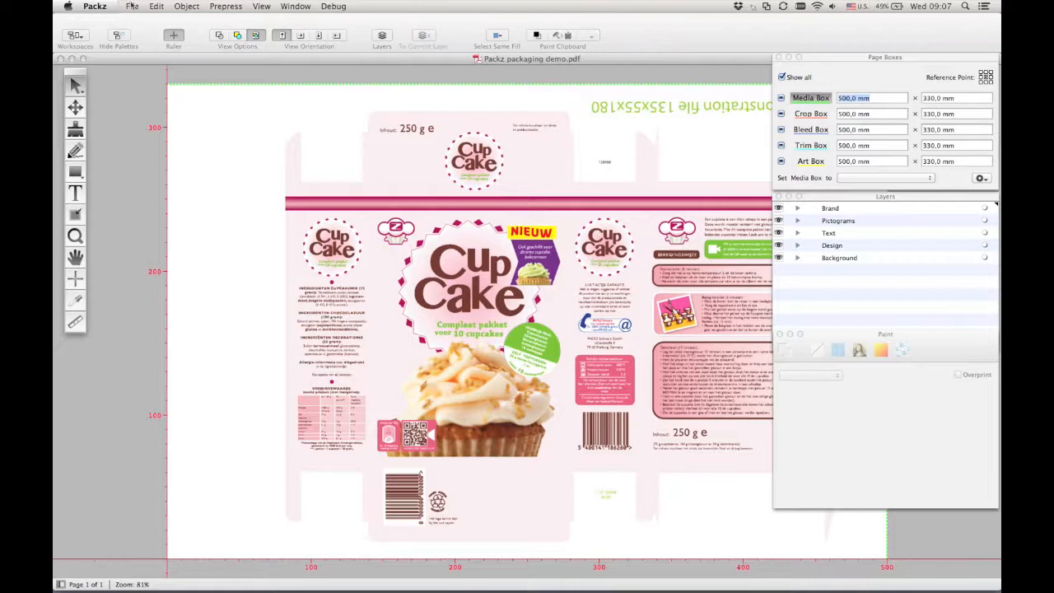
- Import the CFF2 file Cupcake 1up 135_55x180.cf2 on the Diecut separation with a custom stroke width
left_click(132, 7)
left_click(132, 6)
left_click(131, 6)
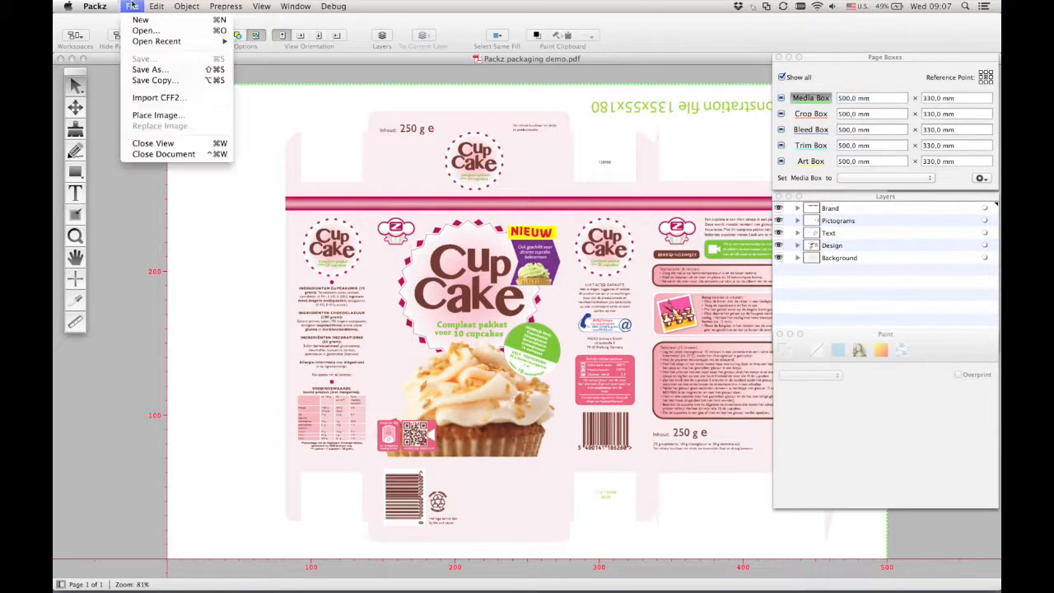
left_click(141, 99)
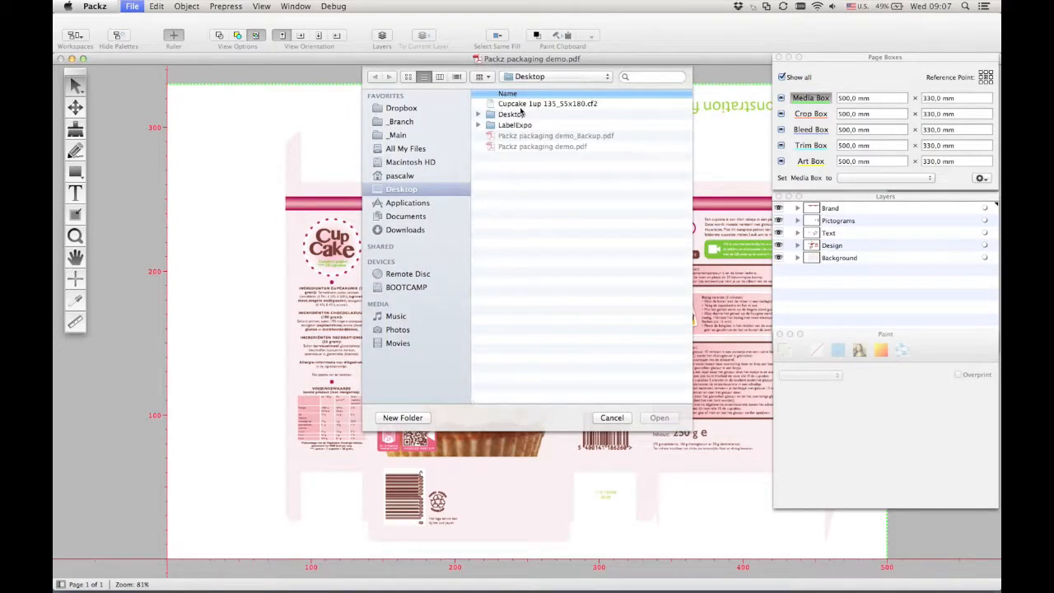
left_click(520, 105)
left_click(659, 418)
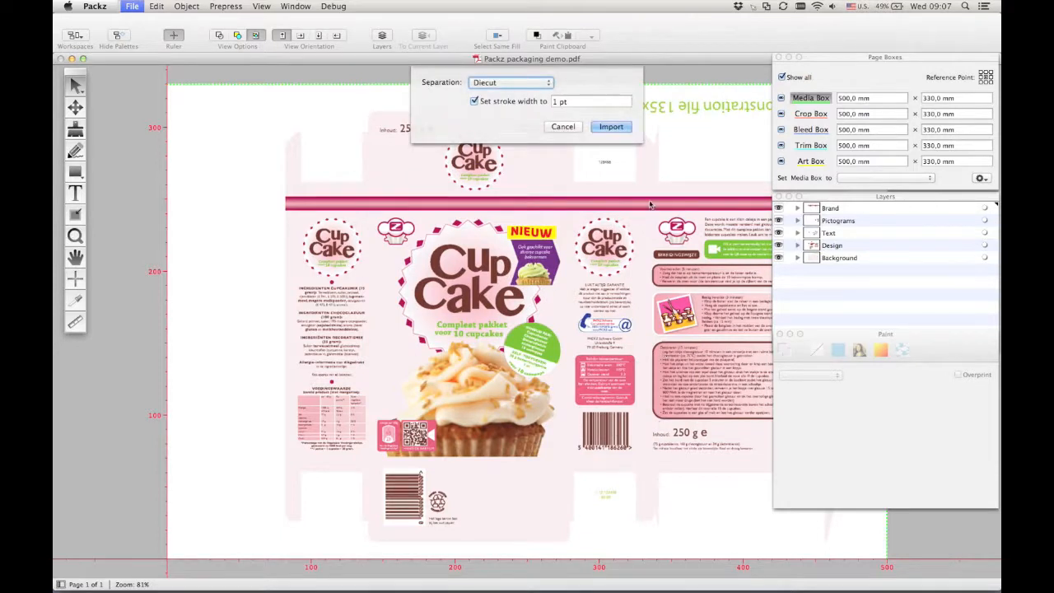
left_click(546, 85)
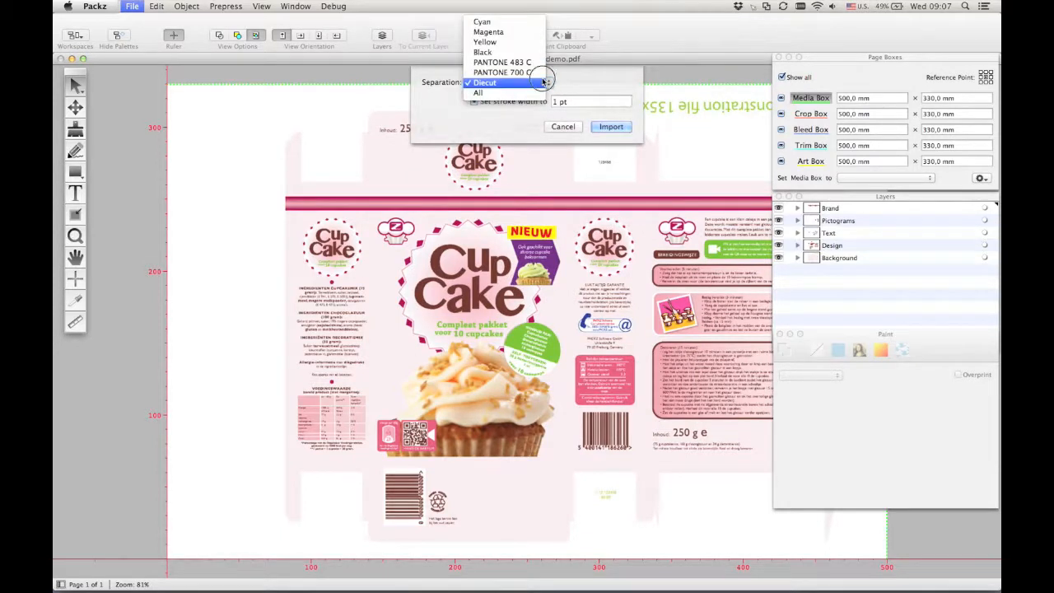
left_click(568, 98)
left_click_drag(579, 104, 546, 101)
type("0.")
left_click(612, 126)
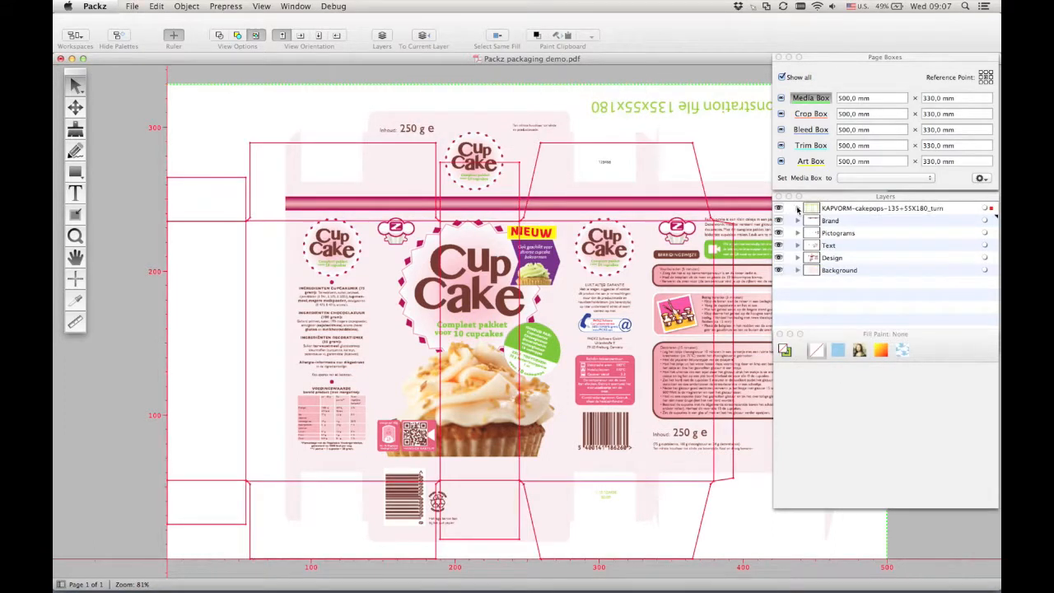
- Expand the imported die line layer and set the ruler origin at the lower-left corner of the pink background shape
left_click(797, 209)
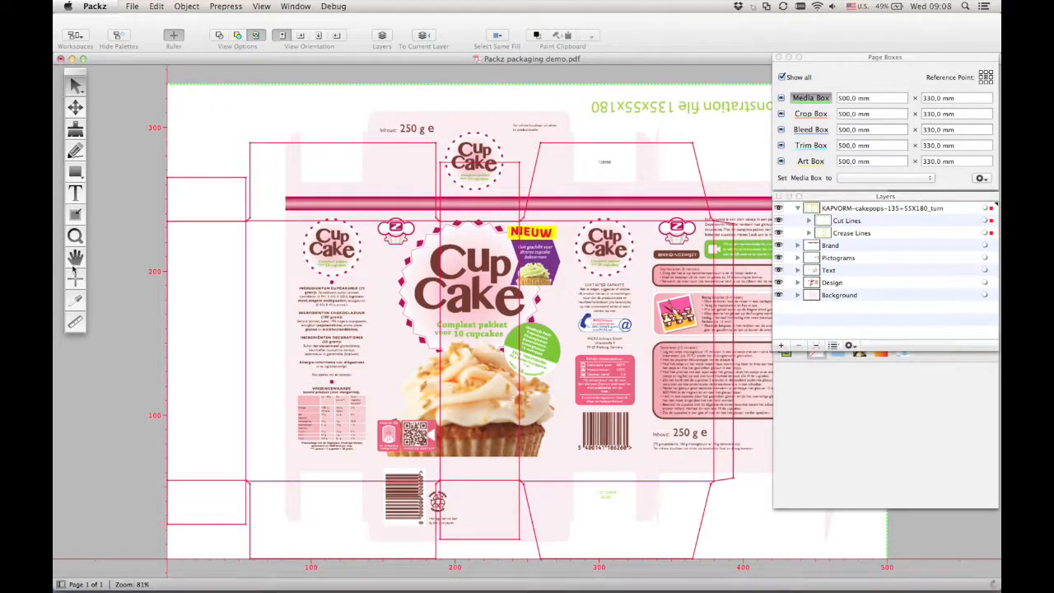
left_click(242, 342)
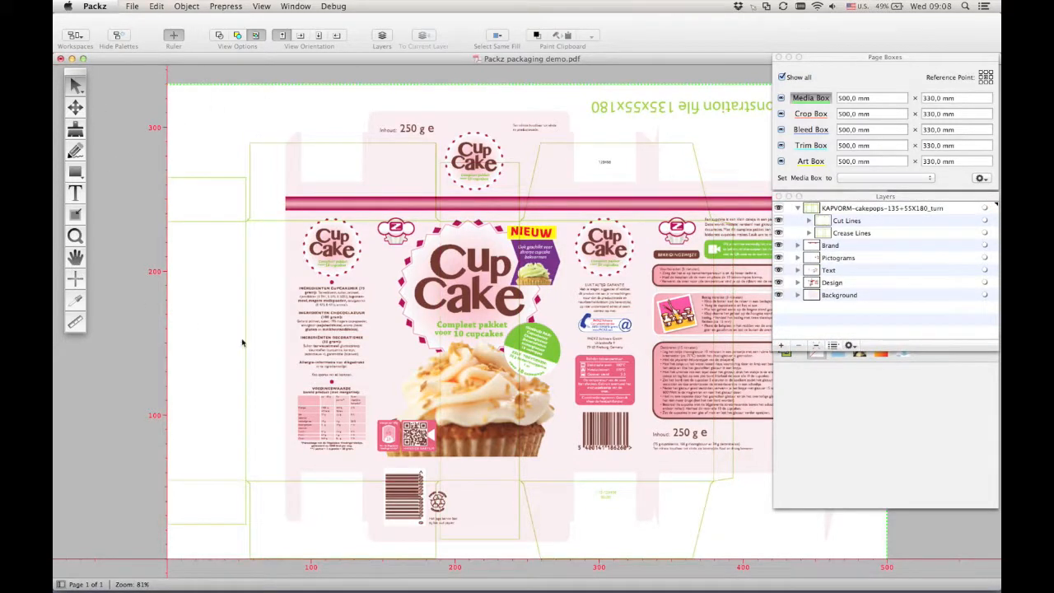
left_click(288, 355)
left_click(287, 352)
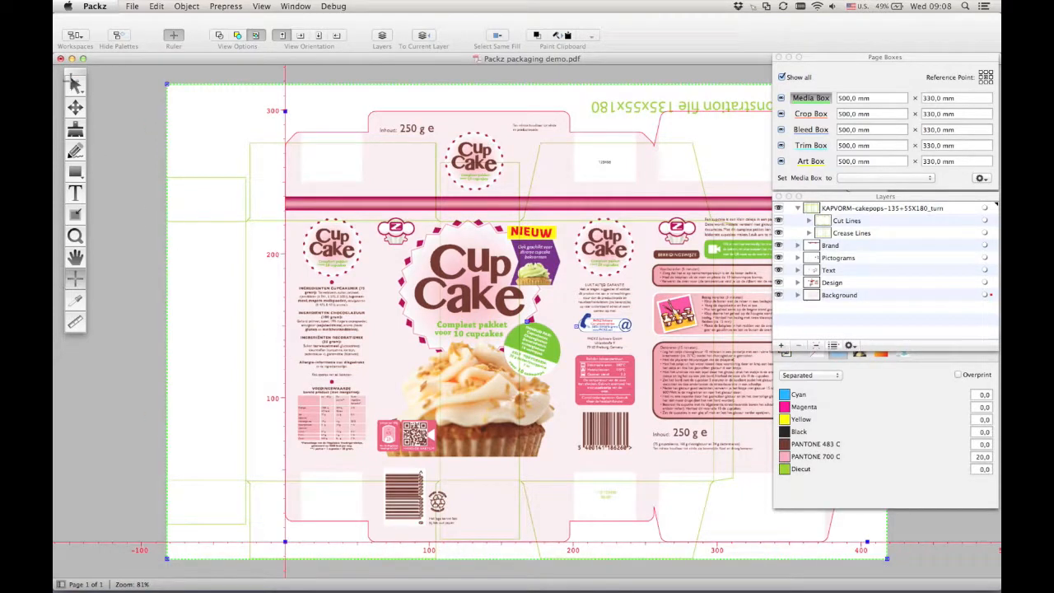
- Select everything on the imported die line layer and move it so its lower-left corner sits at the ruler origin
left_click(993, 212)
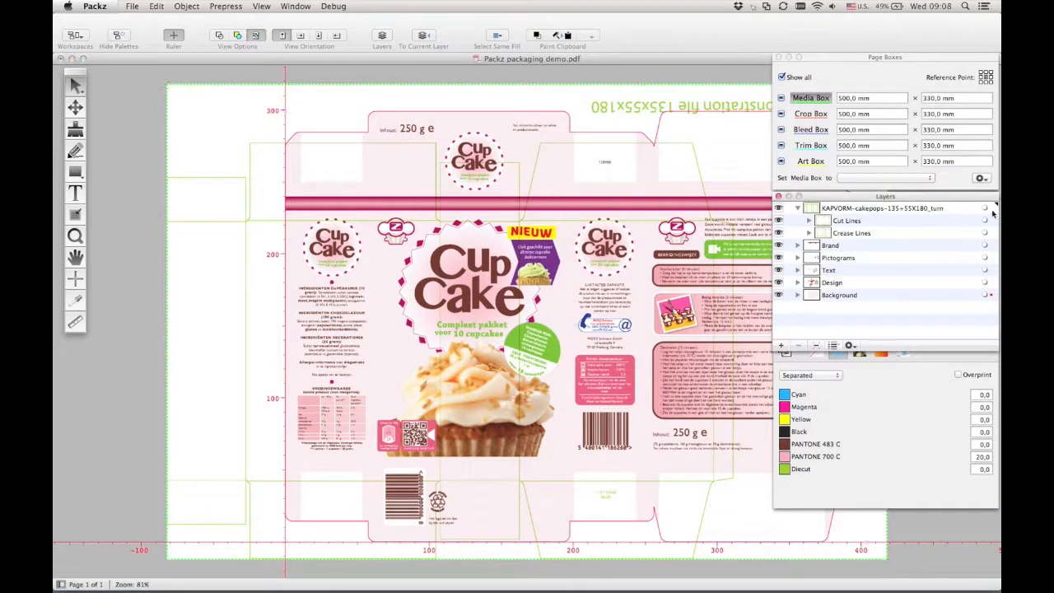
left_click(75, 113)
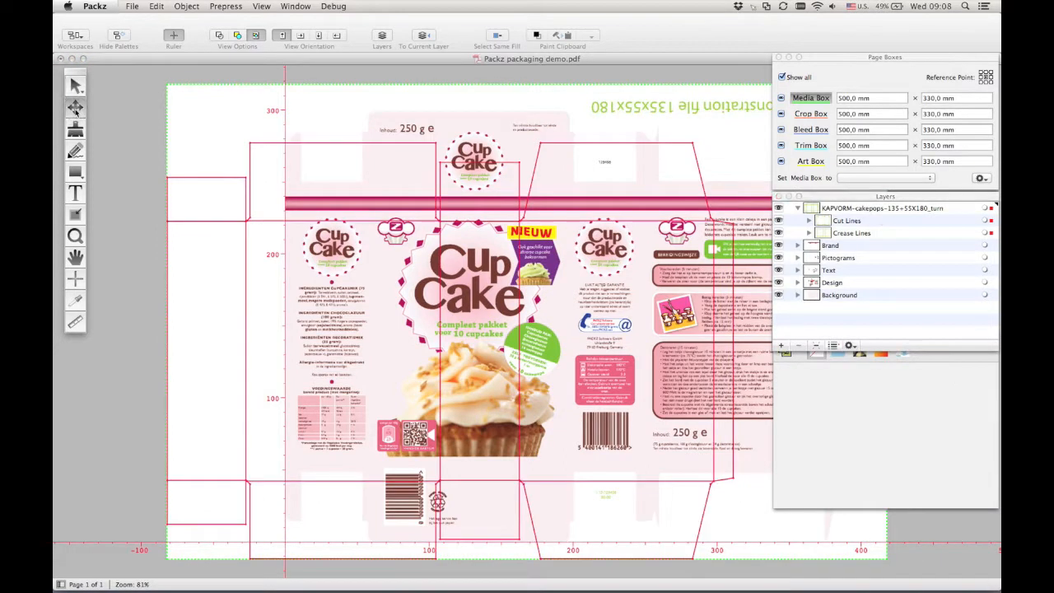
key("super+Right")
key("super+Up")
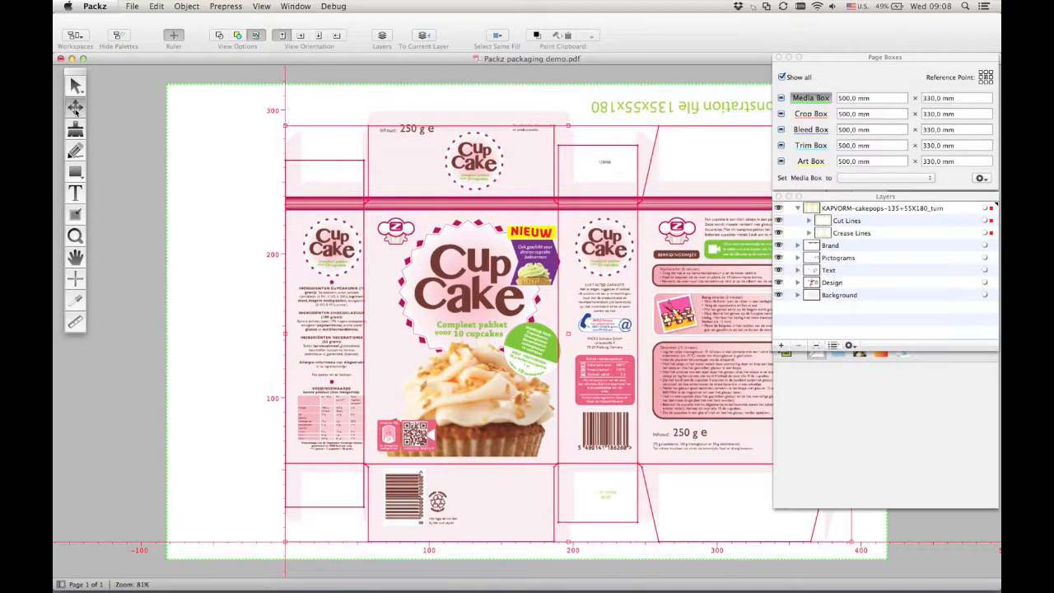
- Offset the selected die line by 5 mm both horizontally and vertically from the ruler origin
double_click(76, 113)
left_click_drag(380, 311, 341, 310)
type("5")
key("Tab")
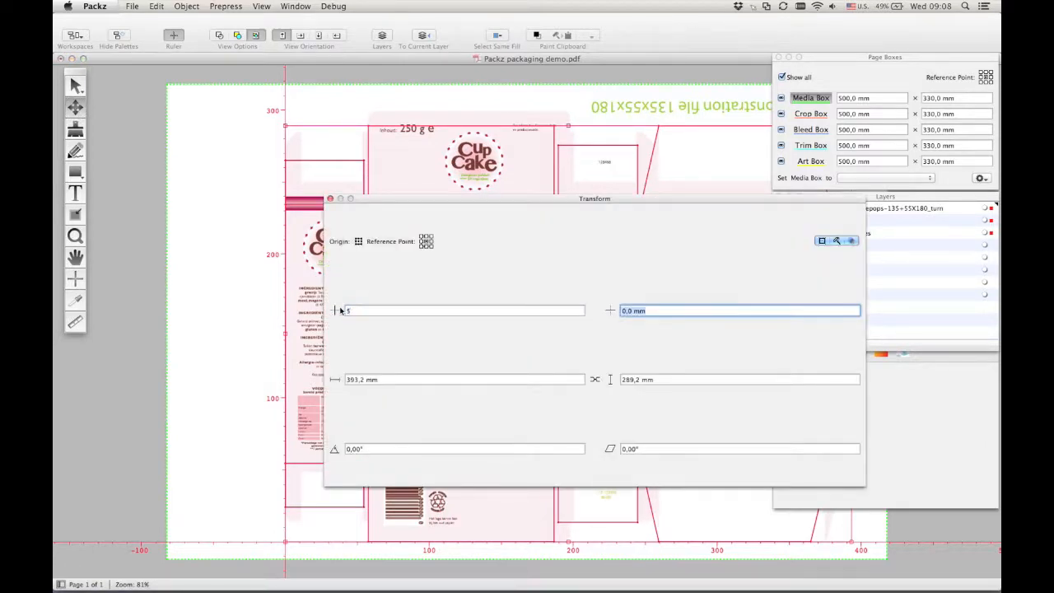
type("0")
key("Tab")
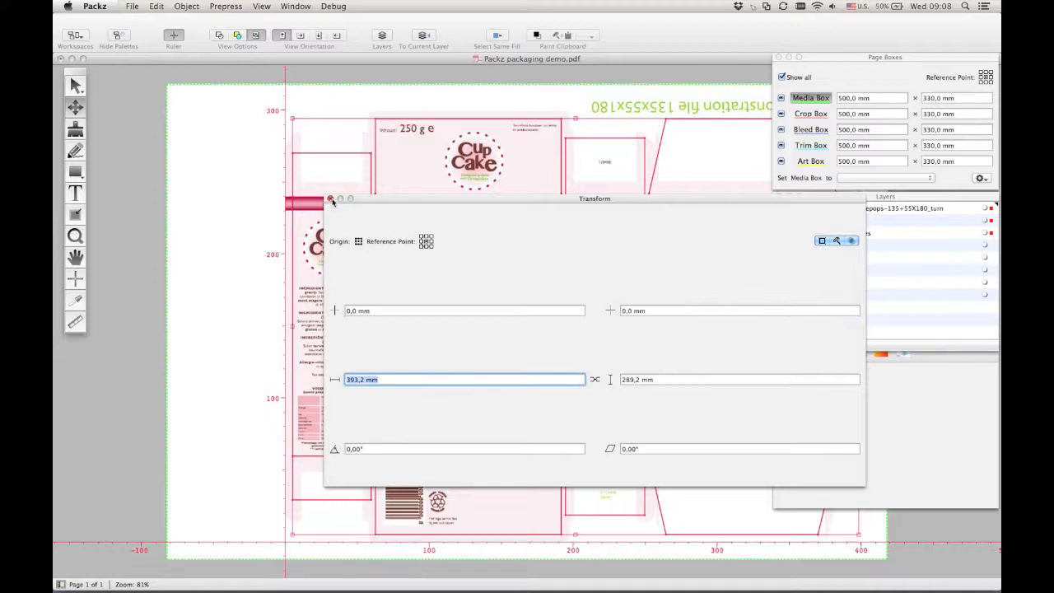
left_click(331, 199)
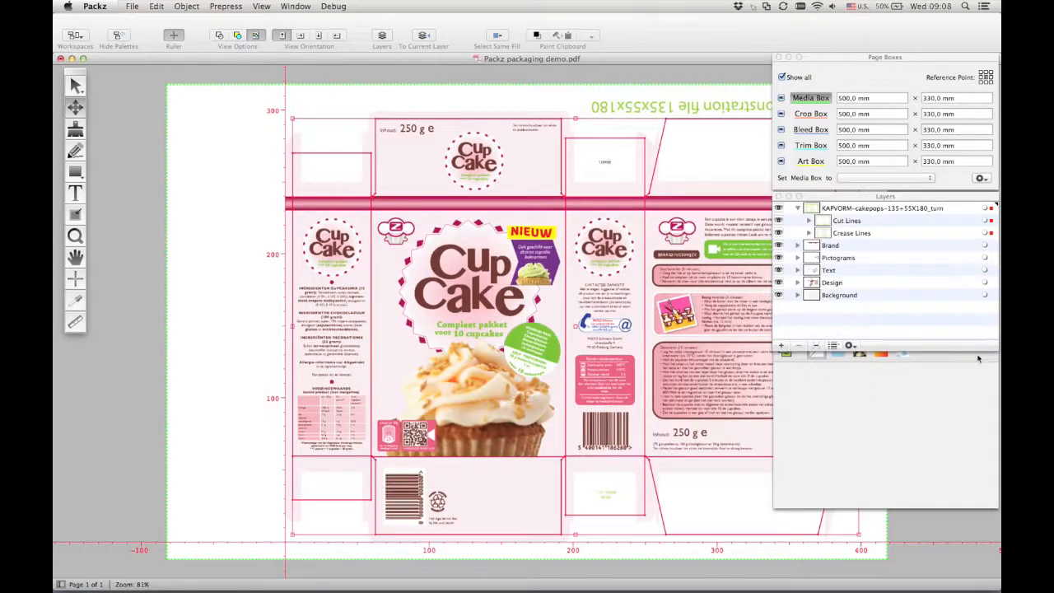
- Examine the separations and overprint setting of the die line's stroke paint
left_click(786, 354)
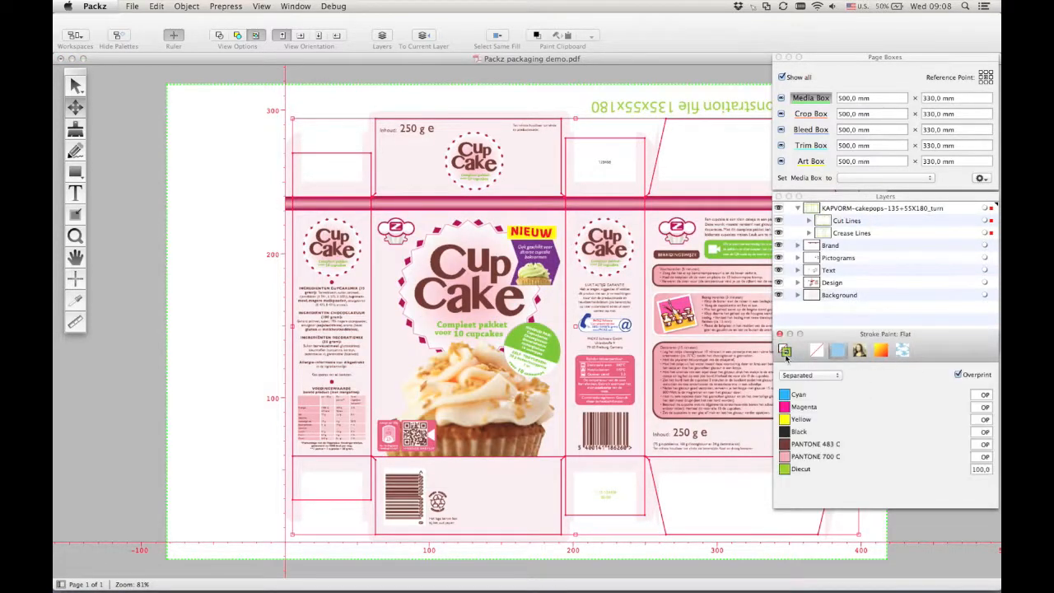
left_click(959, 377)
left_click(960, 377)
- Set the stroke width of the selected die line to 1 pt and close the stroke settings
left_click(294, 6)
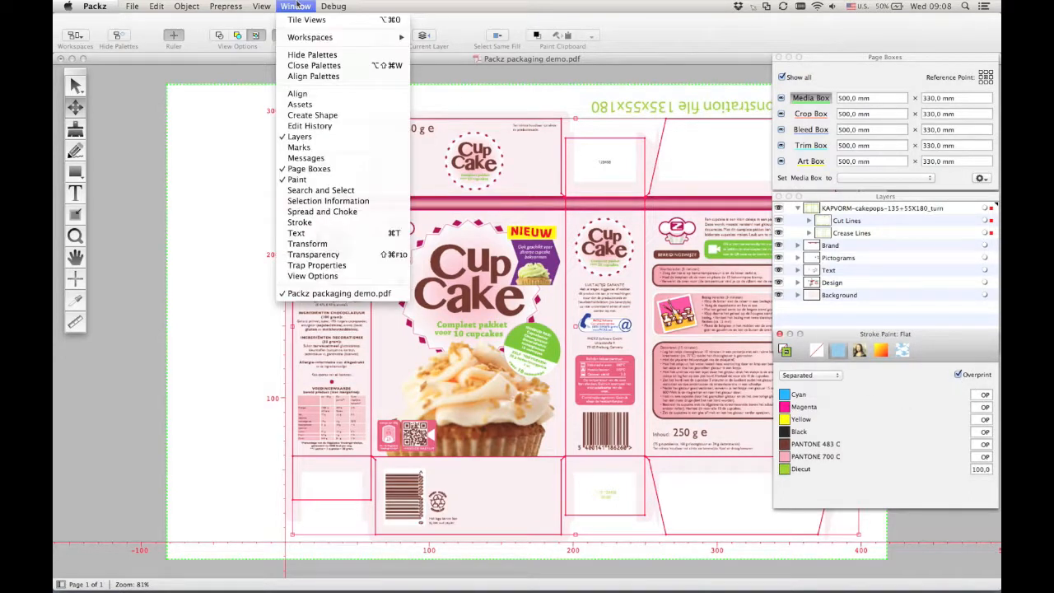
left_click(309, 226)
left_click_drag(380, 216, 355, 216)
type("1")
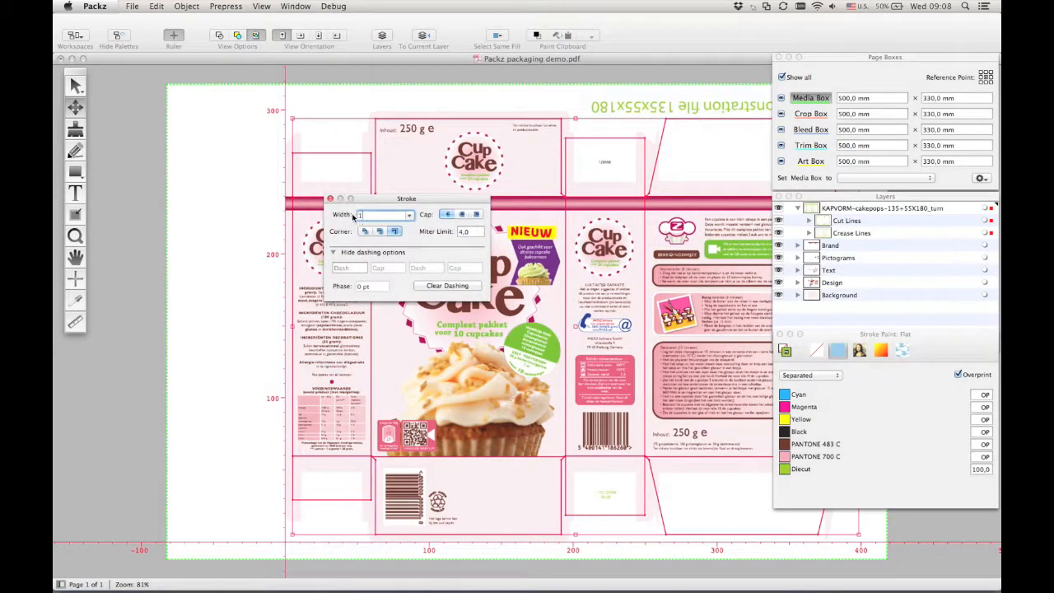
key("Return")
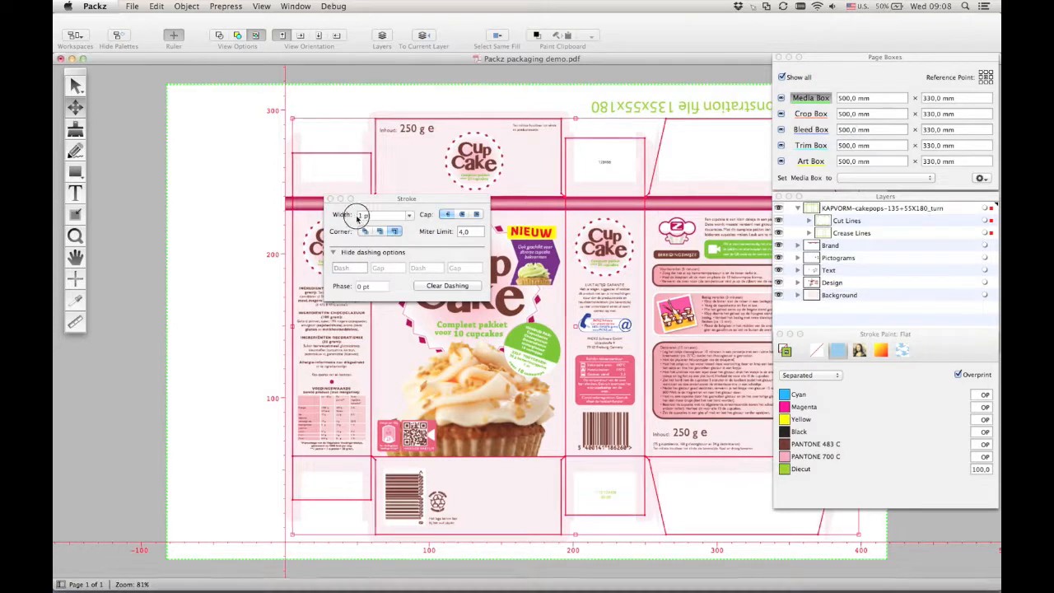
key("Return")
left_click(329, 199)
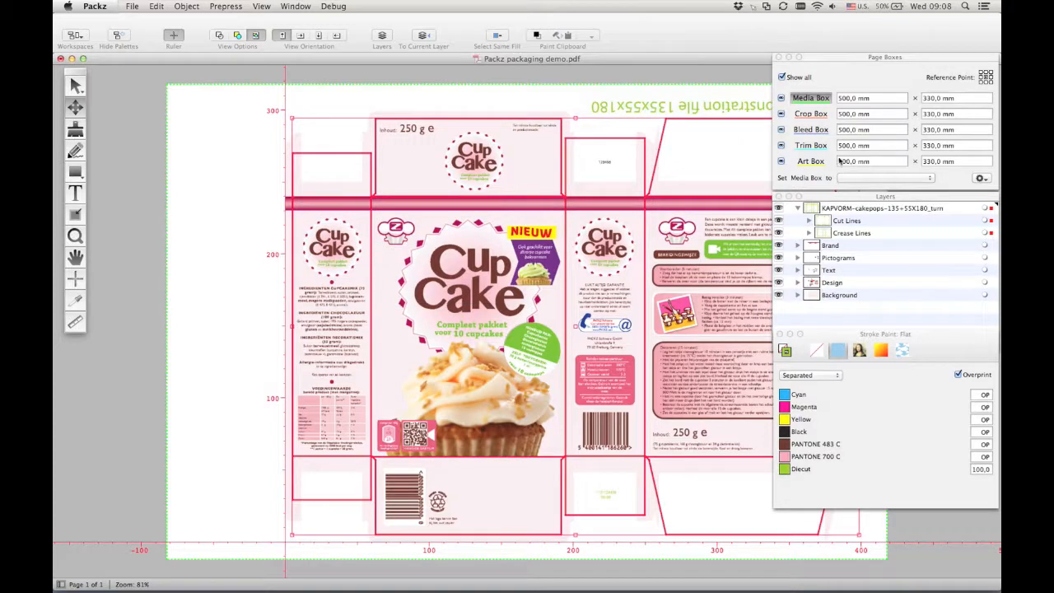
- Set the Trim Box to the die line's selection bounding box and the Art Box to match the Trim Box
left_click(810, 145)
left_click(858, 178)
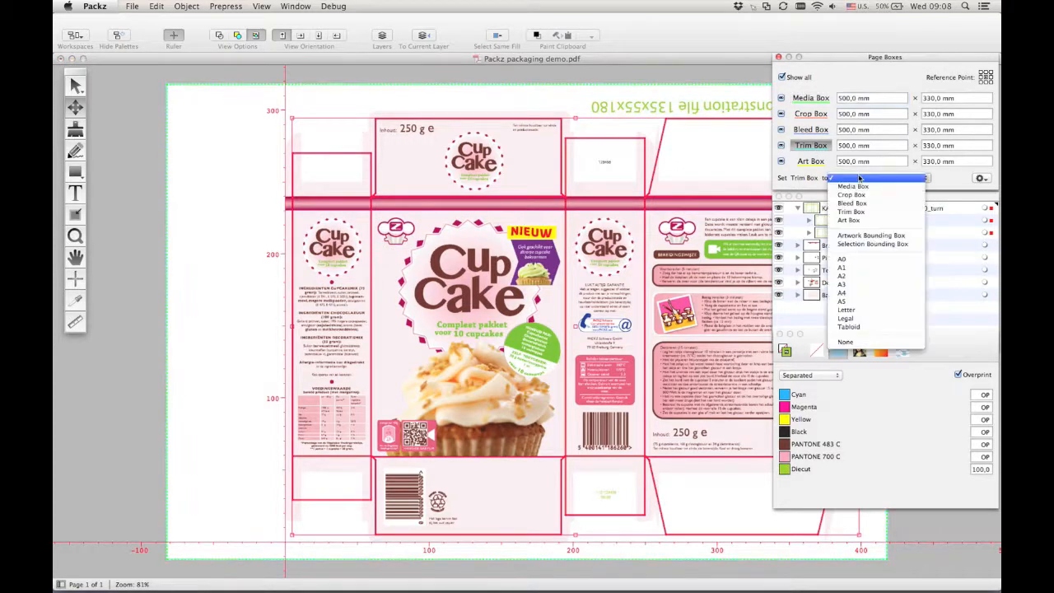
left_click(855, 243)
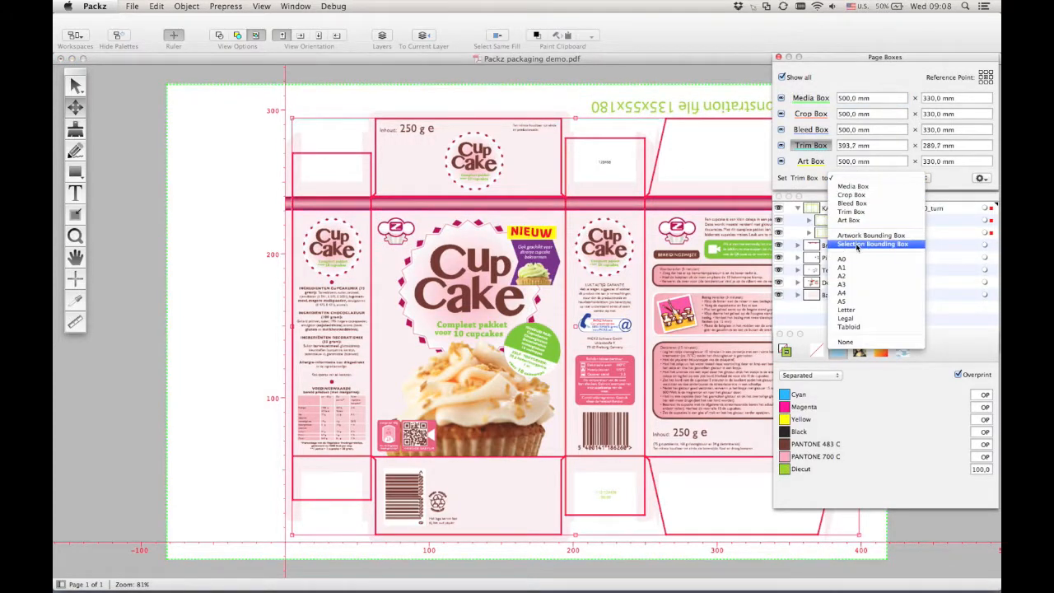
left_click(820, 165)
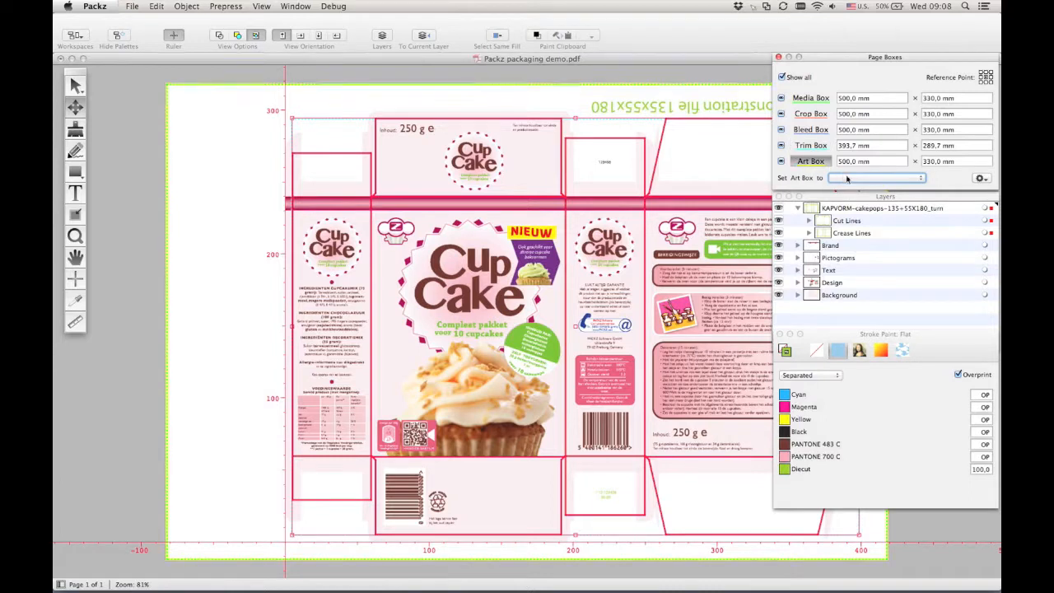
left_click(848, 178)
left_click(848, 212)
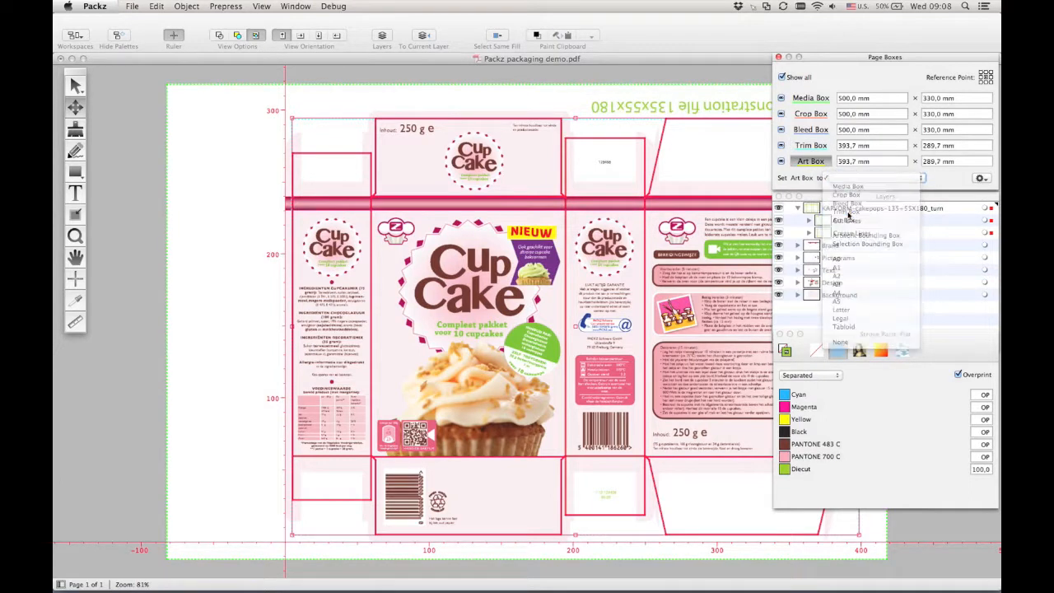
- Select the pink background shape and set the Bleed Box to its selection bounding box
left_click(538, 113)
left_click(811, 129)
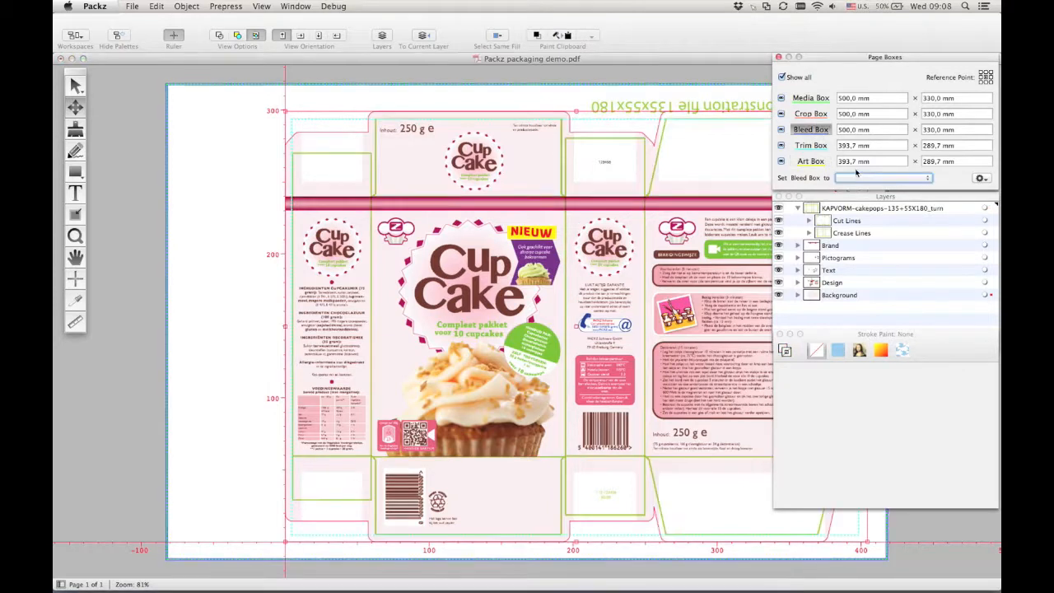
left_click(856, 178)
left_click(860, 245)
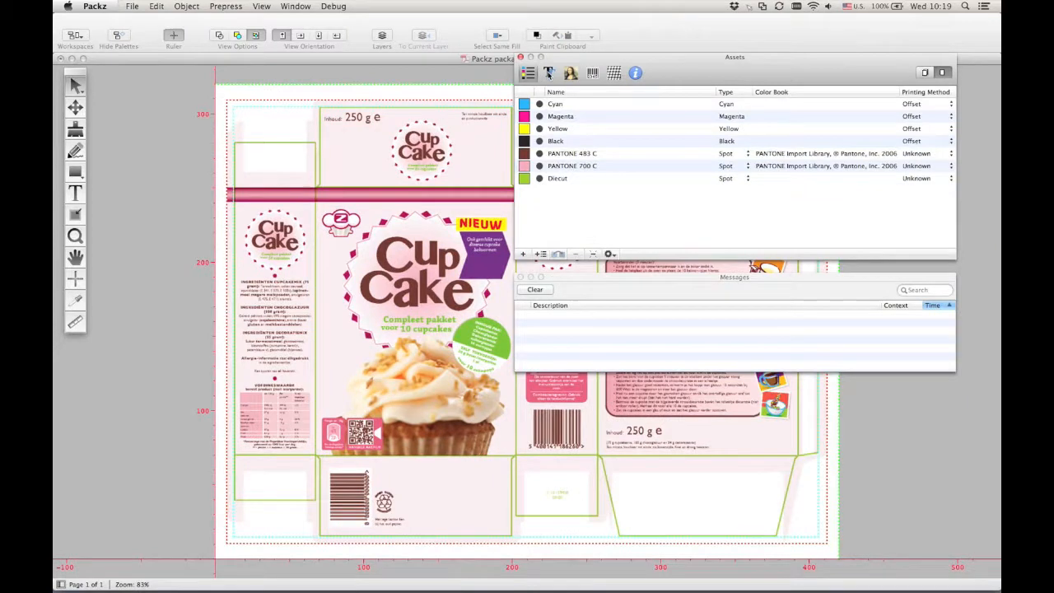
- Look through the document's assets: fonts, images, barcodes, screens and document information
left_click(548, 73)
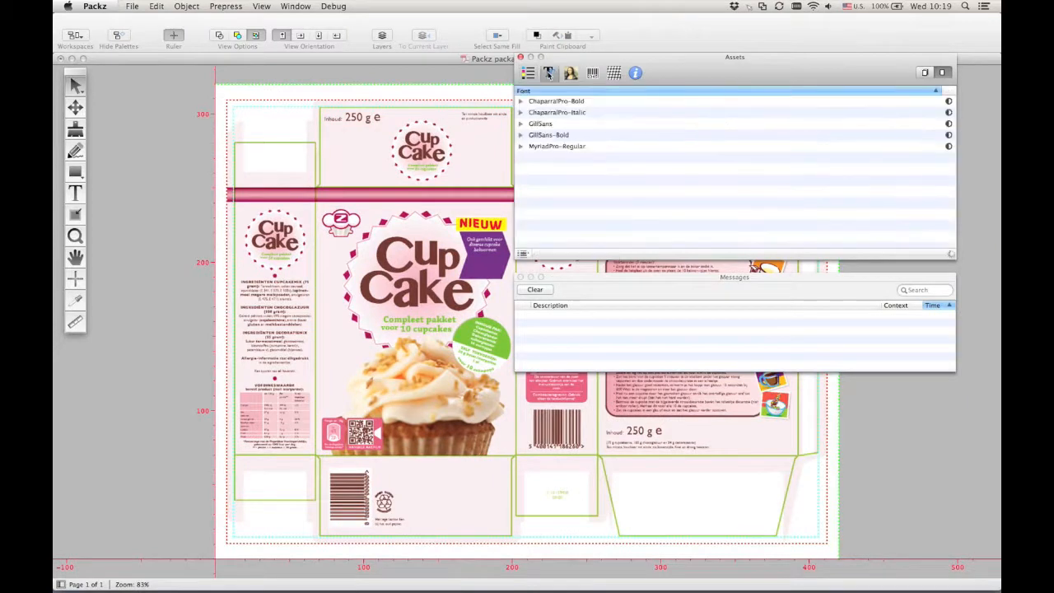
left_click(571, 73)
left_click(593, 73)
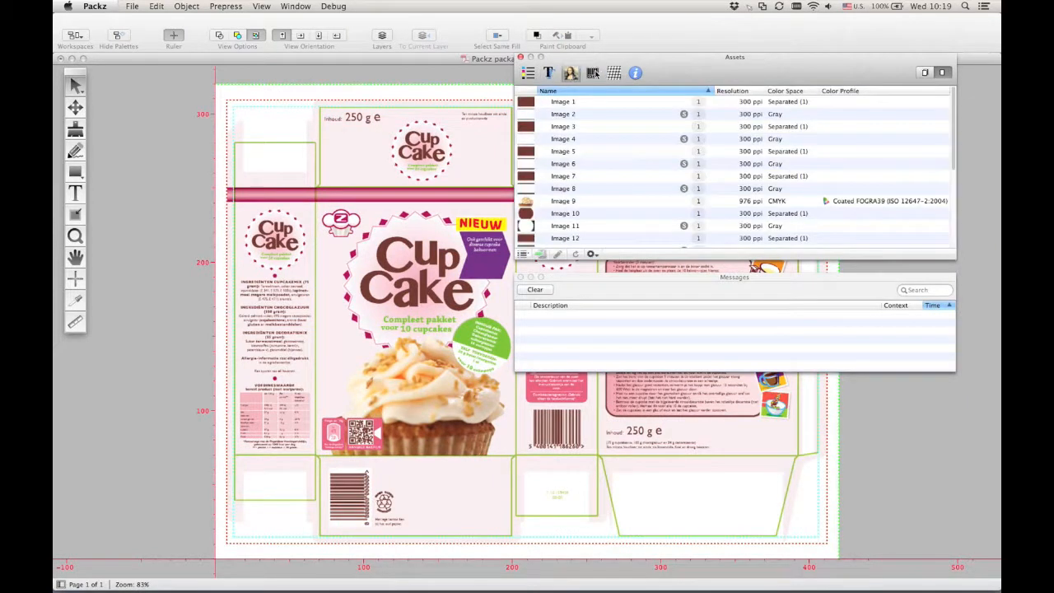
left_click(613, 74)
left_click(636, 73)
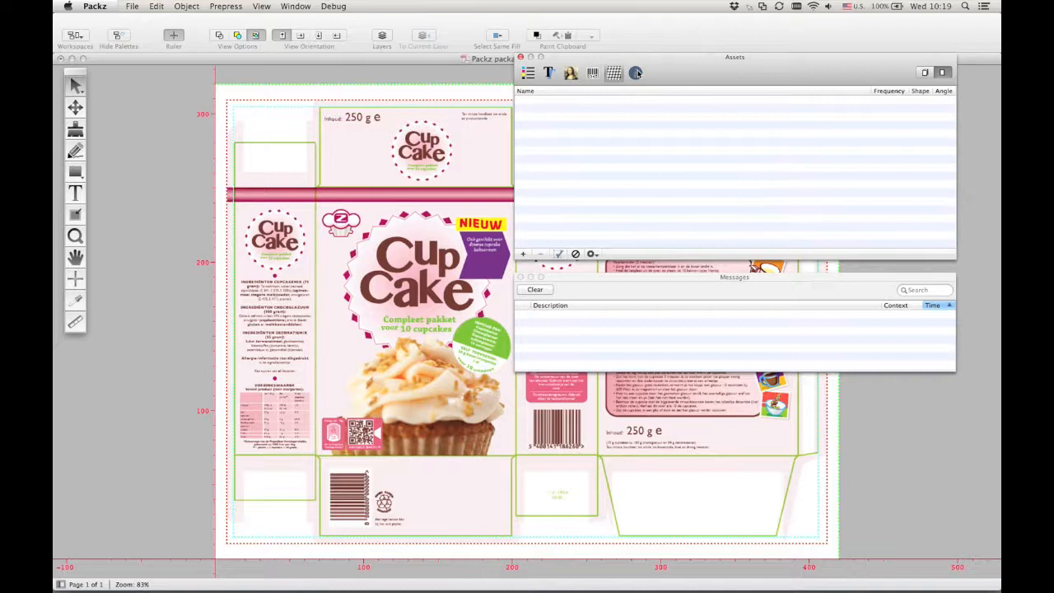
- Start remapping the PANTONE 483 C separation to a color book separation, choosing the PANTONE Solid Coated 175 line CTP book
left_click(528, 74)
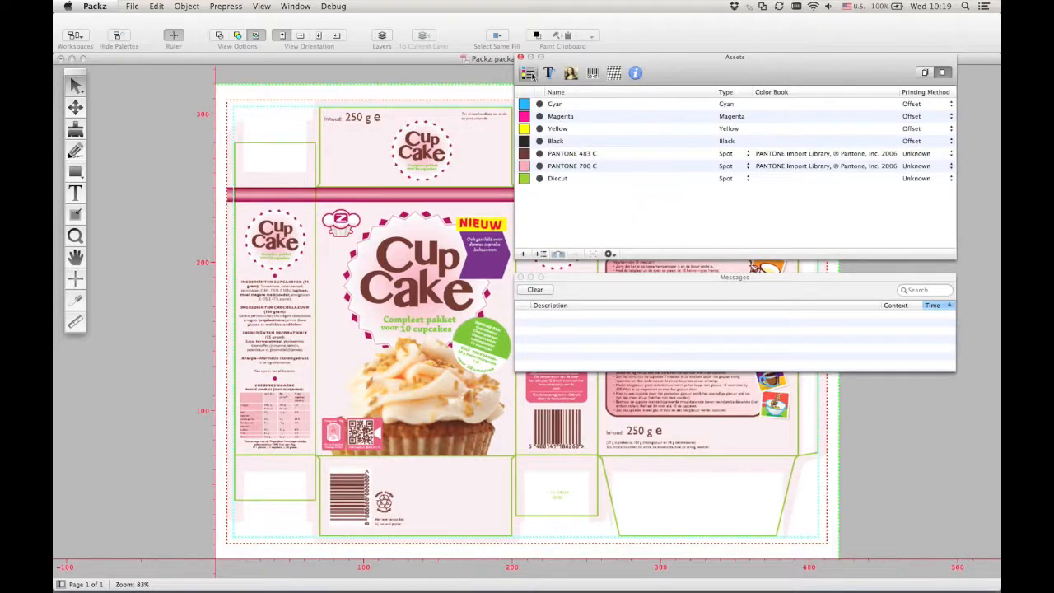
left_click(574, 154)
left_click(608, 254)
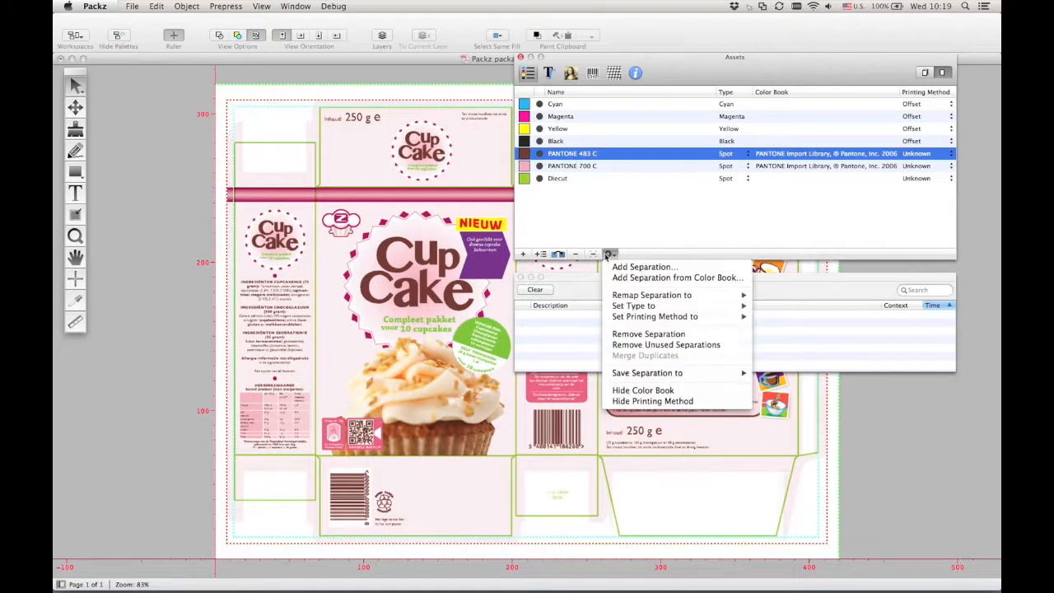
mouse_move(619, 298)
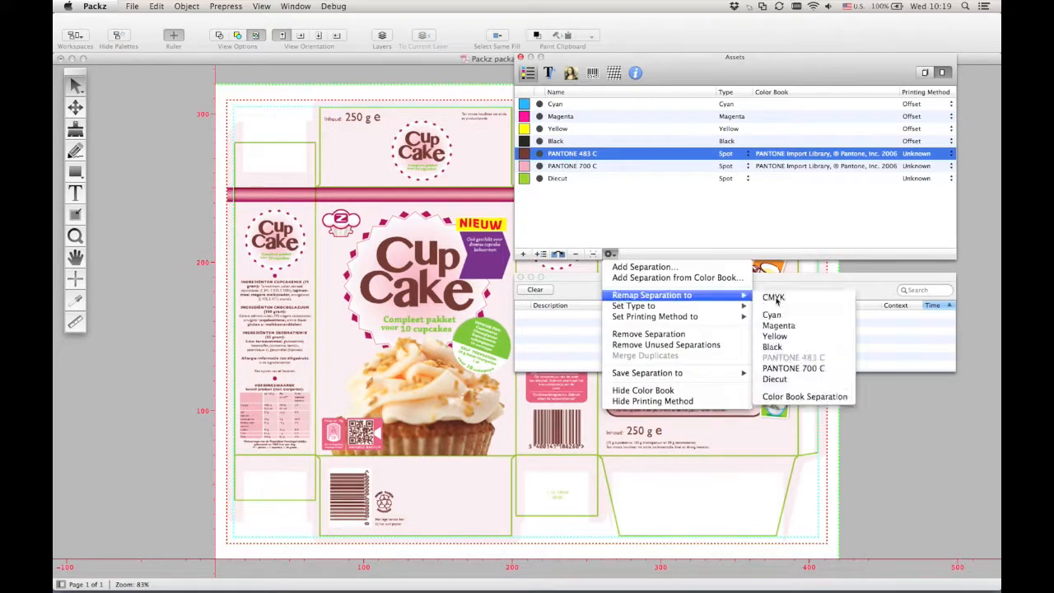
left_click(781, 397)
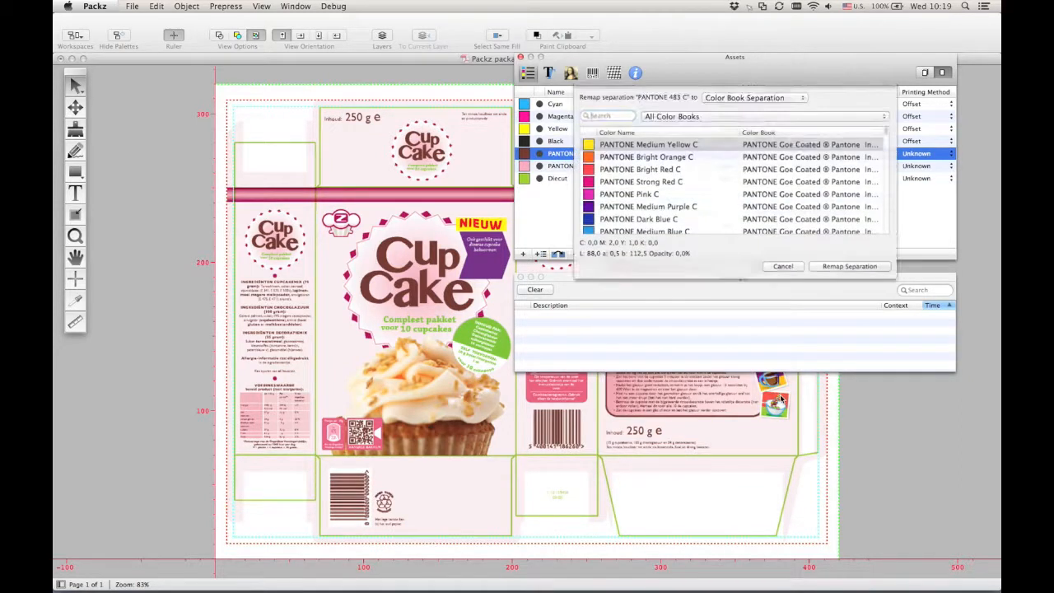
left_click(696, 120)
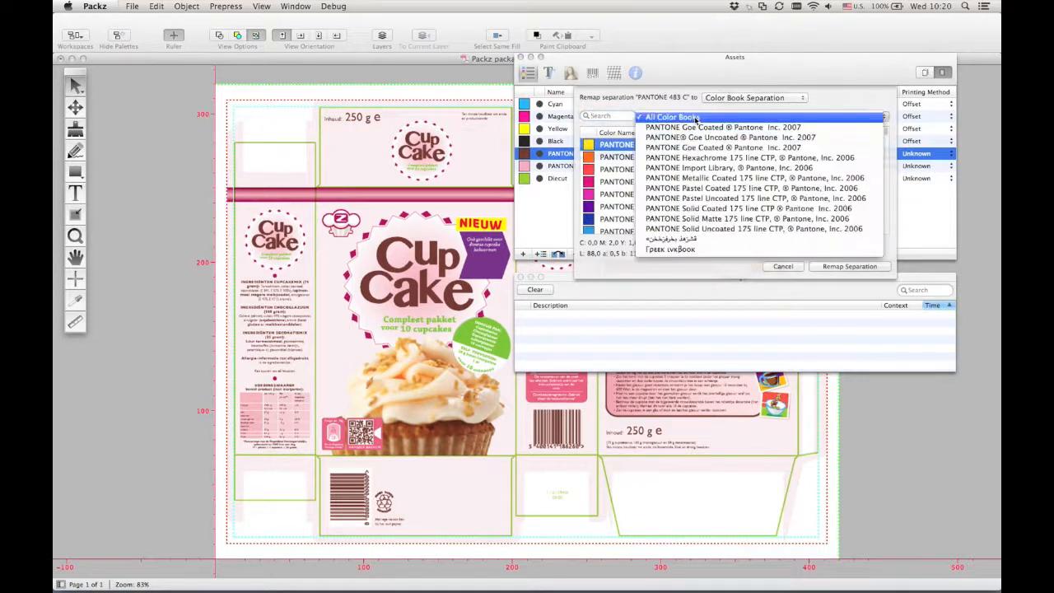
left_click(700, 212)
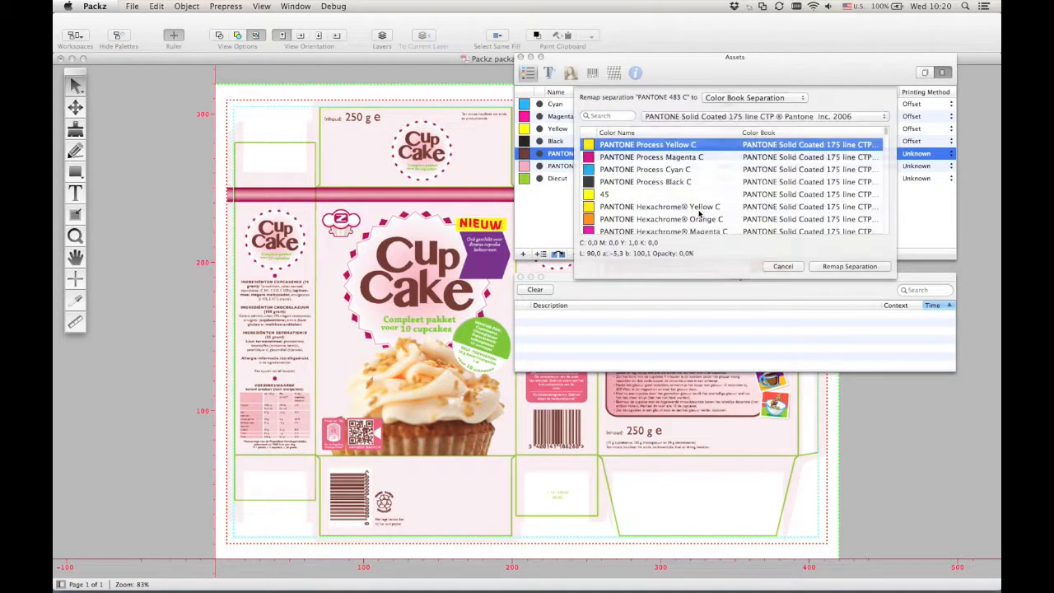
- Search the color book for "warm" and remap the separation to PANTONE Warm Gray 11 C
left_click(603, 116)
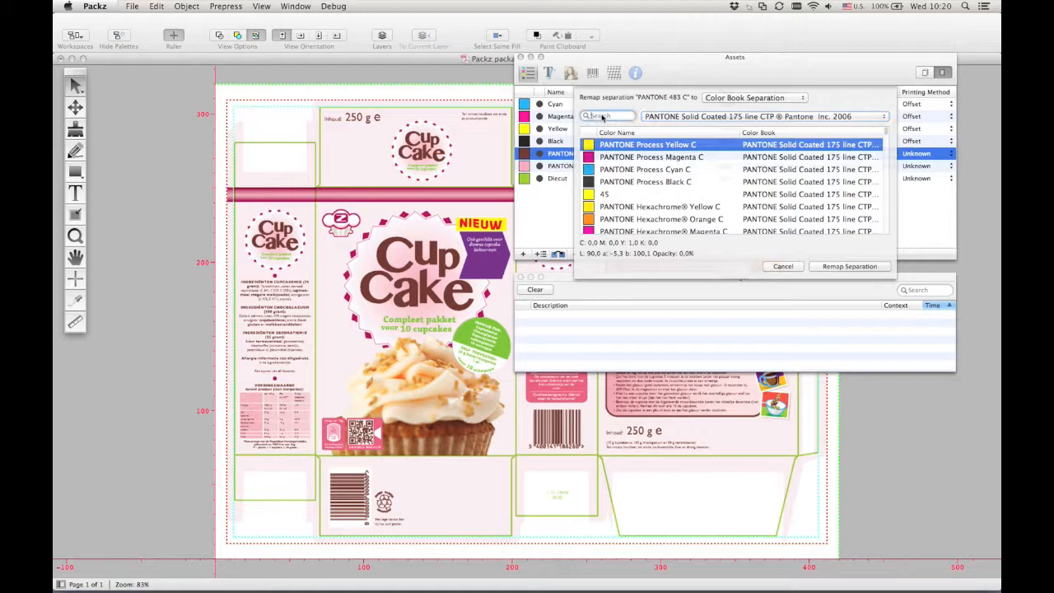
type("warm")
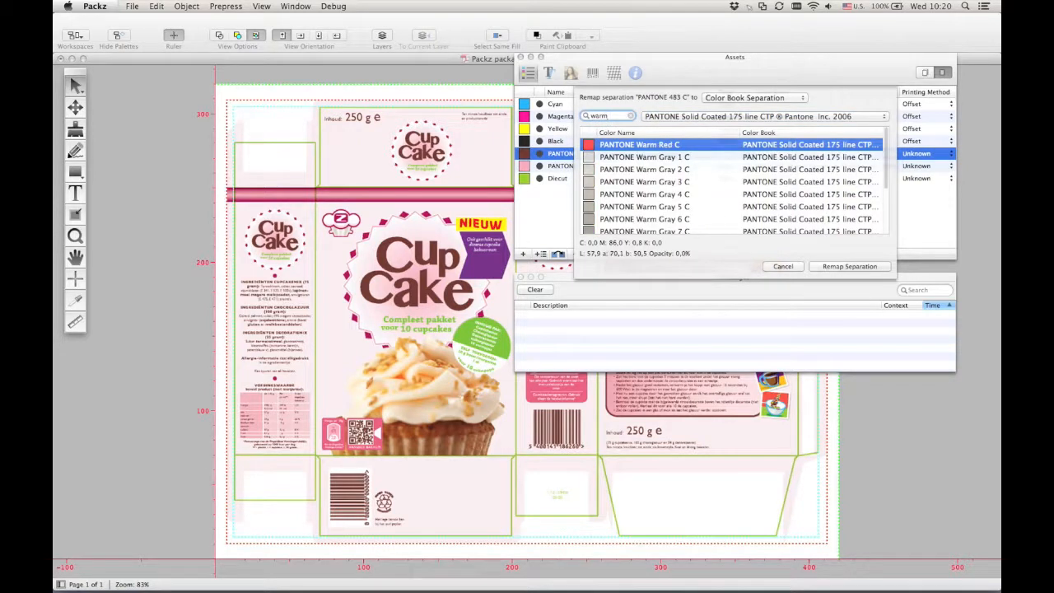
left_click_drag(887, 185, 887, 231)
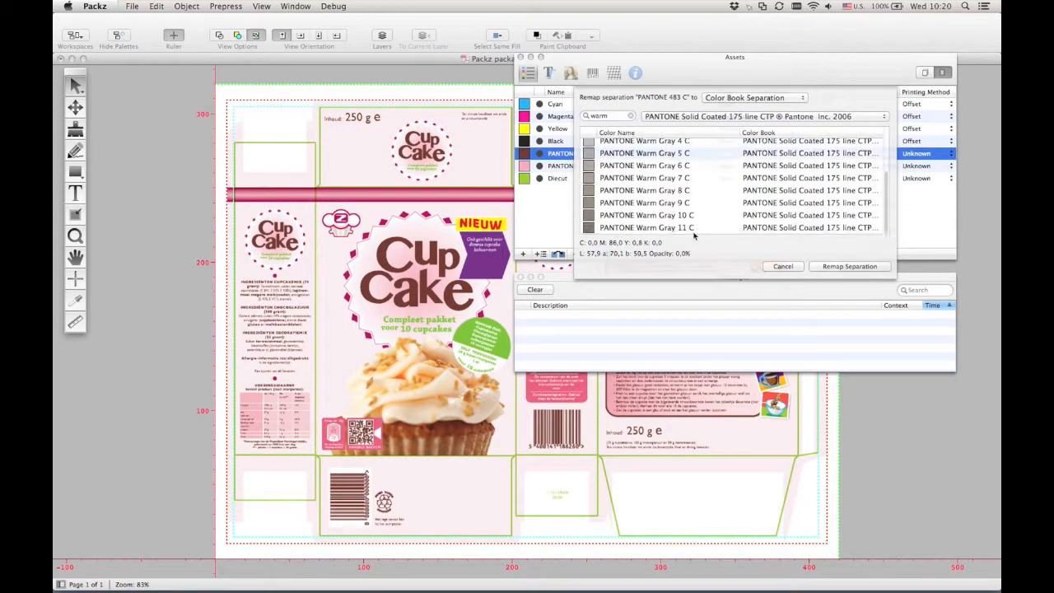
left_click(680, 230)
left_click(853, 268)
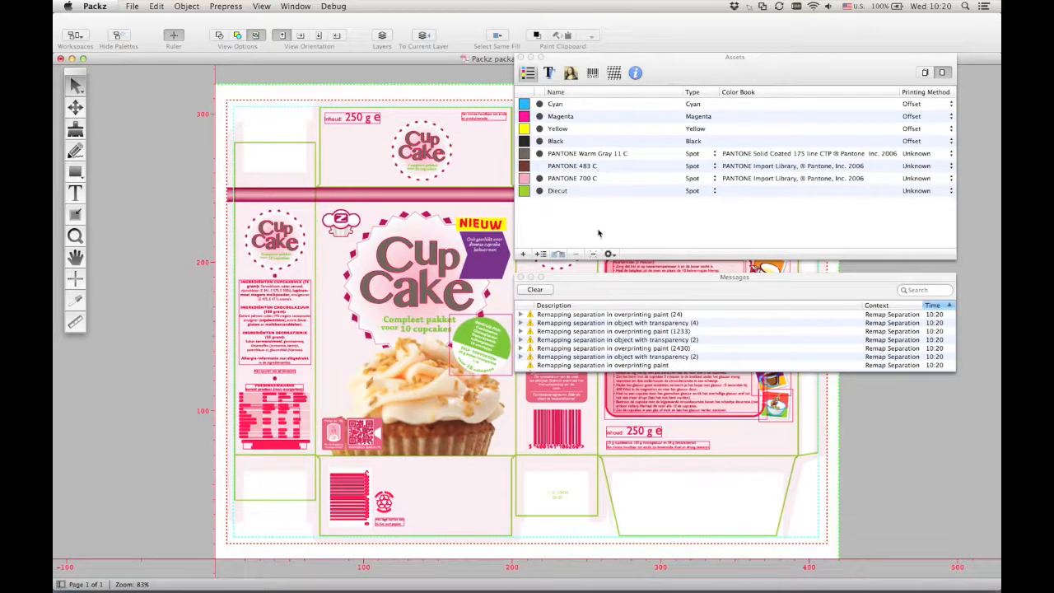
- Remove the unused separations from the document
left_click(608, 254)
left_click(626, 344)
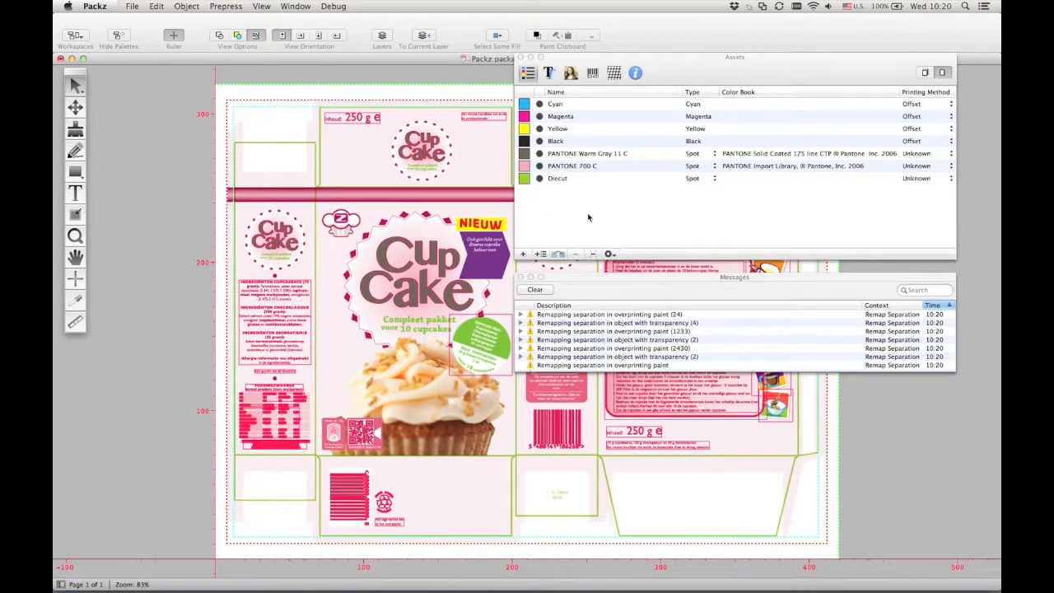
left_click(679, 183)
- Rename the PANTONE Warm Gray 11 C separation to Warm Gray and set its opacity to 75%
left_click(613, 155)
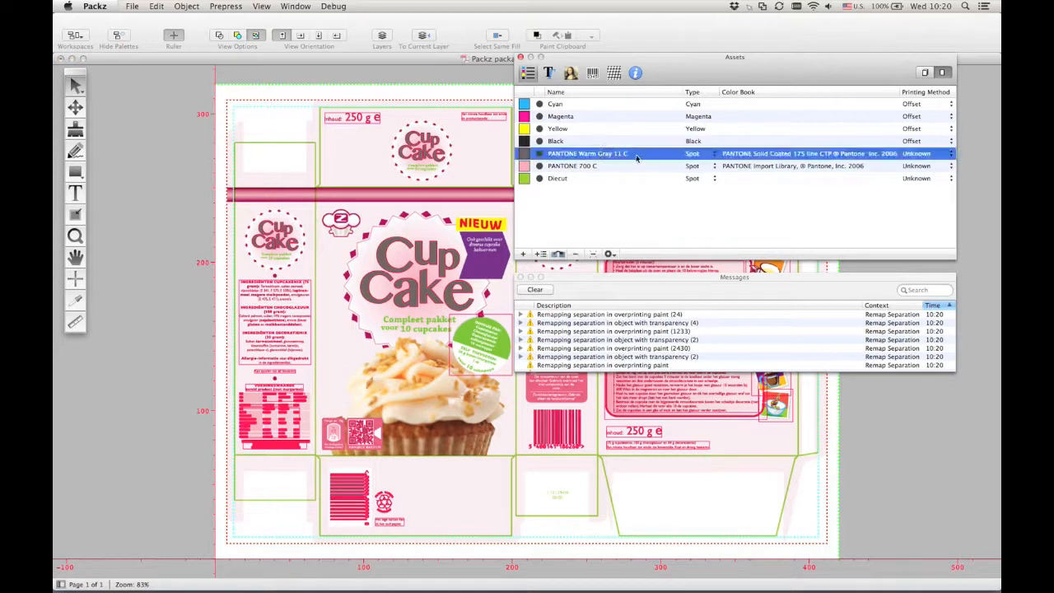
double_click(637, 155)
left_click(637, 97)
left_click_drag(636, 100, 608, 98)
key("BackSpace")
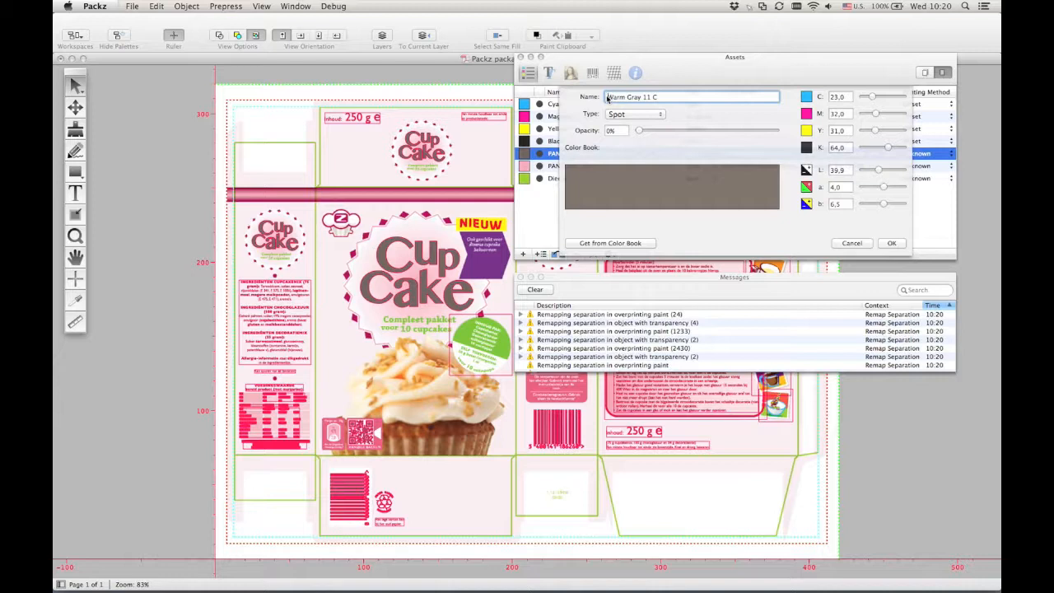
left_click(684, 97)
key("BackSpace")
key("BackSpace")
key("BackSpace")
key("BackSpace")
left_click_drag(642, 131, 741, 132)
left_click(891, 243)
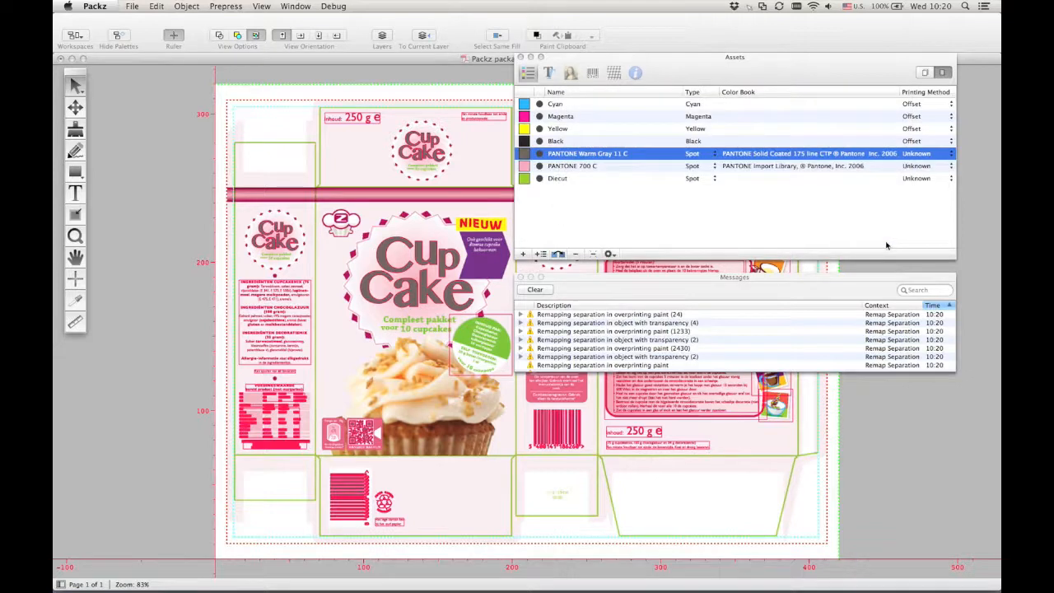
- Set the Diecut separation's type to Technical and its printing method to Other
left_click(711, 180)
left_click(748, 179)
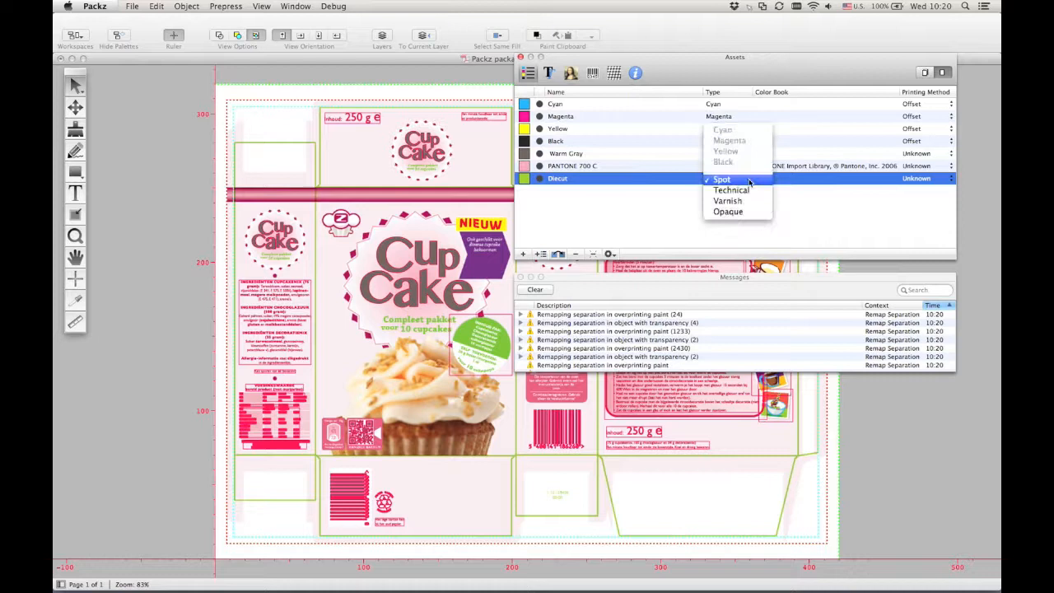
left_click(736, 192)
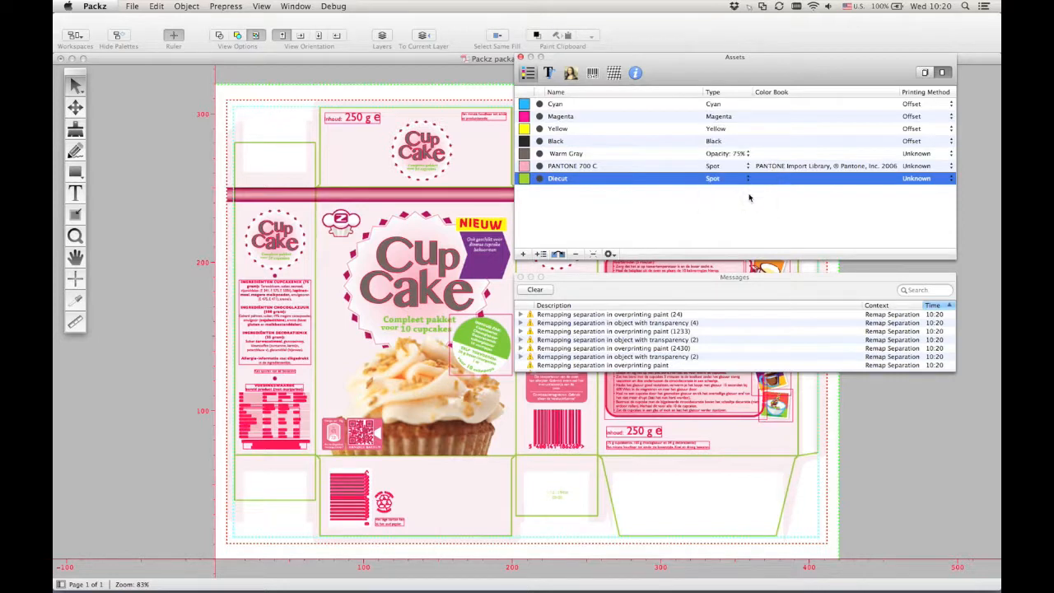
left_click(952, 180)
left_click(952, 180)
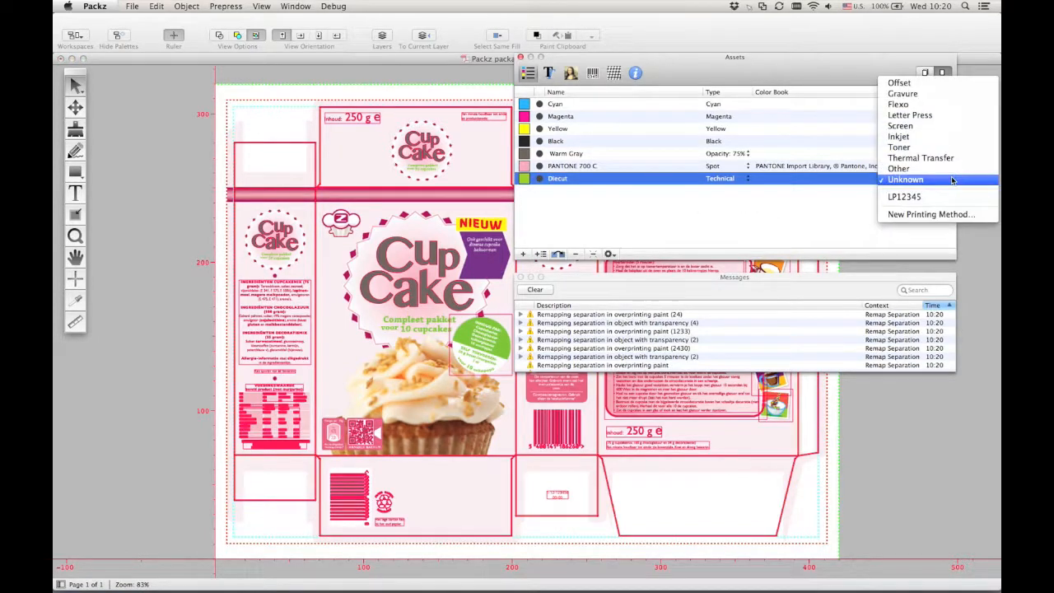
left_click(947, 168)
- Set the printing method of the Warm Gray and PANTONE 700 C separations to Offset
left_click(953, 154)
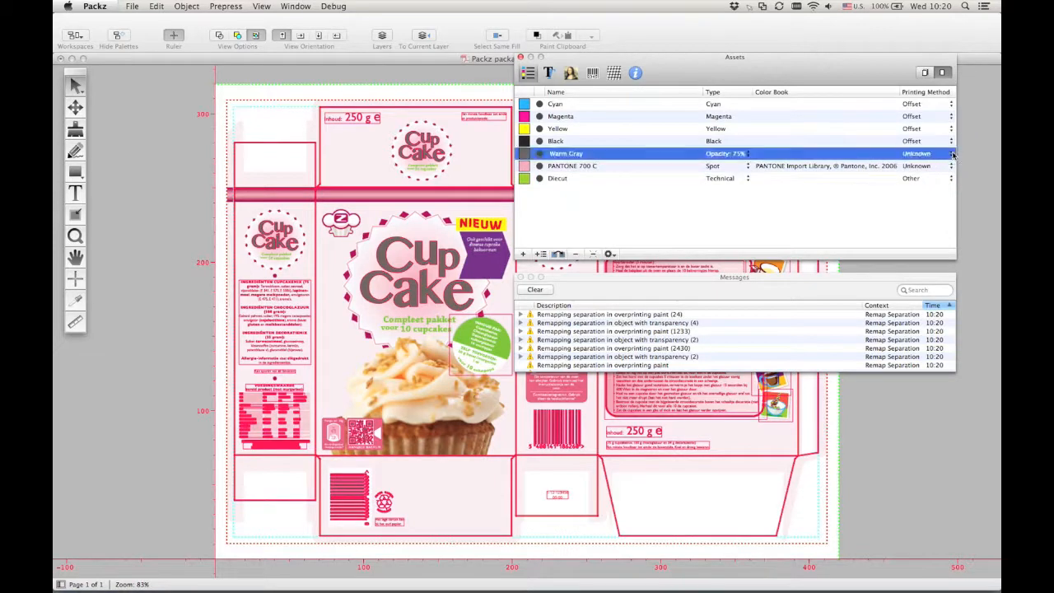
left_click(952, 154)
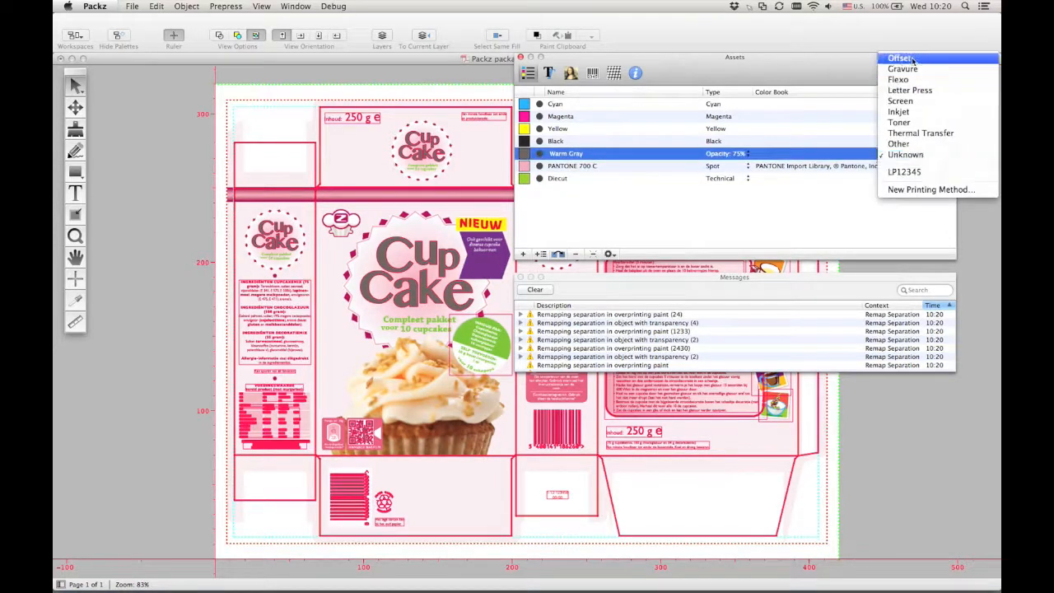
left_click(901, 60)
left_click(943, 191)
left_click(953, 167)
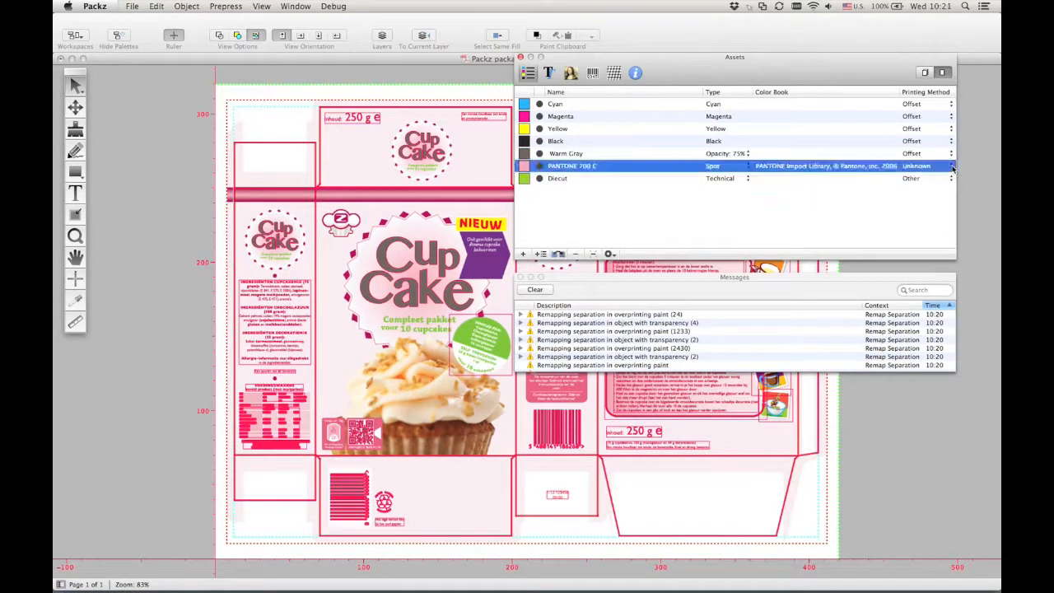
left_click(952, 166)
left_click(902, 71)
left_click(914, 189)
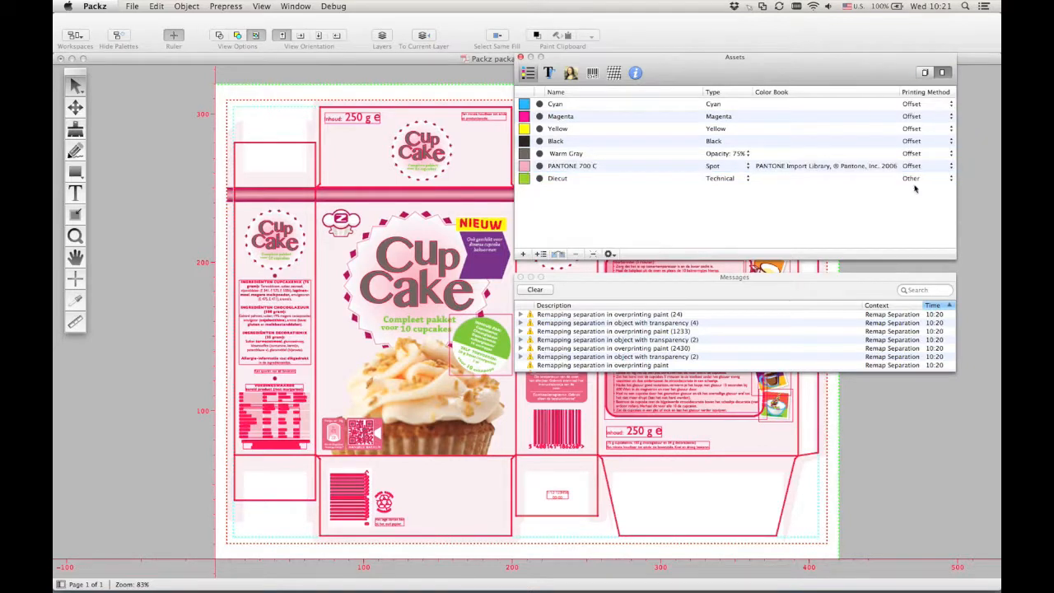
- List the document's fonts, clear the object selection and locate the text set in ChaparralPro-Italic in the artwork
left_click(550, 74)
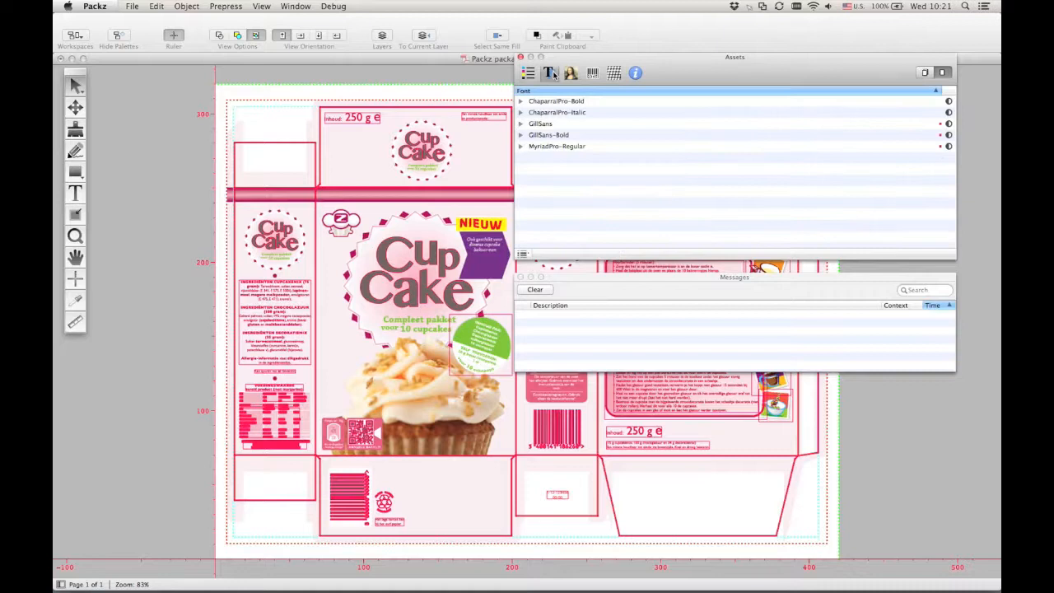
left_click(275, 126)
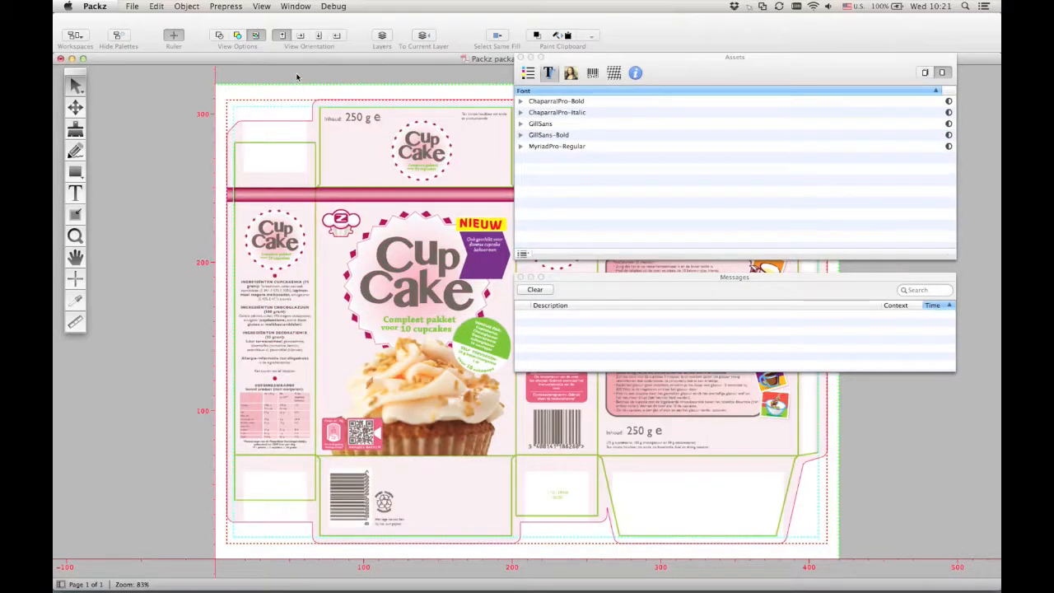
left_click(552, 78)
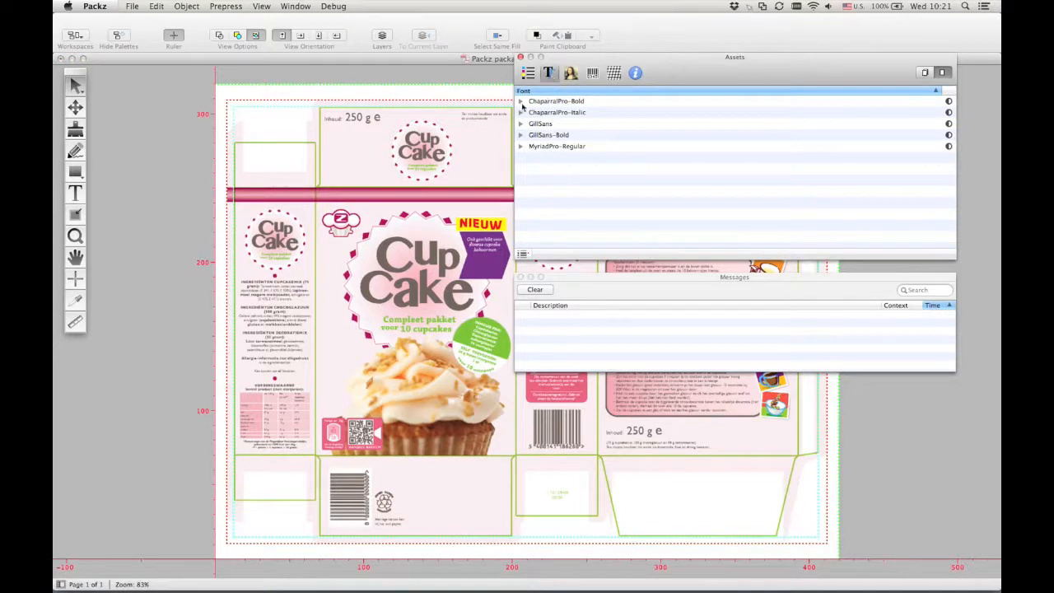
left_click(537, 102)
left_click(538, 114)
left_click(520, 113)
double_click(547, 125)
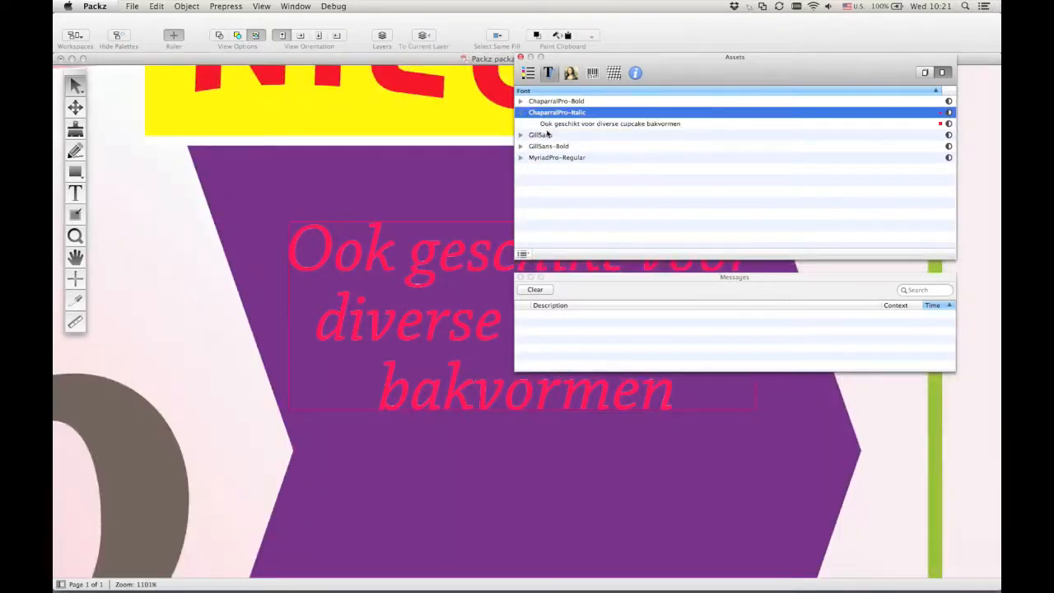
- Inspect the texts set in GillSans, GillSans-Bold and MyriadPro-Regular, locating each MyriadPro-Regular text in the artwork
left_click(520, 135)
left_click(521, 135)
left_click(520, 146)
left_click(520, 147)
left_click(520, 157)
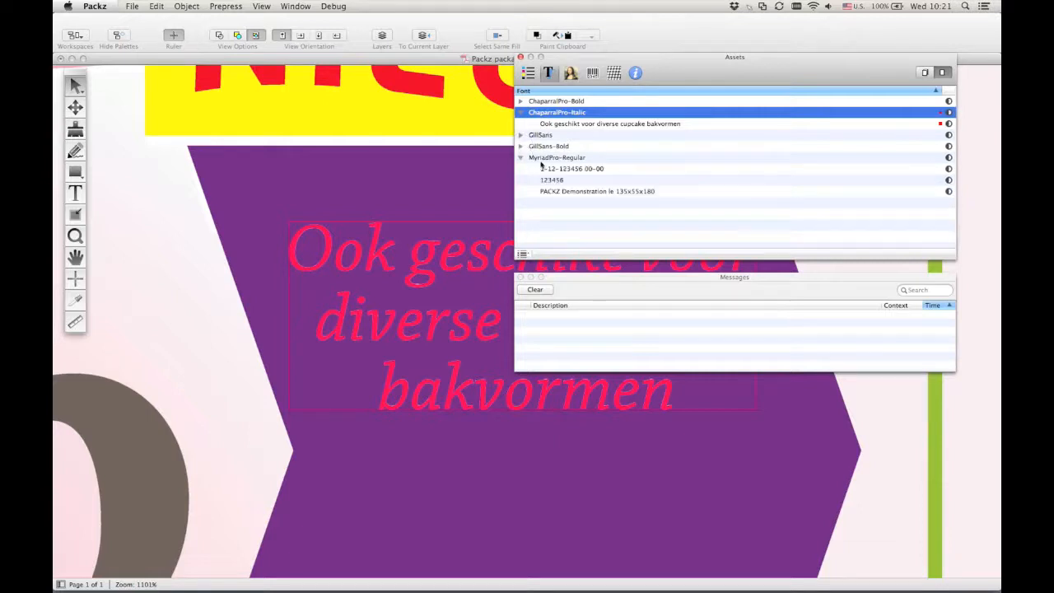
left_click(544, 171)
left_click(547, 179)
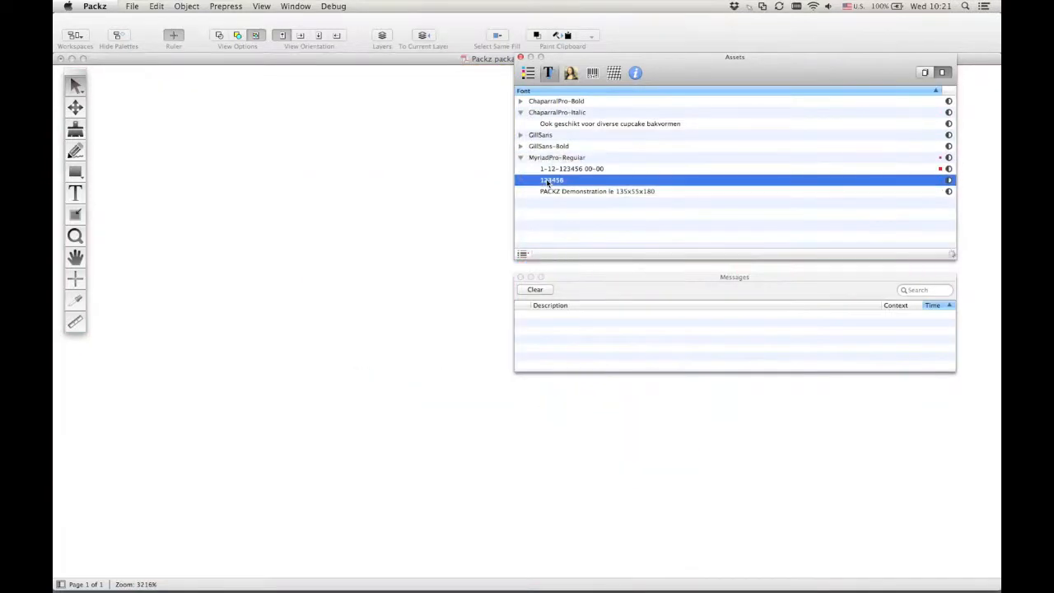
left_click(547, 190)
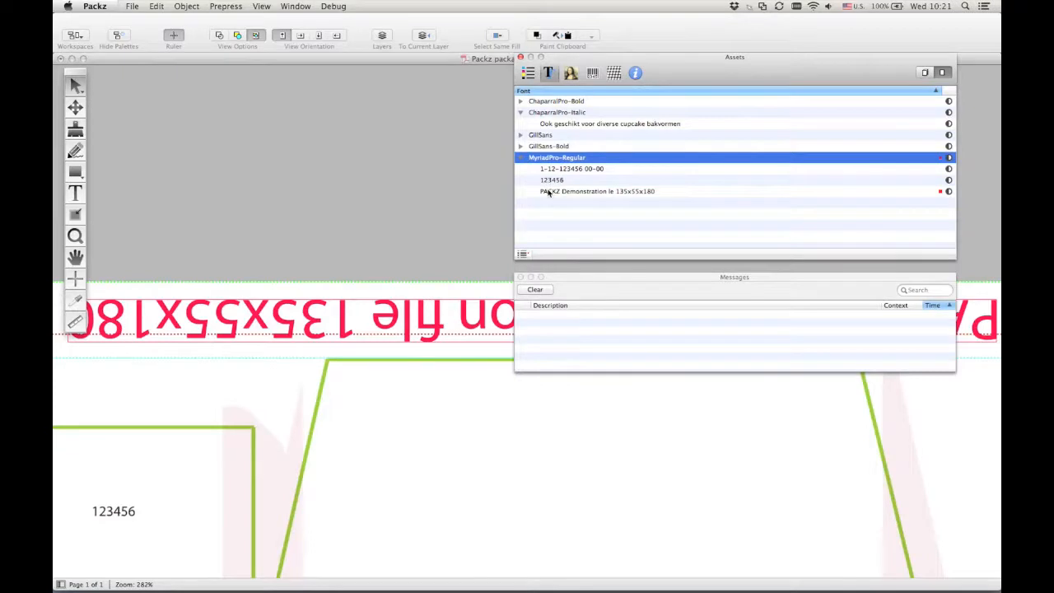
left_click(262, 6)
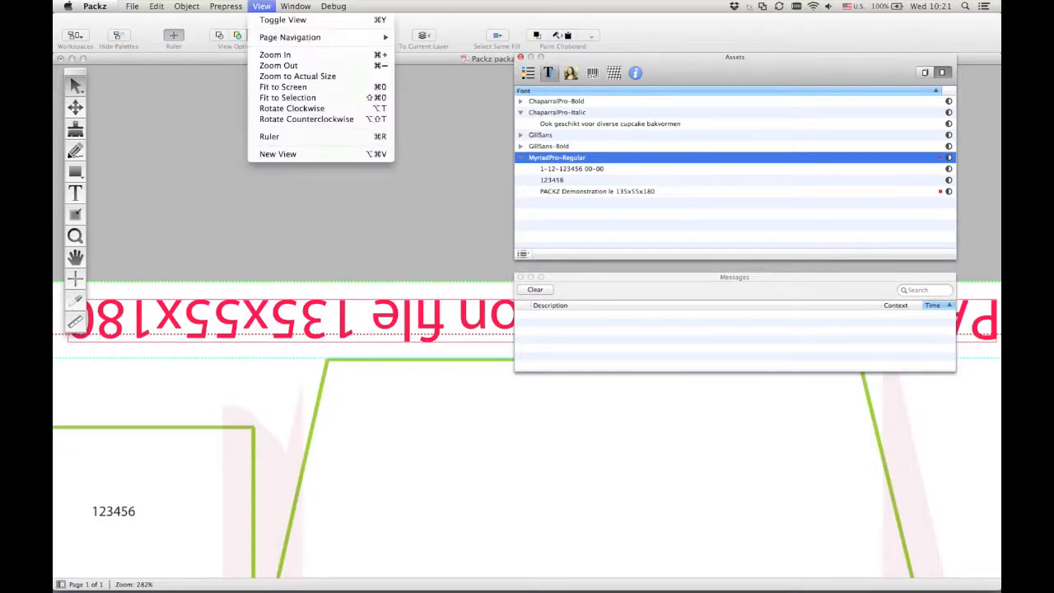
left_click(277, 85)
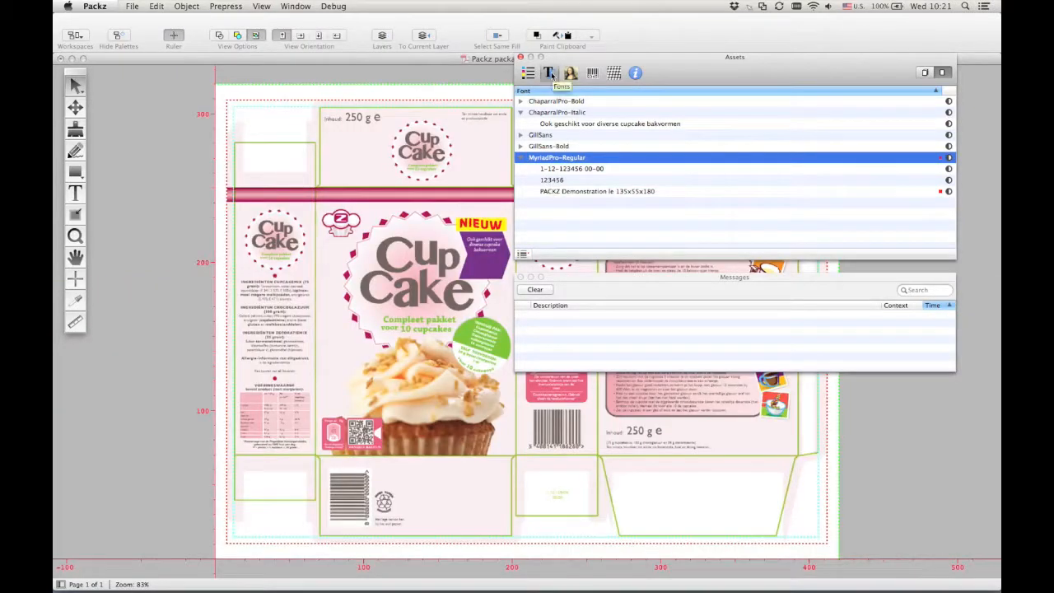
- Review the document's images with their resolution and color space, locating Image 22 and Image 20 in the artwork
left_click(570, 73)
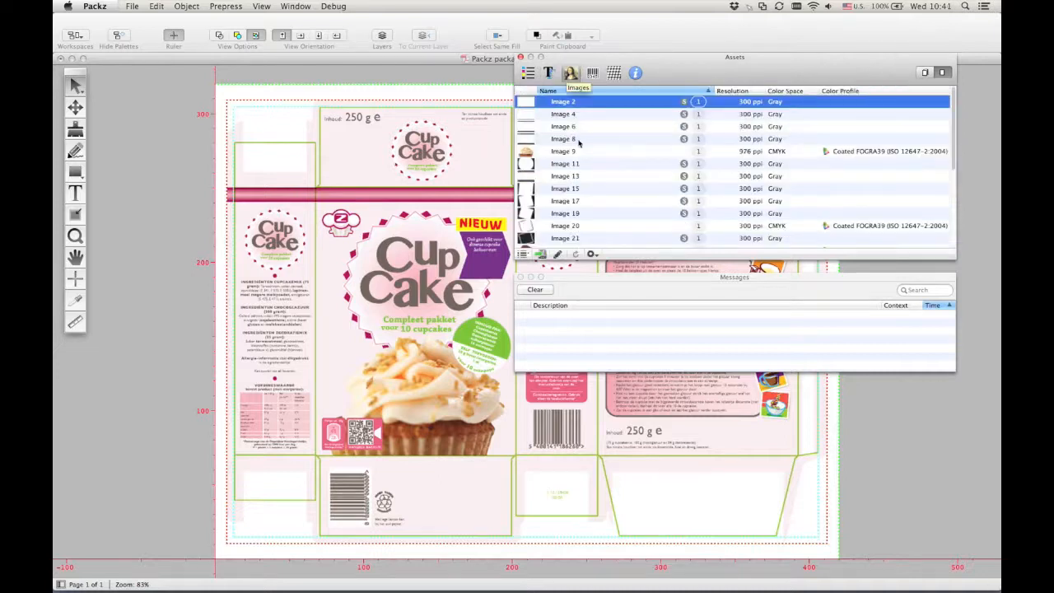
left_click(579, 150)
scroll(576, 165, "down", 3)
left_click(574, 138)
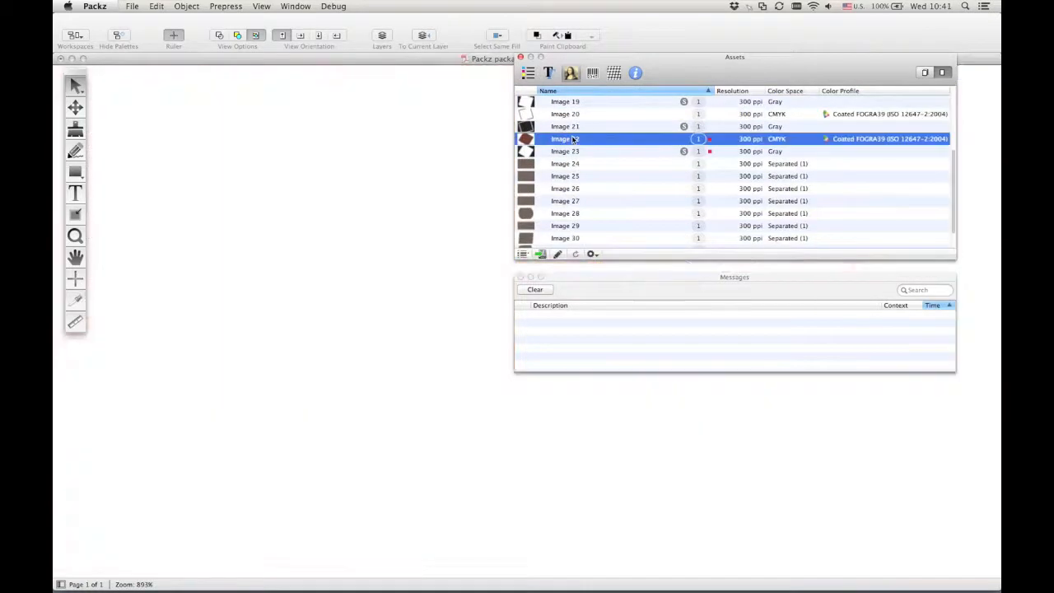
left_click(565, 113)
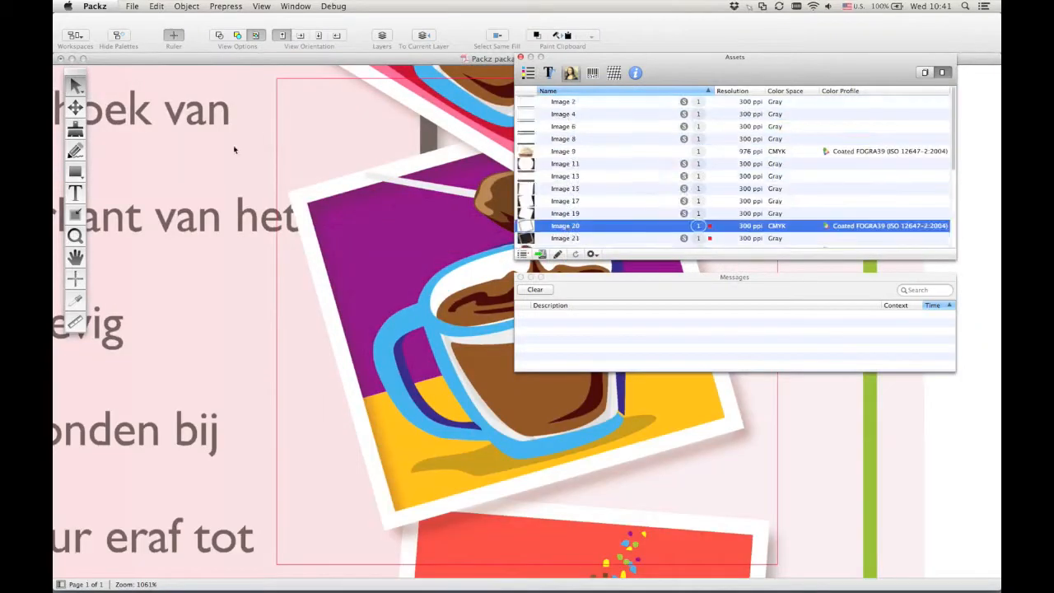
left_click(261, 6)
left_click(259, 81)
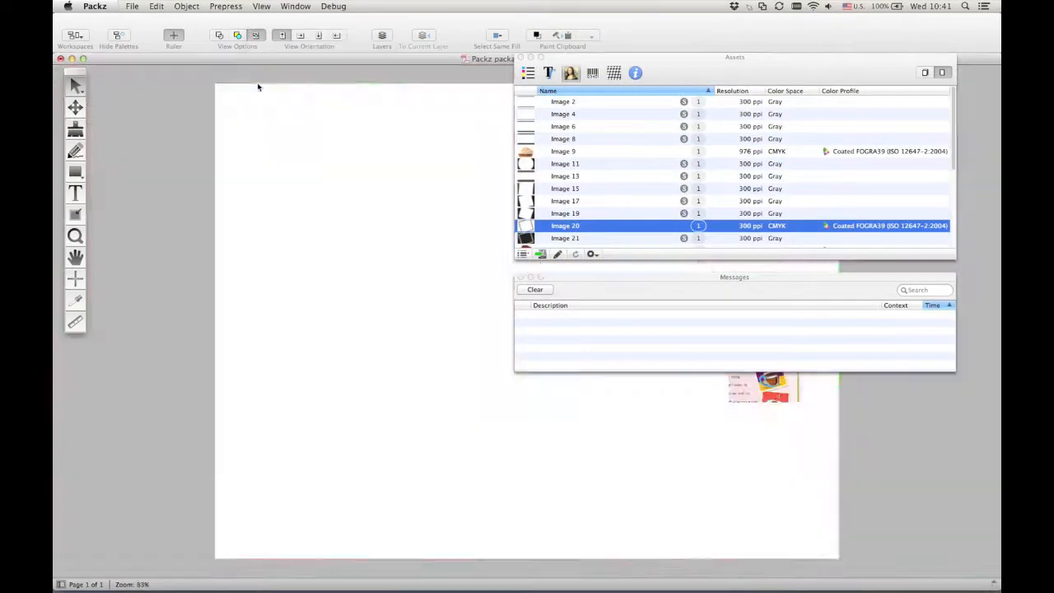
- Place the image cupcake2.psd from the Desktop folder into the packaging document
left_click(132, 6)
left_click(138, 116)
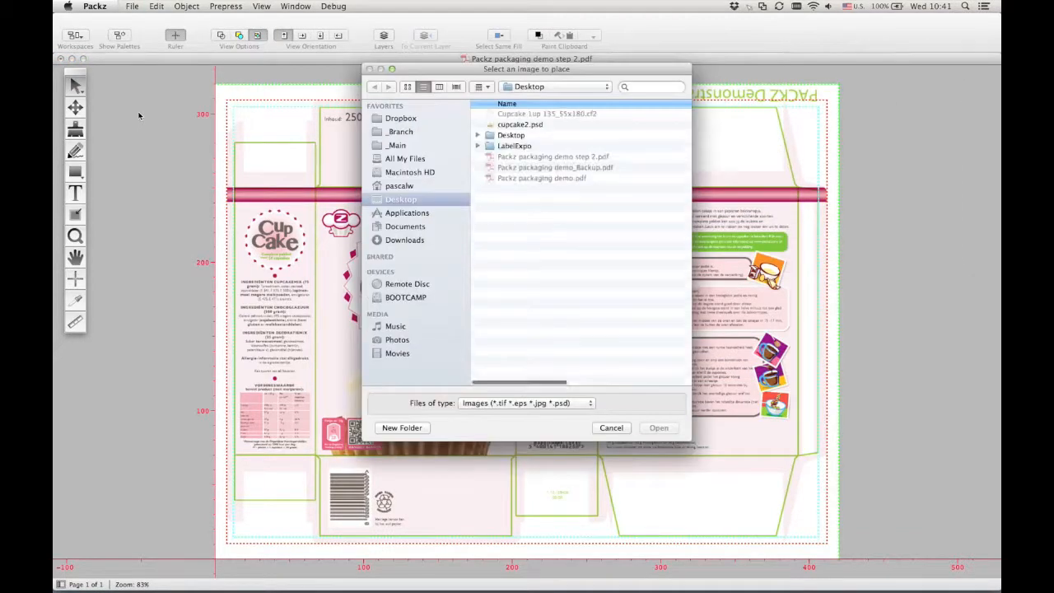
left_click(508, 134)
left_click(656, 429)
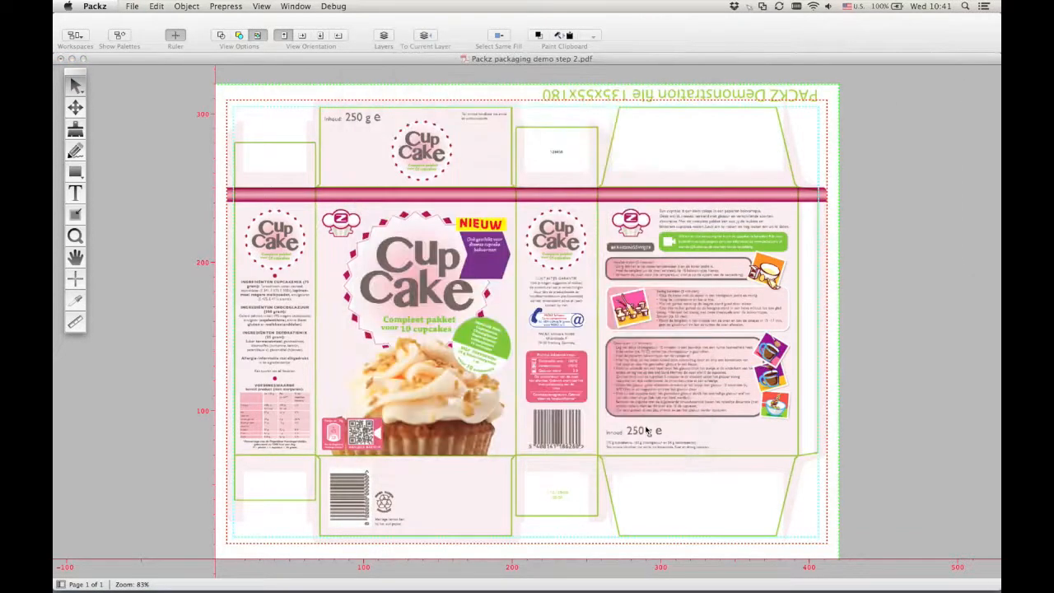
- Shrink the placed cupcake image over the front panel and set the ruler origin at the purple banner's lower-left corner
left_click(75, 107)
left_click_drag(101, 464, 327, 298)
left_click(471, 257)
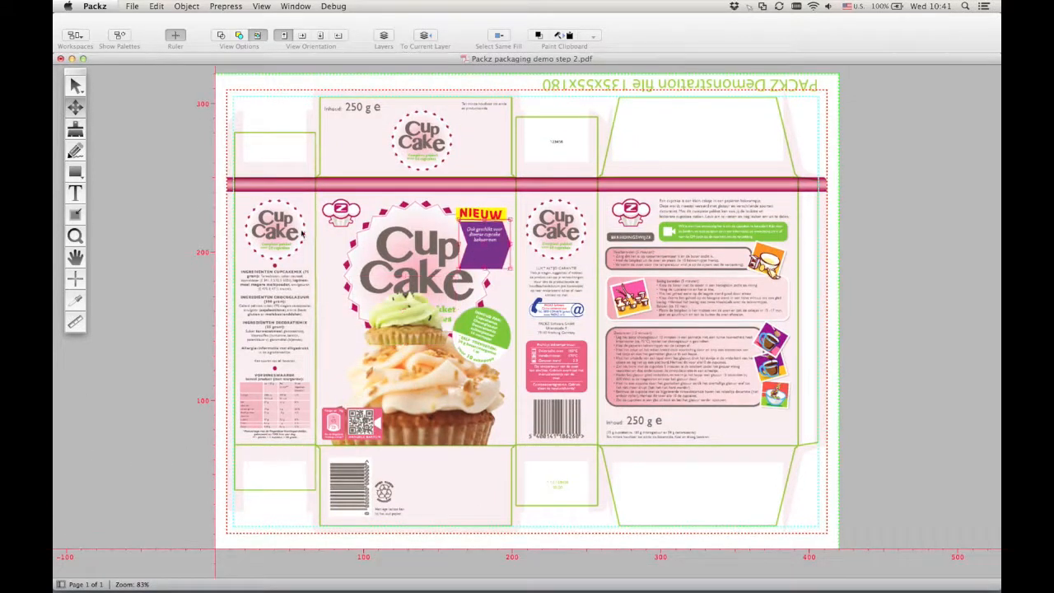
left_click(75, 279)
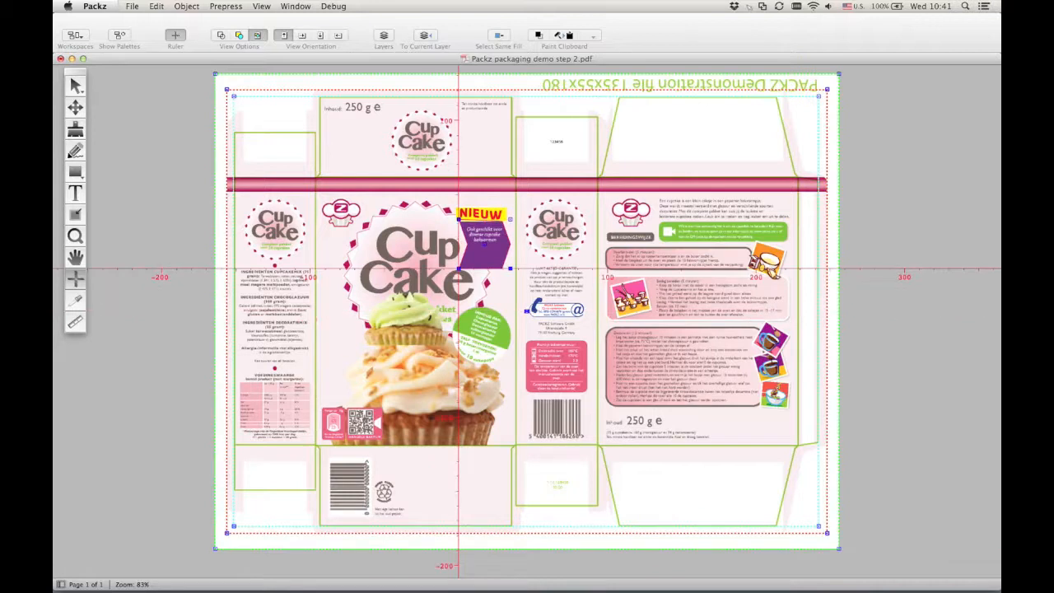
- Move the green cupcake image onto the purple banner with its lower-left corner at the ruler origin and scale it to about 30 mm wide
left_click(75, 236)
left_click_drag(376, 190, 515, 348)
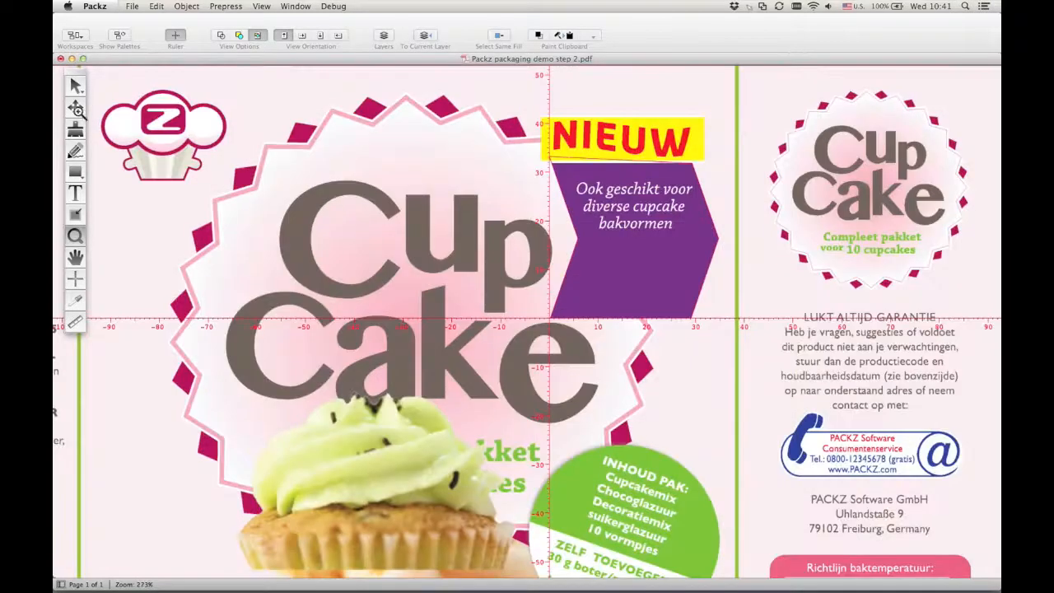
left_click(75, 107)
left_click(343, 458)
left_click_drag(344, 461, 578, 253)
left_click_drag(433, 135, 548, 211)
left_click_drag(772, 215, 732, 250)
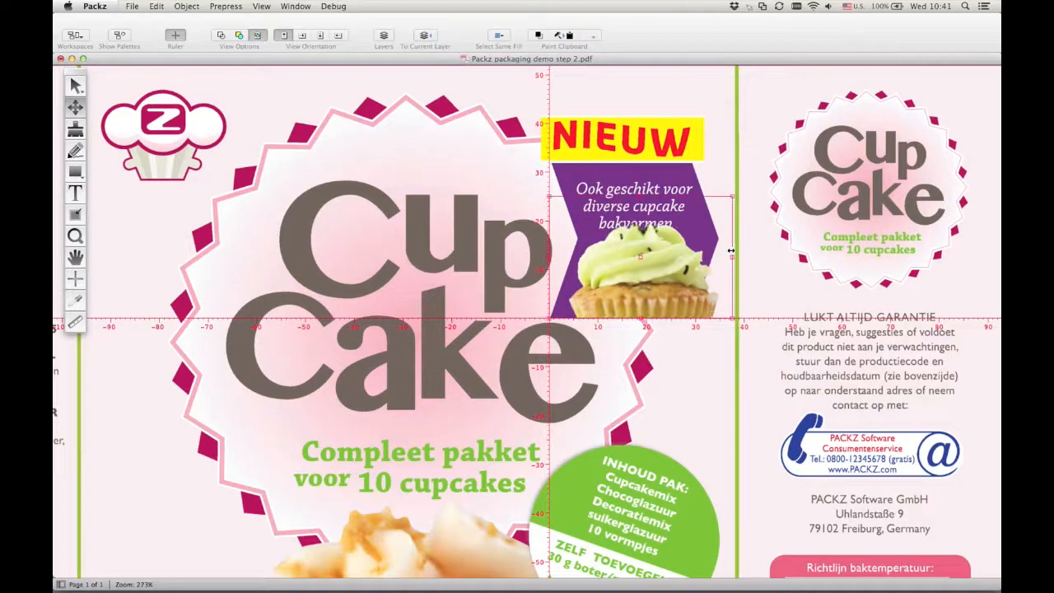
left_click_drag(732, 197, 696, 229)
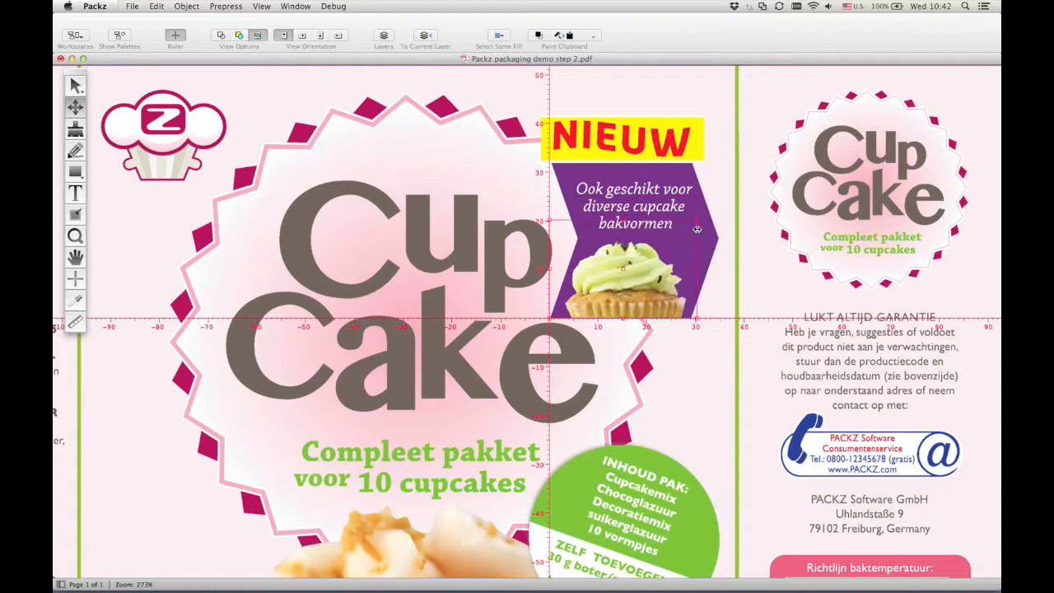
- Remap the placed image's separations, assigning None to Black and the Black channel to Warm Grey
left_click(295, 6)
left_click(300, 180)
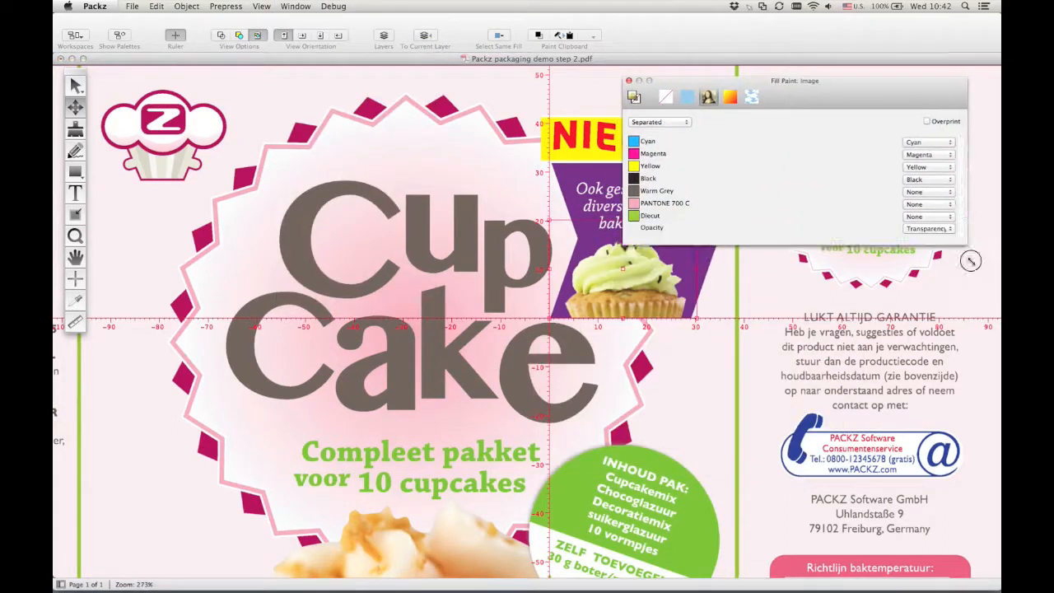
left_click(943, 179)
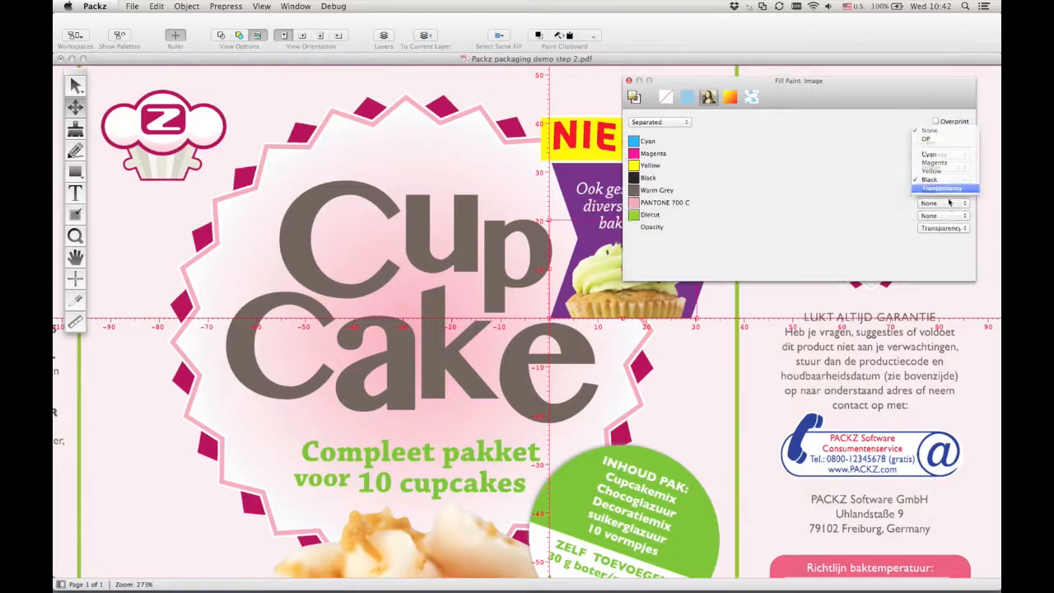
left_click(947, 193)
left_click(947, 192)
left_click(947, 243)
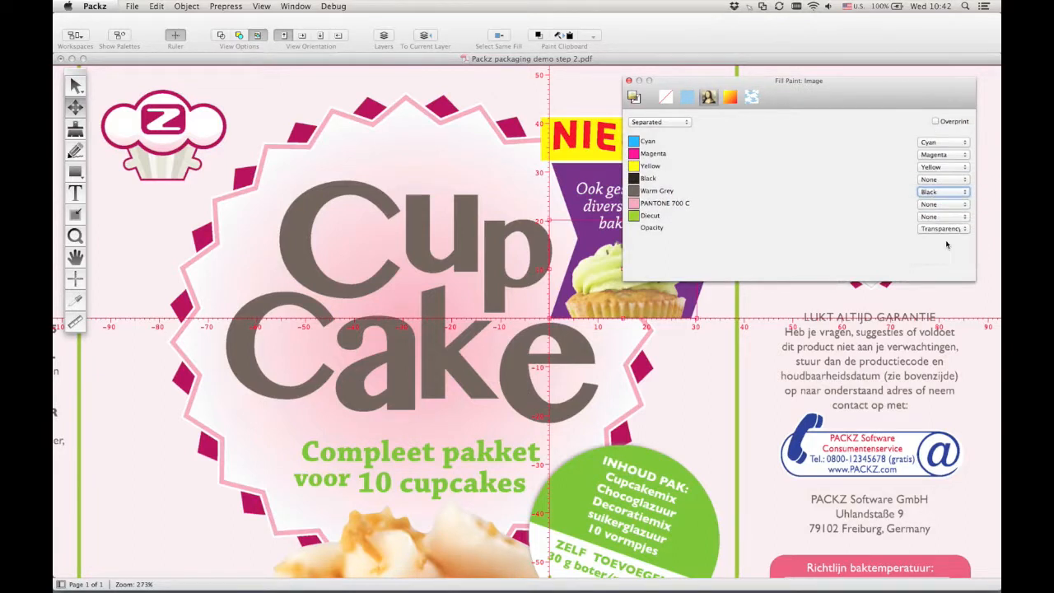
left_click(628, 81)
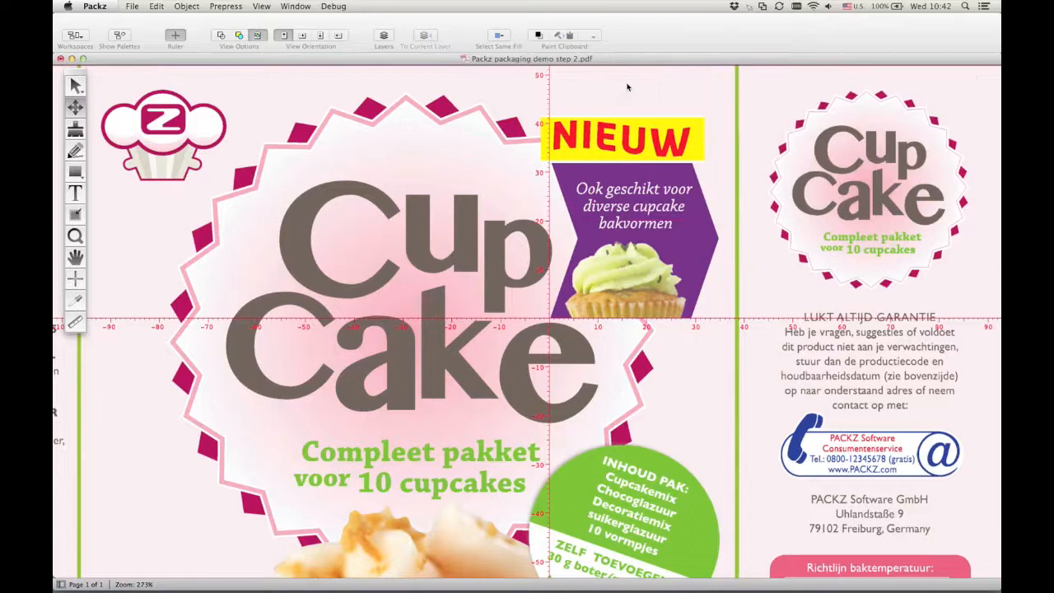
- List the document's images and export Image 9 as Image 9.psd
left_click(261, 6)
left_click(305, 83)
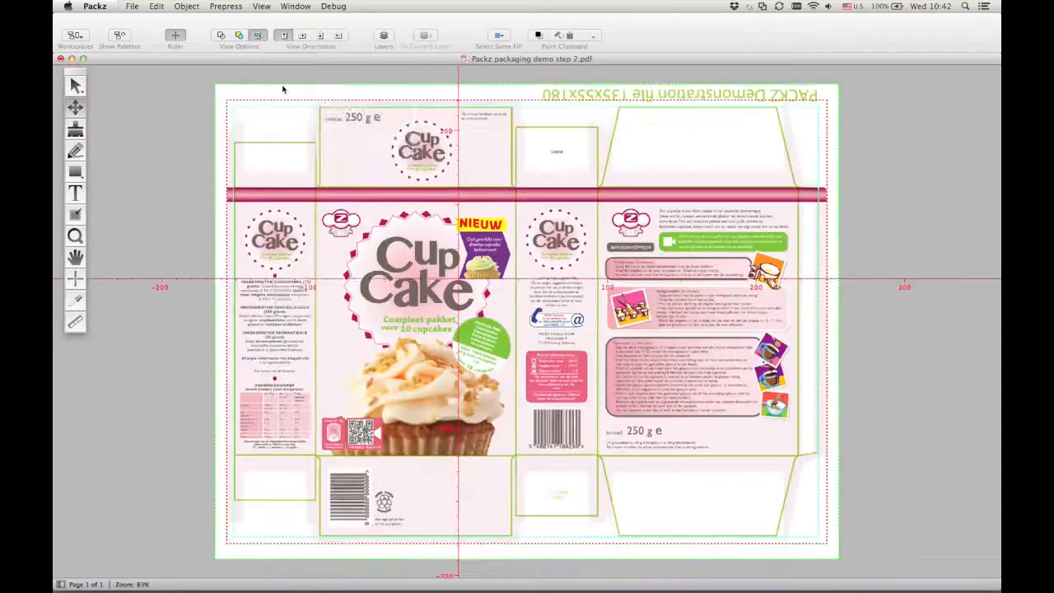
left_click(295, 6)
left_click(300, 104)
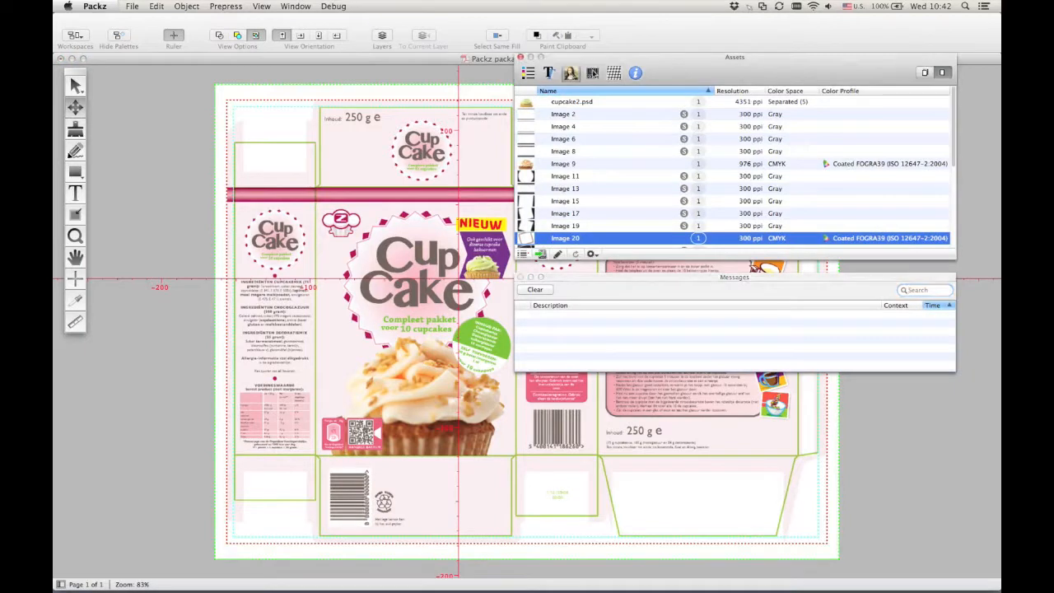
left_click(593, 72)
left_click(571, 74)
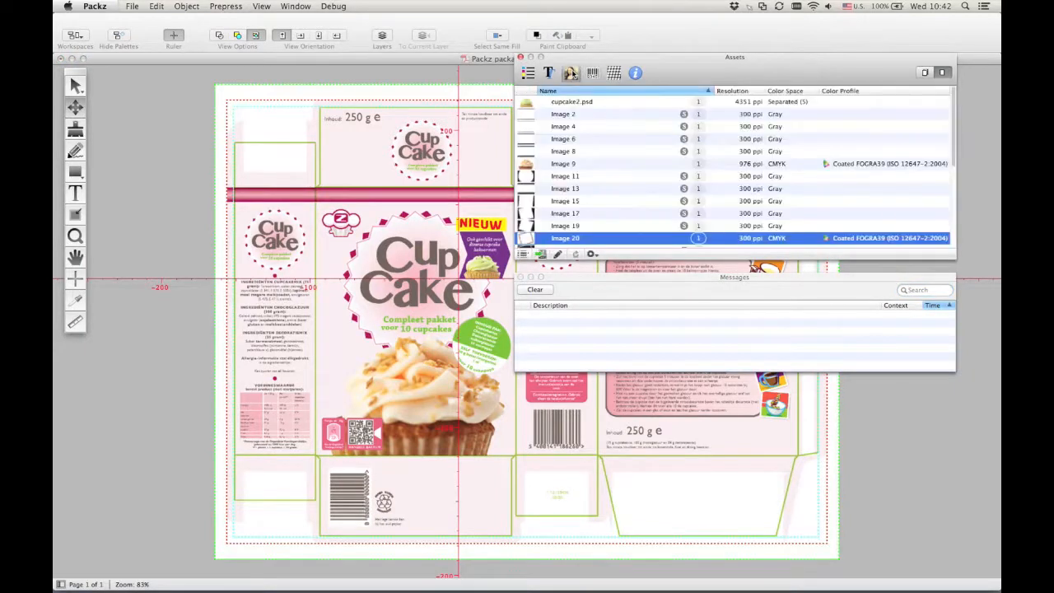
left_click(575, 166)
left_click(541, 254)
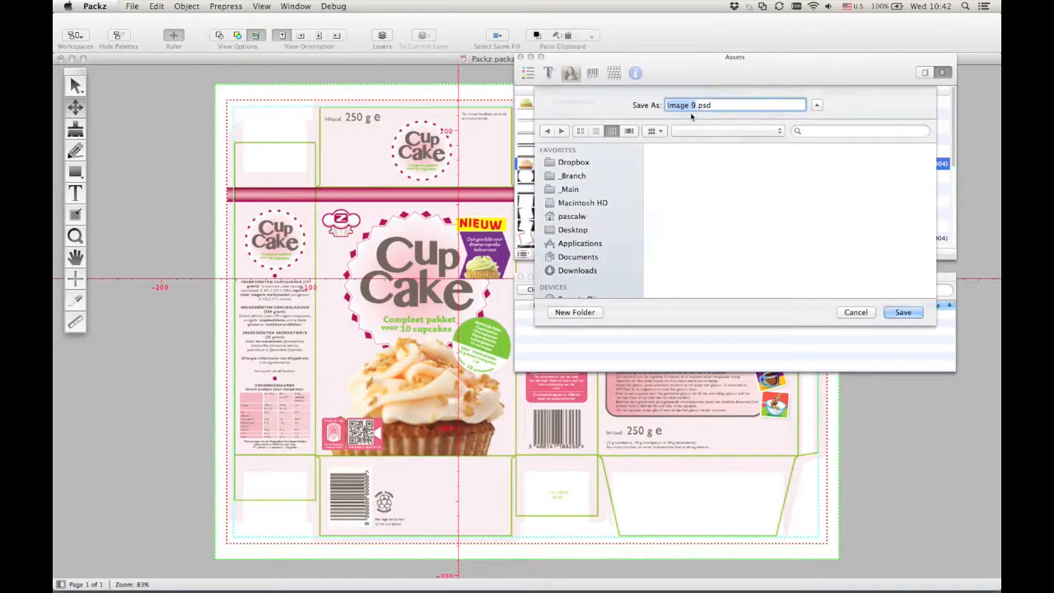
left_click(903, 312)
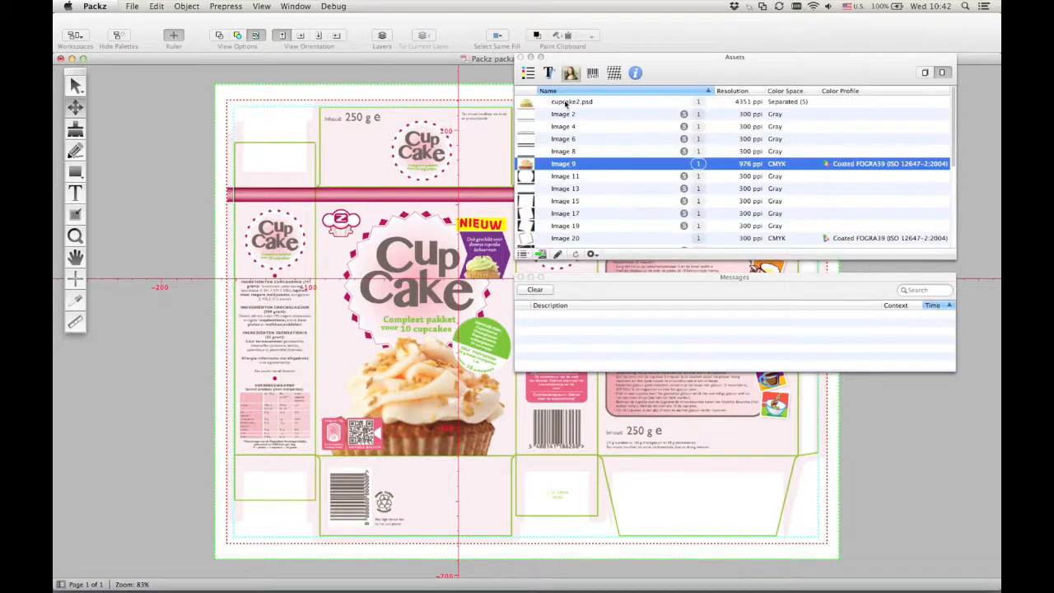
- Edit cupcake2.psd in Photoshop, delete a rectangular area from the cupcake's base, save and close it, and inspect the placed image in Packz
left_click(566, 104)
left_click(558, 255)
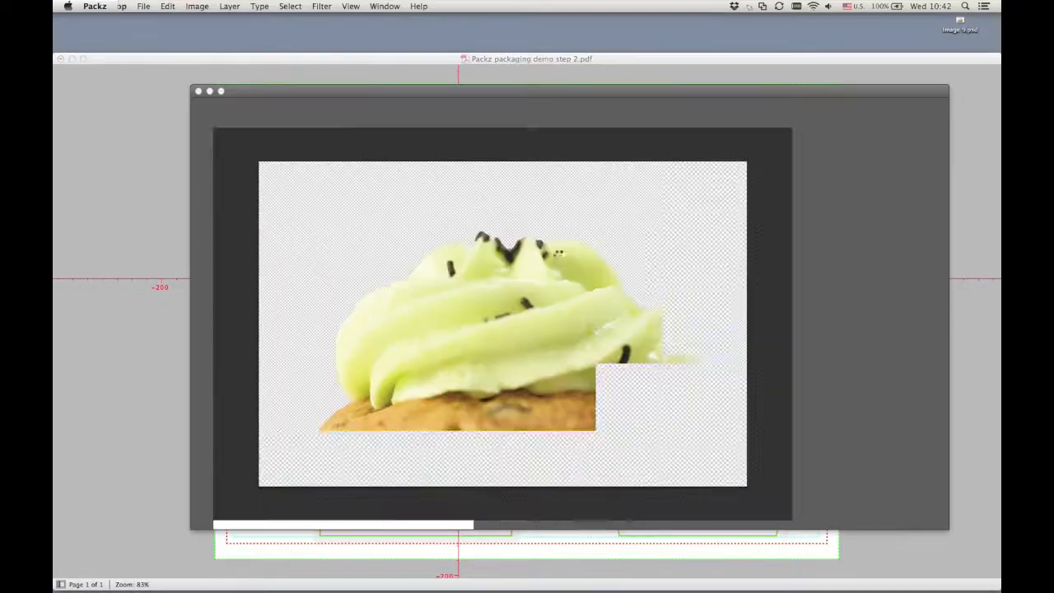
left_click_drag(408, 394, 658, 468)
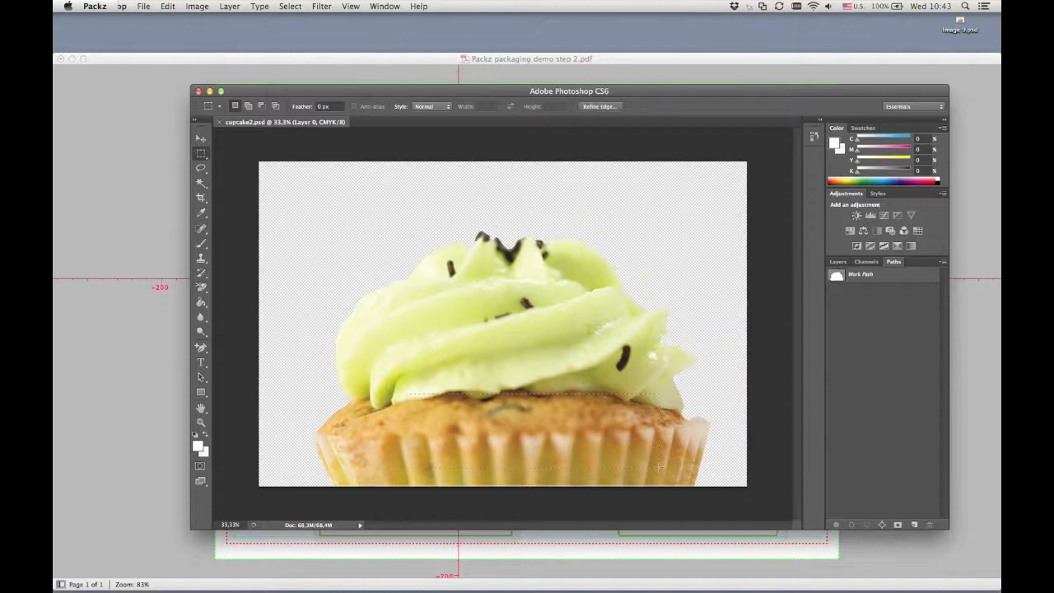
key("Delete")
left_click(198, 91)
left_click(621, 204)
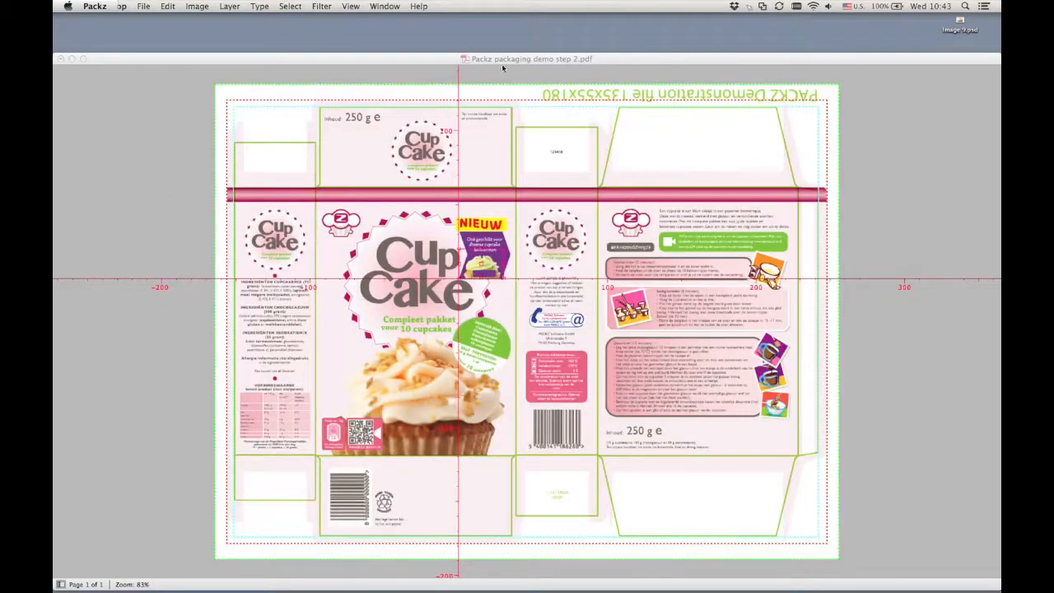
key("z")
left_click_drag(420, 208, 566, 305)
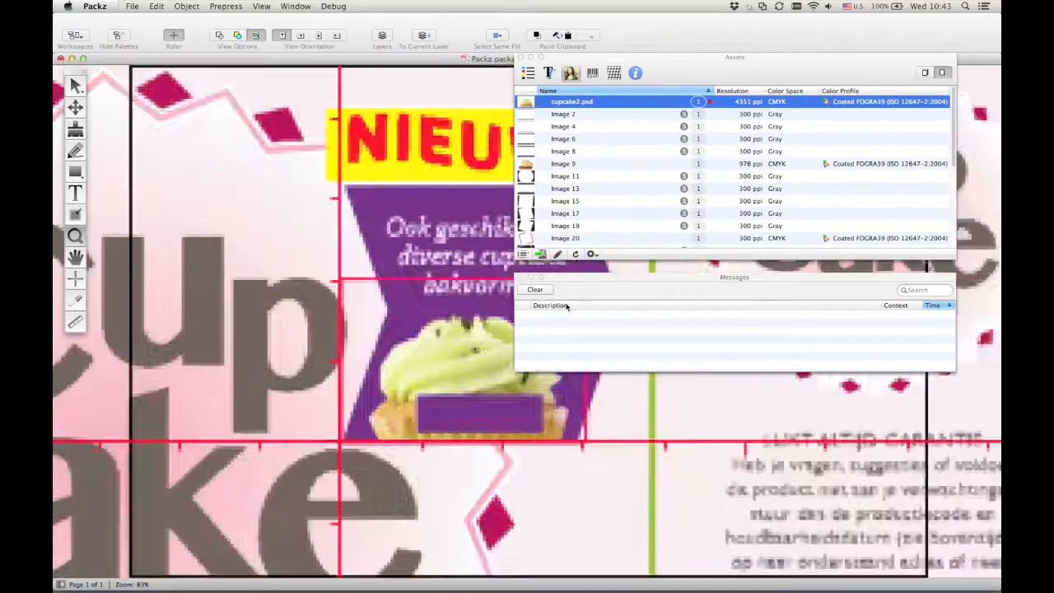
- Open the barcode assets and review the types offered for a new barcode without creating one
left_click(592, 73)
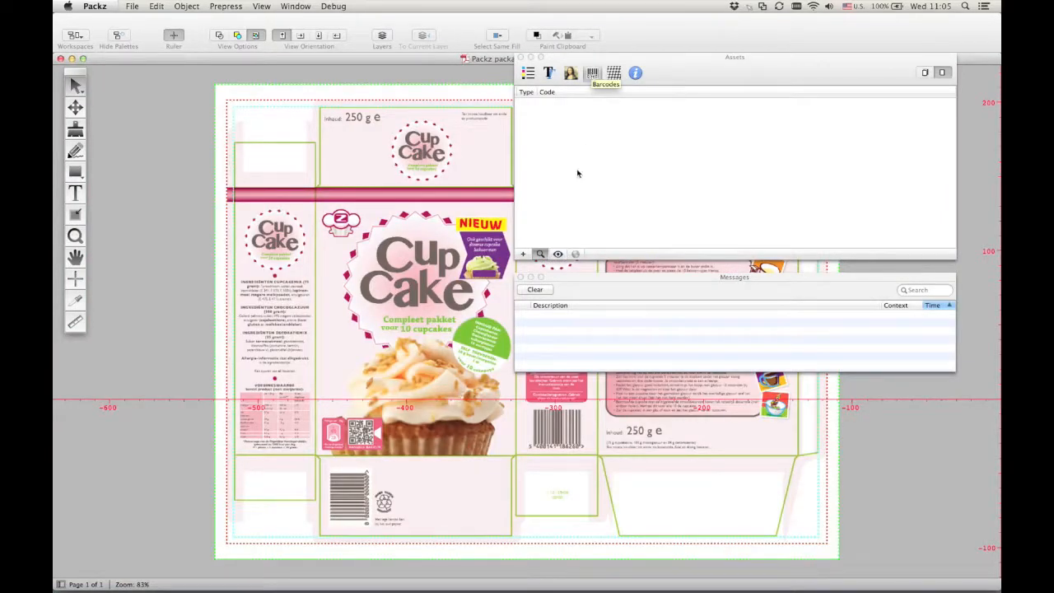
left_click(523, 256)
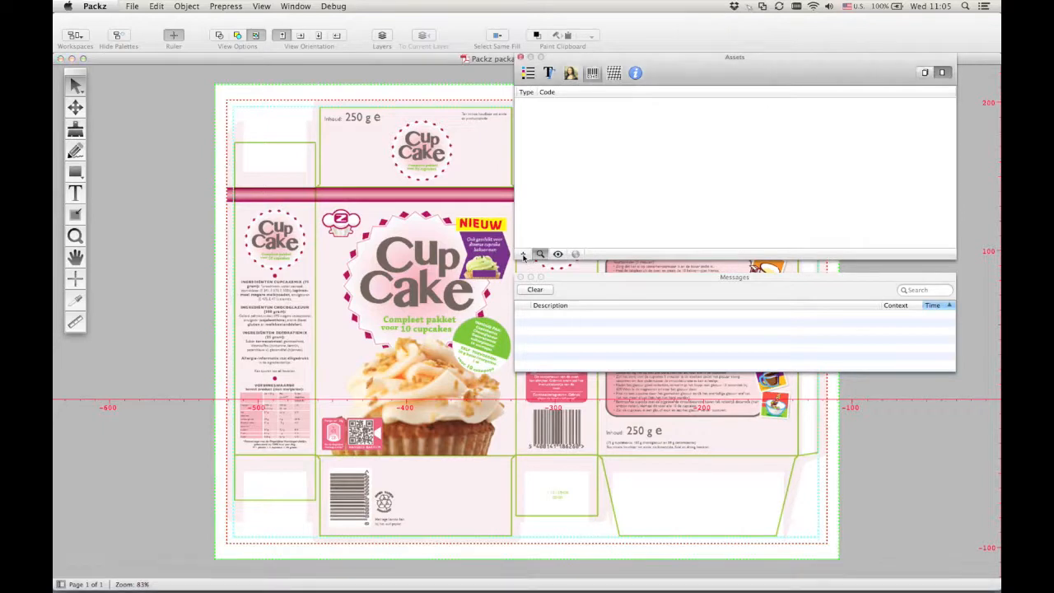
left_click(523, 256)
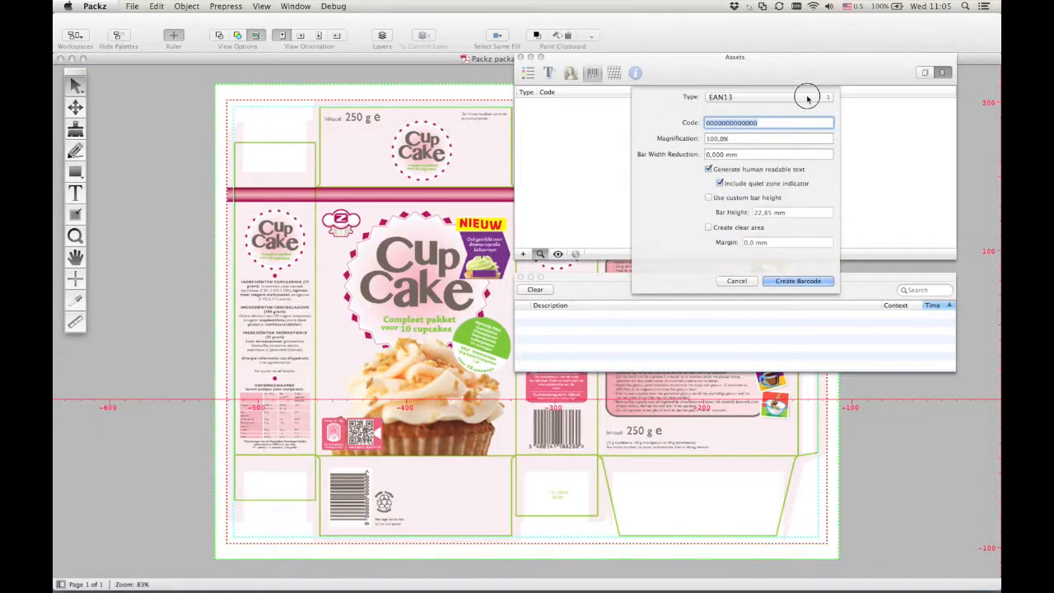
left_click(807, 98)
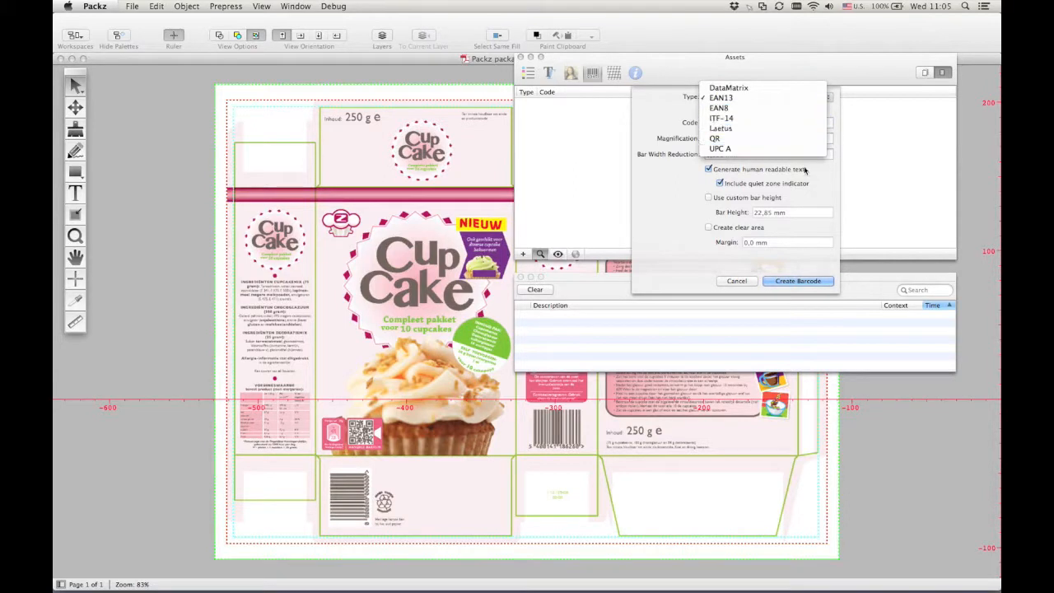
left_click(729, 280)
left_click(730, 281)
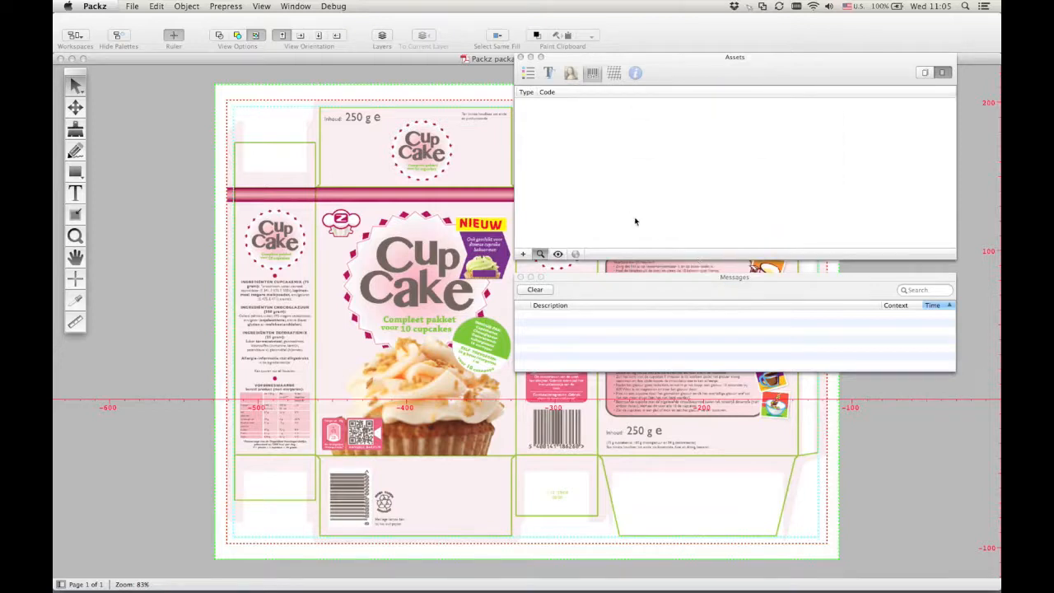
- Detect the barcodes in the artwork and locate the EAN13 barcodes and the QR code
left_click(559, 255)
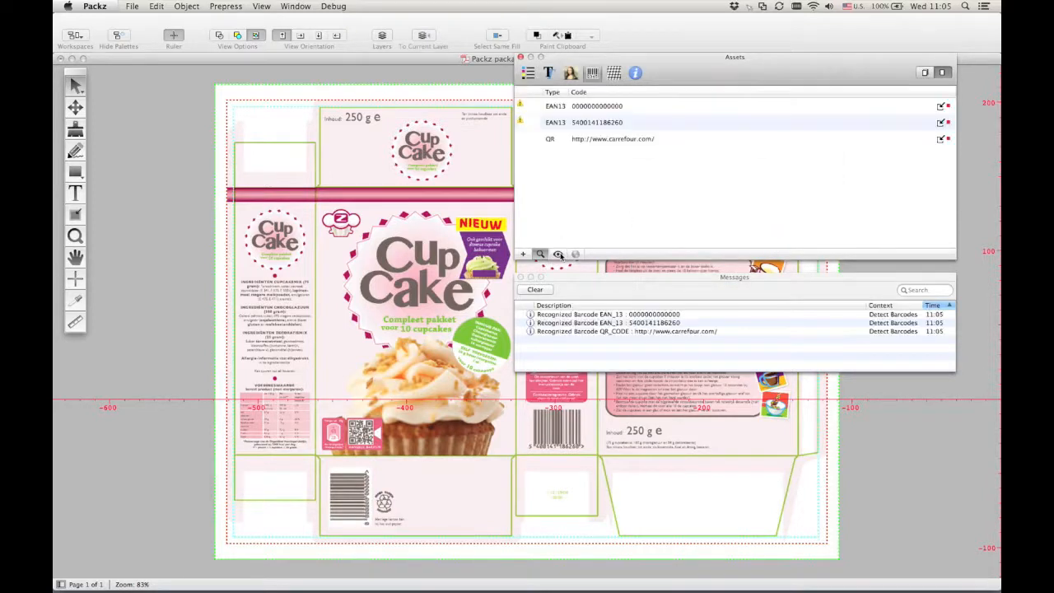
left_click(579, 106)
left_click(547, 123)
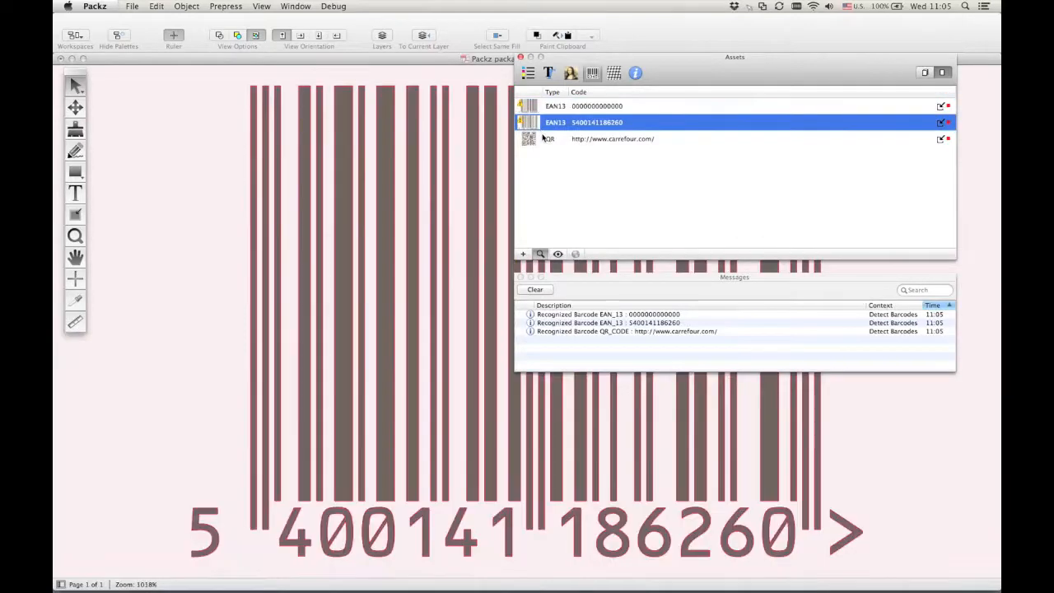
left_click(543, 140)
left_click(545, 107)
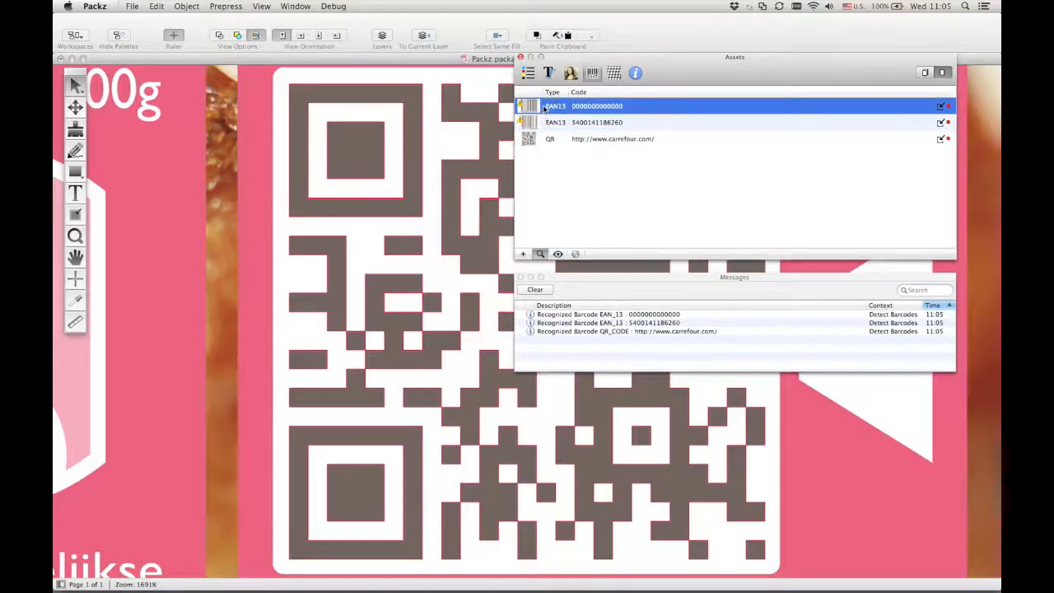
double_click(543, 108)
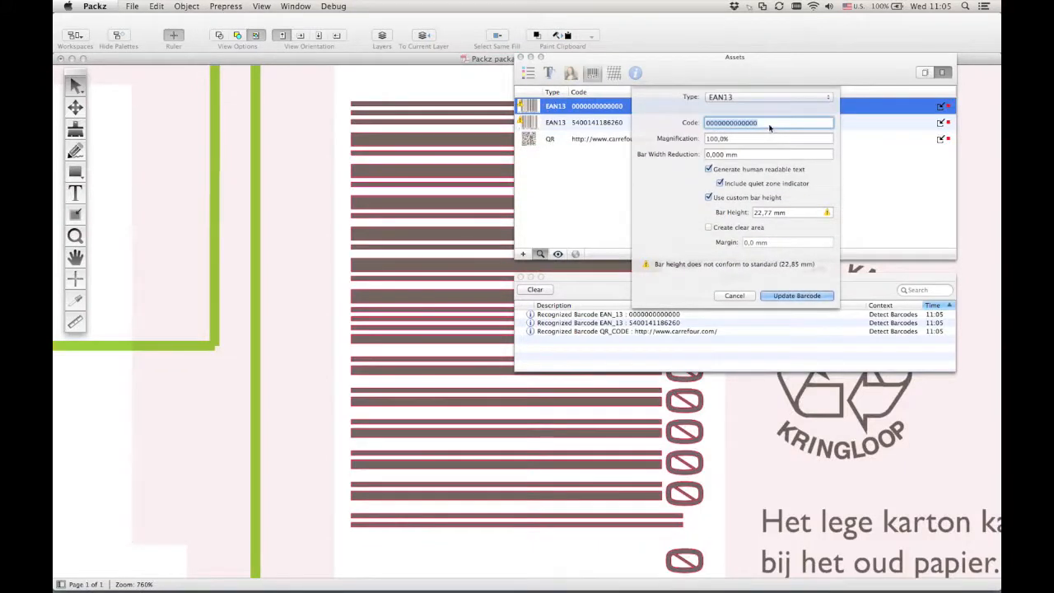
type("5")
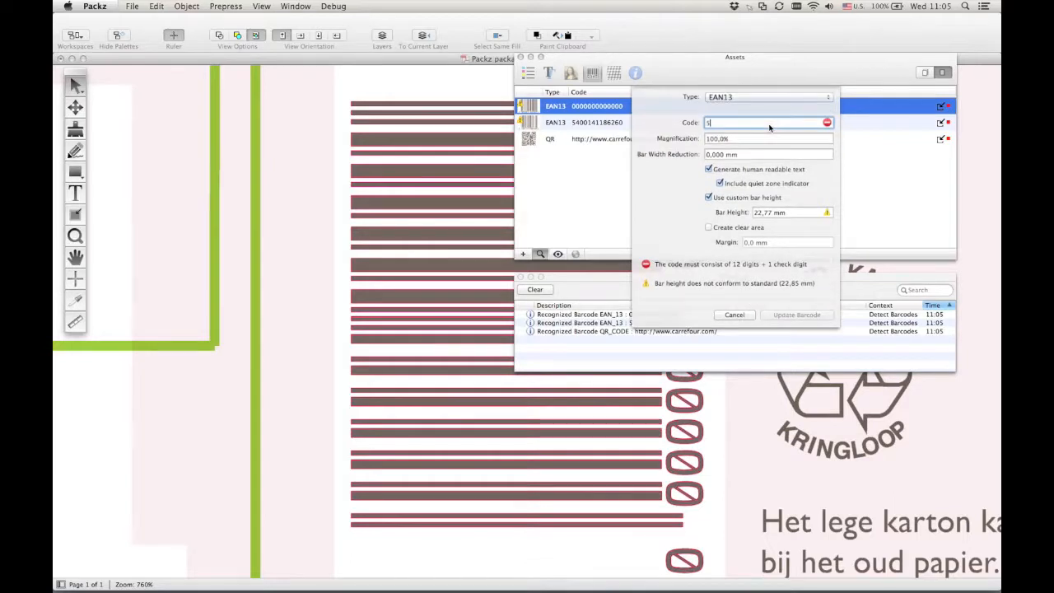
type("400141186")
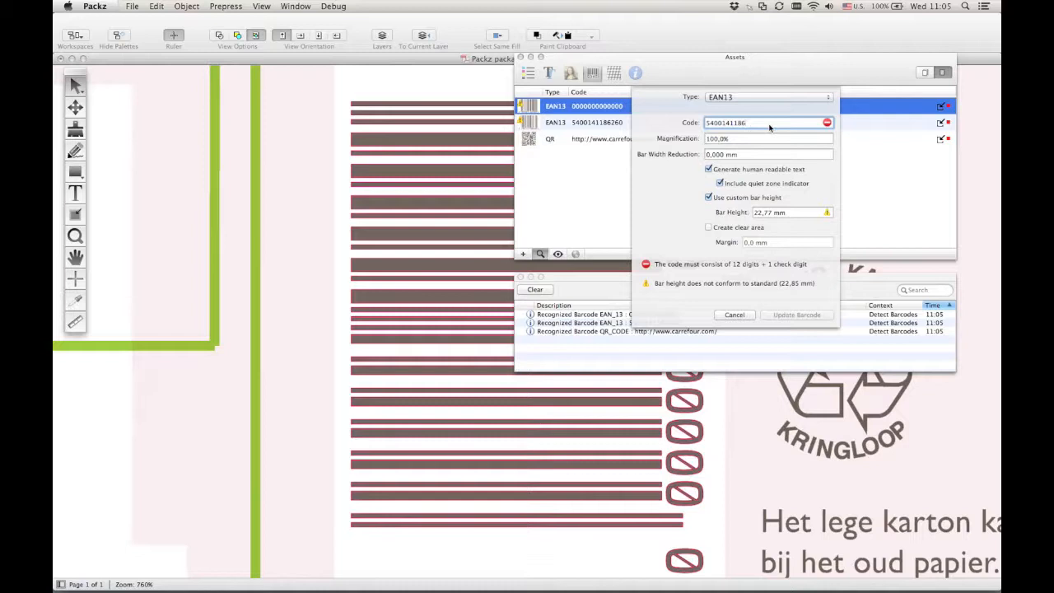
type("260")
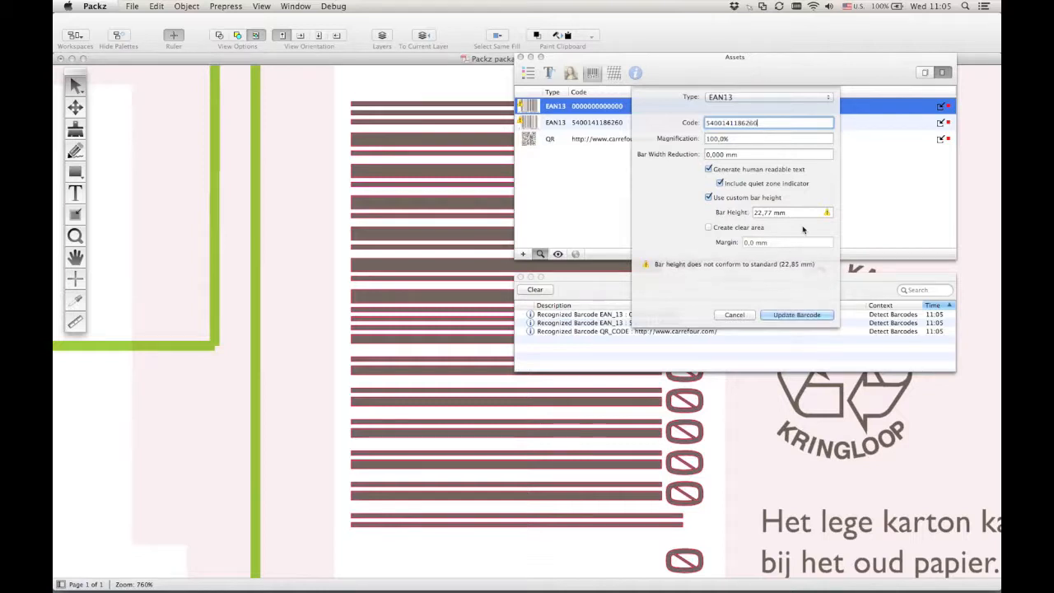
left_click(795, 315)
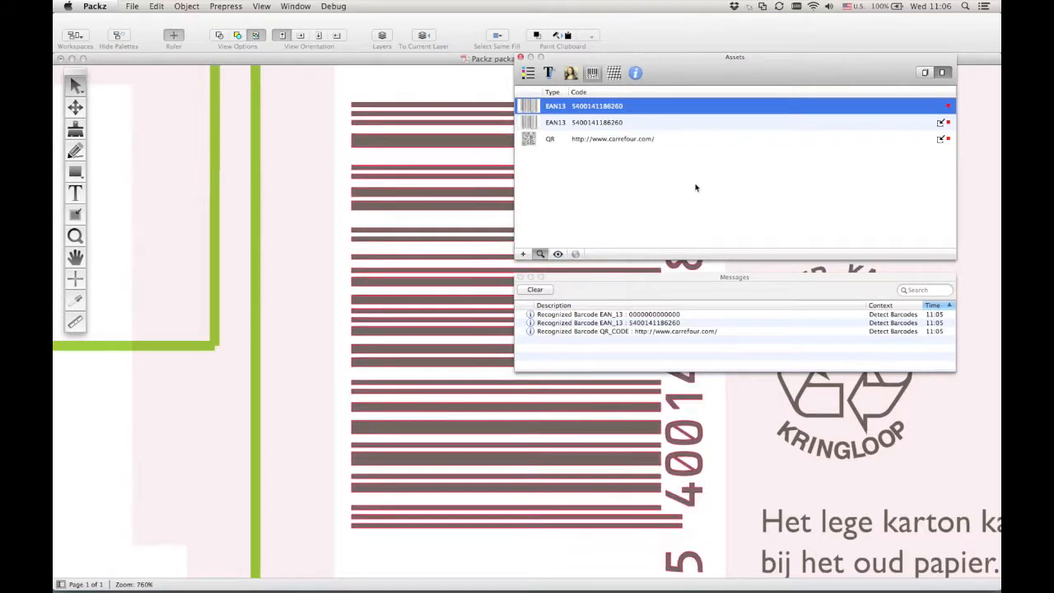
- Add a clear area with a 3 mm margin to the second EAN13 barcode and update the barcode
double_click(536, 123)
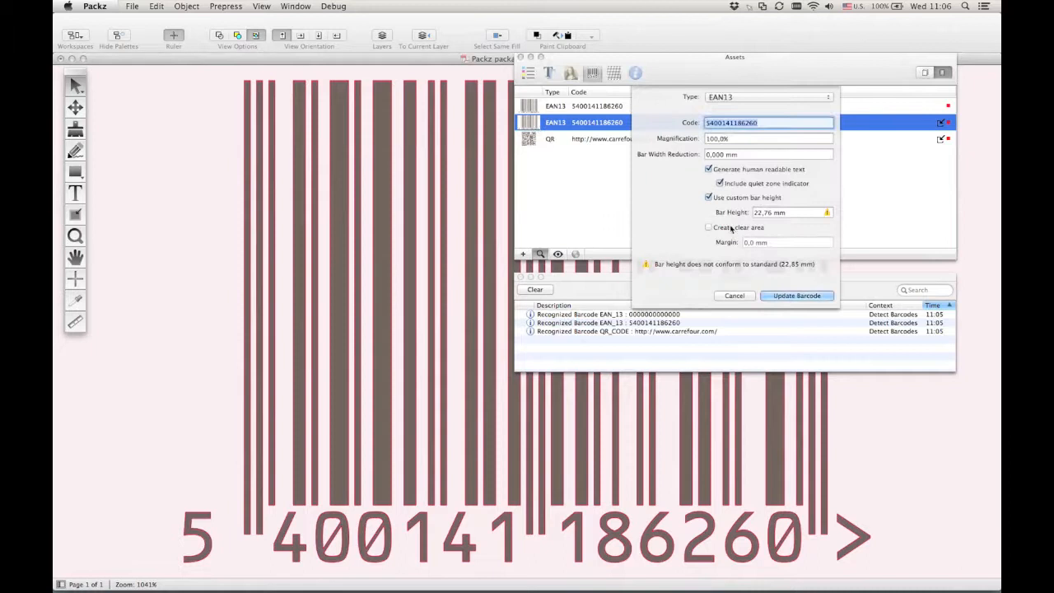
left_click(709, 227)
left_click(788, 242)
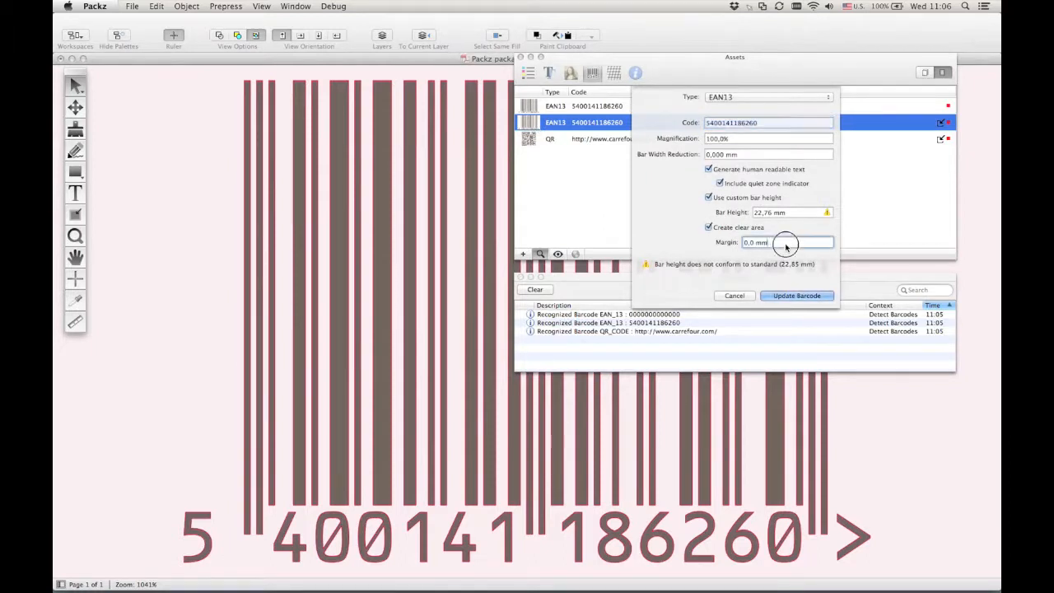
type("3")
left_click(815, 296)
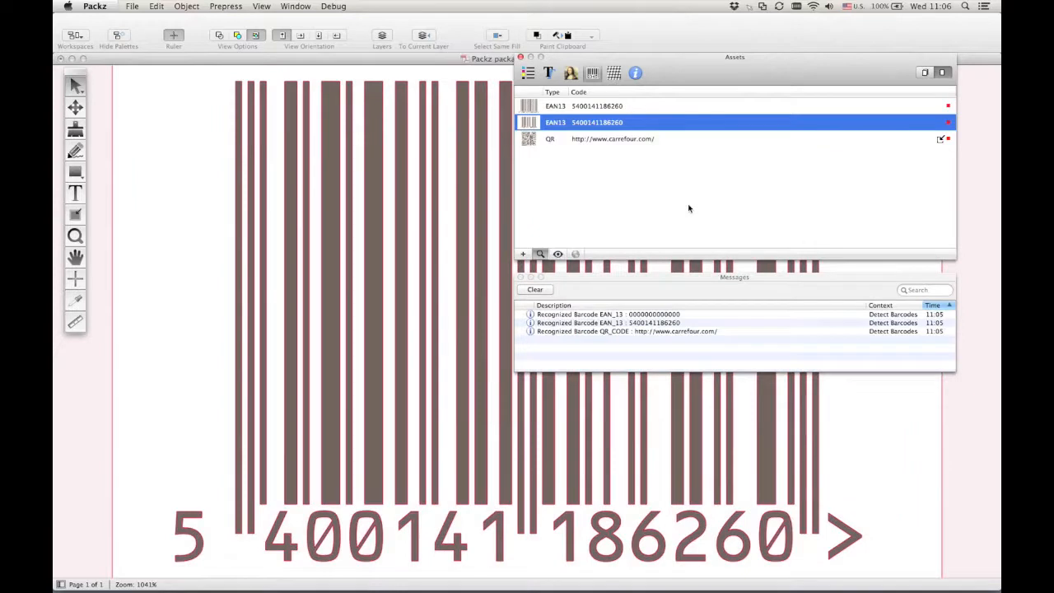
- Locate the QR code, open its web address in the browser, and return to Packz with the whole page in view
left_click(557, 142)
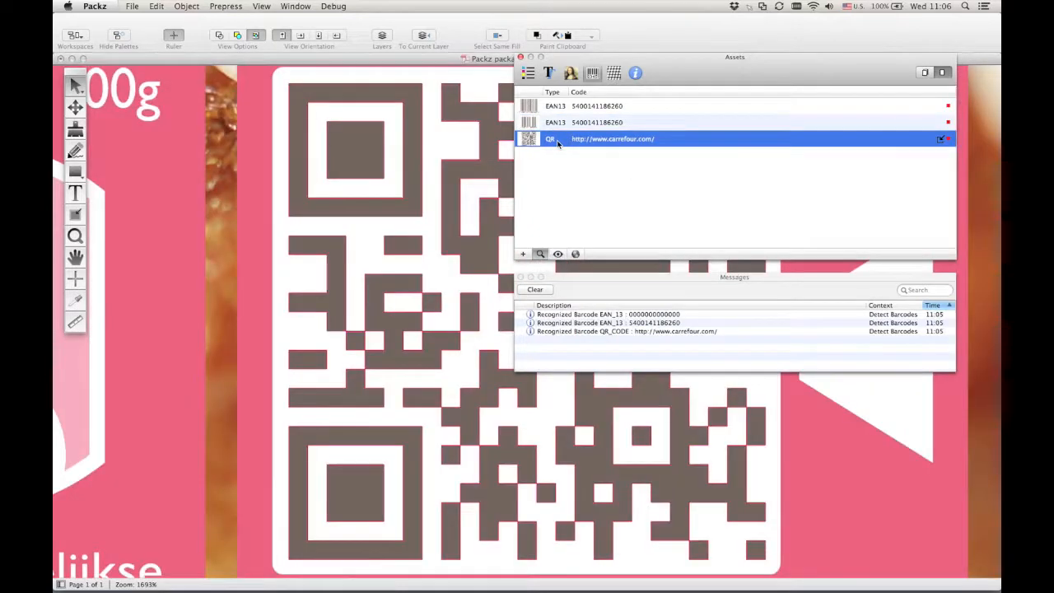
left_click(576, 254)
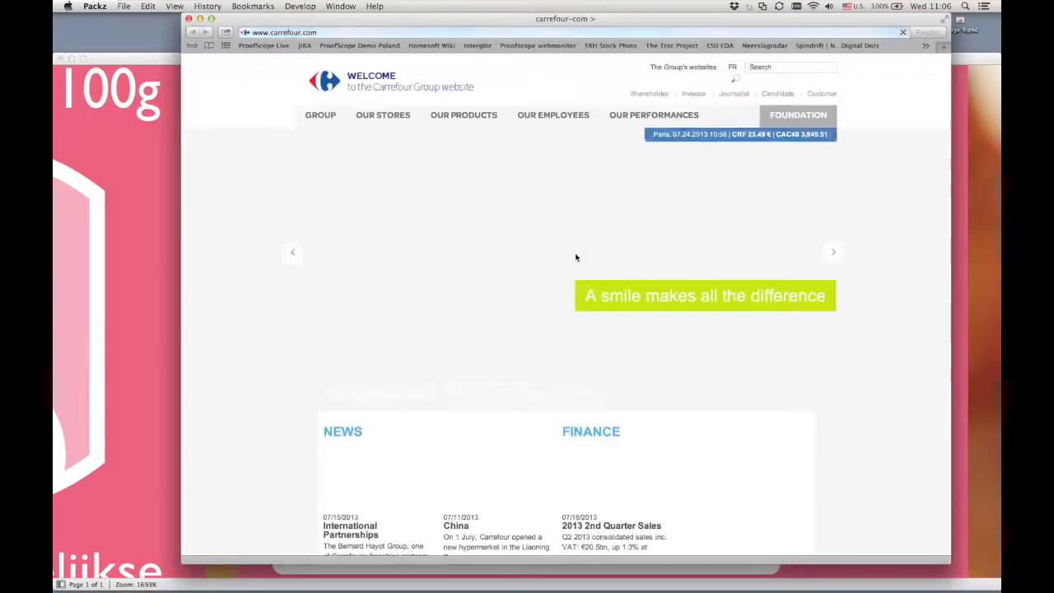
key("super+Tab")
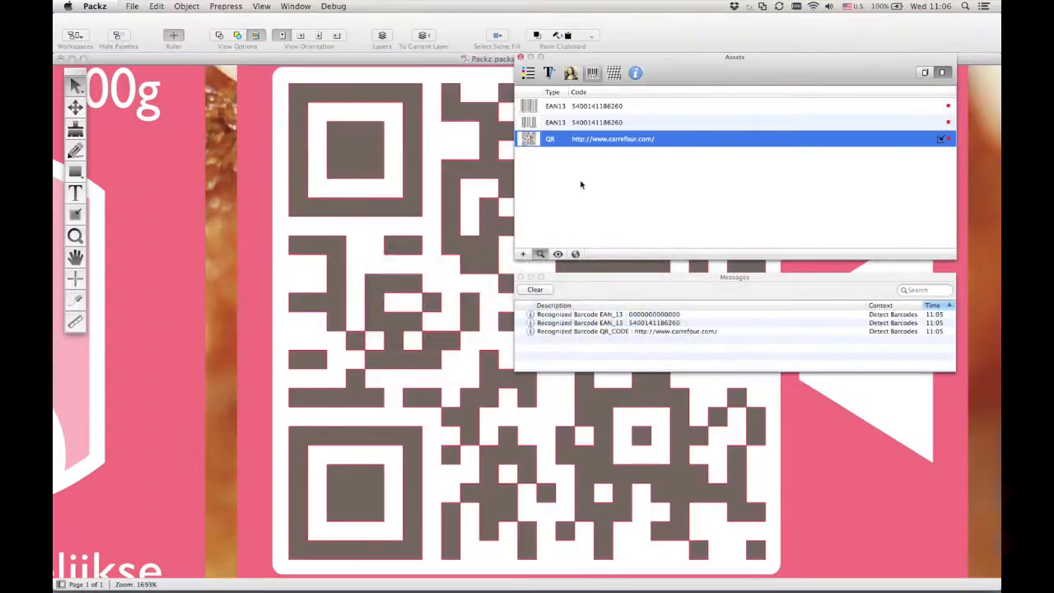
left_click(580, 185)
left_click(262, 6)
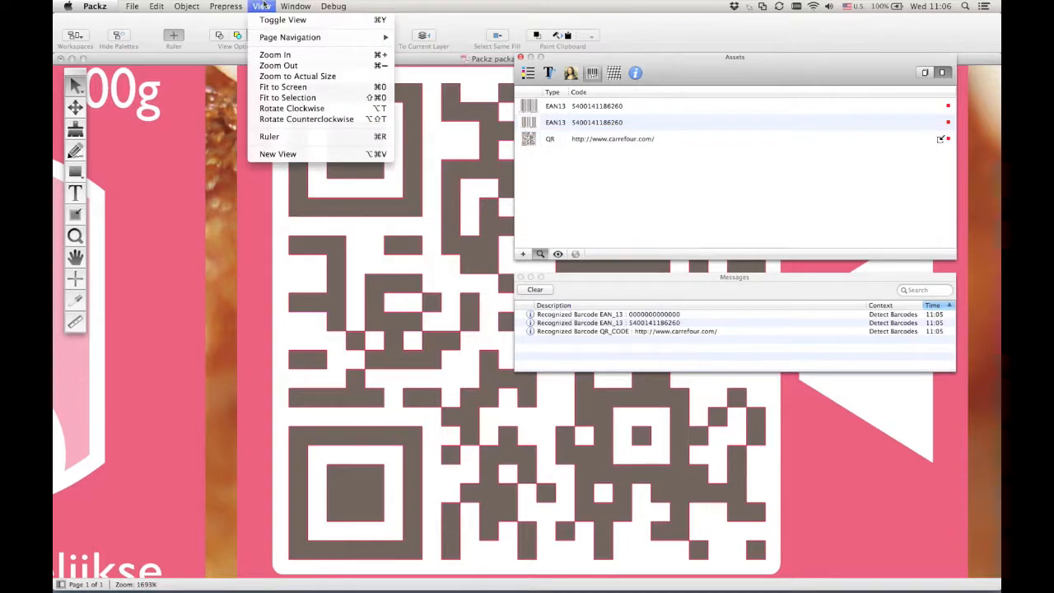
left_click(262, 87)
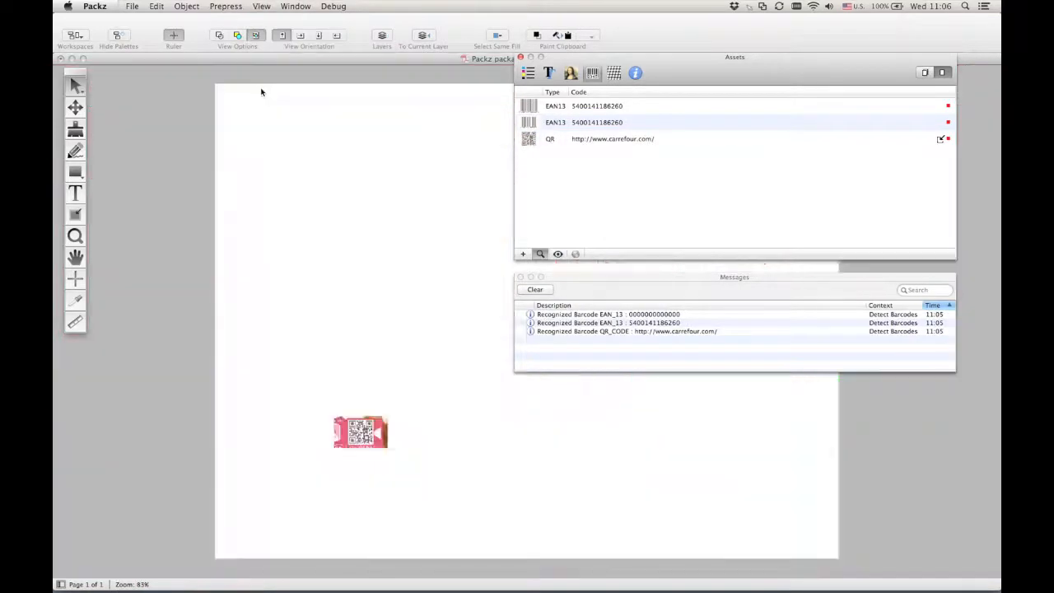
left_click(227, 93)
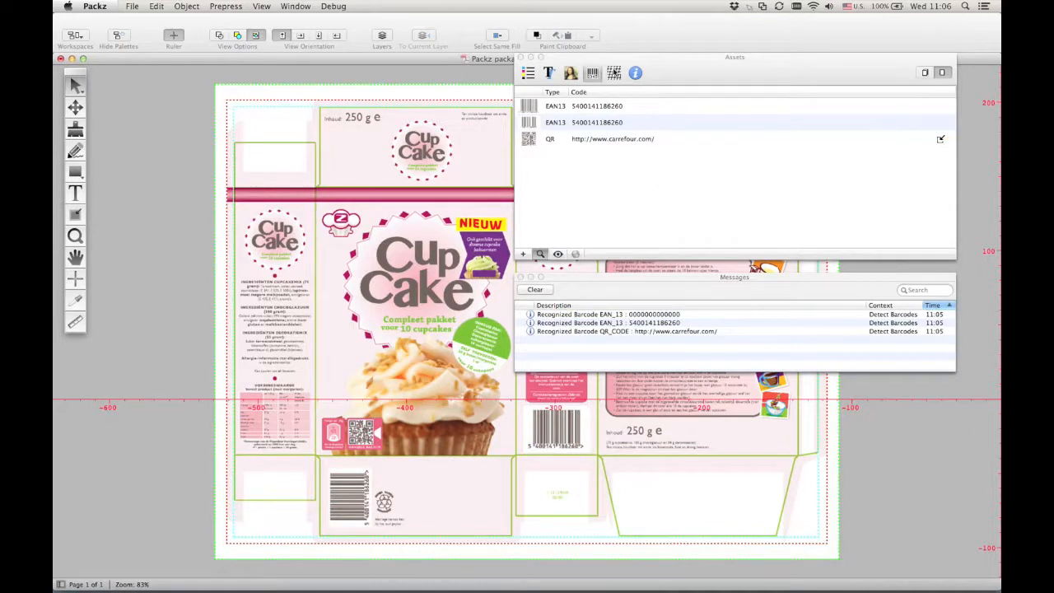
- Start a new screening named Screenset 1 with the default dot shape Round at 175 lpi
left_click(614, 72)
left_click(523, 255)
type("Screenset 1")
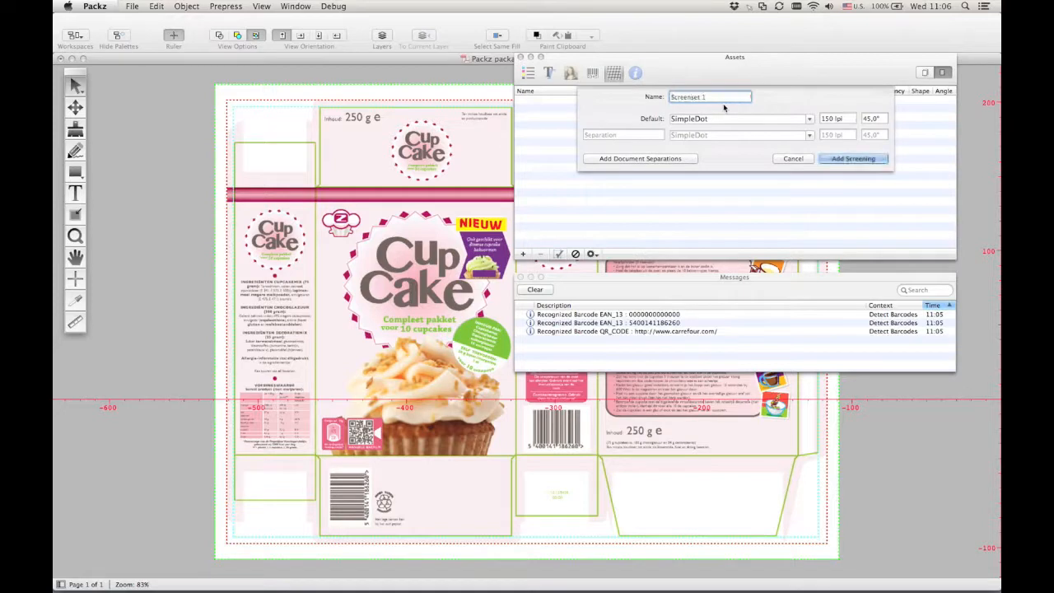
left_click(809, 119)
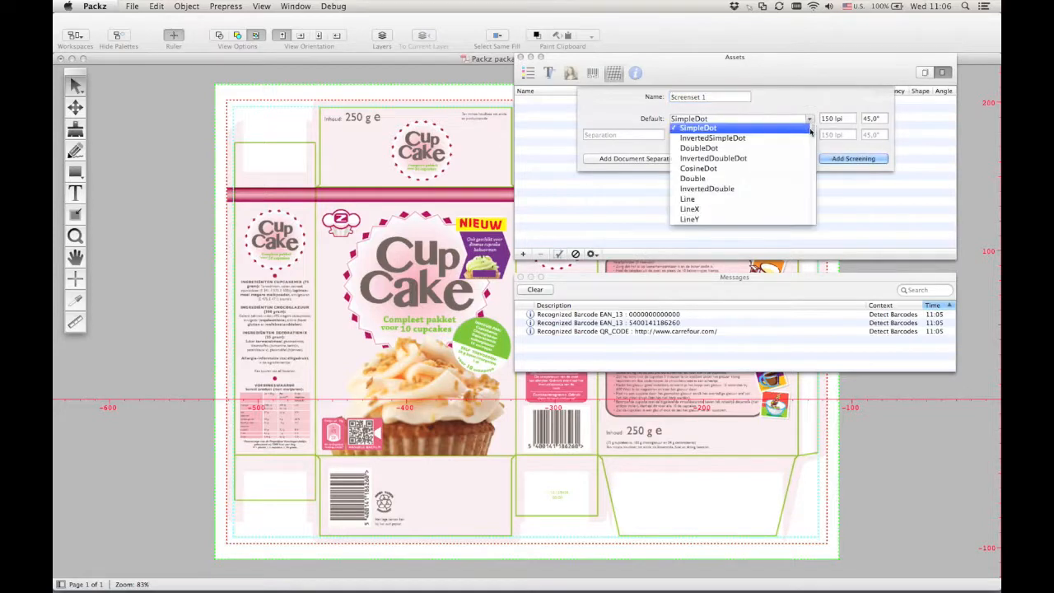
left_click_drag(812, 136, 807, 111)
left_click(711, 121)
left_click_drag(711, 120, 638, 116)
type("Round")
key("Tab")
type("175")
key("Tab")
- Add the document separations, set PANTONE 700 C to 150 lpi and 15° and Warm Grey to 75°, and add the screening
left_click(601, 158)
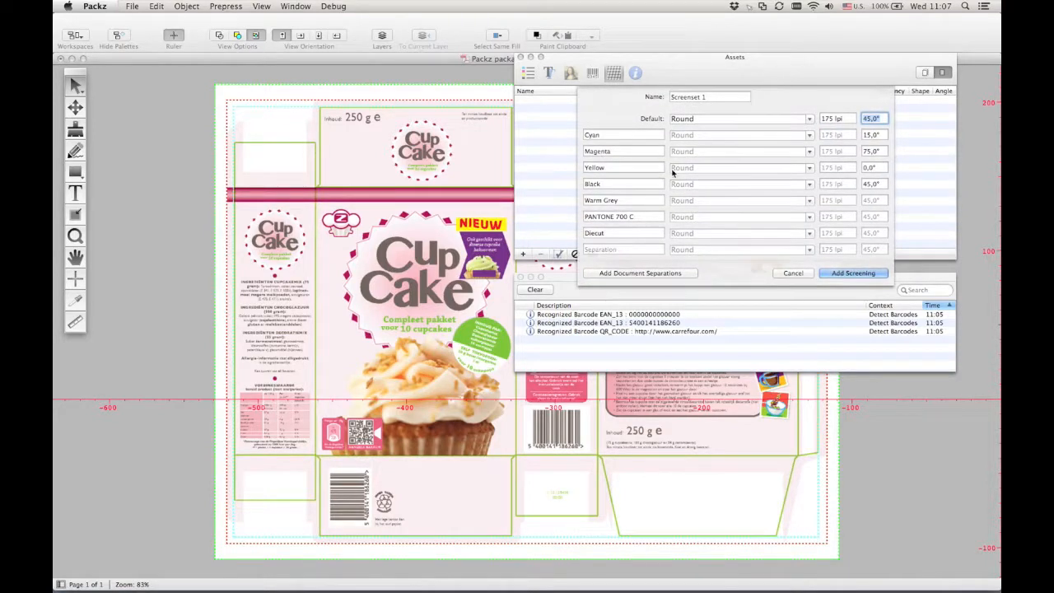
left_click(849, 216)
type("150")
key("Tab")
type("15")
key("Tab")
left_click(881, 200)
type("75")
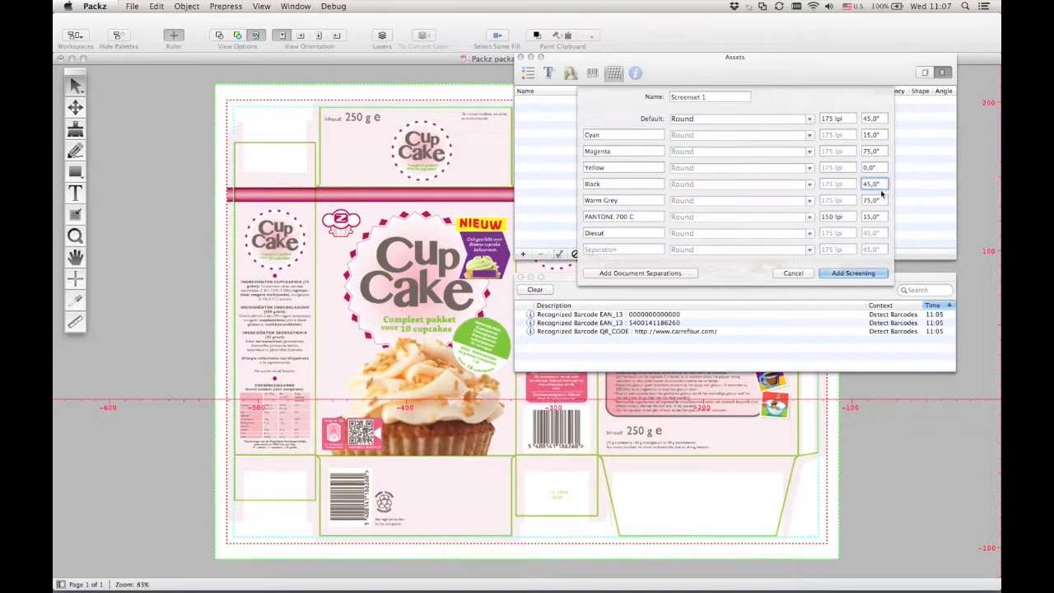
left_click(876, 272)
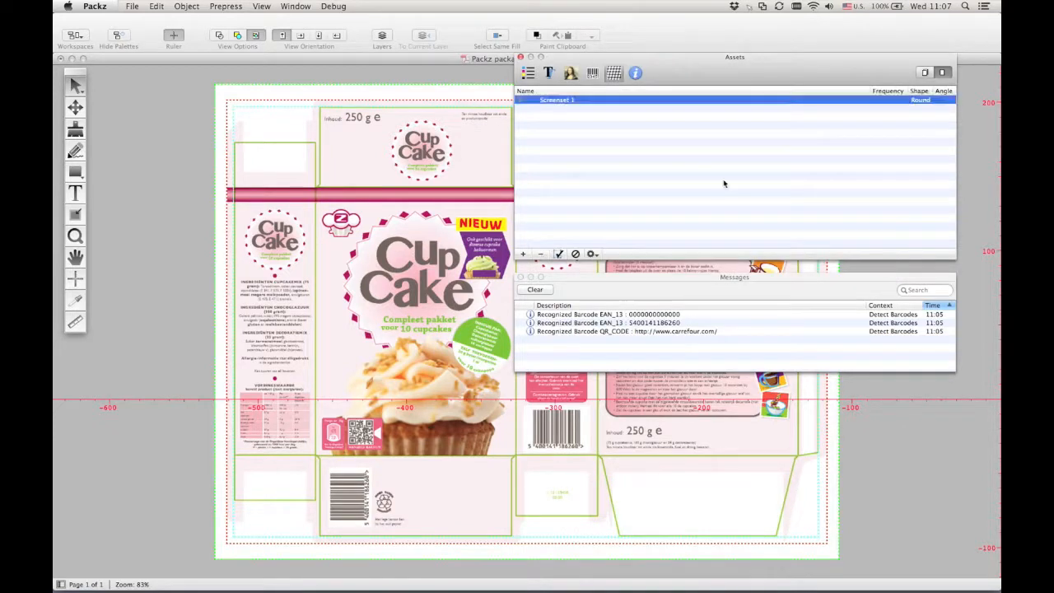
- Apply the Screenset 1 screening to all objects on the page and clear the selection
left_click(156, 6)
left_click(159, 108)
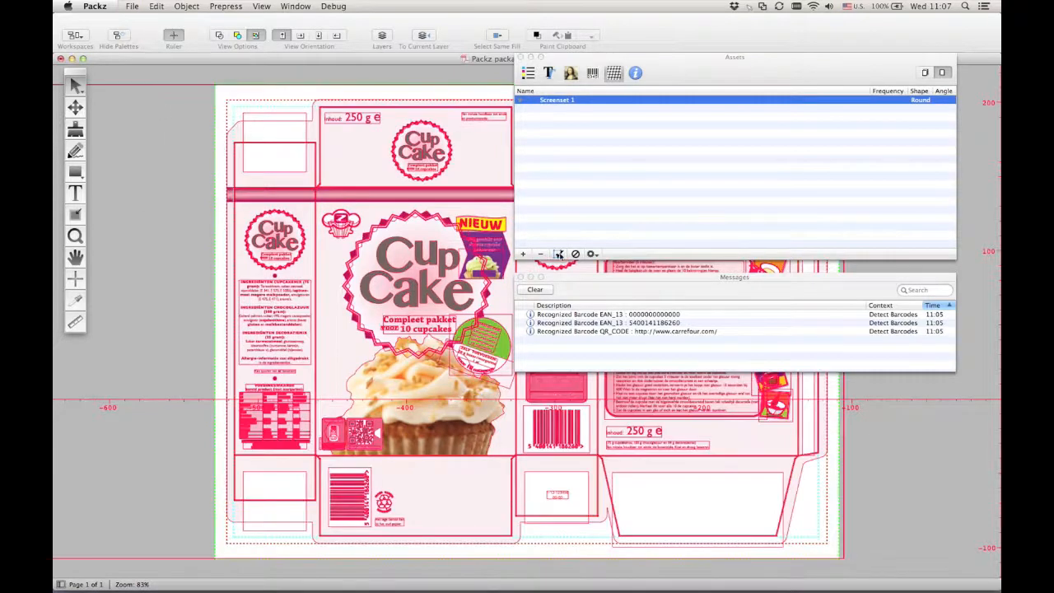
left_click(559, 255)
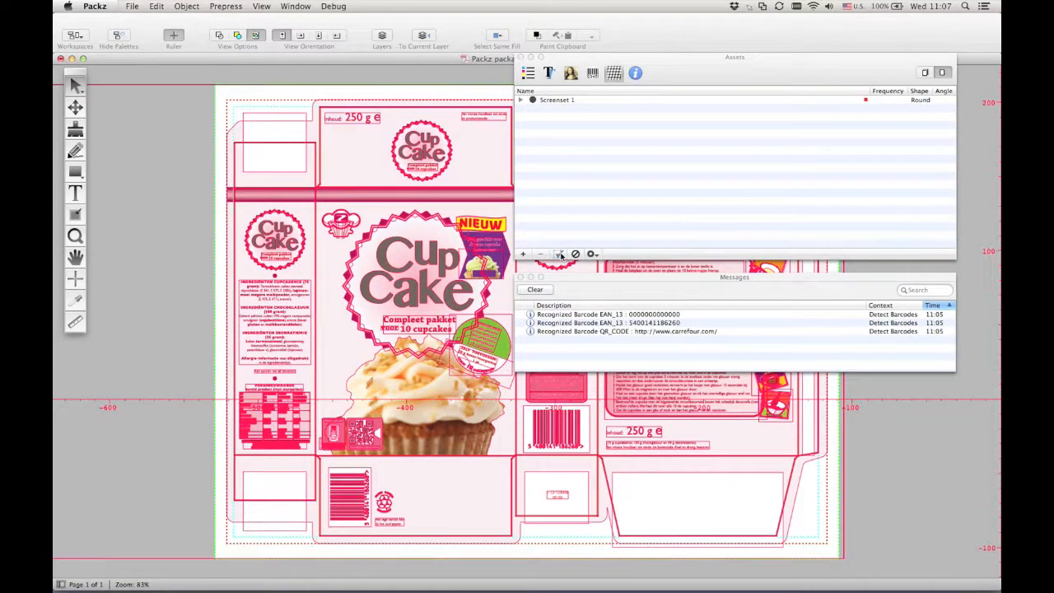
left_click(280, 95)
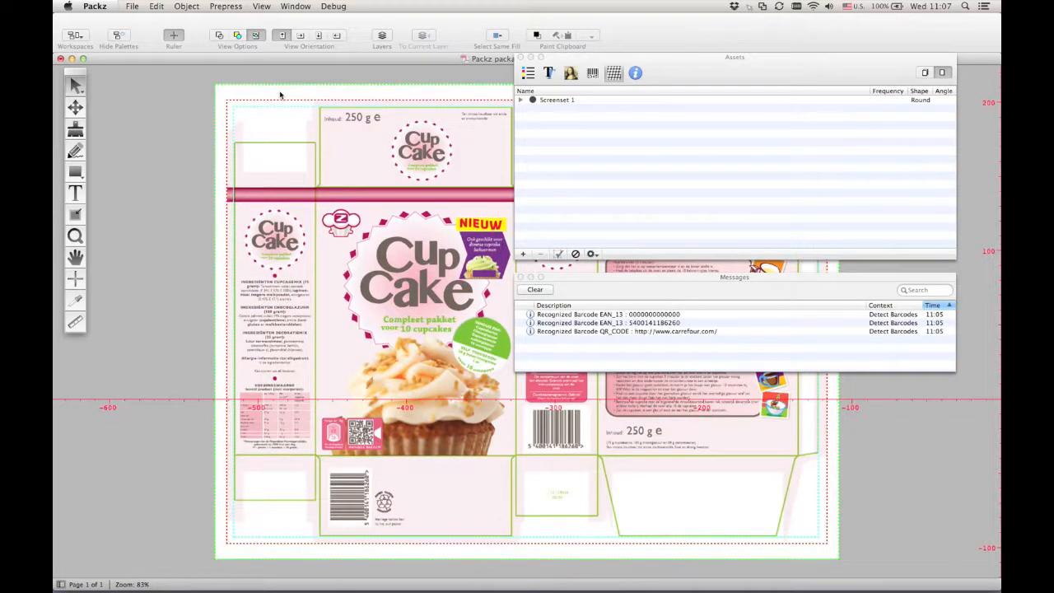
- Save the screening under the name Screenset 1 and bring up the information view of the assets
left_click(550, 100)
left_click(591, 254)
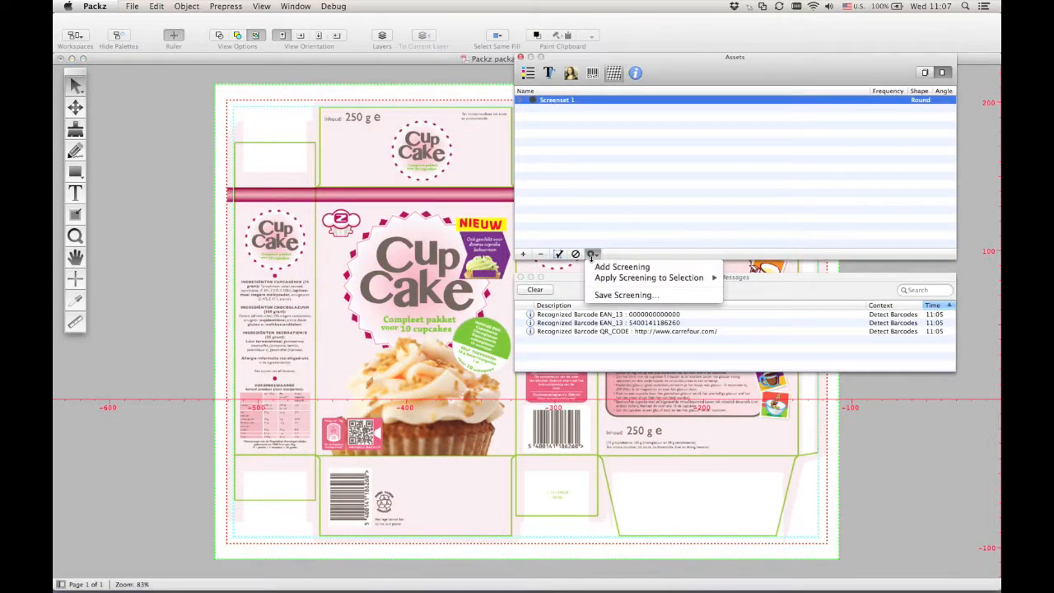
left_click(608, 295)
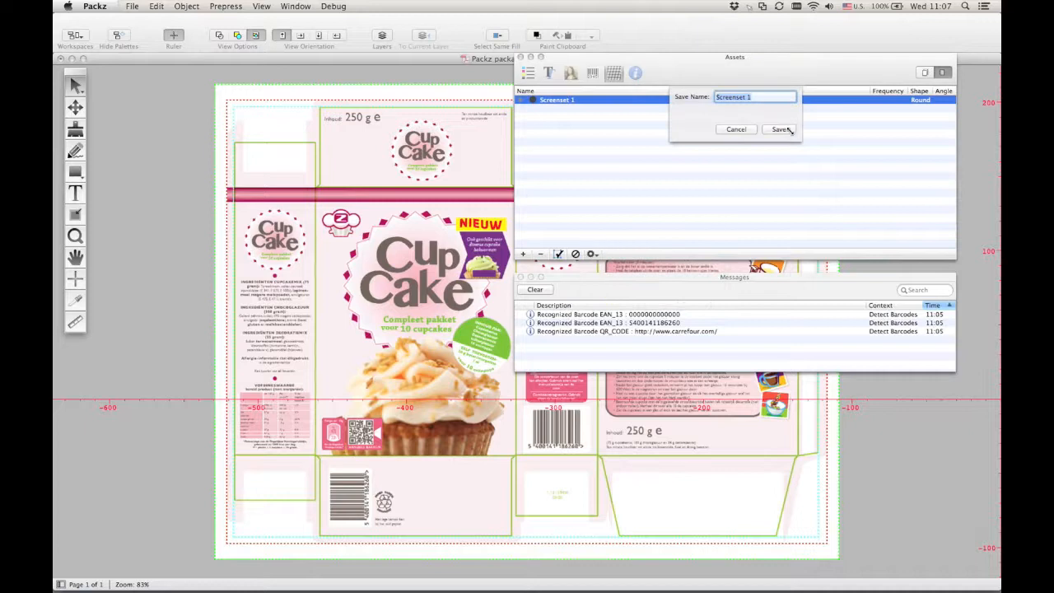
left_click(780, 129)
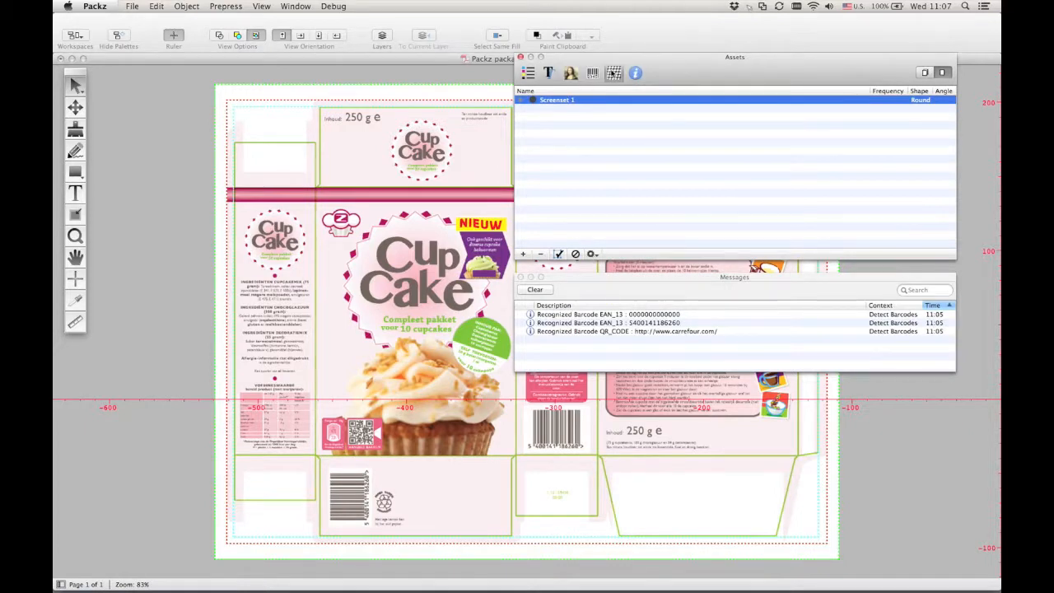
left_click(636, 73)
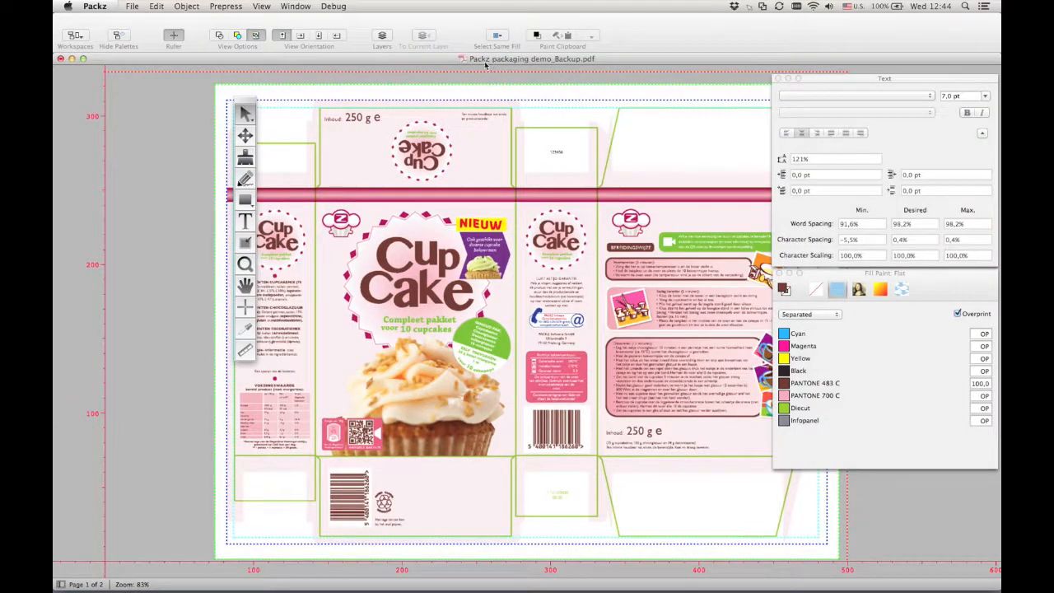
- Show the page thumbnails of Packz packaging demo_Backup.pdf, view page 2 and return to page 1
left_click(60, 583)
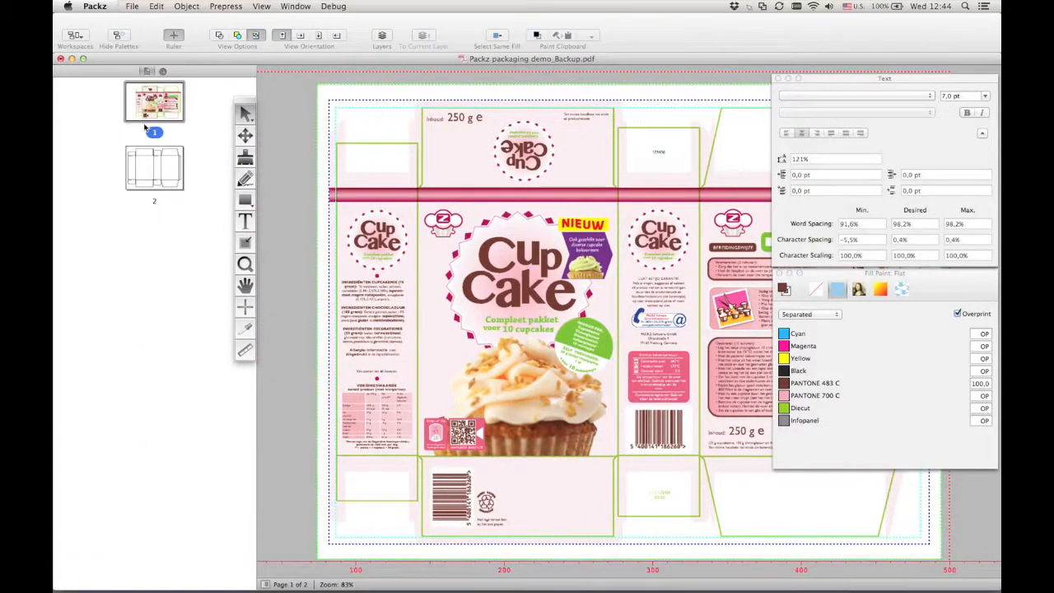
left_click(147, 164)
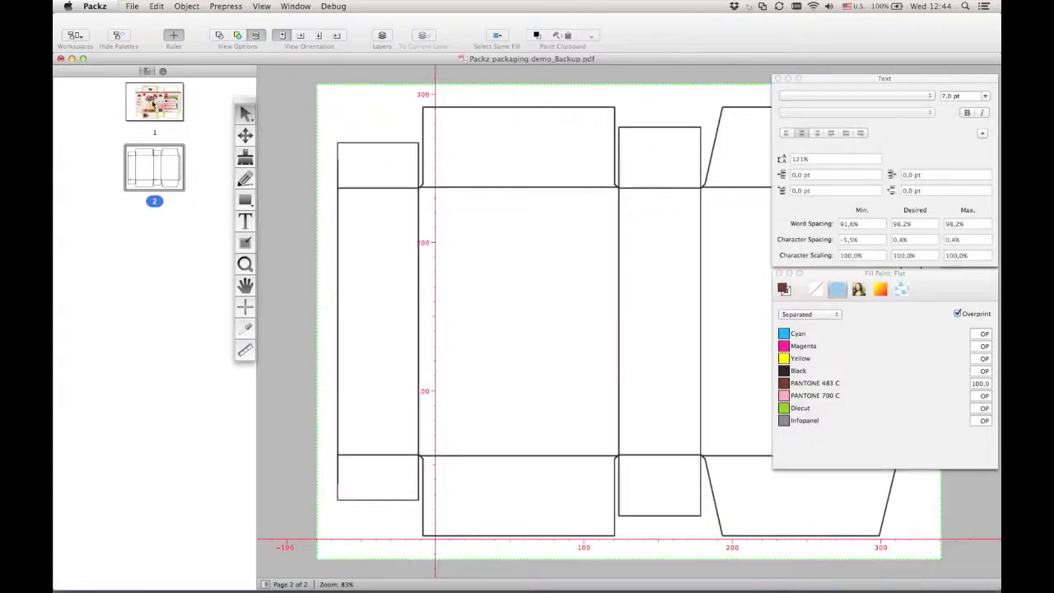
left_click(152, 103)
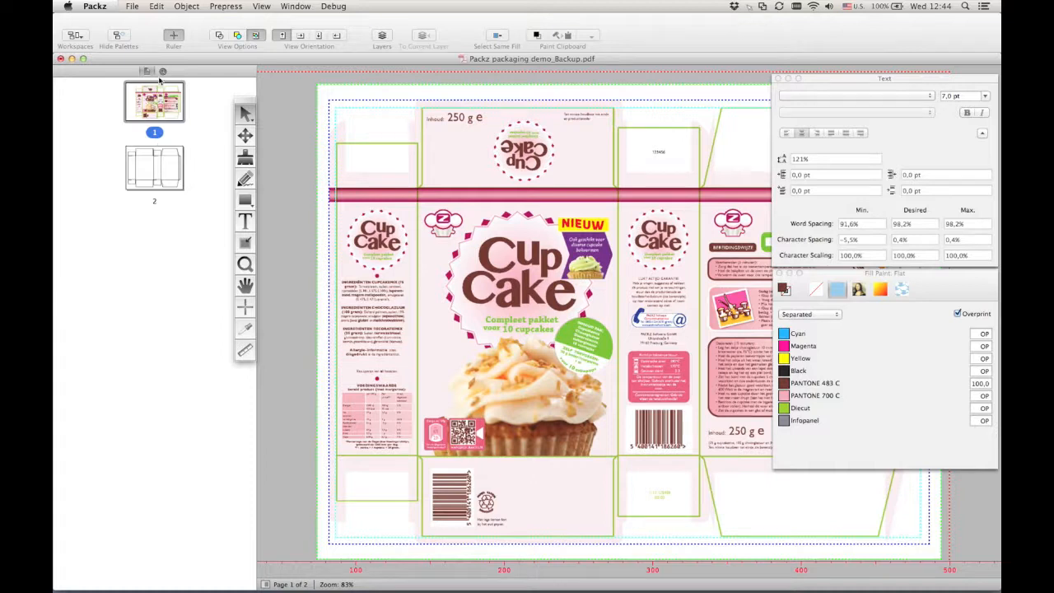
- Open the find and replace functions in Replace mode and search the current page for "10"
left_click(165, 71)
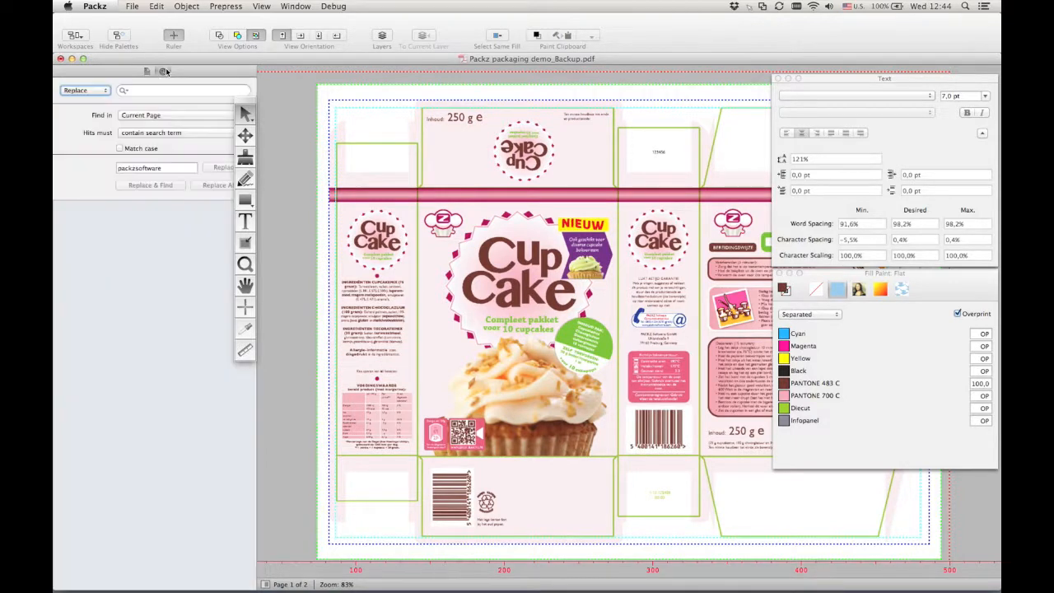
left_click(92, 89)
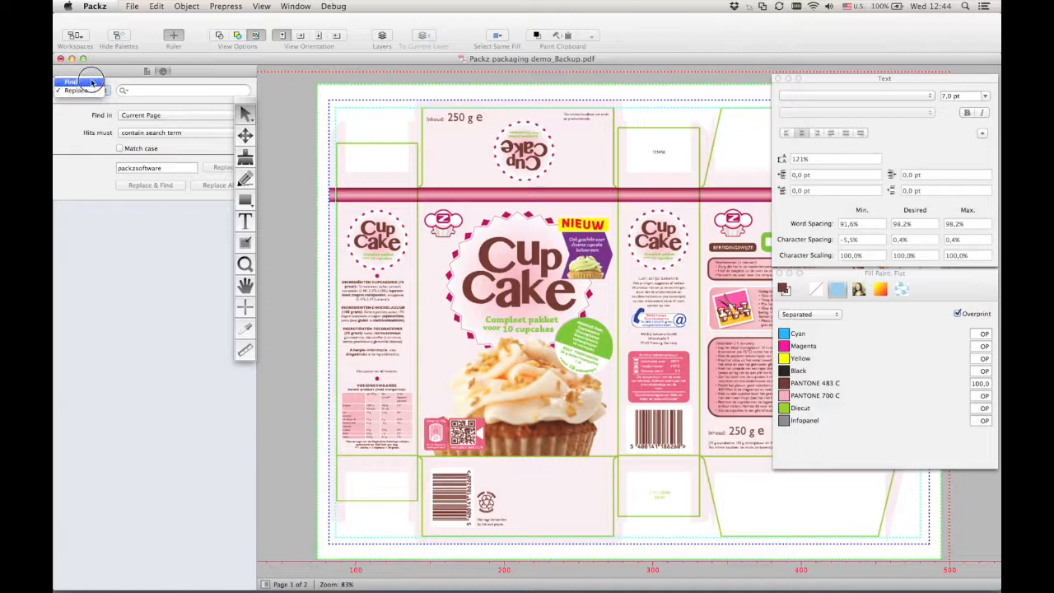
left_click(92, 89)
left_click(149, 92)
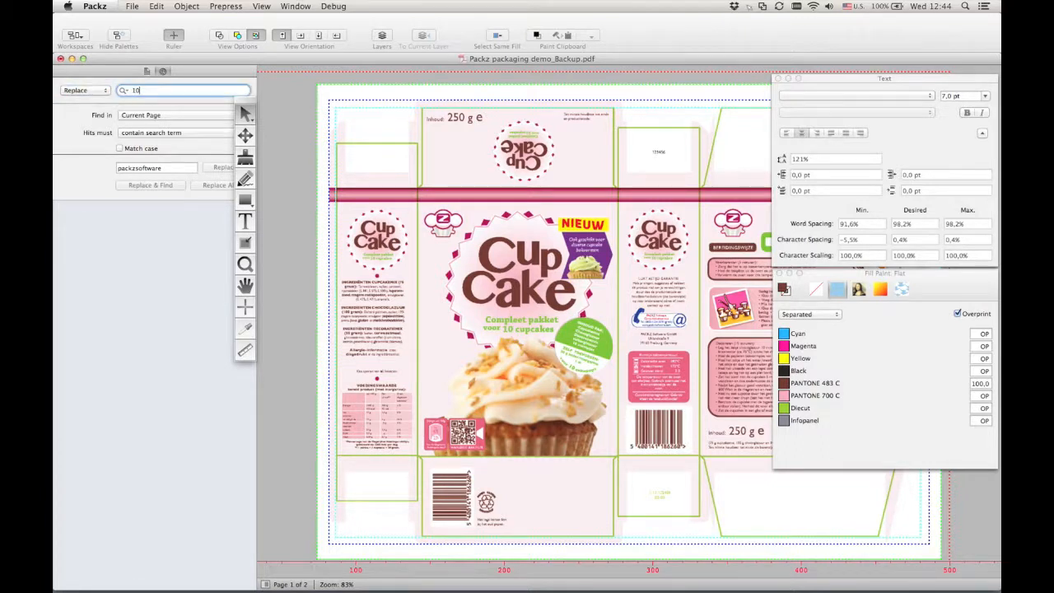
key("Return")
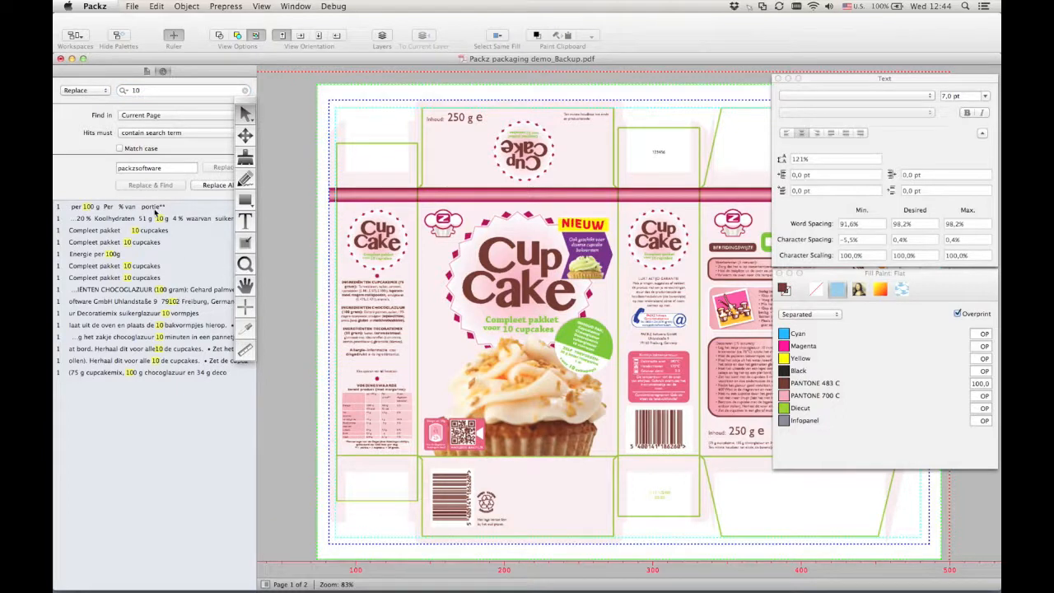
- Go through the search hits for "10" one by one and examine each highlighted occurrence enlarged in the artwork
left_click(154, 217)
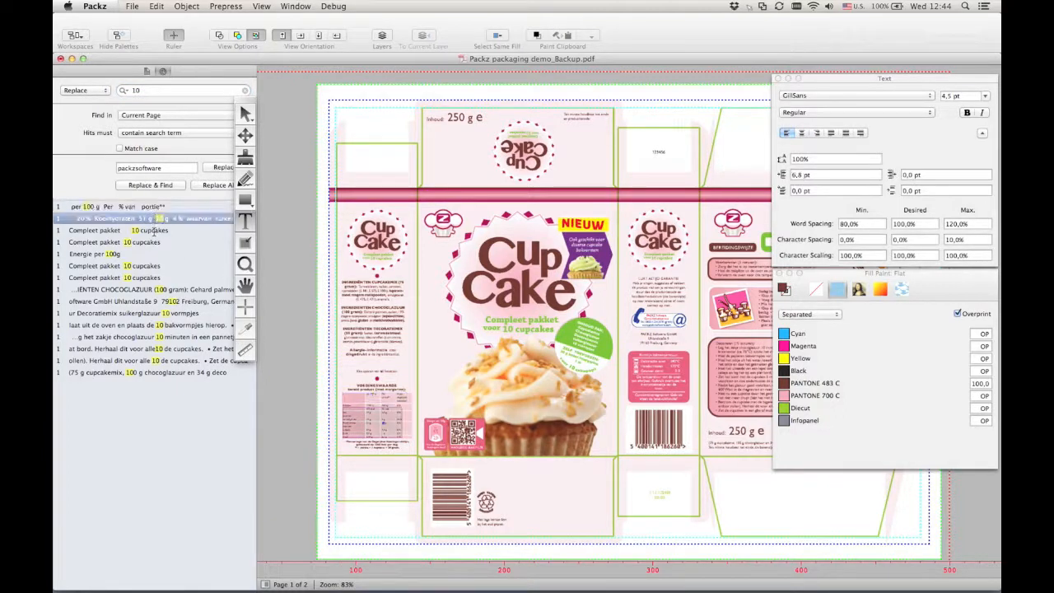
left_click(153, 231)
left_click(245, 264)
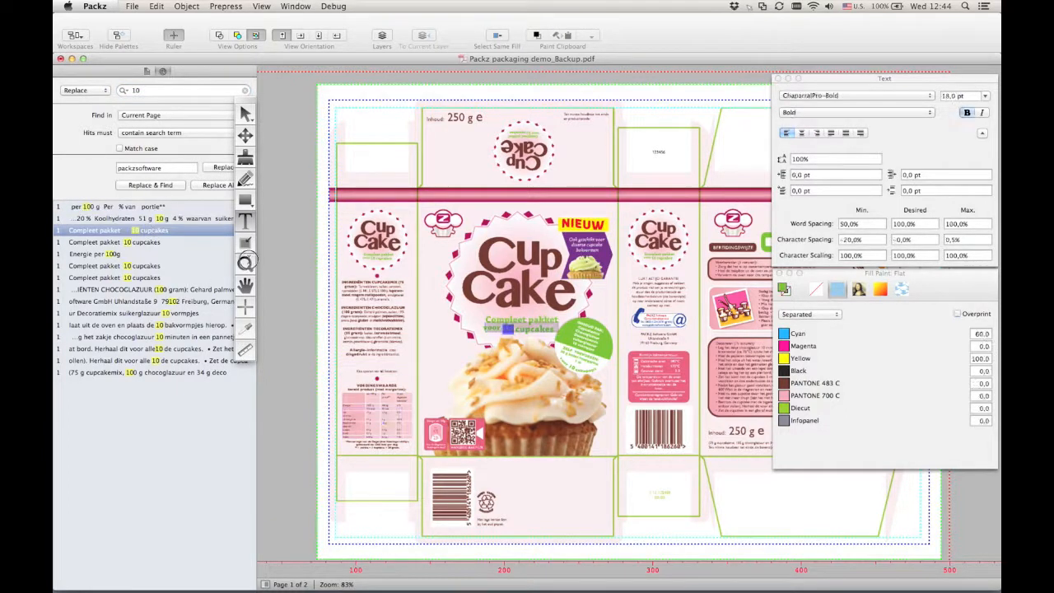
left_click_drag(567, 340, 581, 364)
left_click(91, 254)
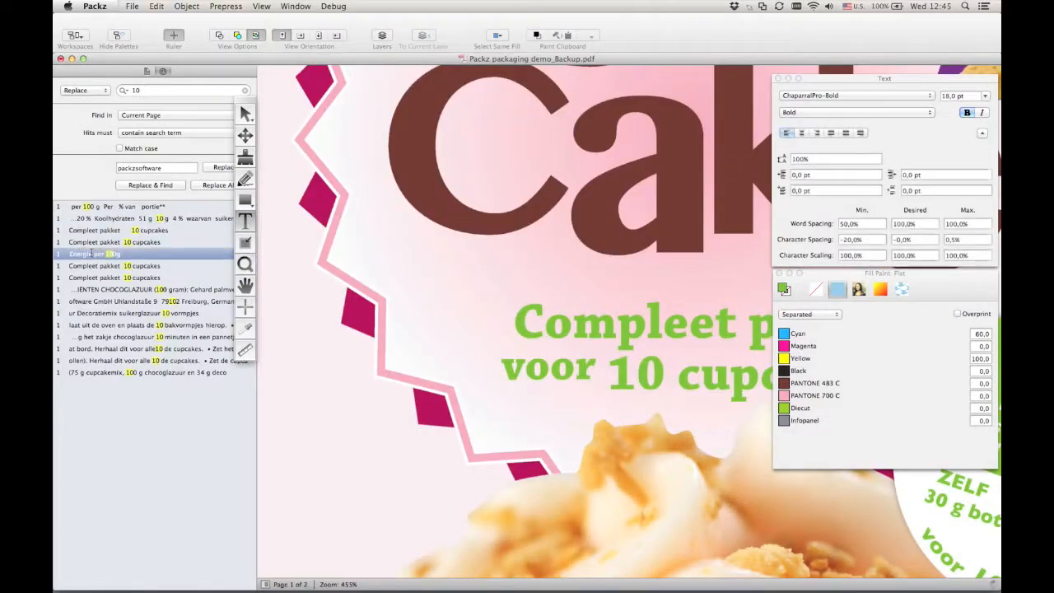
left_click(92, 266)
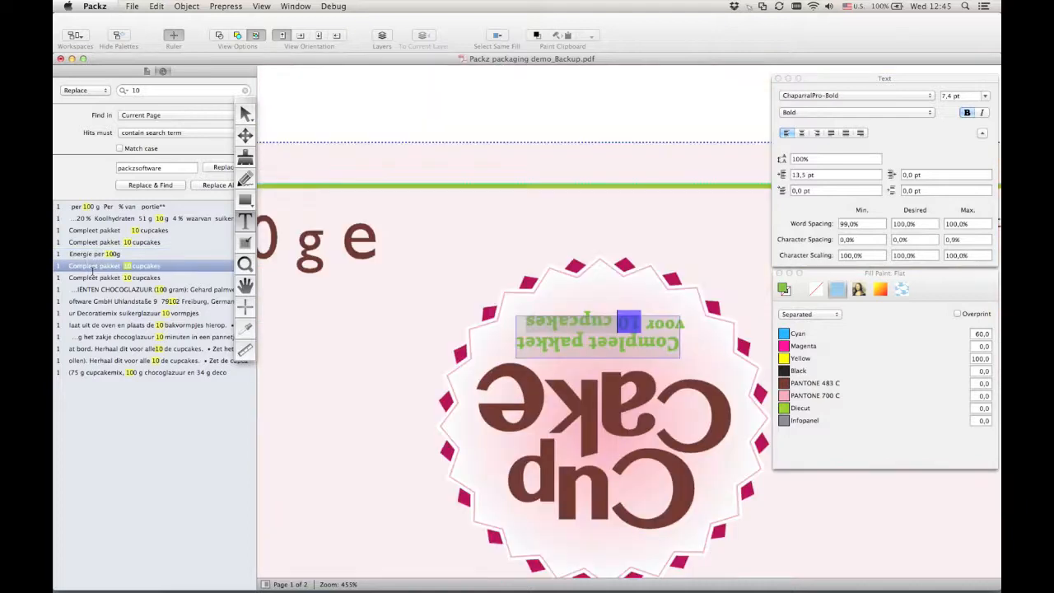
left_click(92, 277)
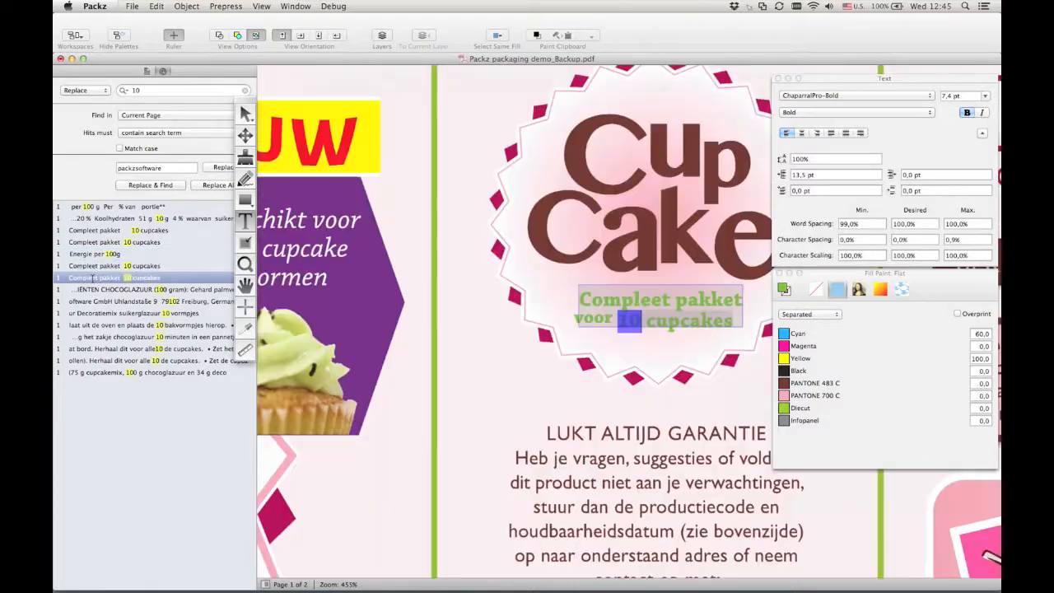
left_click(93, 289)
left_click(93, 302)
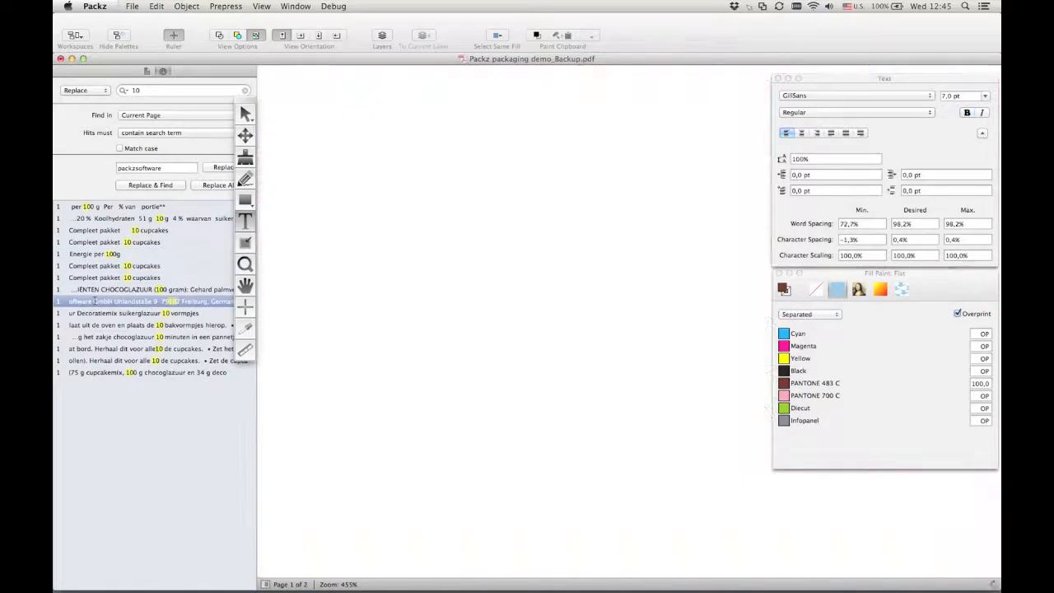
left_click(96, 313)
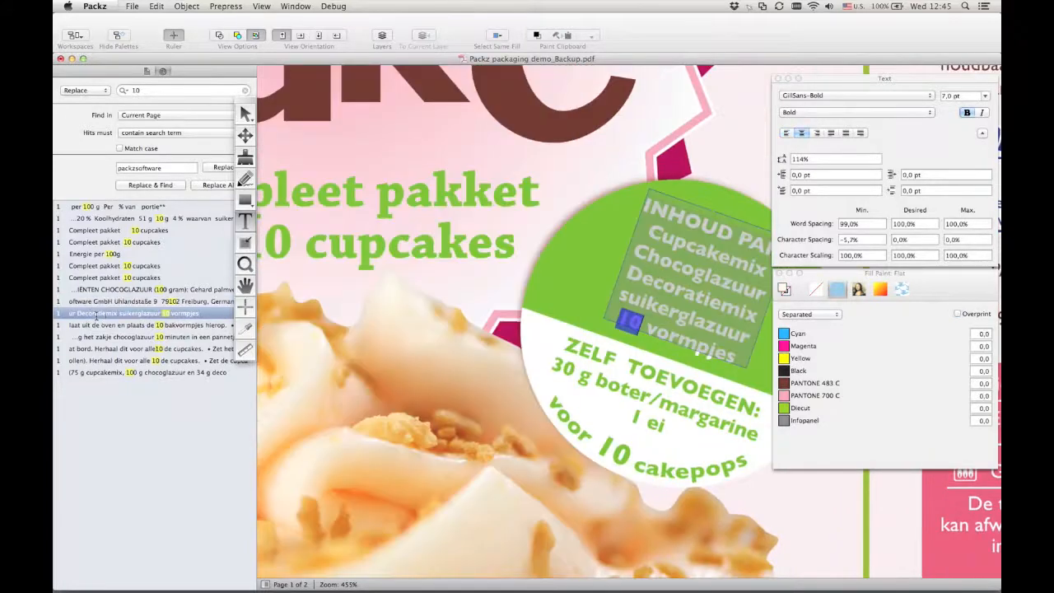
- Search the current page for "packz" and examine the first three hits in the company address and consumer service texts
left_click(129, 89)
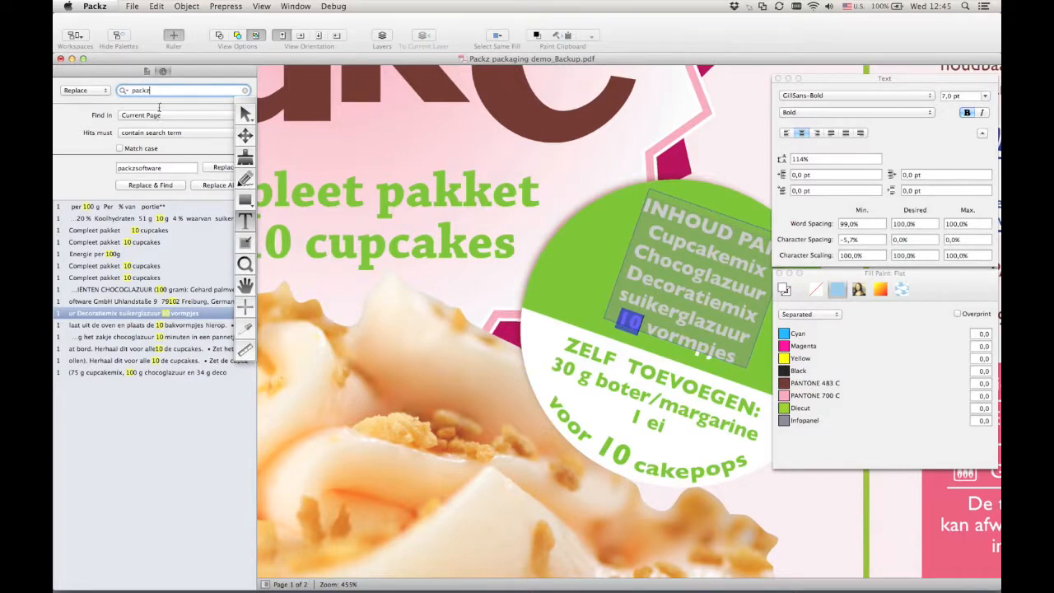
key("Return")
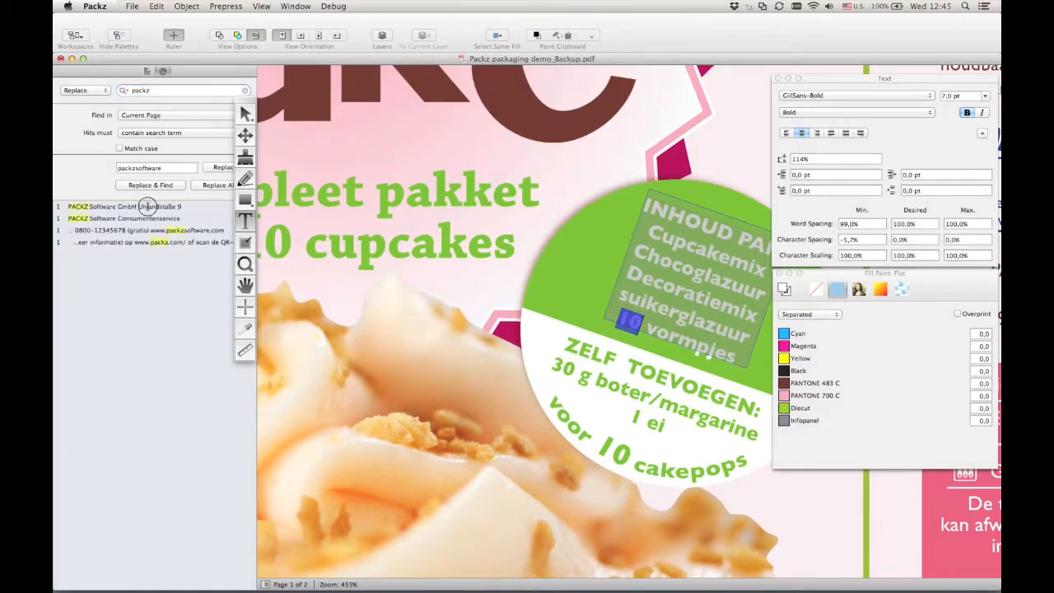
left_click(147, 206)
left_click(148, 219)
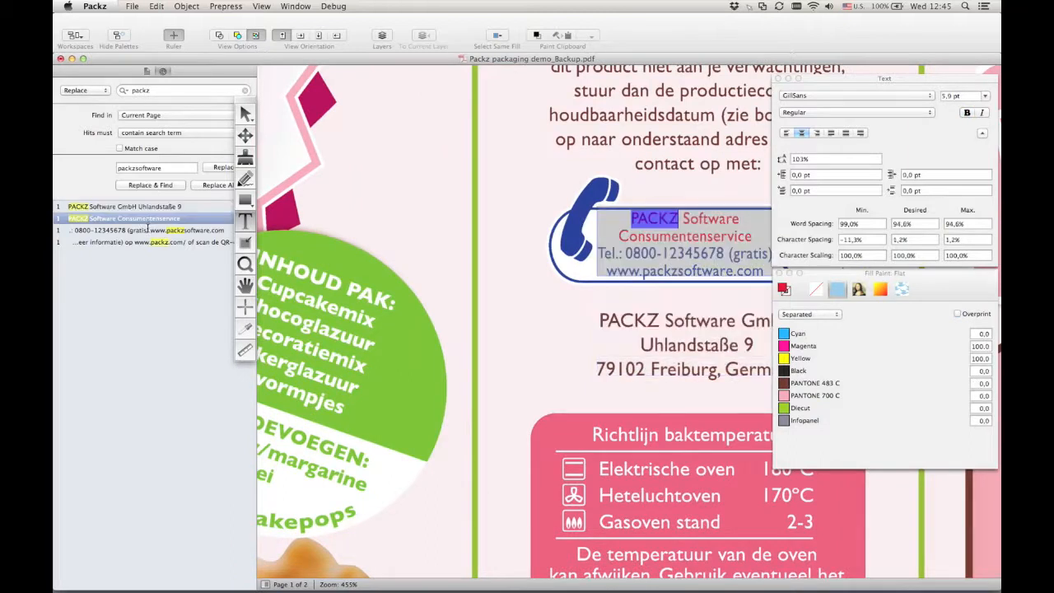
left_click(147, 232)
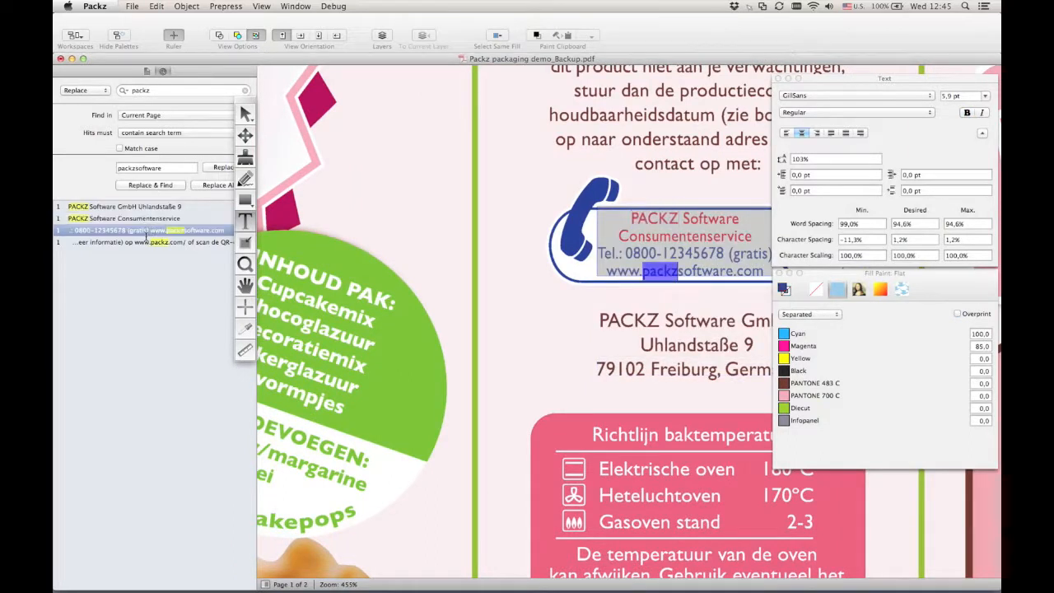
- Replace "packz" with "packzsoftware" in the web address in the green banner and hide the find and replace view
left_click(147, 238)
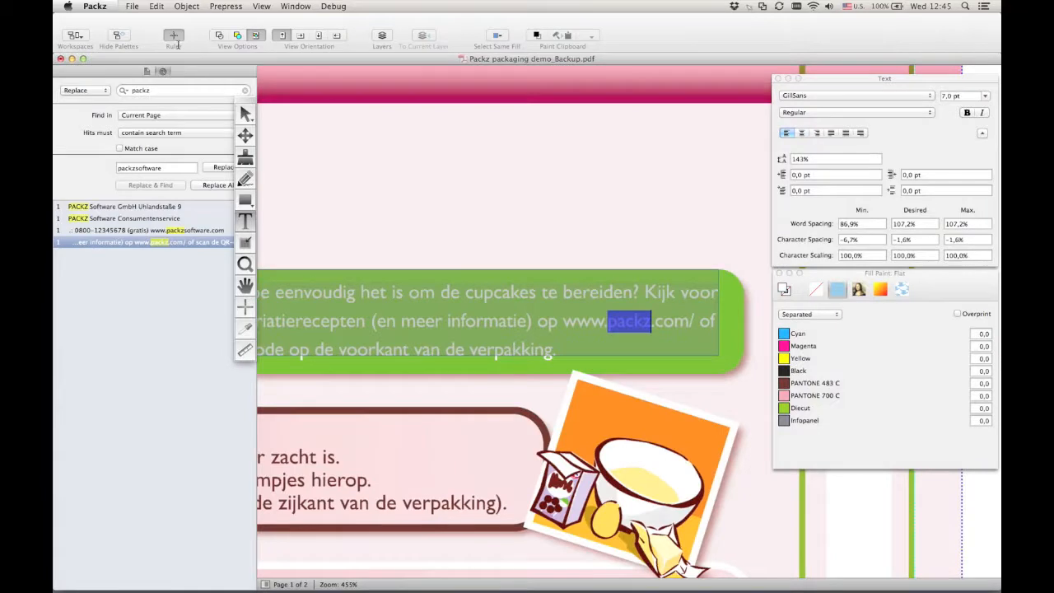
left_click(169, 168)
left_click(211, 167)
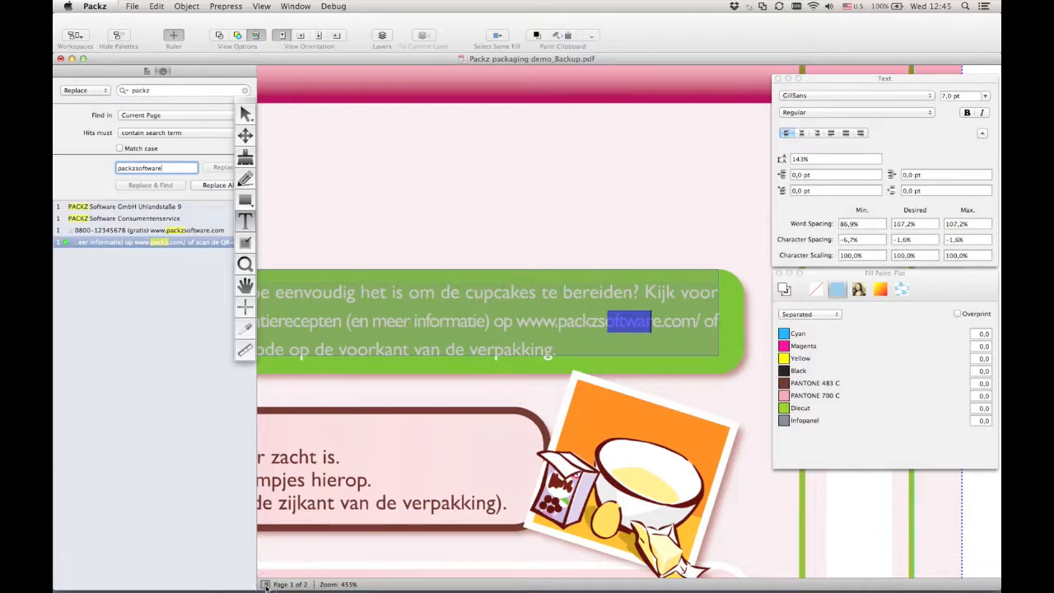
left_click(265, 585)
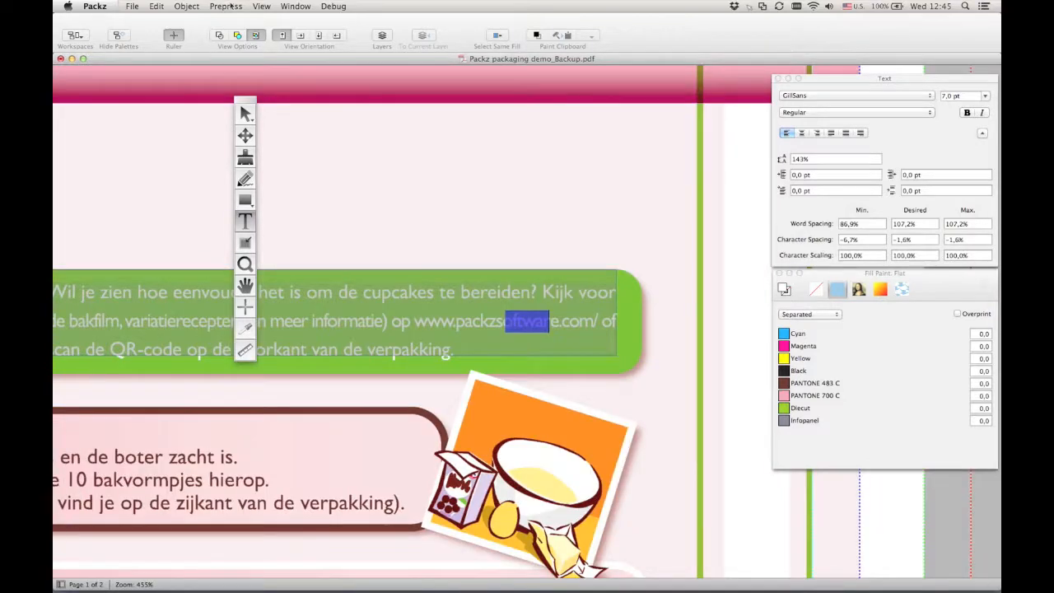
- View the whole page and check the text properties of the ingredients, the cupcake slogan, the preparation instructions and the green banner
left_click(261, 6)
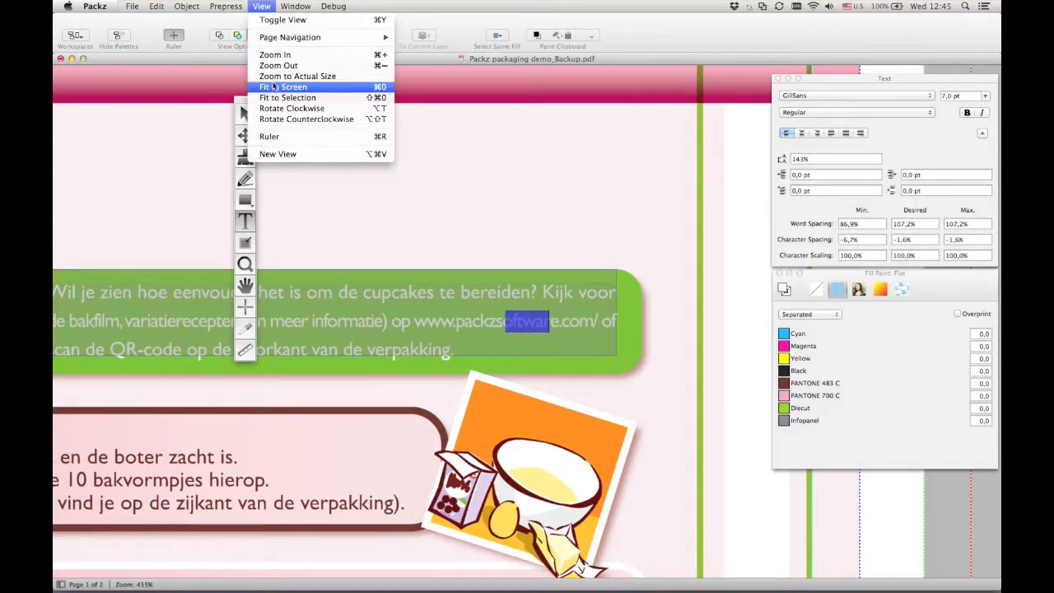
left_click(276, 86)
left_click_drag(250, 100, 135, 100)
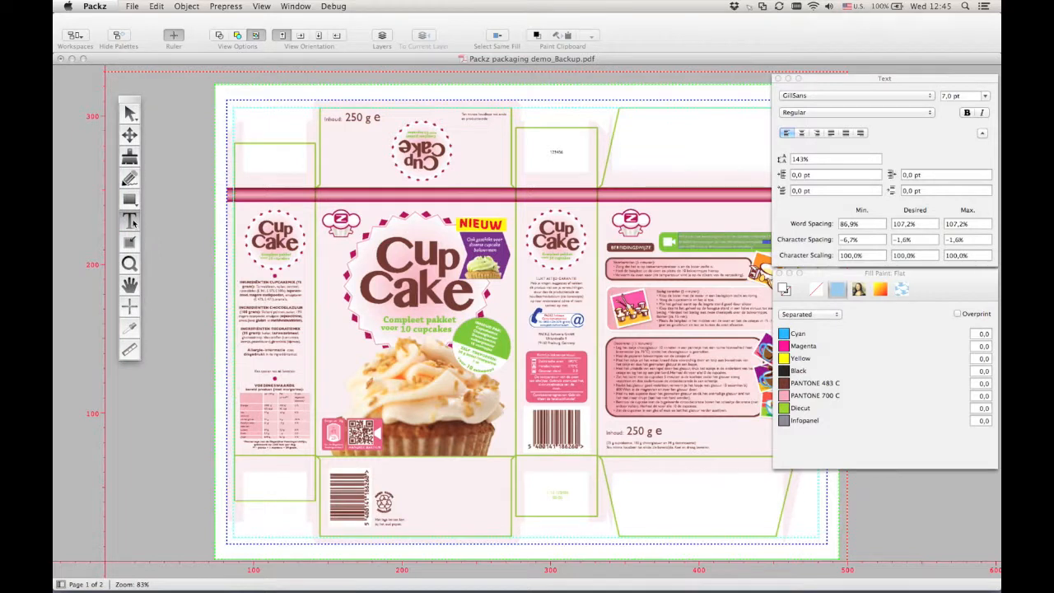
left_click(130, 221)
left_click(259, 286)
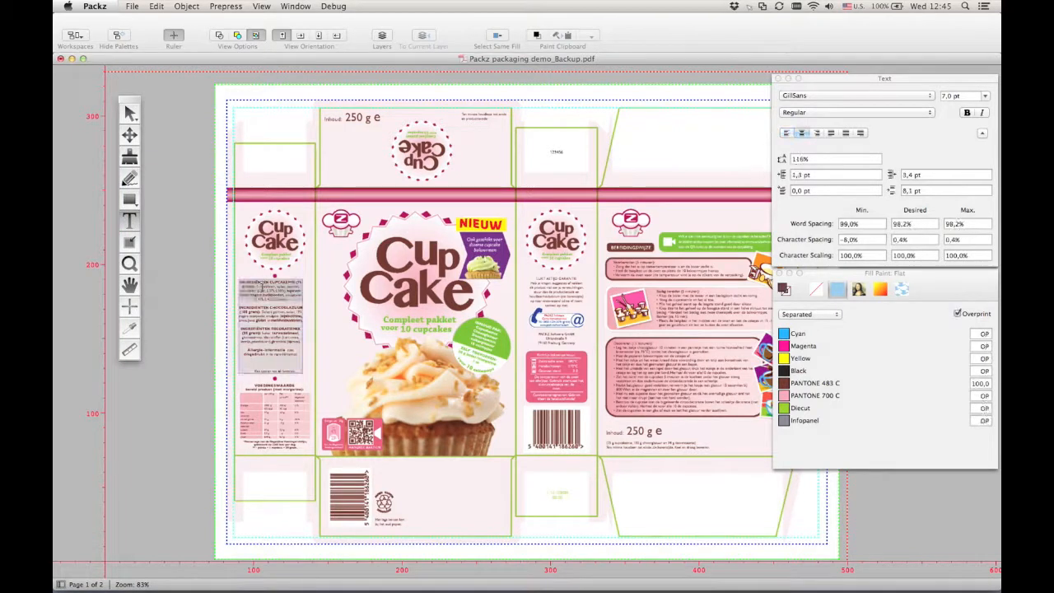
left_click(404, 328)
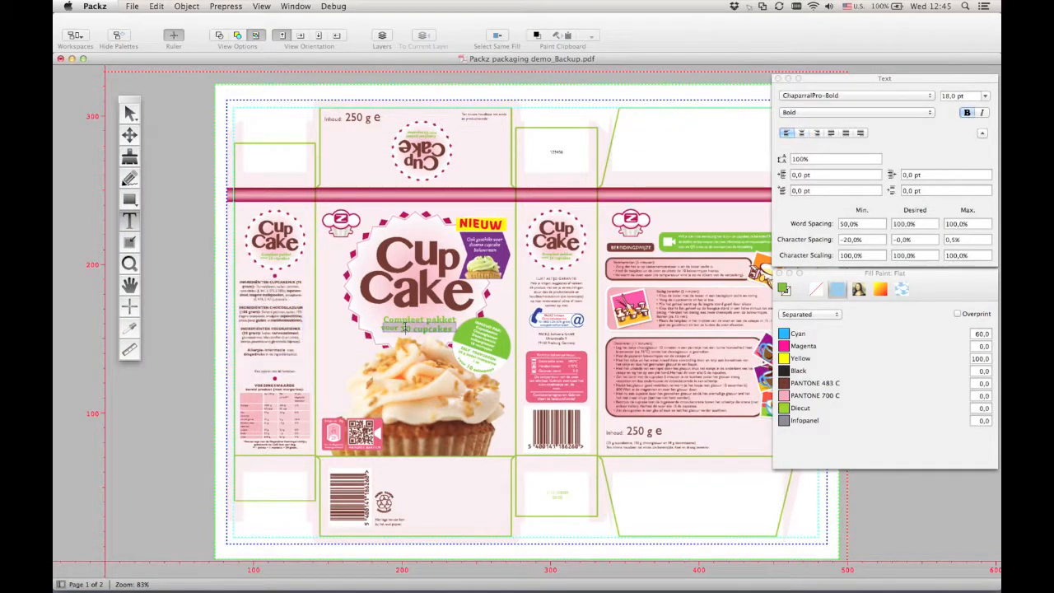
left_click(662, 386)
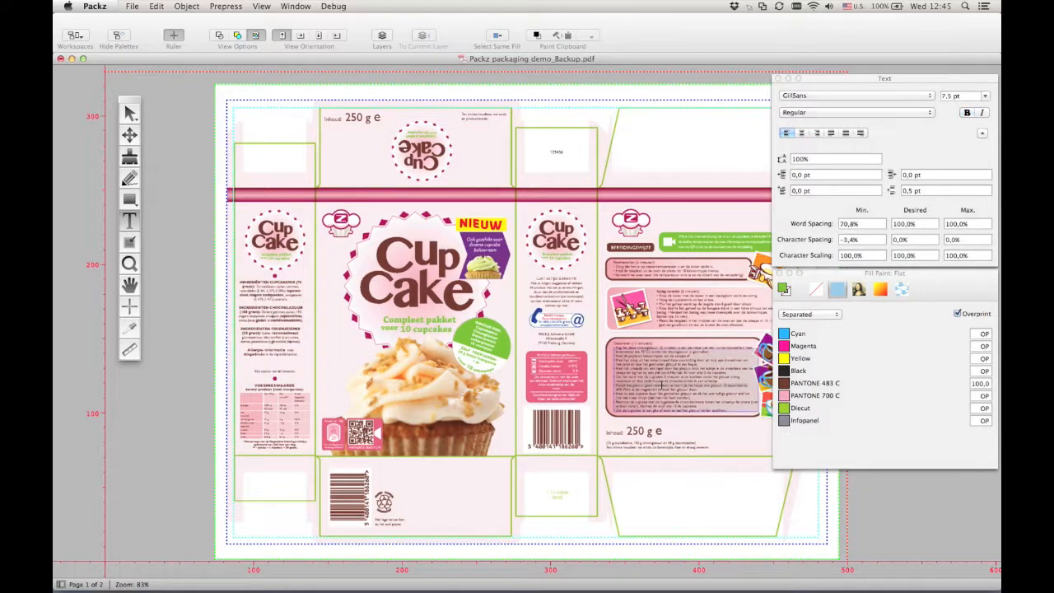
left_click(693, 242)
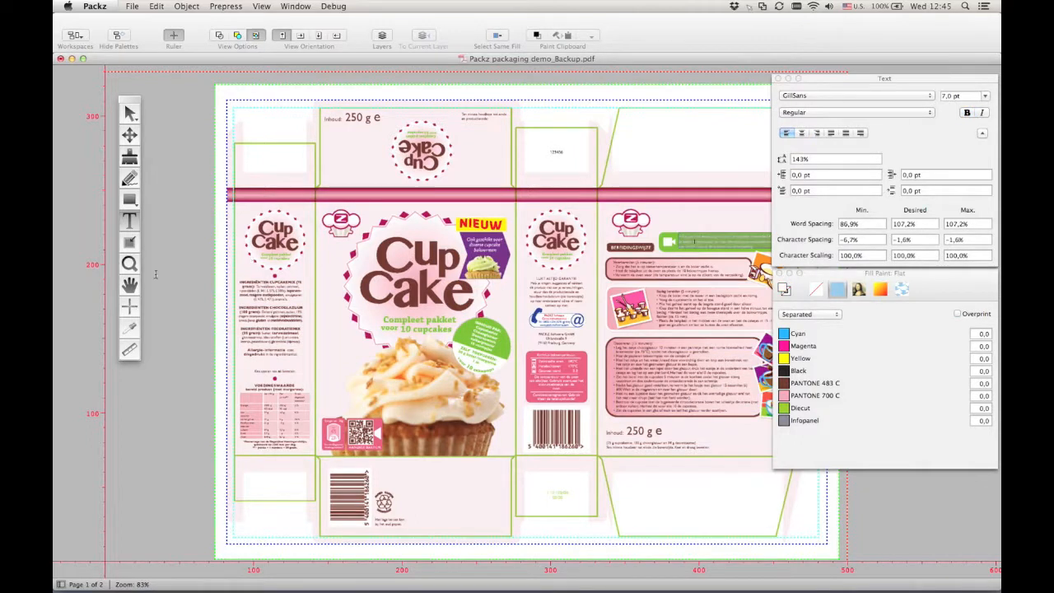
- Set the heading "INGREDIËNTEN CHOCOGLAZUUR (100 gram):" in the ingredients text in Arial
left_click(129, 264)
left_click_drag(222, 262, 322, 375)
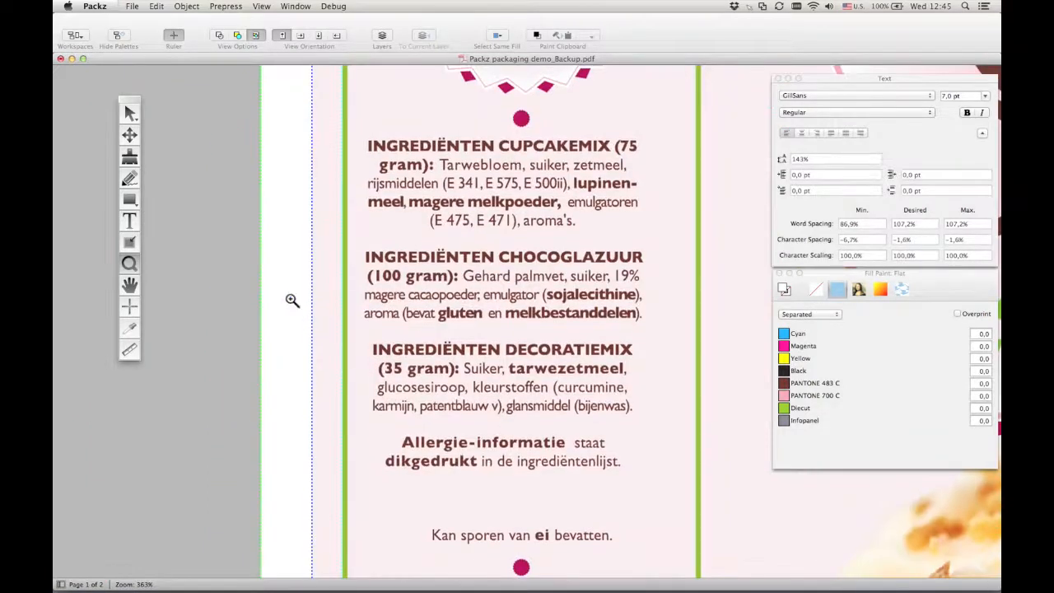
left_click(129, 221)
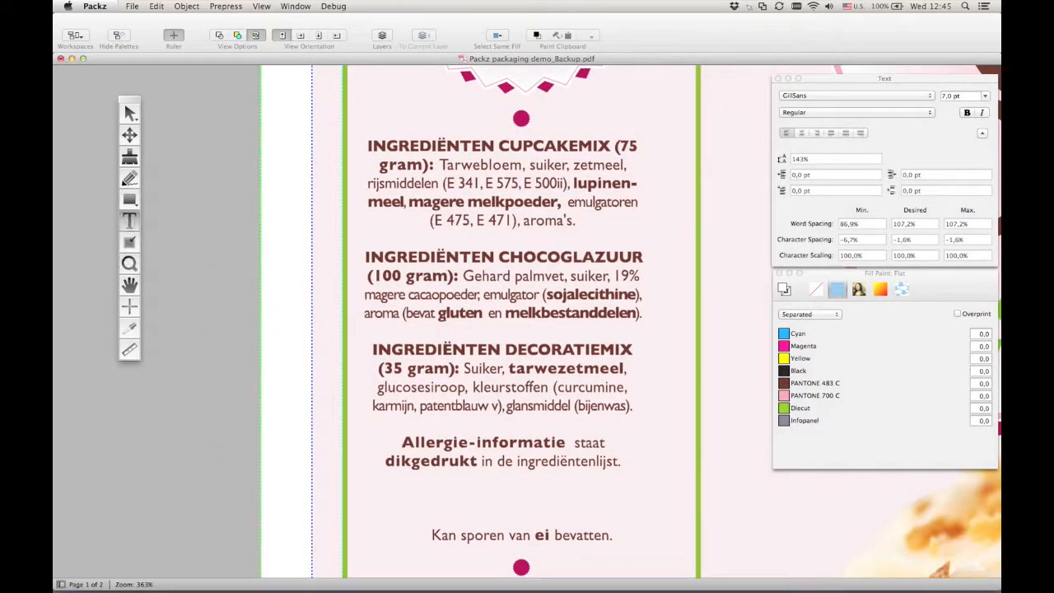
left_click(377, 276)
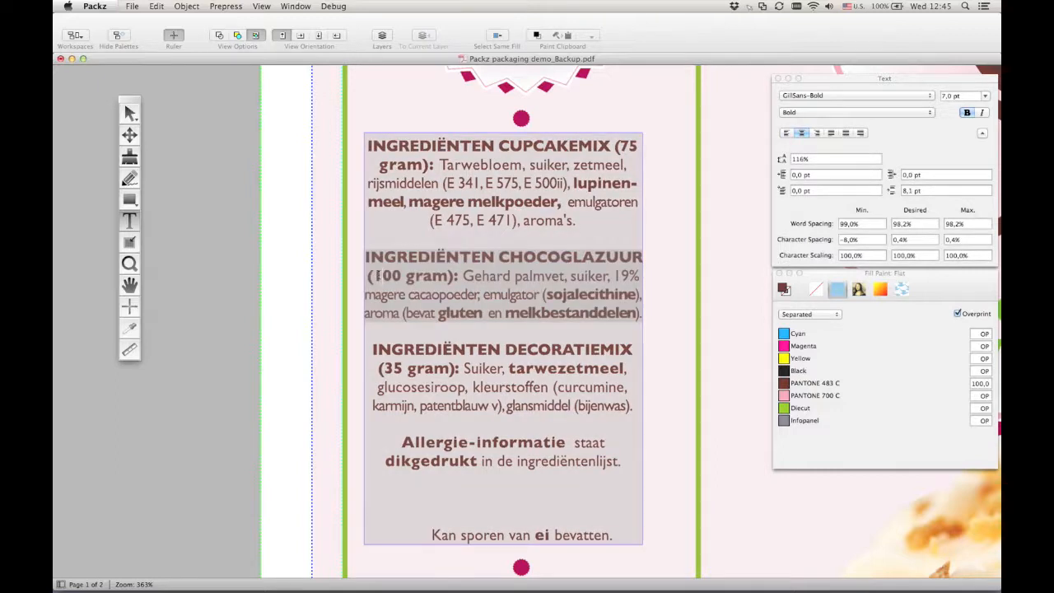
left_click_drag(365, 256, 461, 276)
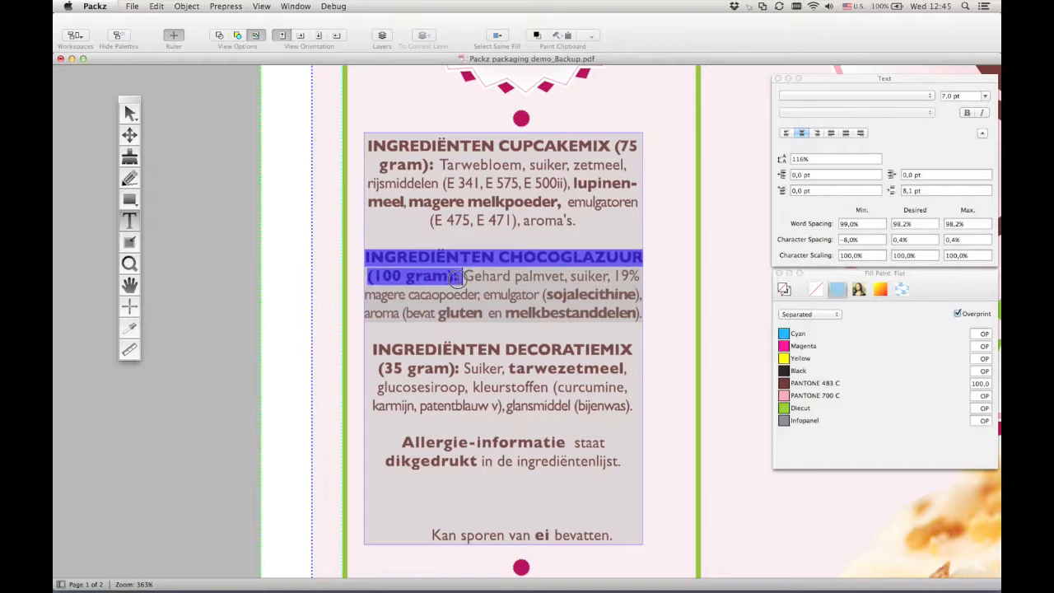
left_click(875, 97)
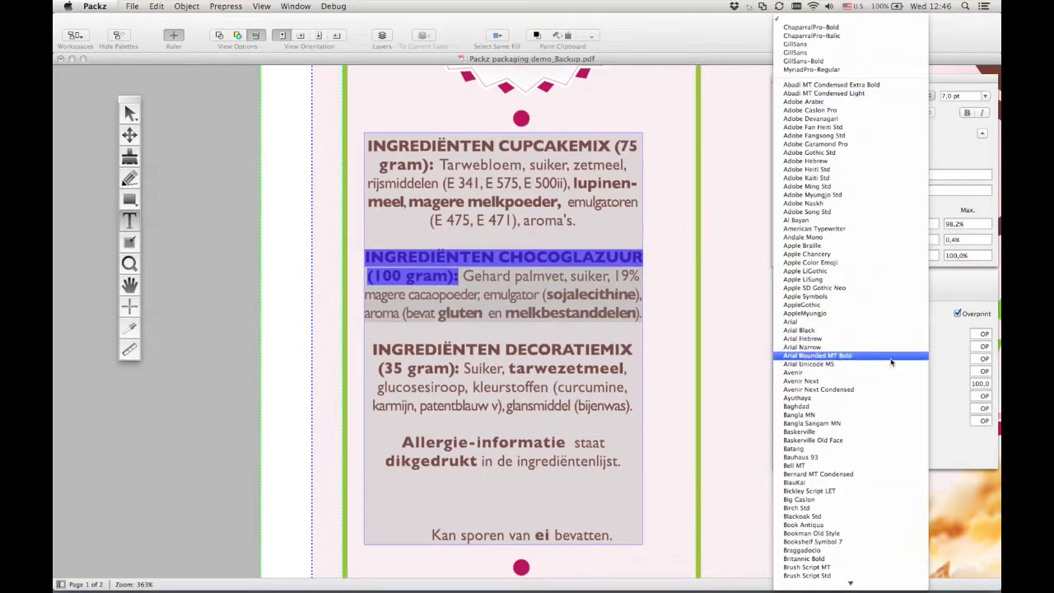
left_click(840, 321)
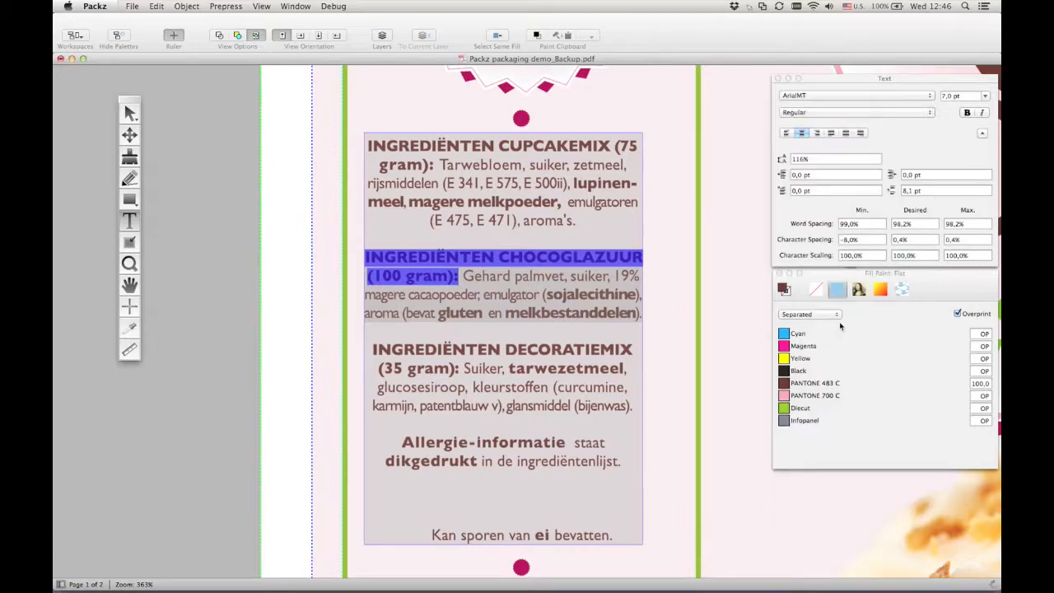
- Make the selected chocoglazuur heading bold and set its size to 8 pt
left_click(857, 112)
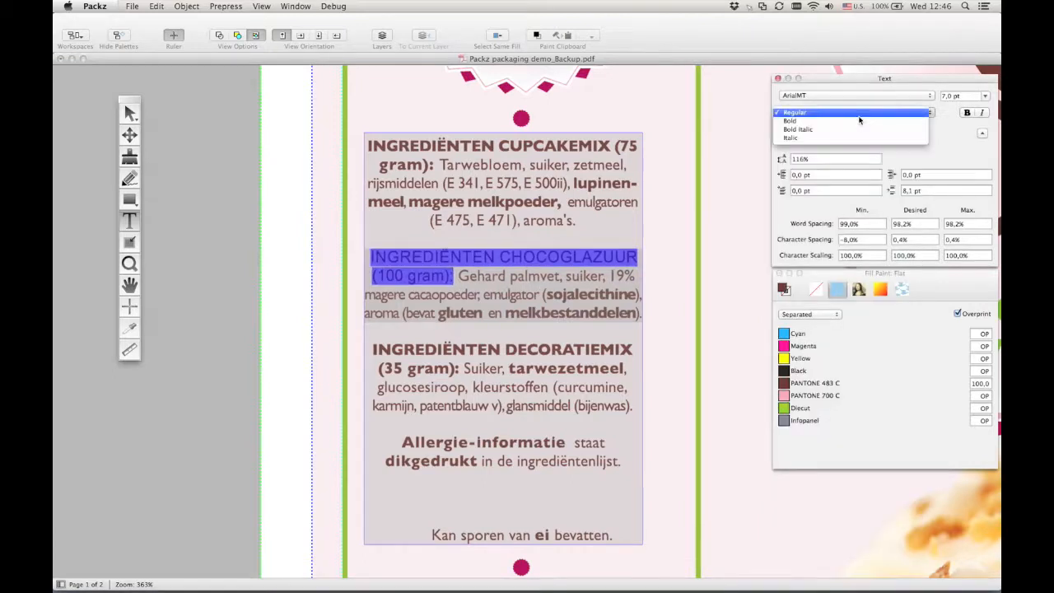
left_click(859, 123)
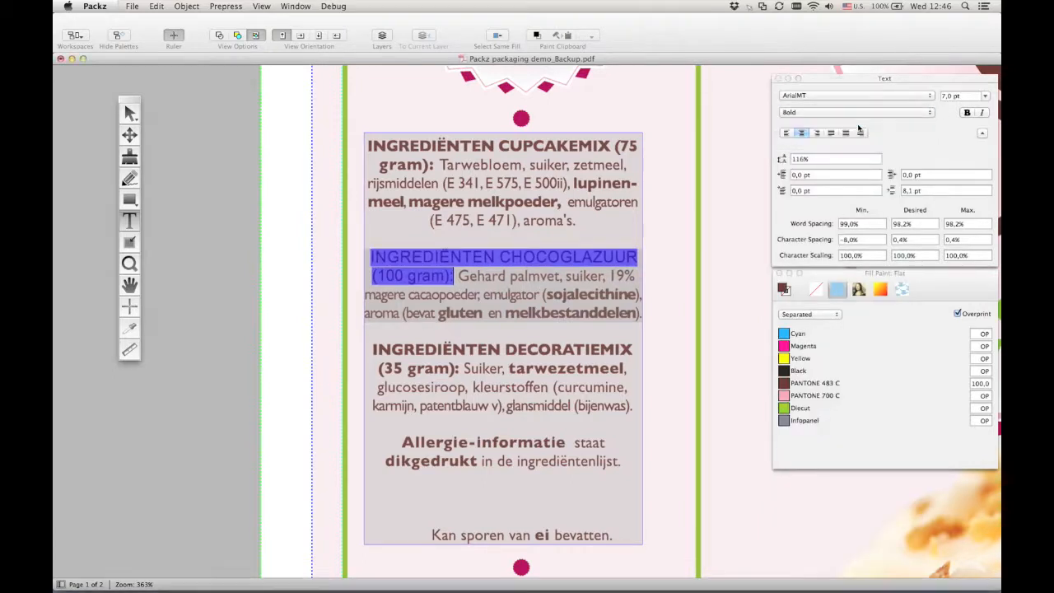
left_click(954, 96)
type("8")
key("Tab")
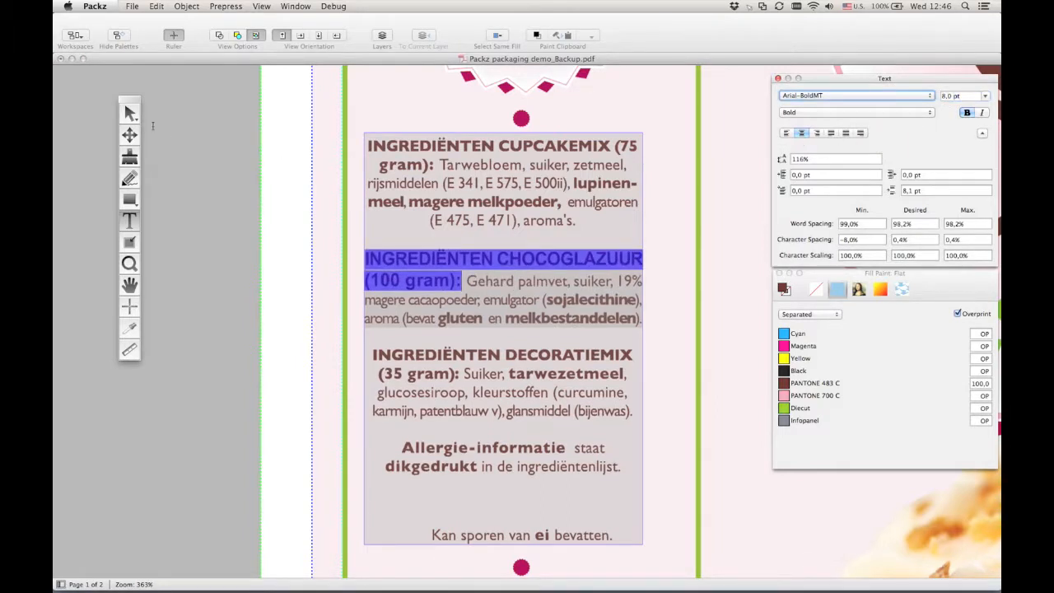
- Widen the ingredients text frame on both sides to about the green die lines of the panel
left_click(135, 223)
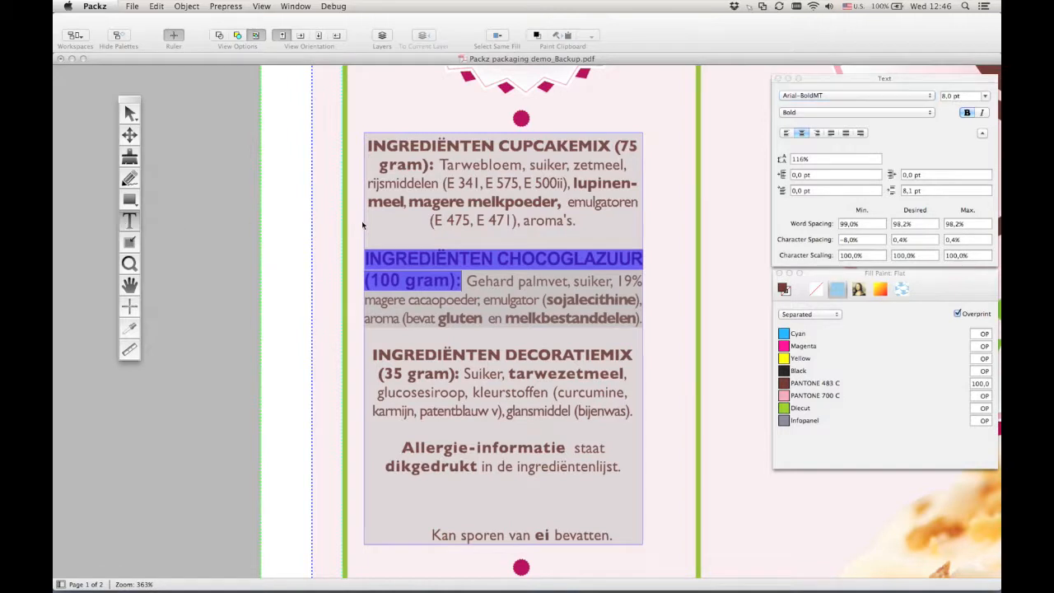
left_click(361, 220)
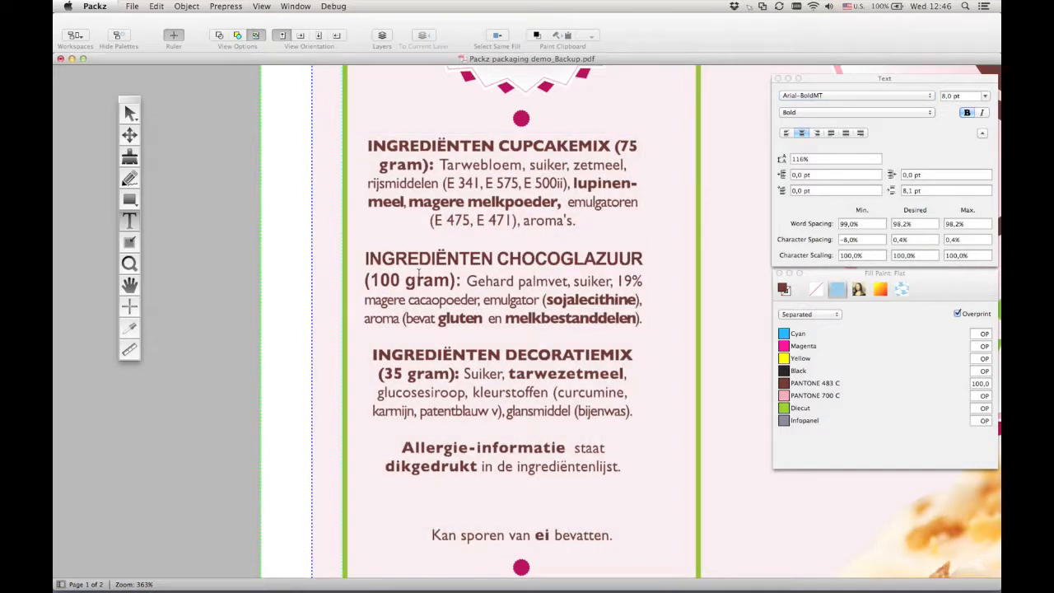
left_click(418, 274)
left_click_drag(642, 279, 700, 277)
- Recolour the line "Kan sporen van ei bevatten." with Magenta 100, Yellow 100 and PANTONE 483 C 0
left_click(567, 536)
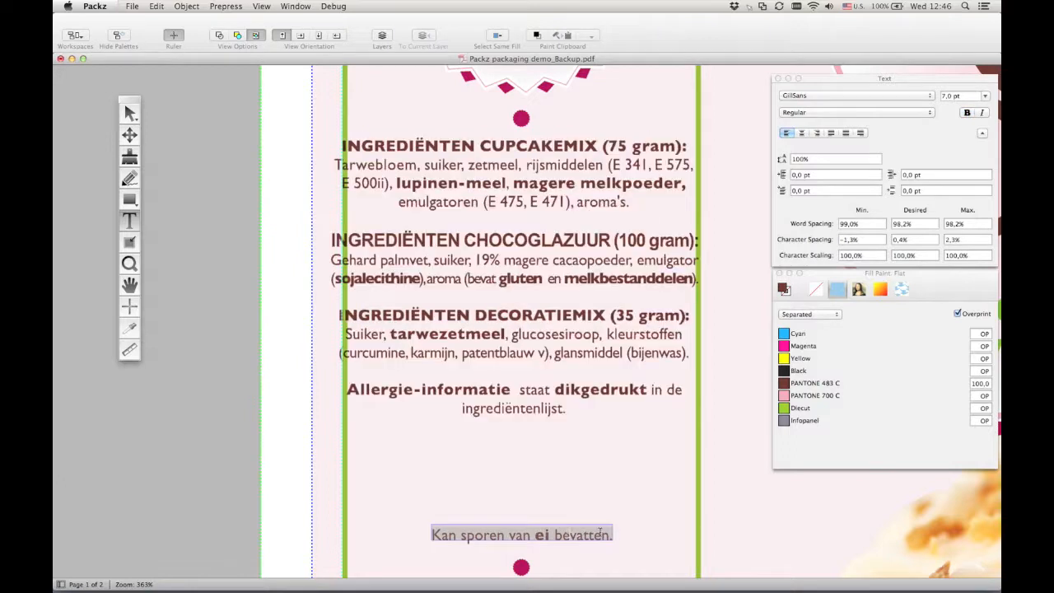
triple_click(602, 535)
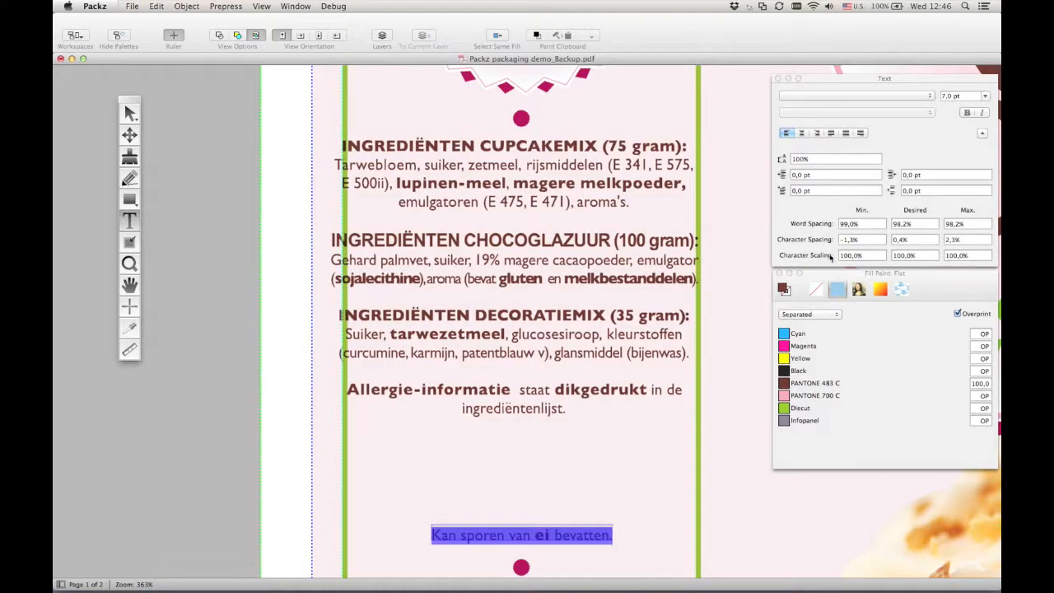
left_click(983, 346)
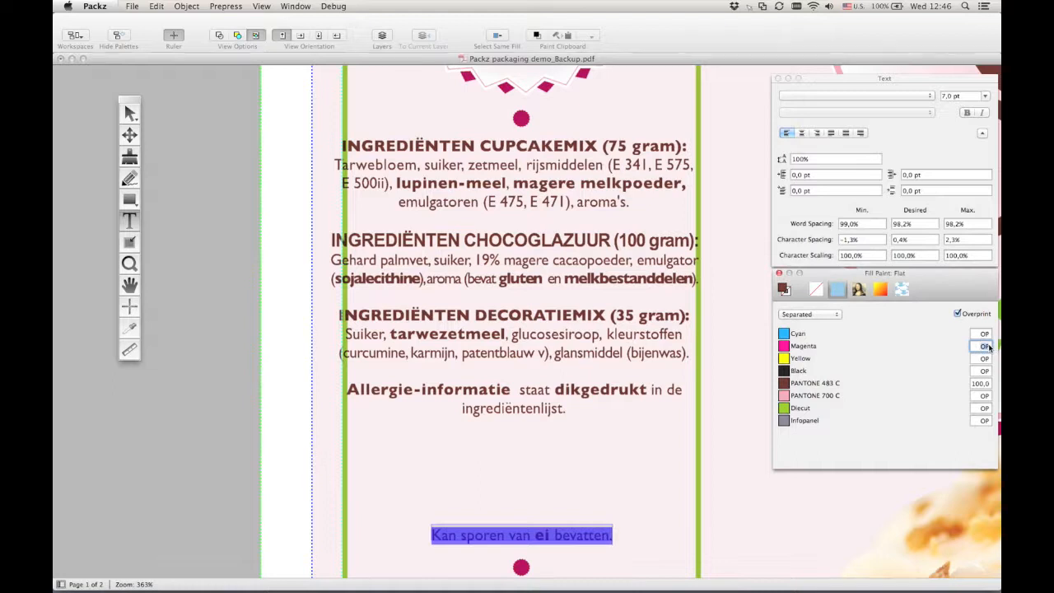
type("100")
key("Tab")
type("100")
key("Tab")
key("Tab")
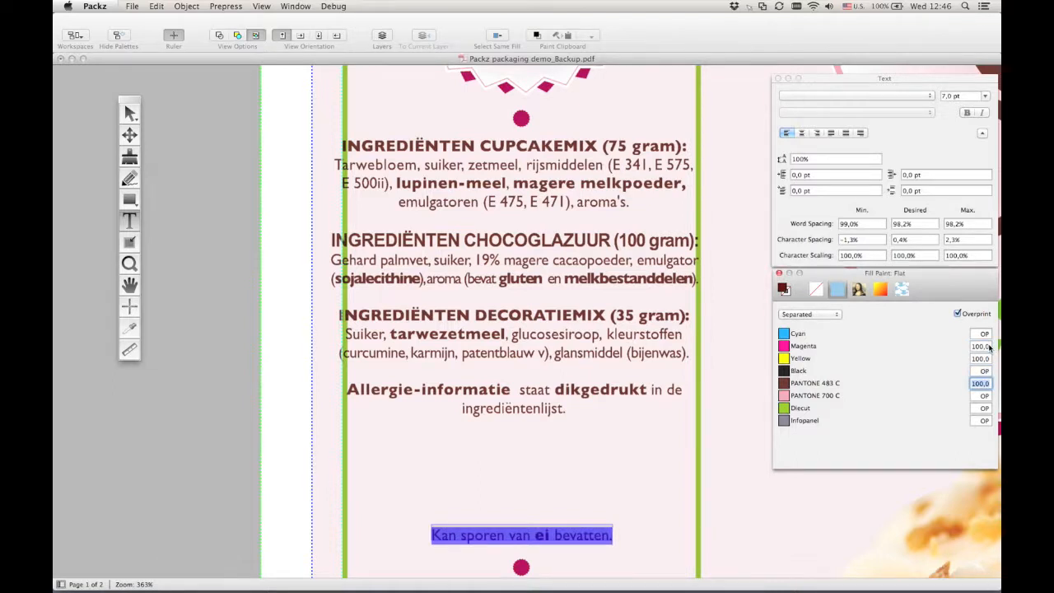
type("0")
key("Tab")
left_click(128, 114)
left_click(286, 151)
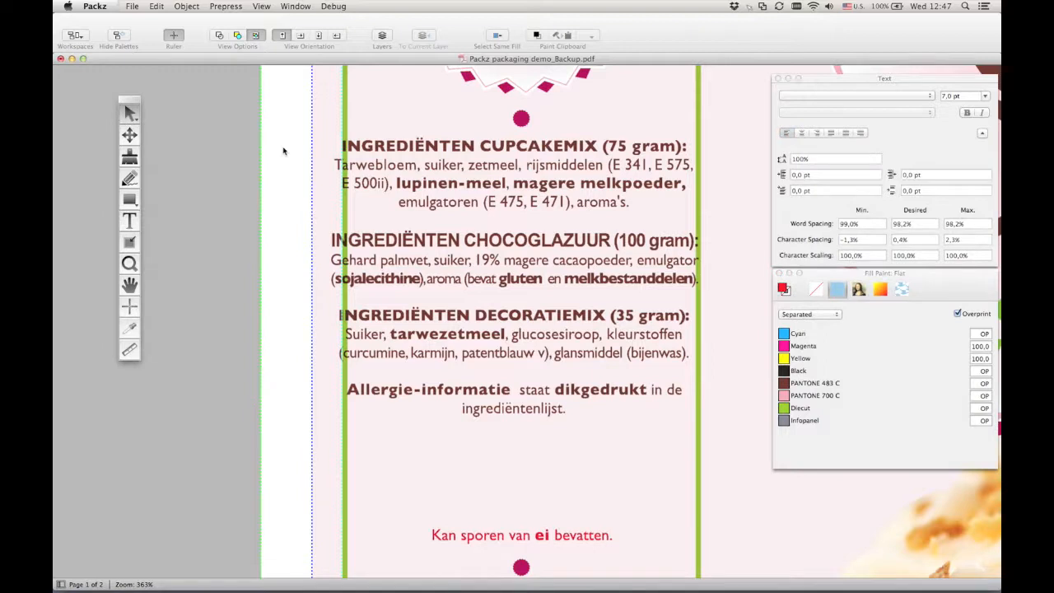
- In the nutrition table, change the Koolhydraten amount of 10 g to 40000 g
left_click(261, 6)
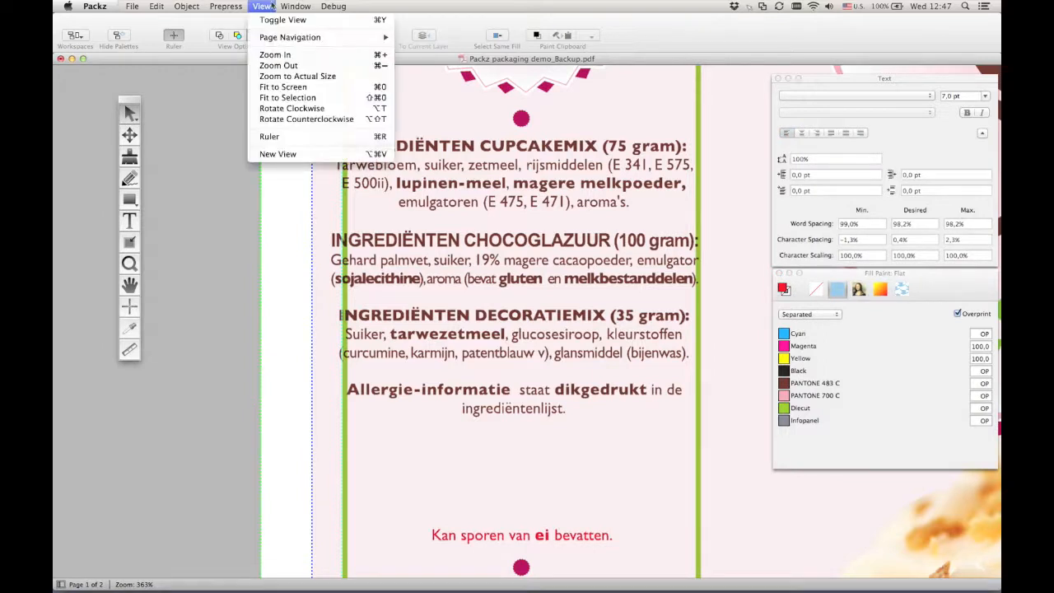
left_click(289, 93)
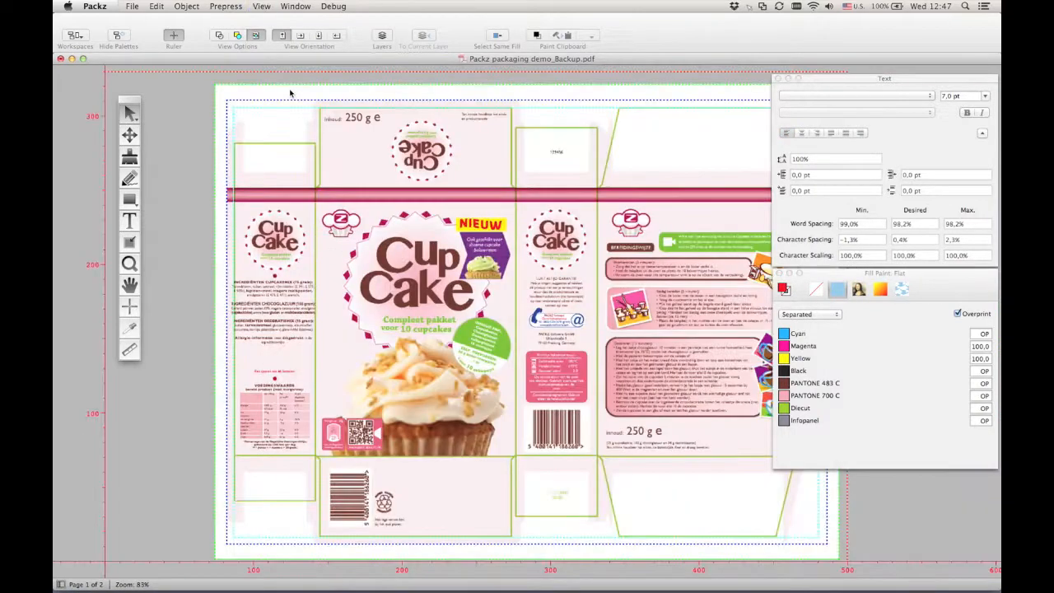
left_click(128, 264)
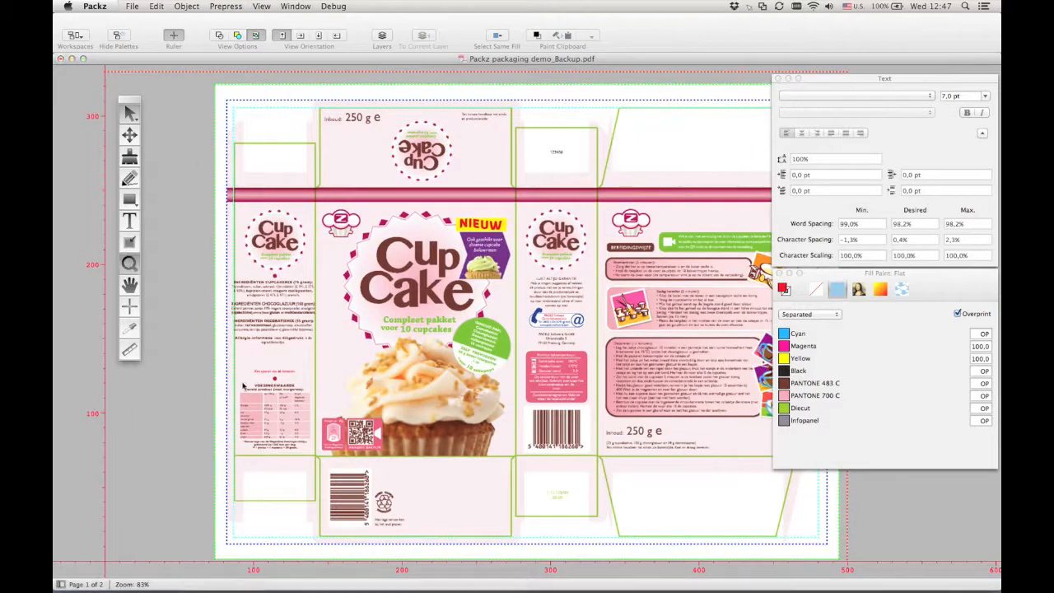
left_click_drag(242, 405, 317, 451)
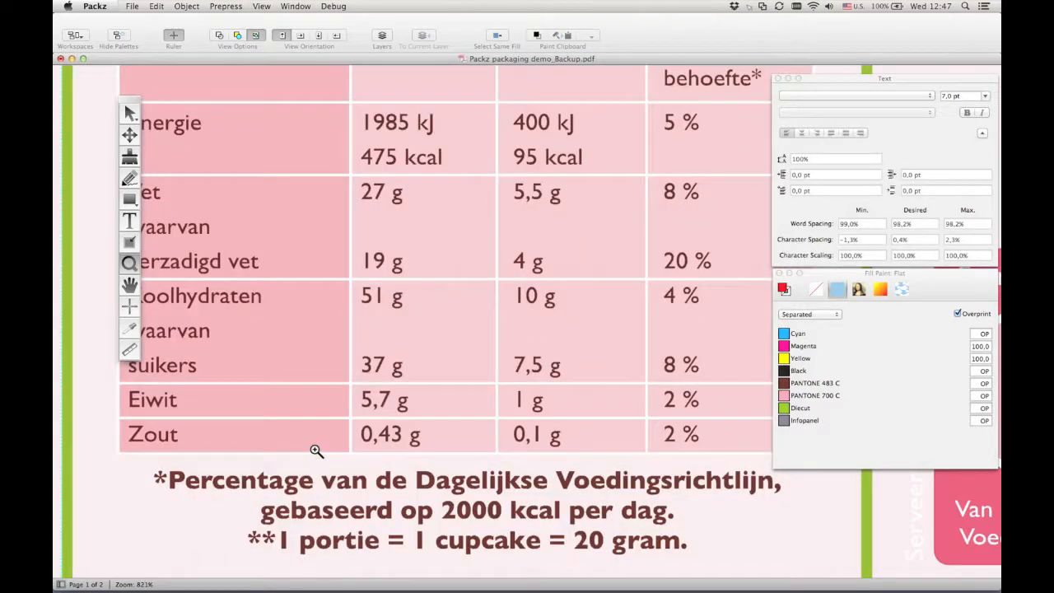
left_click(129, 220)
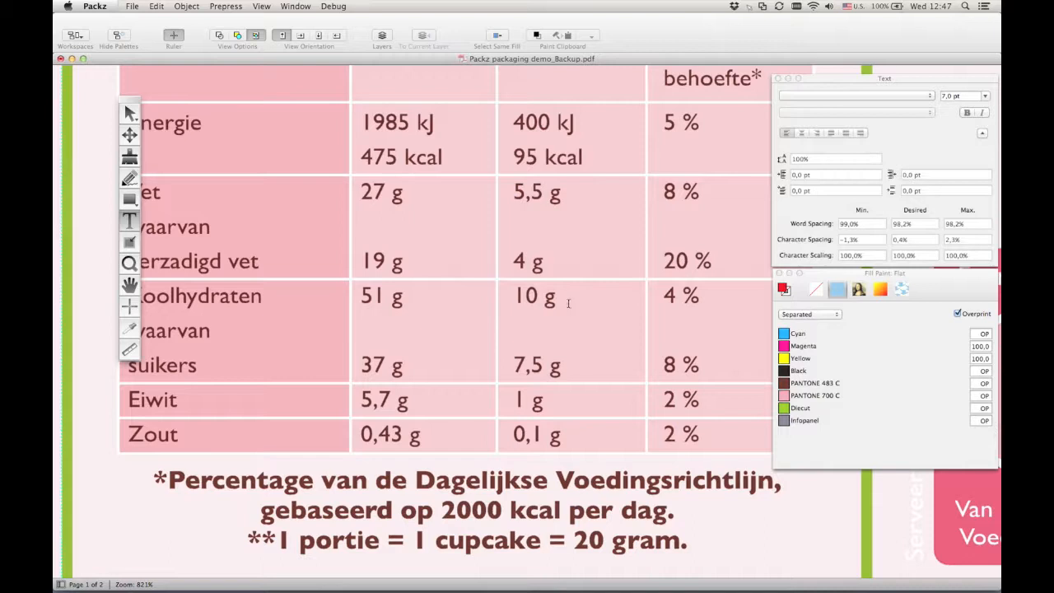
left_click(529, 294)
left_click_drag(538, 294, 510, 294)
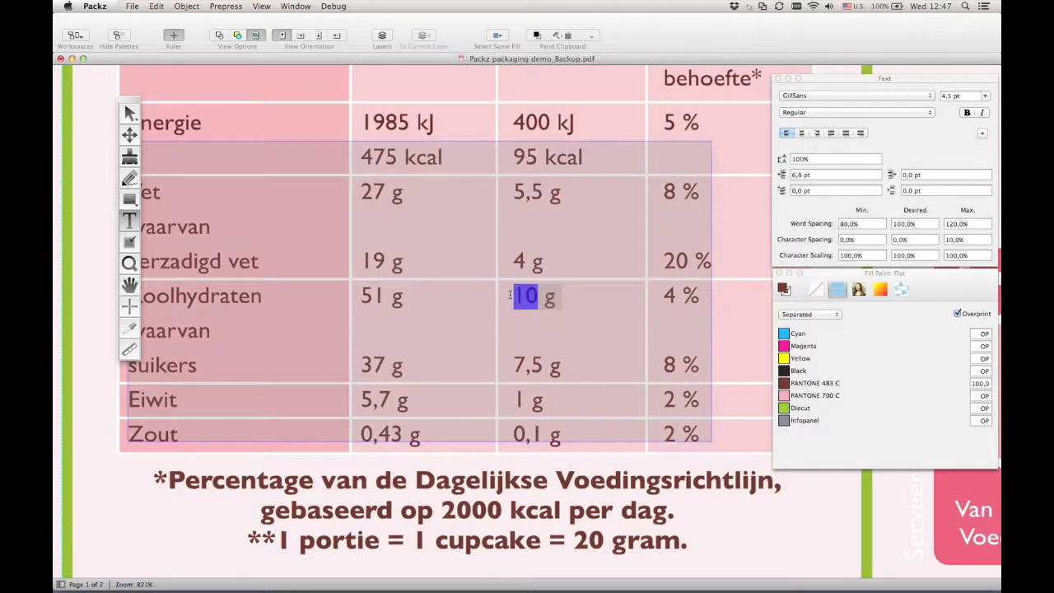
type("4")
type("000")
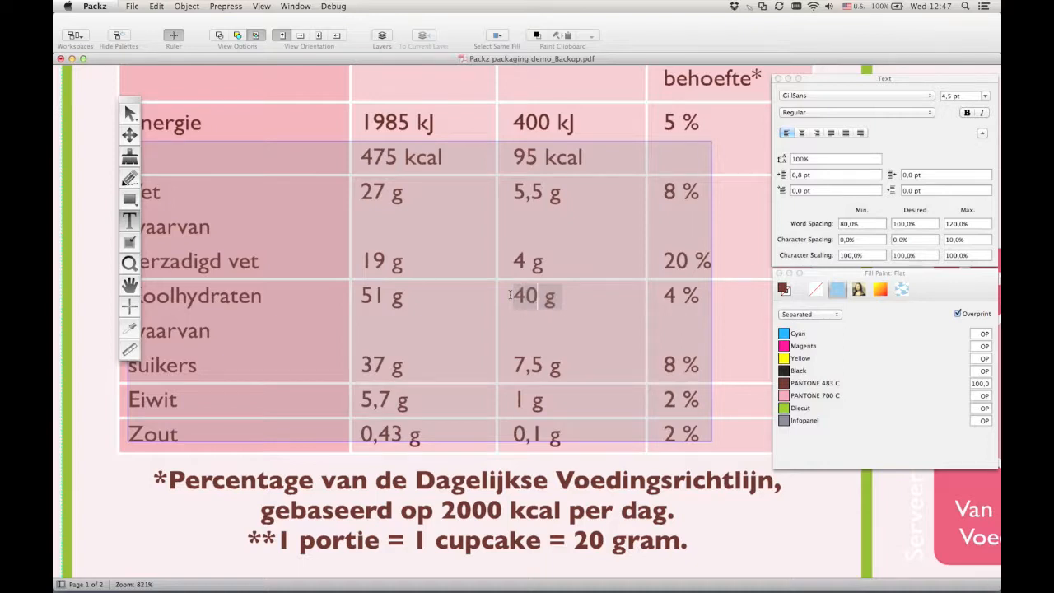
type("0")
left_click(129, 114)
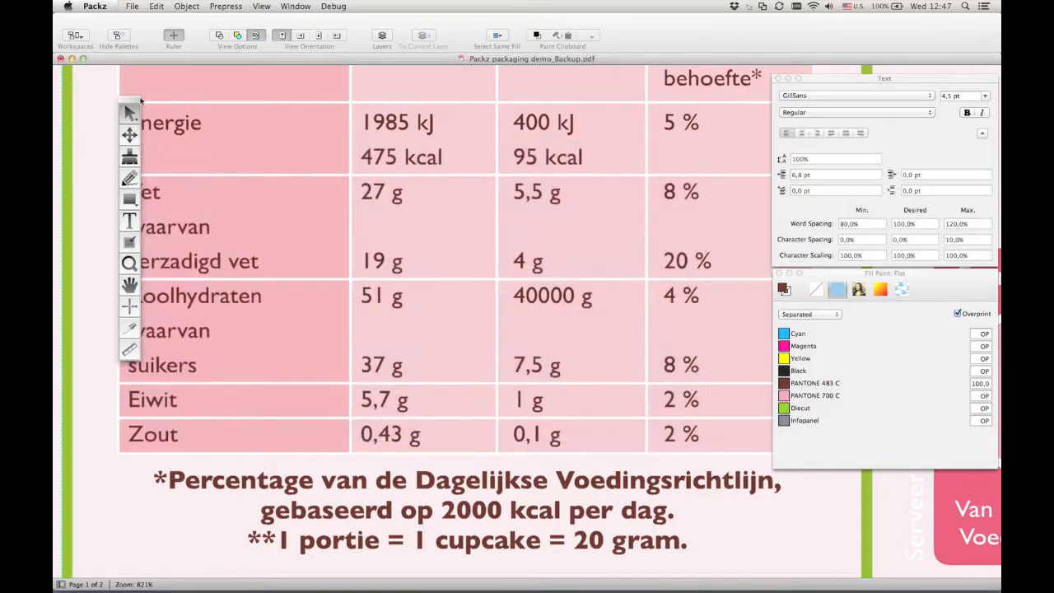
- Draw a wide text frame on the preparation panel, between the pink band and the green banner beside the chef-hat logo
left_click(265, 8)
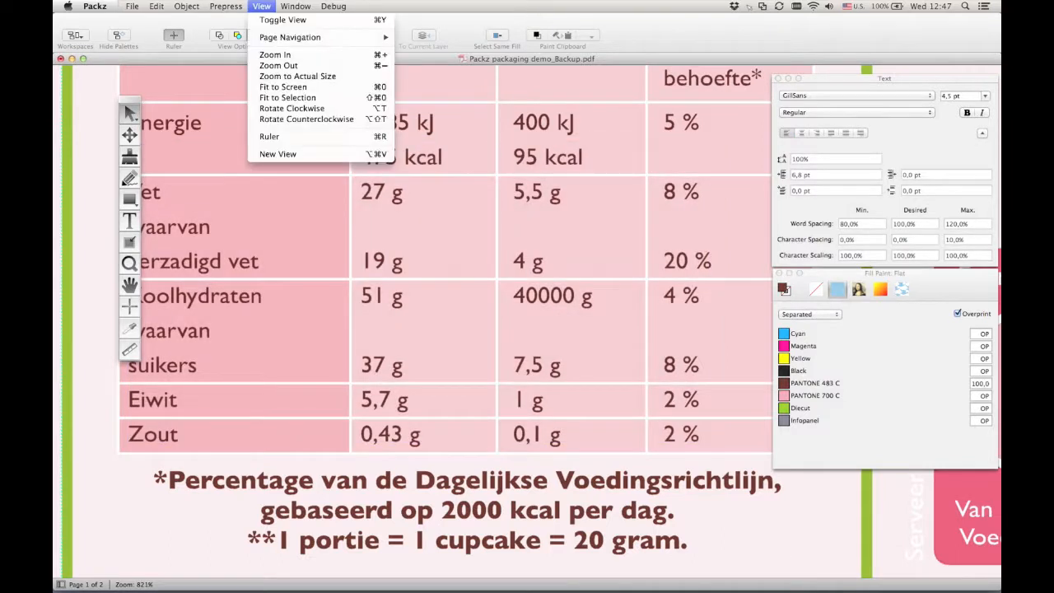
left_click(281, 87)
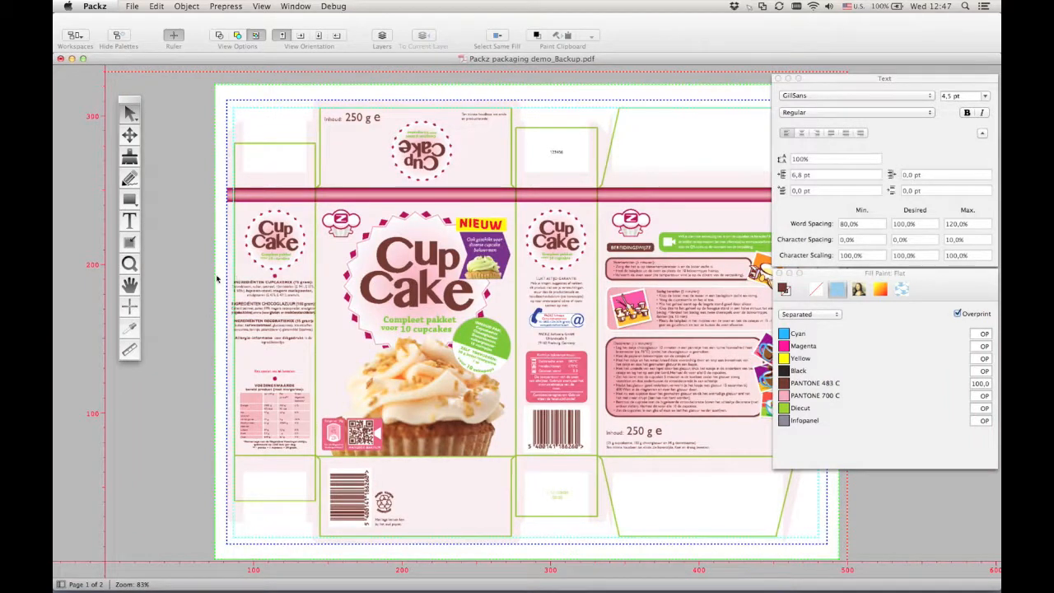
left_click(129, 285)
left_click_drag(719, 267, 474, 343)
left_click(129, 262)
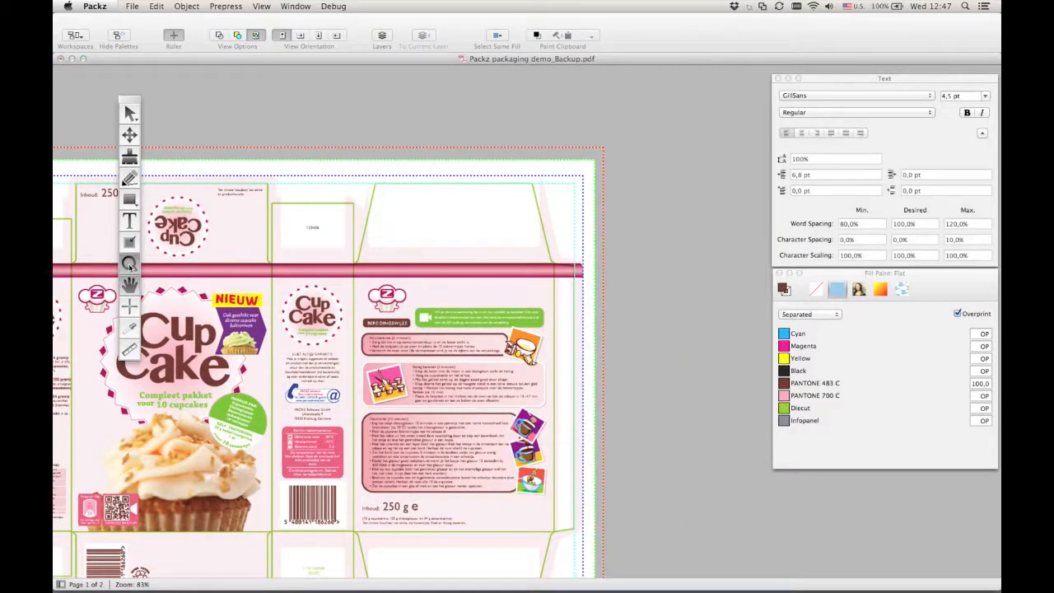
left_click_drag(366, 266, 569, 329)
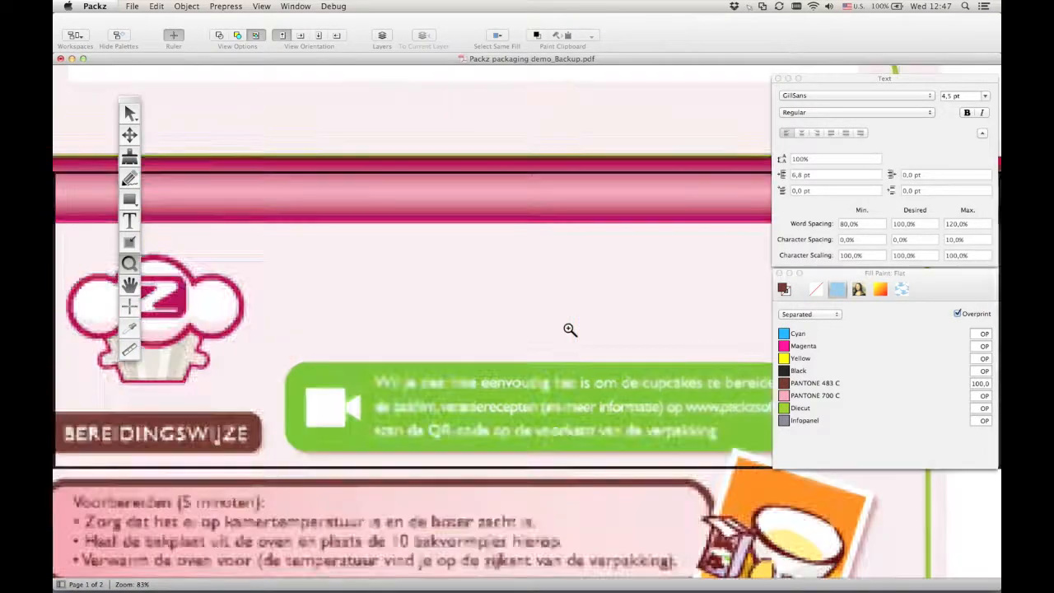
left_click(129, 221)
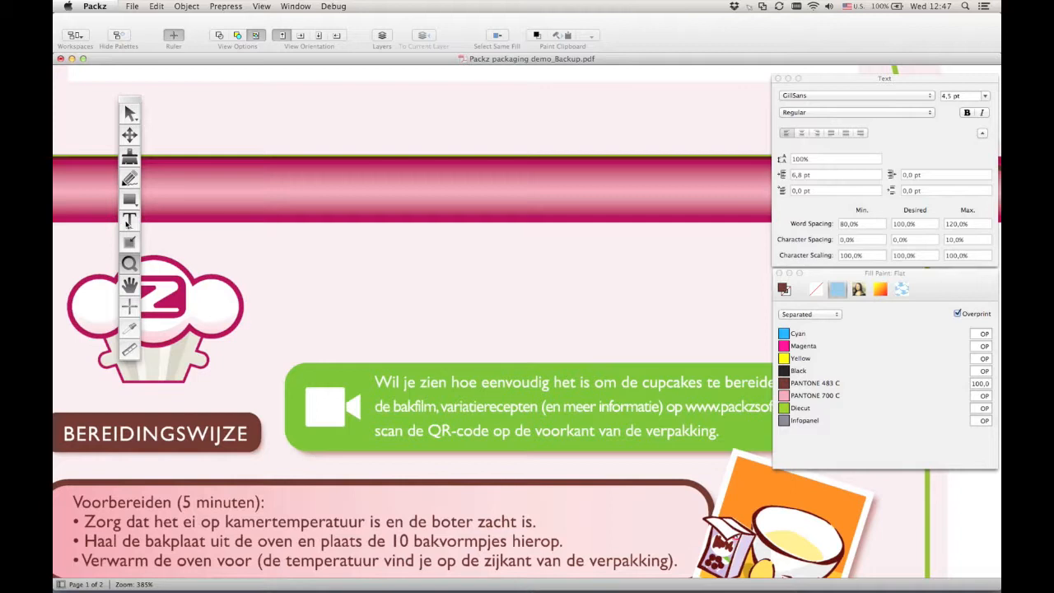
mouse_move(280, 238)
left_mouse_down()
mouse_move(656, 344)
mouse_move(836, 344)
mouse_move(840, 353)
mouse_move(763, 306)
left_mouse_up()
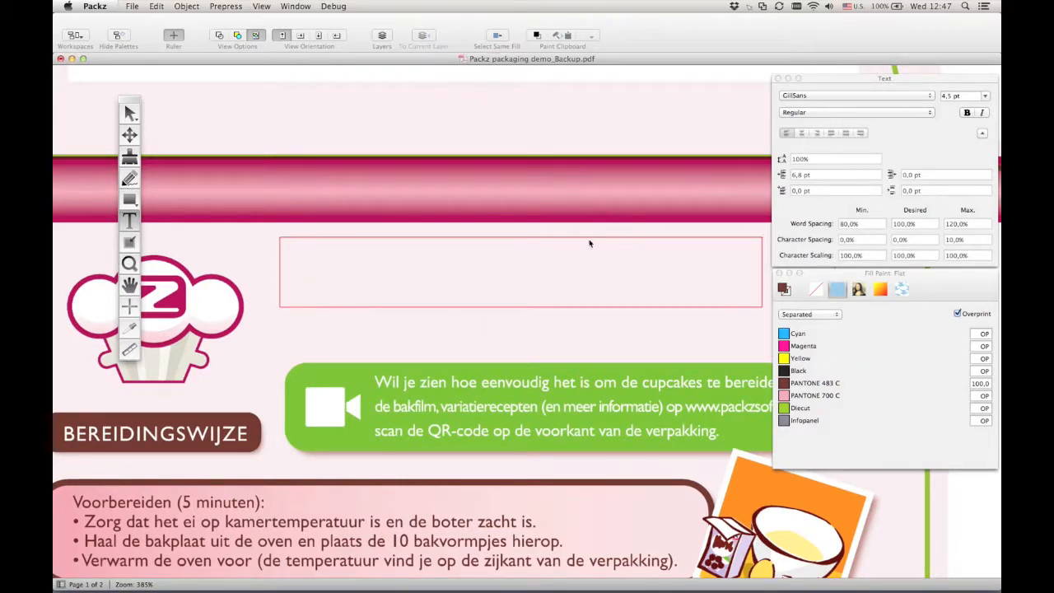
- Switch to TextWrangler, copy all of delivered text for cupcake.txt, and paste it into the new text frame in Packz
key("super+Tab")
key("super+Tab")
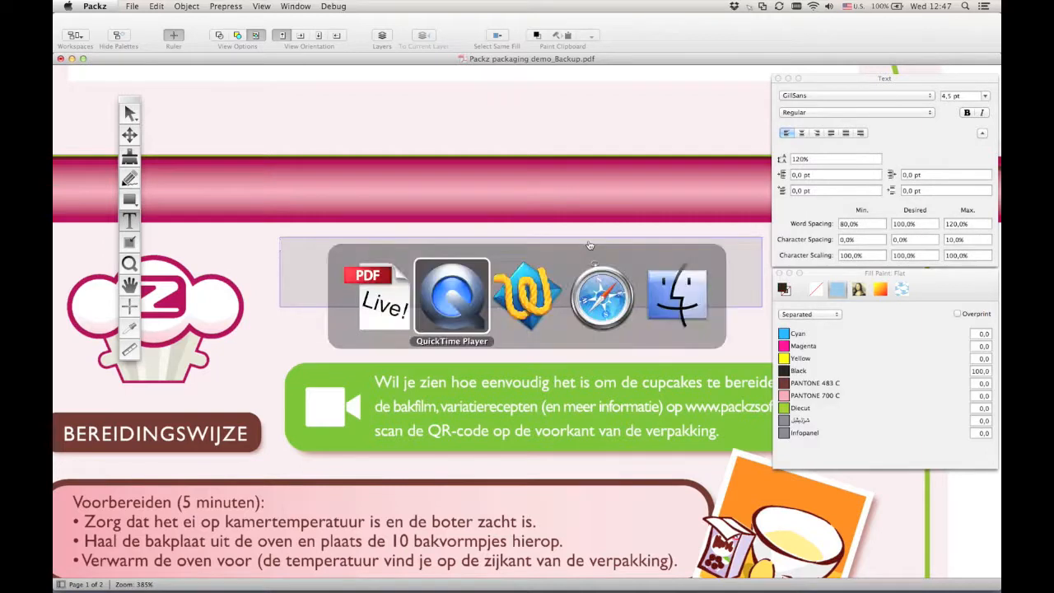
key("super+a")
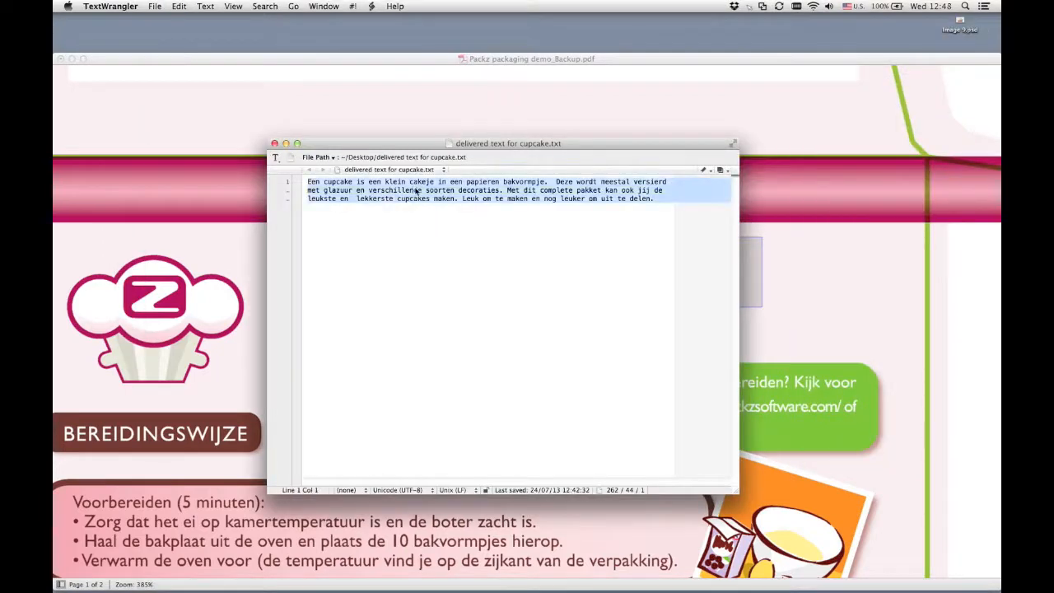
key("super+Tab")
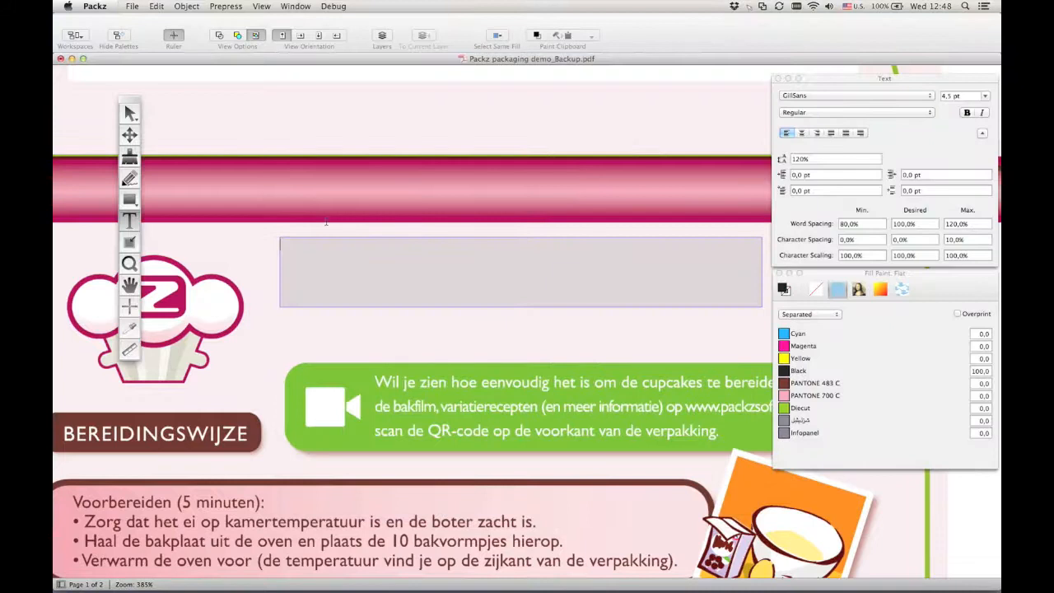
key("super+v")
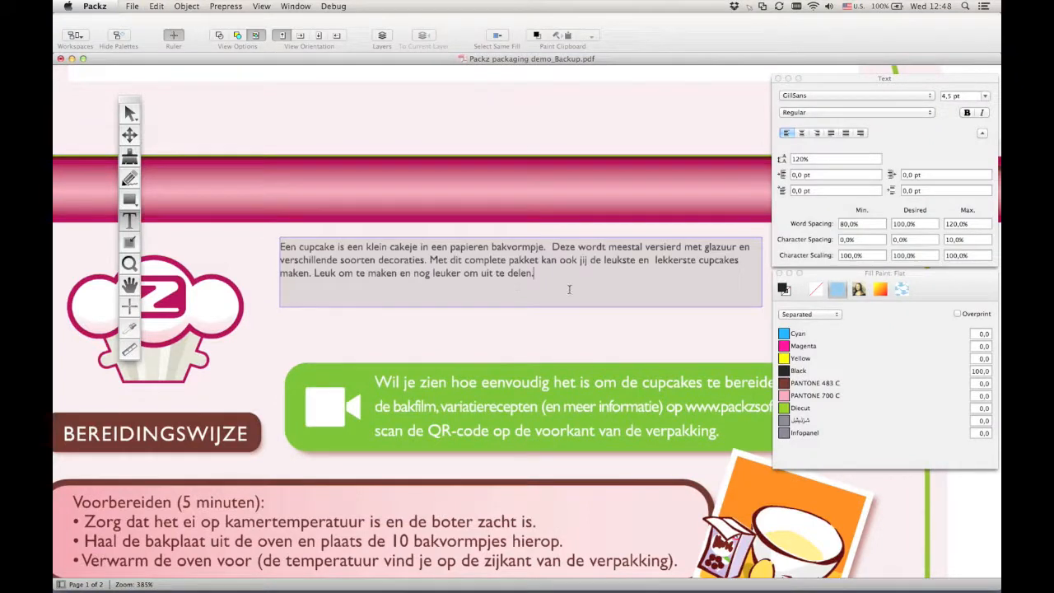
- Set the whole pasted cupcake paragraph in GillSans Bold with 140% line spacing
left_click_drag(535, 274, 278, 247)
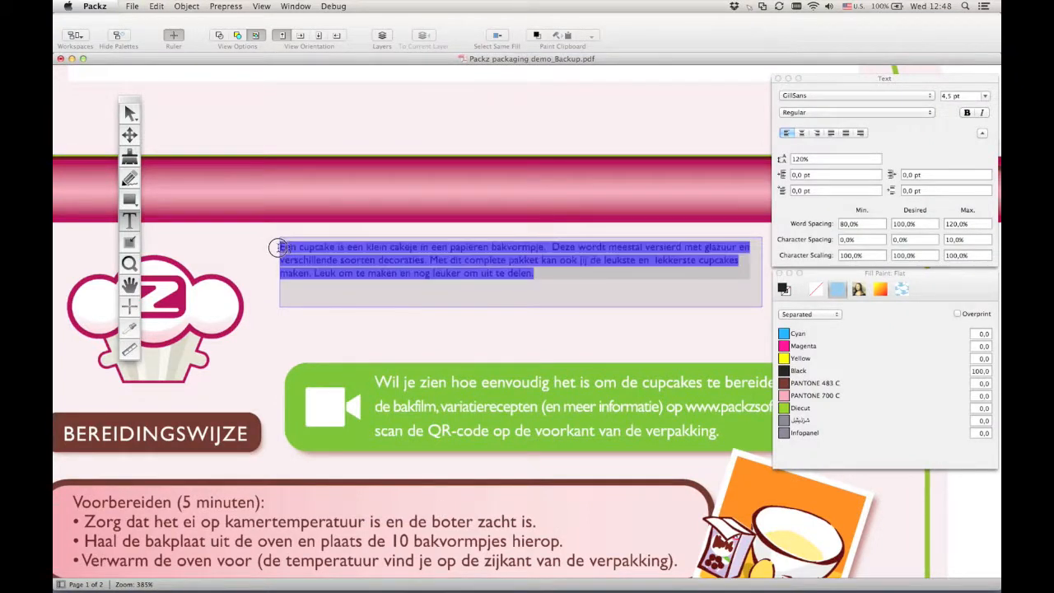
scroll(278, 247, "down", 1)
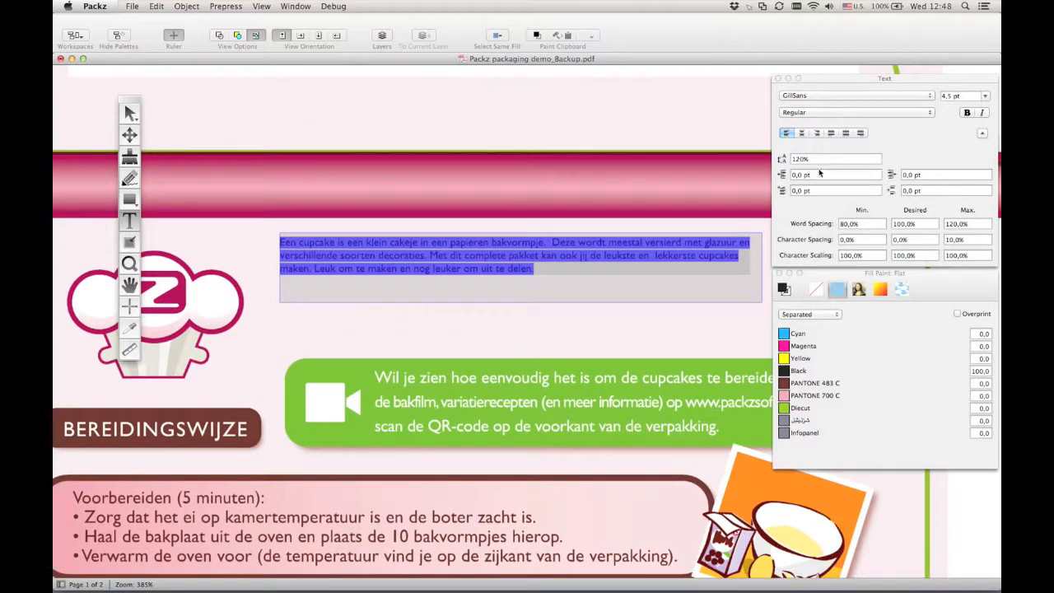
left_click(827, 114)
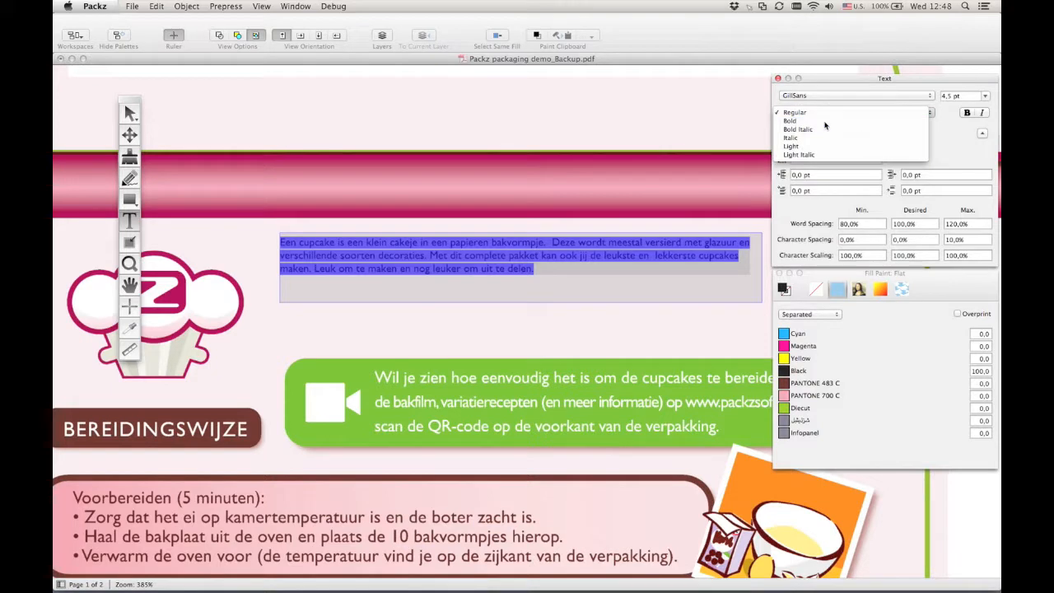
left_click(816, 121)
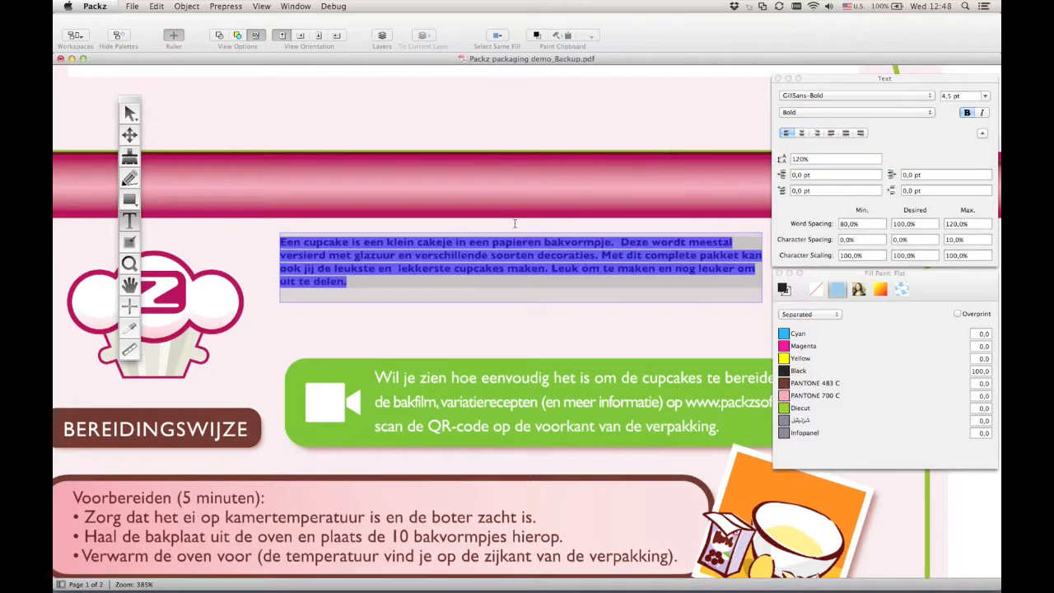
left_click_drag(816, 160, 762, 154)
type("140")
key("Return")
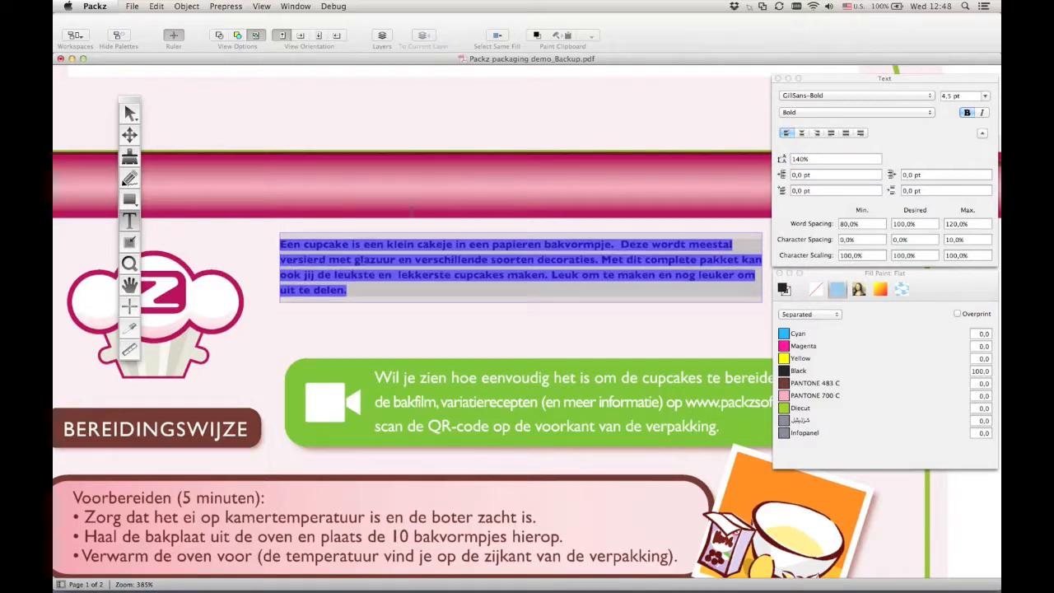
- Rotate the cupcake paragraph slightly counterclockwise so its lines slope upward to the right
key("Escape")
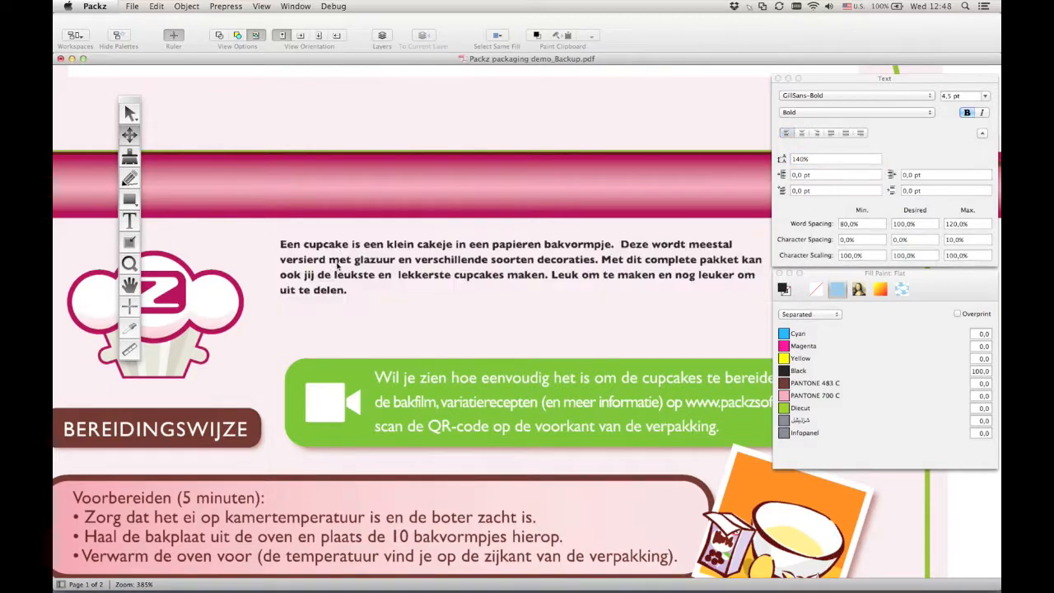
left_click(332, 248)
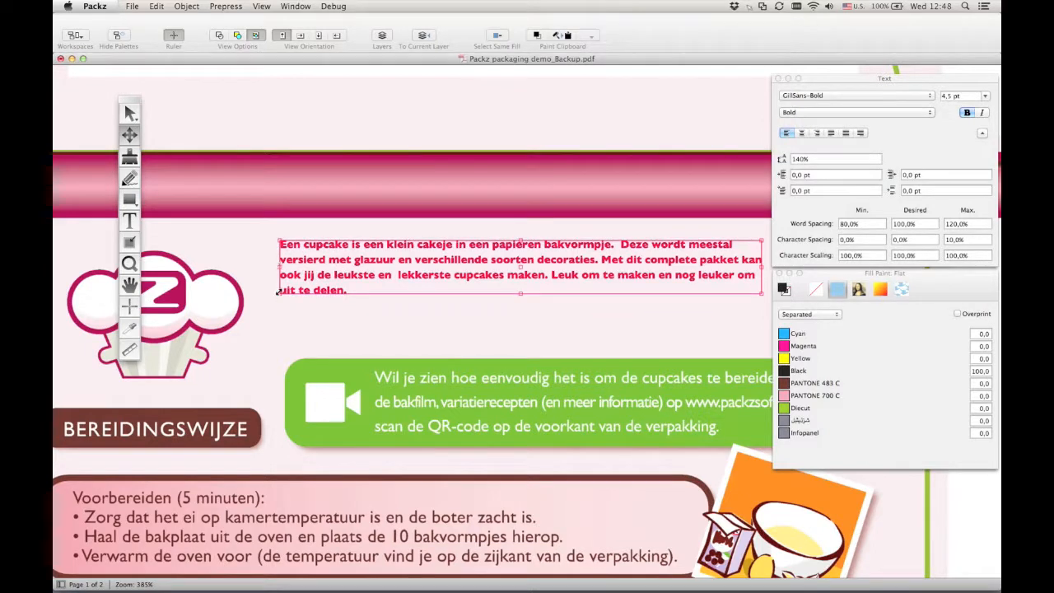
left_click_drag(275, 297, 318, 332)
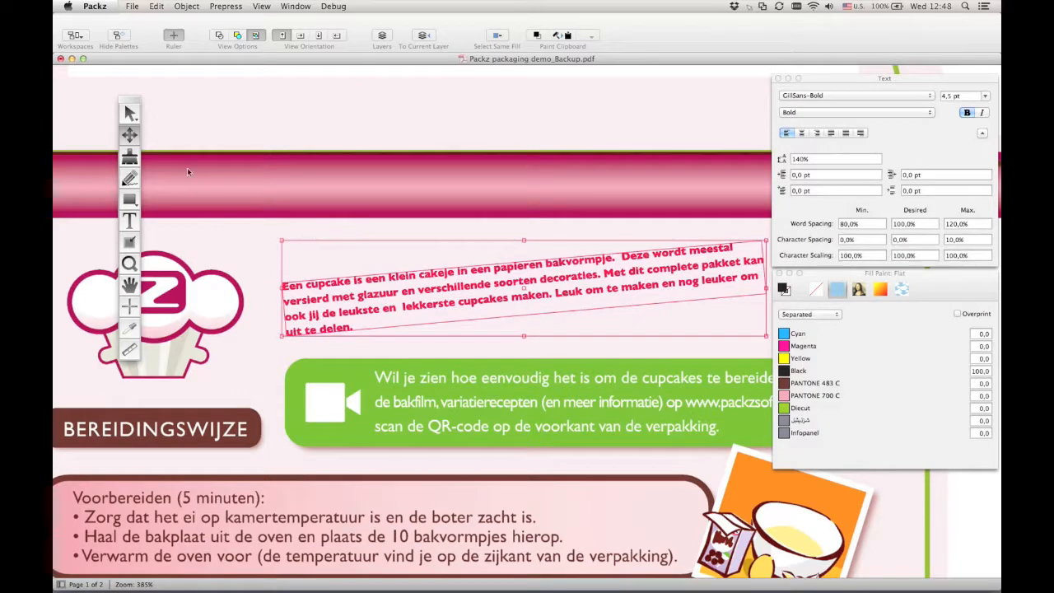
- Insert "still editable" after "leukste" in the third line of the rotated paragraph
left_click(129, 221)
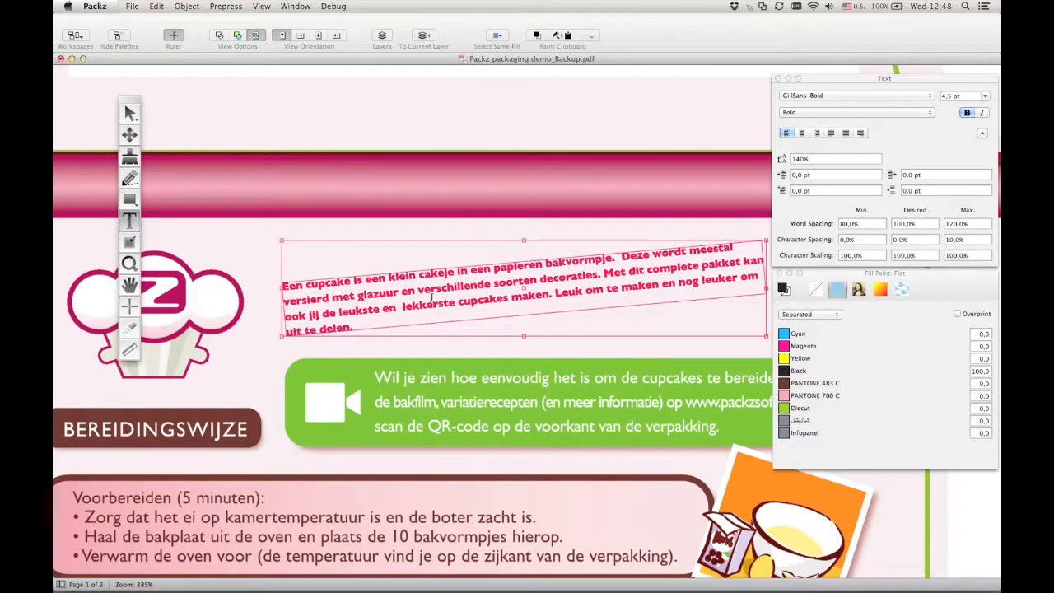
left_click(429, 294)
left_click(384, 311)
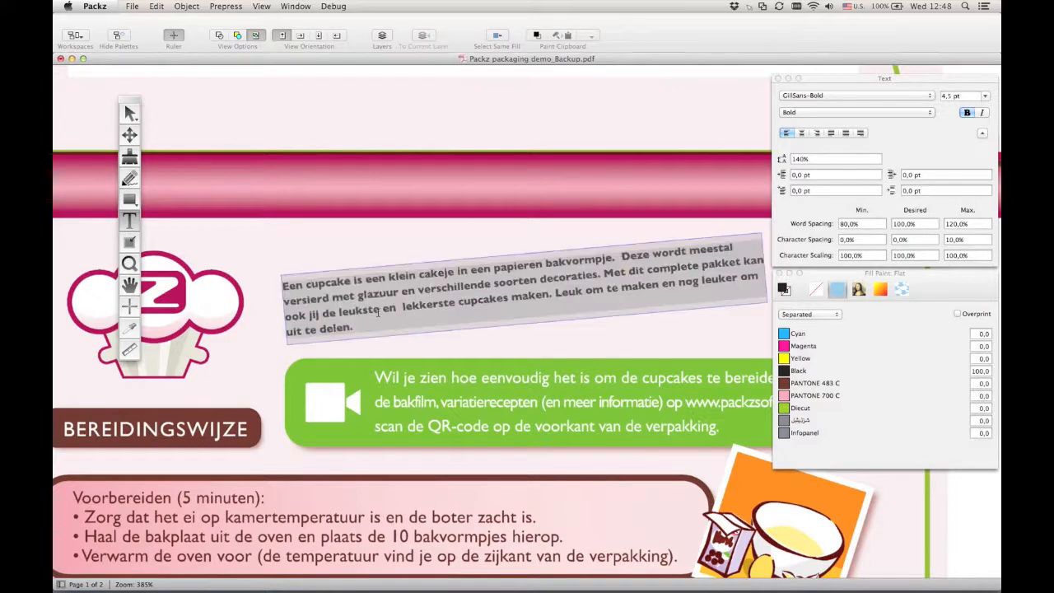
type("st")
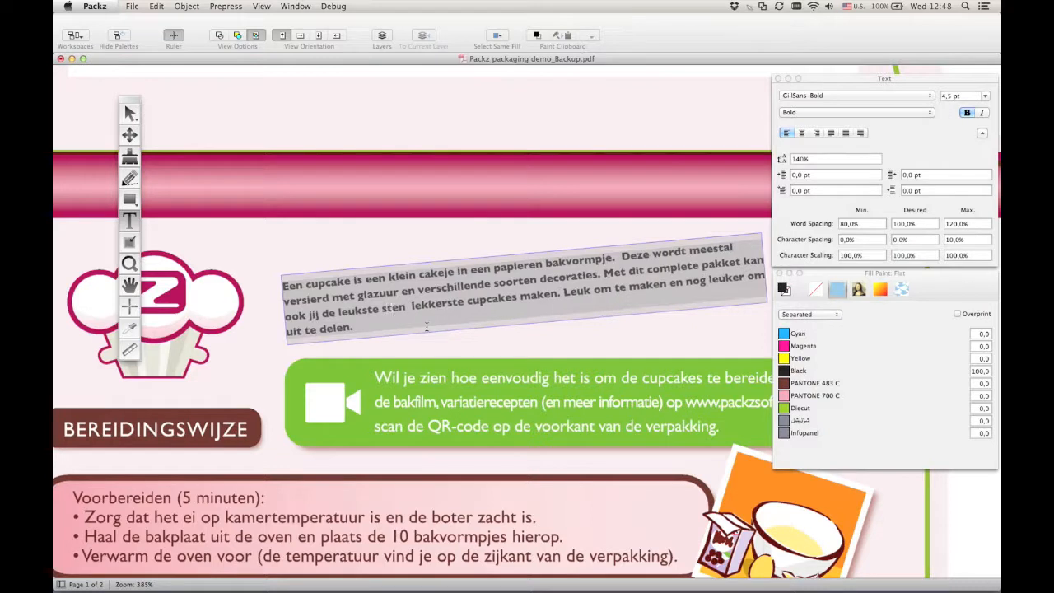
type("ij")
type("l e")
type("i")
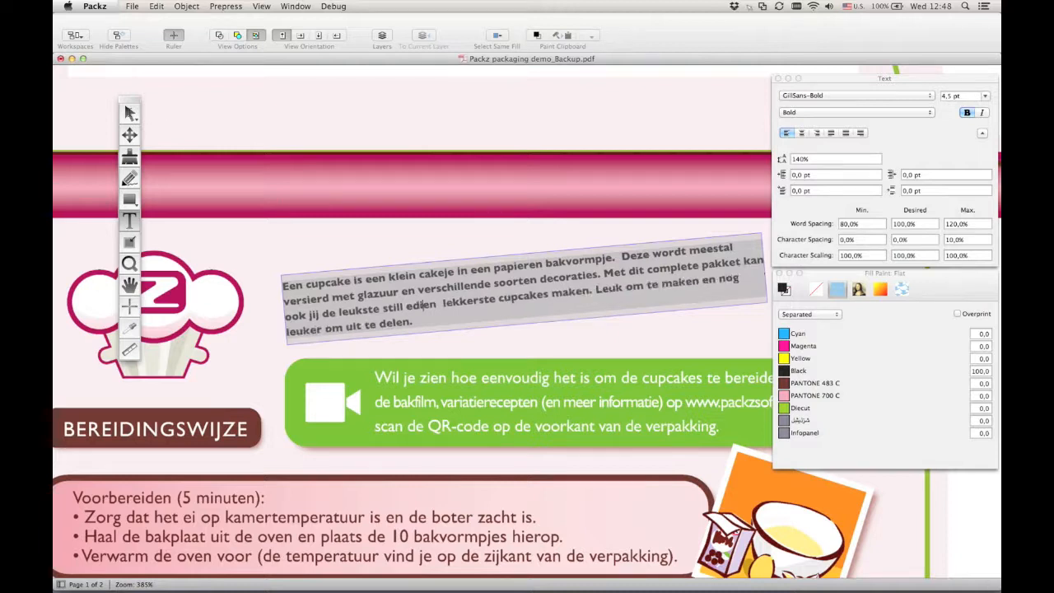
type("tab")
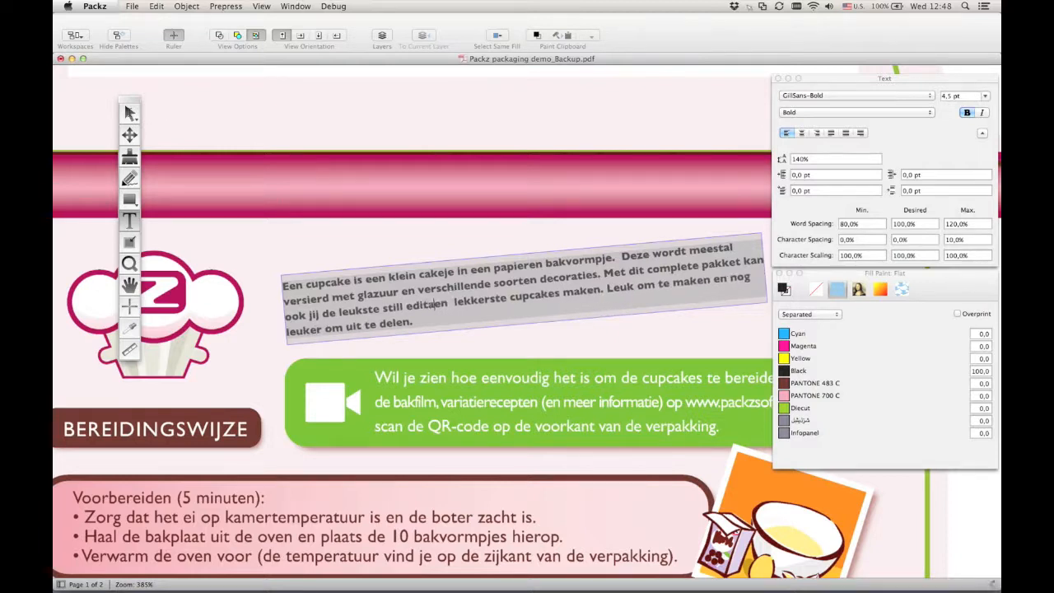
type("le")
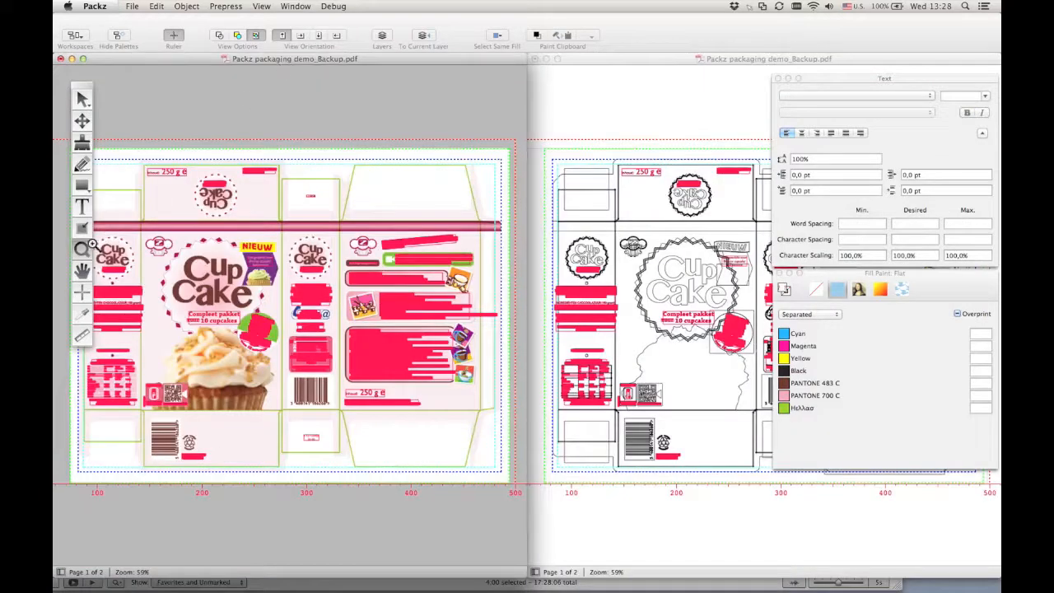
- Convert all the selected text on the packaging to outlines, with the guarantee panel enlarged beside the wireframe view
left_click(82, 248)
left_click(356, 333)
left_click(186, 6)
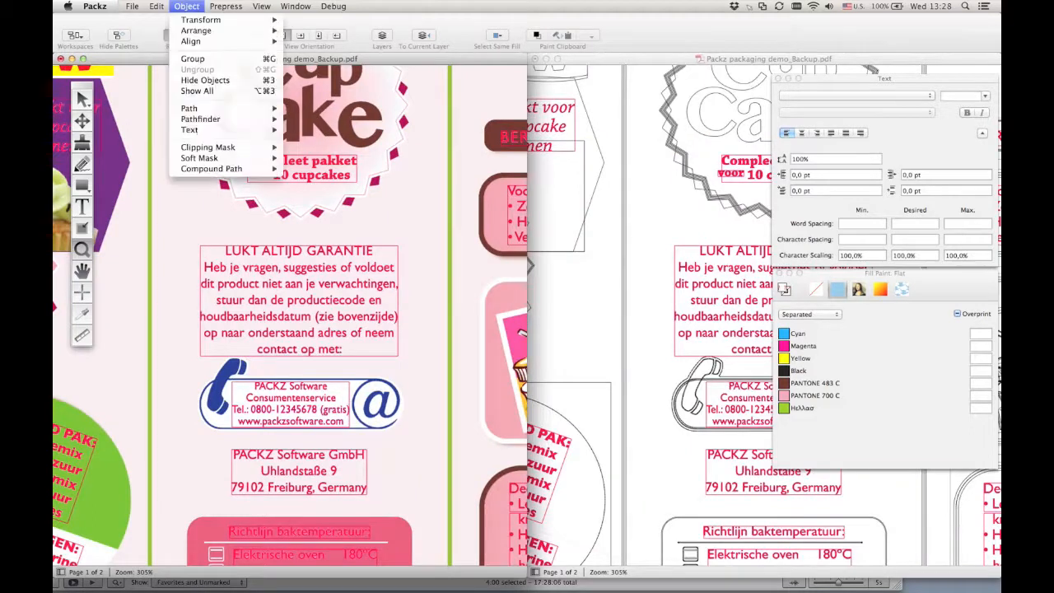
mouse_move(199, 135)
left_click(327, 151)
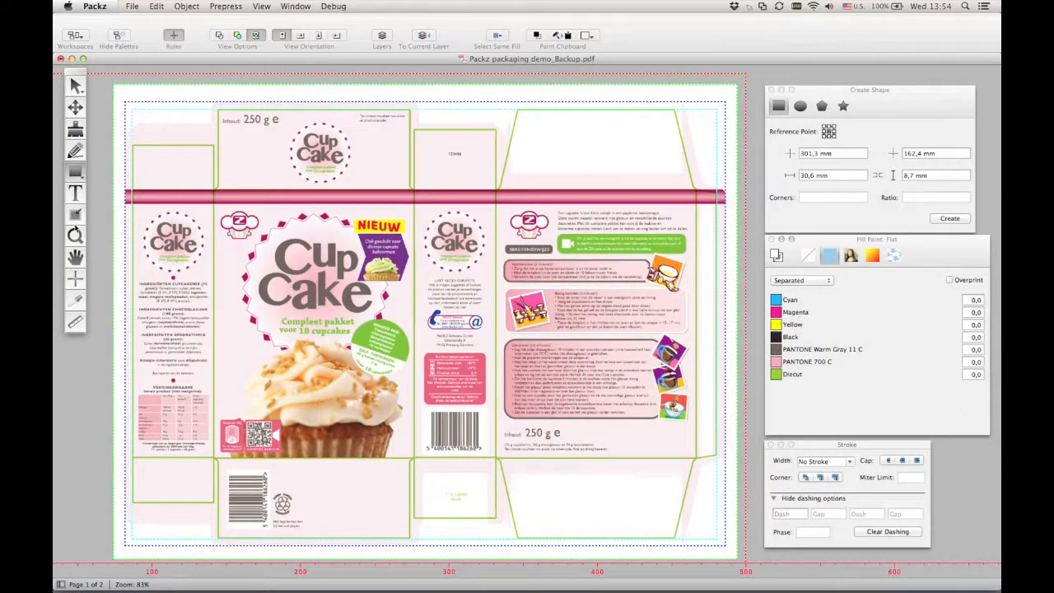
- Draw unprinted white rectangles, each about 43 × 50 mm, over the lower-left, upper-left and 12MM top flaps of the carton
left_click_drag(141, 464, 210, 538)
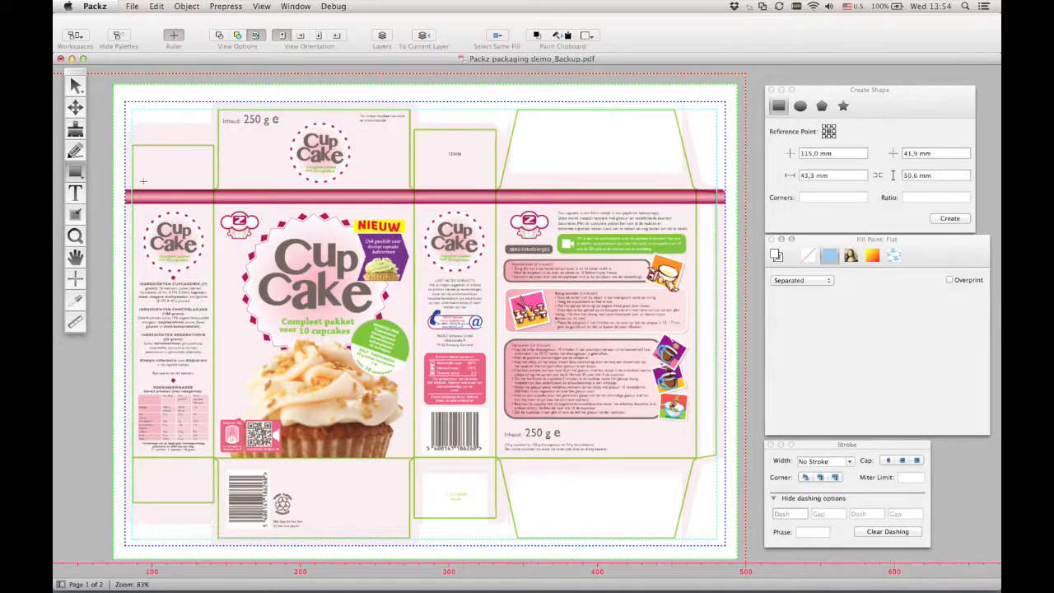
left_click_drag(141, 184, 203, 107)
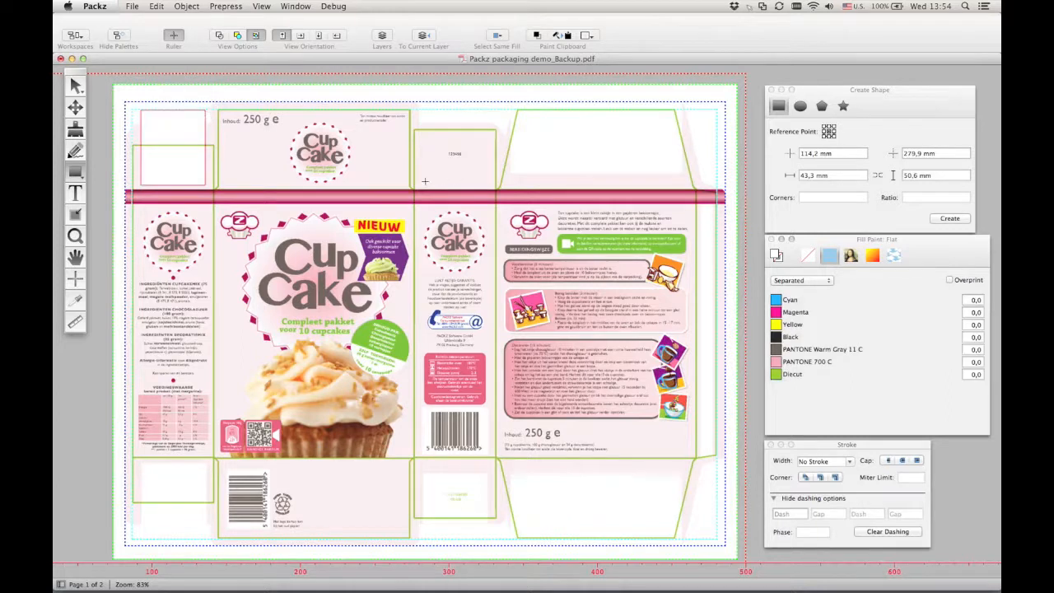
mouse_move(422, 185)
left_mouse_down()
mouse_move(466, 118)
mouse_move(487, 111)
left_mouse_up()
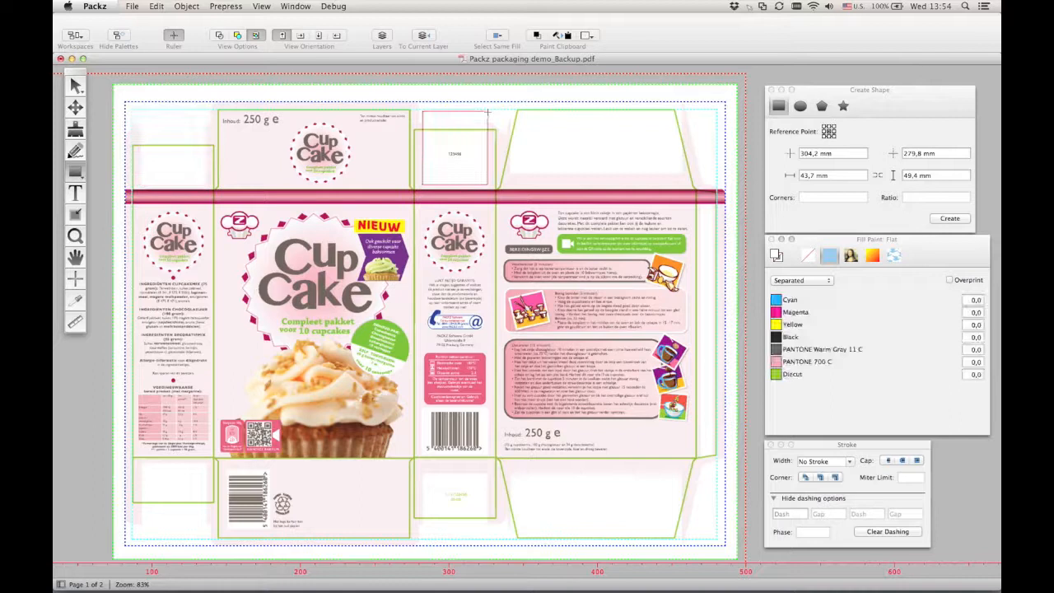
- Create a rectangle 30 mm wide and 10 mm high from the "Ten minste houdbaar" text's bounds, extending down from its top edge
left_click(75, 236)
left_click_drag(347, 105, 419, 159)
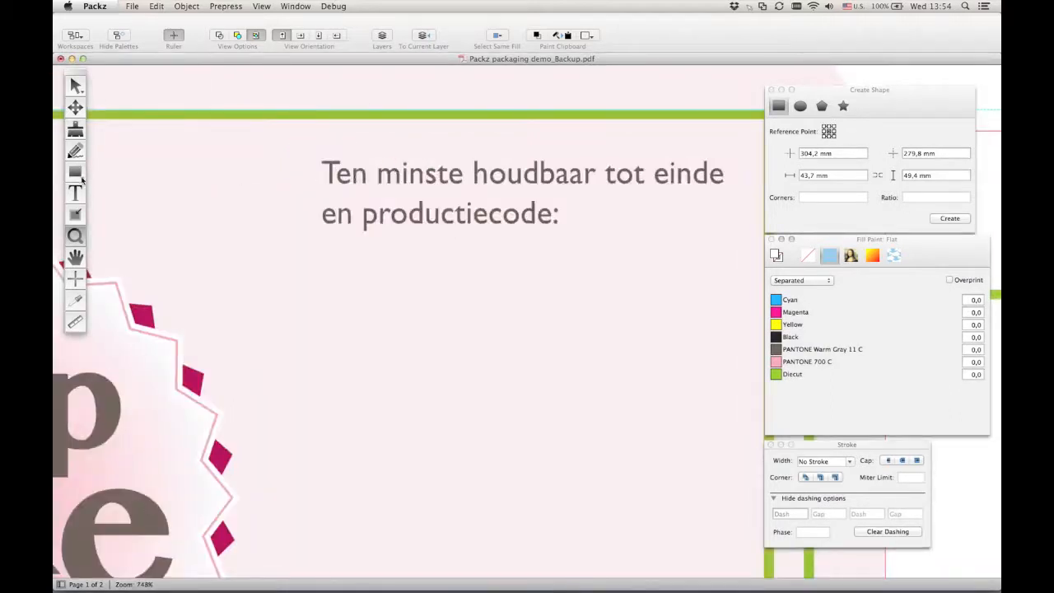
left_click(405, 179)
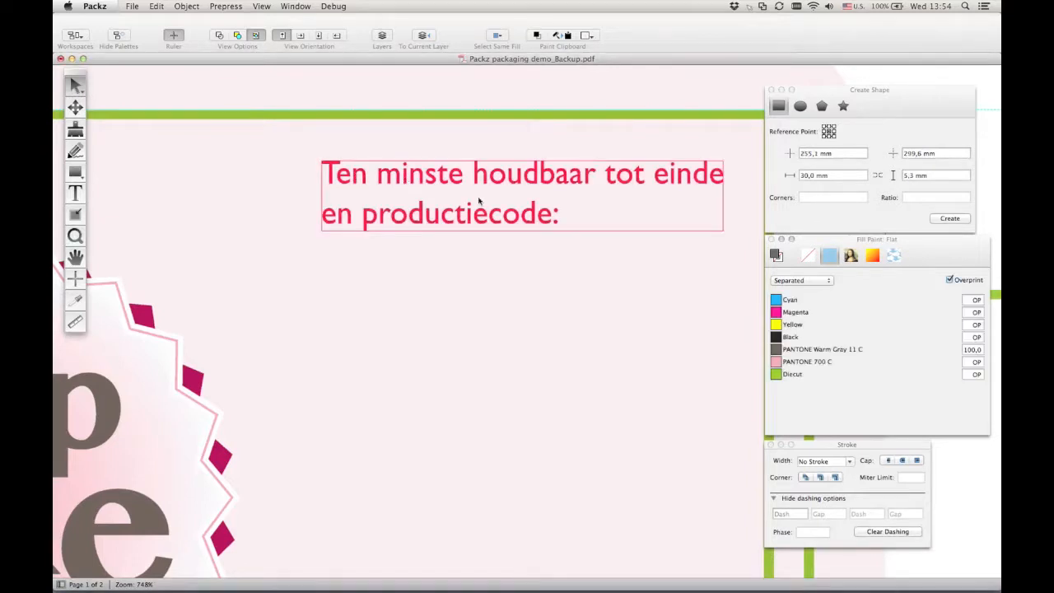
left_click(829, 132)
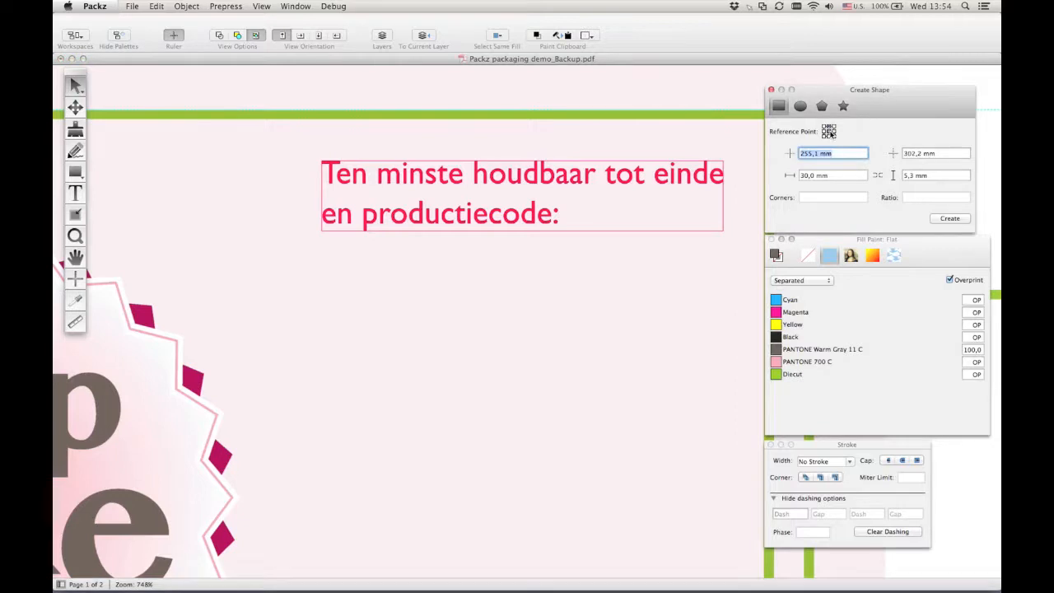
left_click(903, 175)
type("10")
left_click(946, 219)
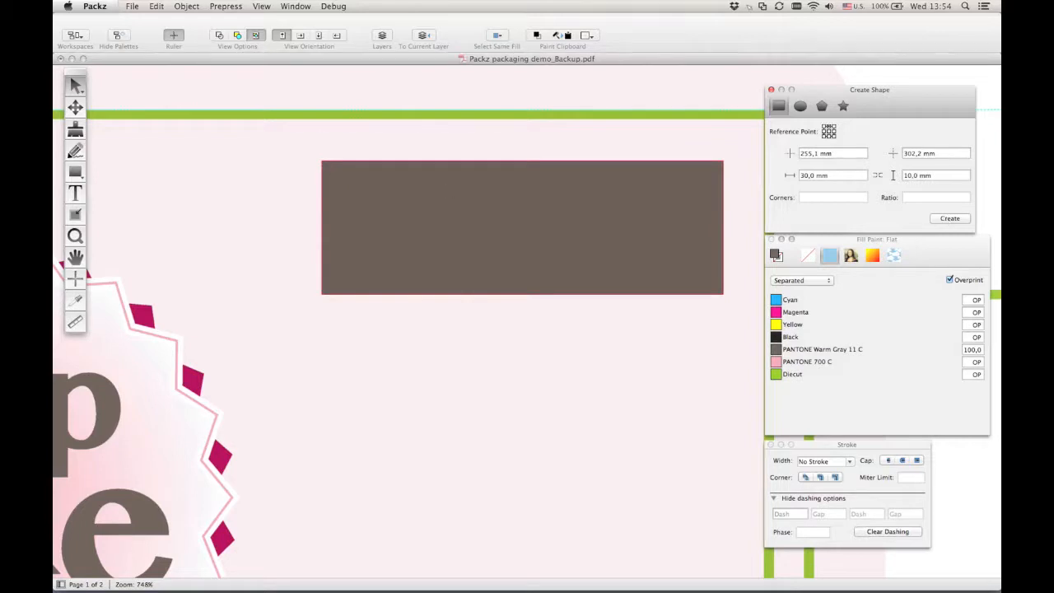
- Set the new rectangle's PANTONE Warm Gray 11 C fill to 0 and turn off its overprint to knock out a white field
left_click(972, 349)
type("0")
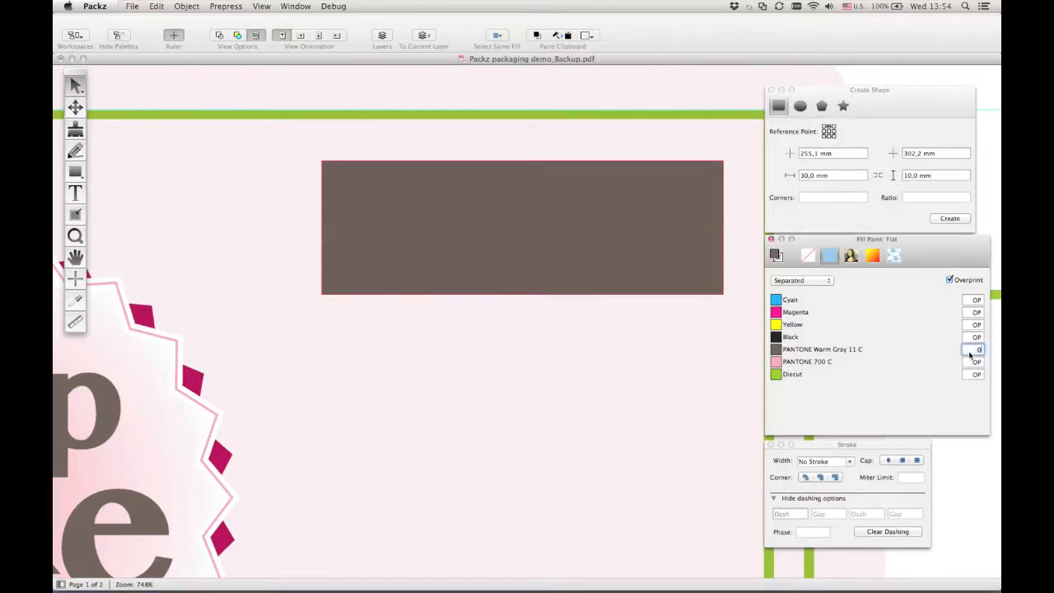
key("Return")
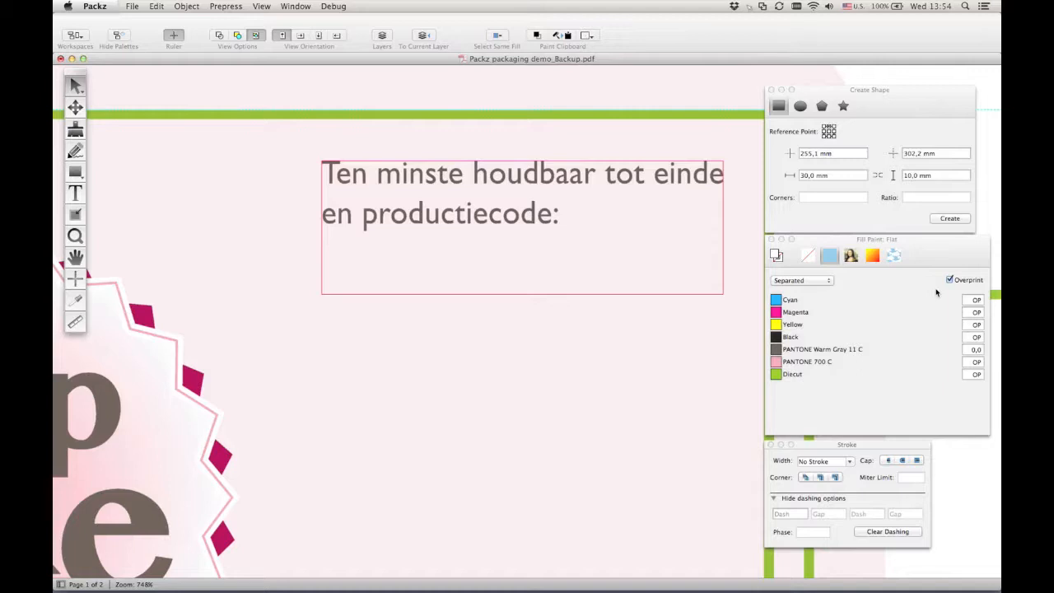
left_click(950, 279)
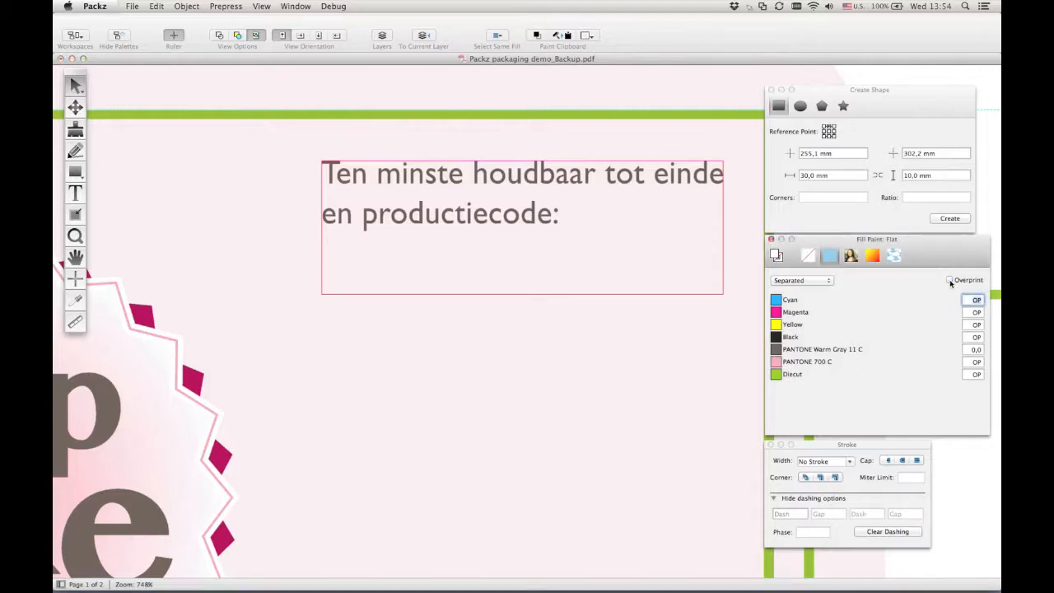
left_click(579, 326)
- Convert both outer corner points of the white trapezoid beside the QR code into smooth curve points
left_click(262, 6)
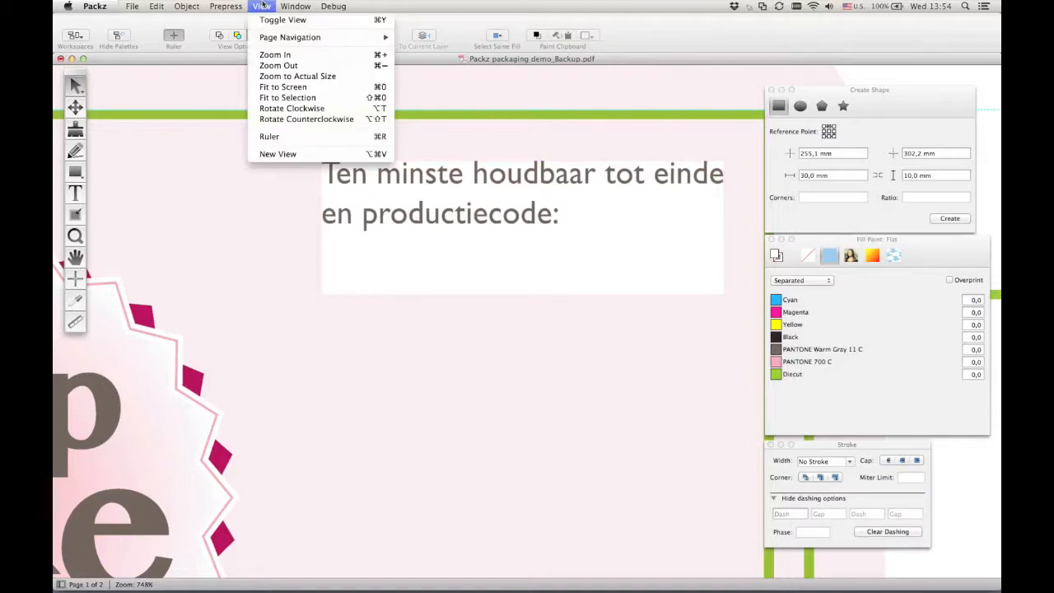
left_click(271, 87)
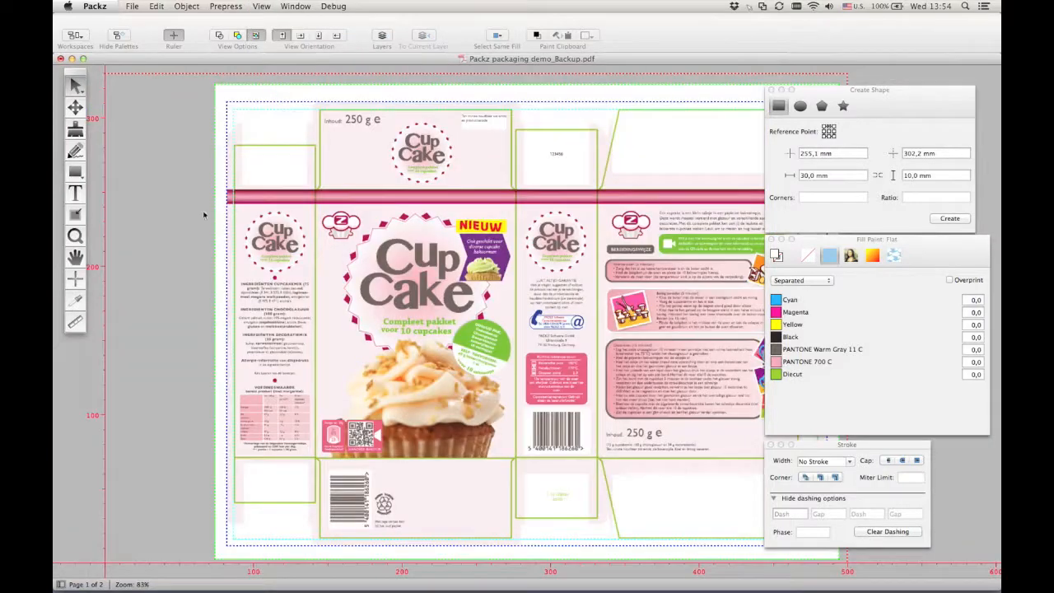
left_click(75, 236)
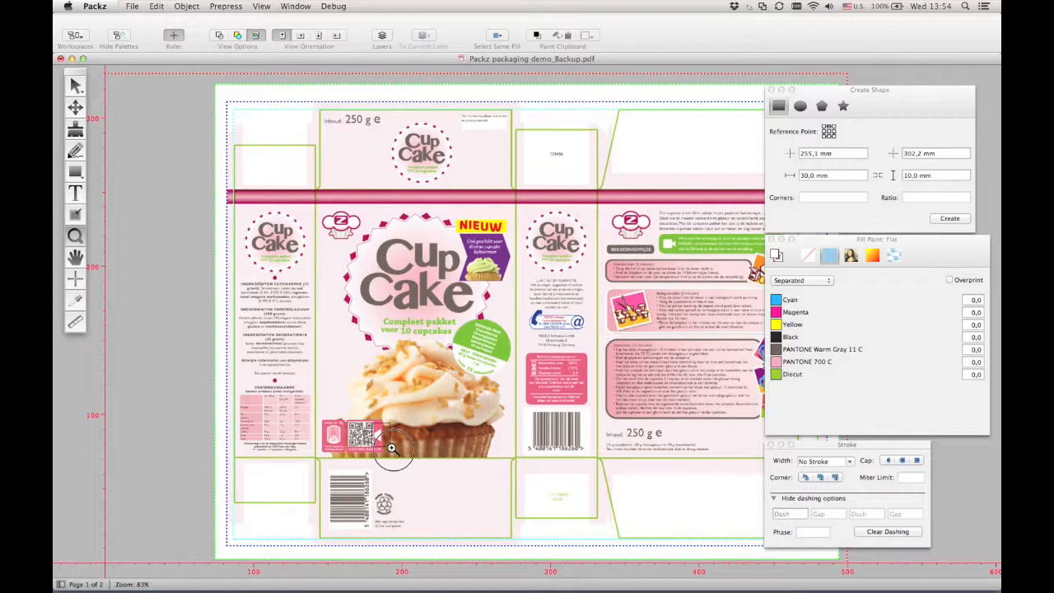
left_click_drag(392, 447, 392, 449)
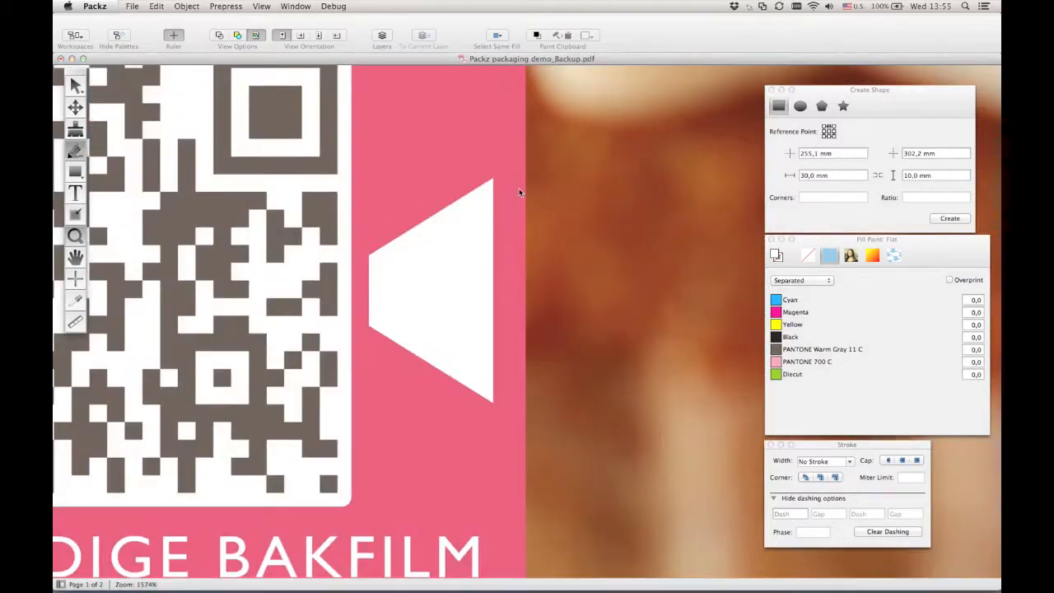
left_click(494, 186)
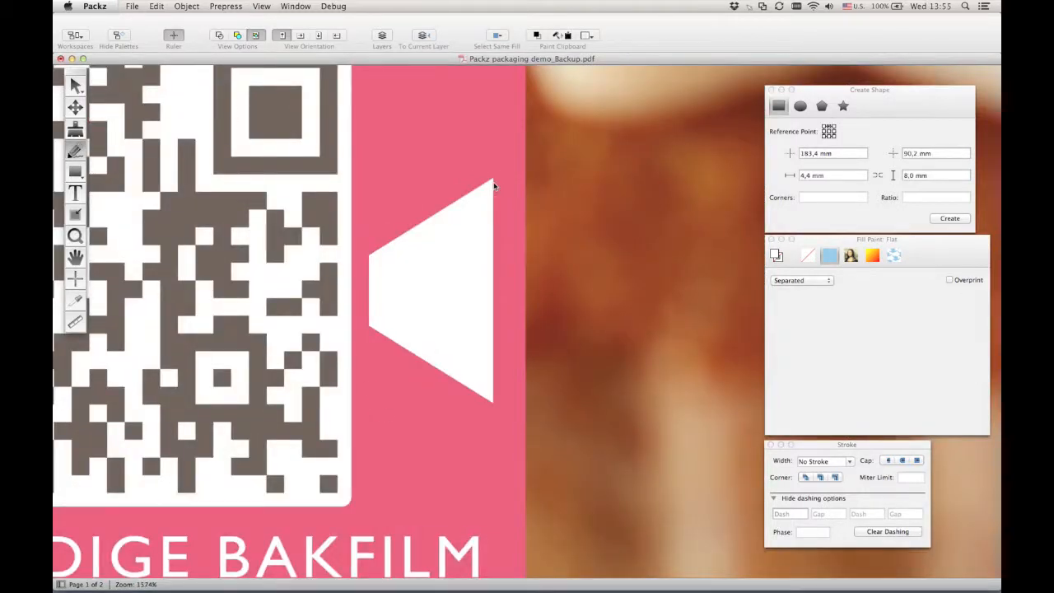
double_click(493, 179)
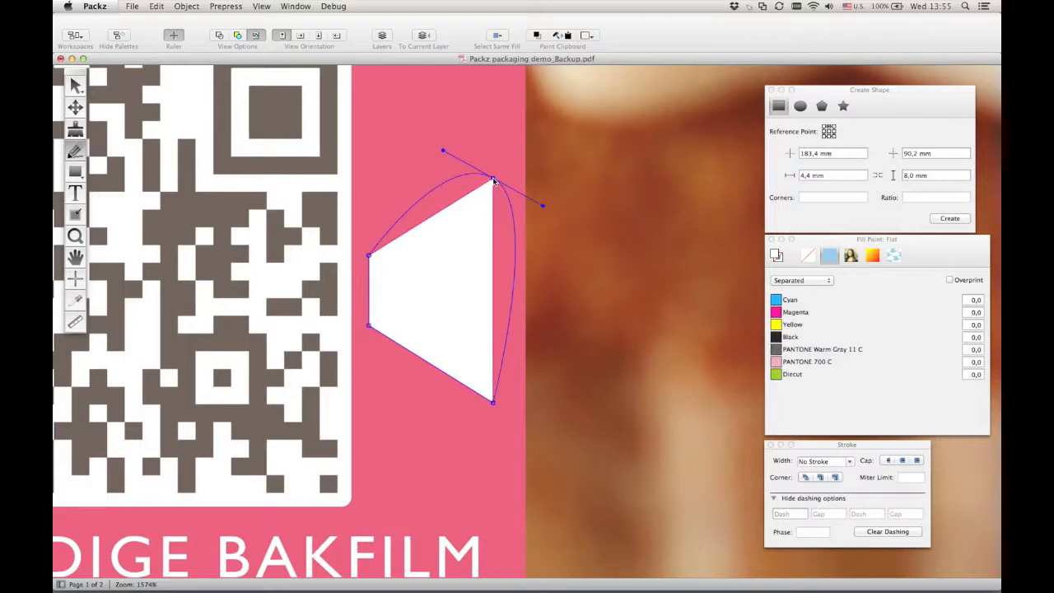
double_click(493, 404)
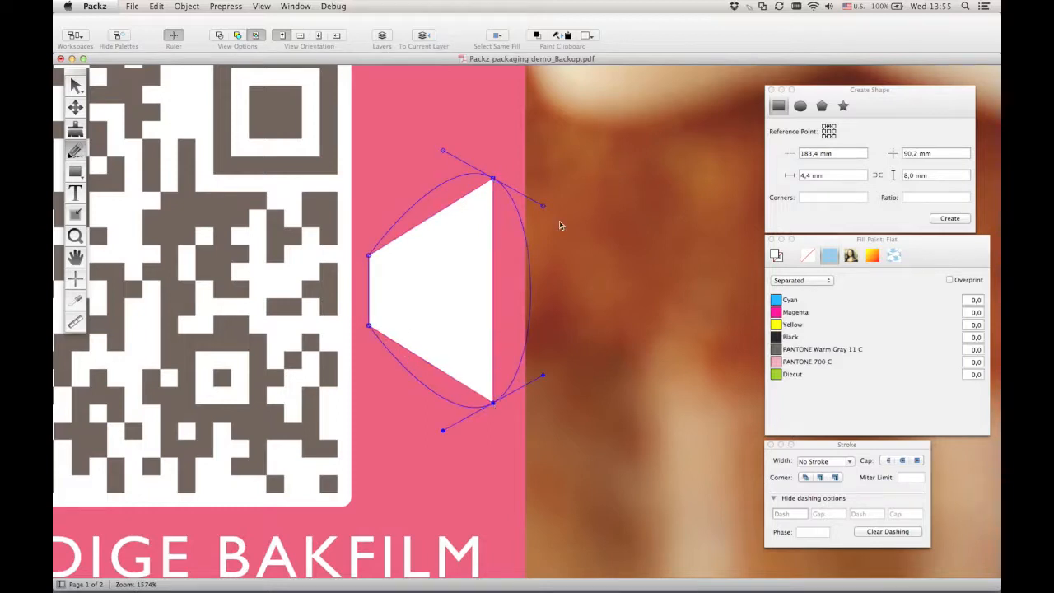
left_click(559, 221)
- Move the rounded white shape left until it touches the white field of the QR code
left_click(75, 107)
left_click(403, 280)
left_click_drag(406, 284, 389, 281)
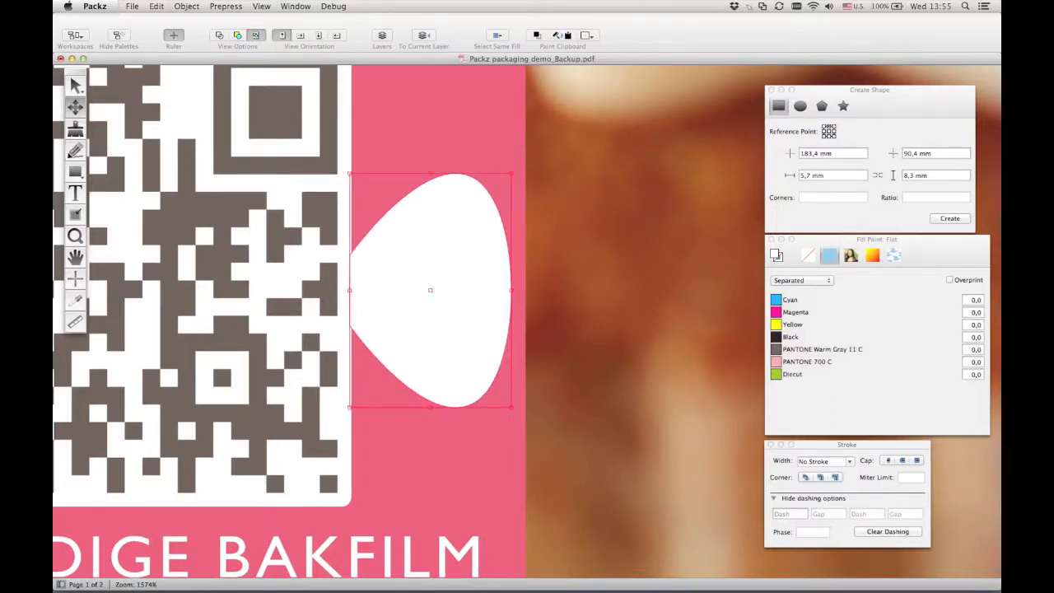
- Give the pale pink packaging background a vertical gradient fill with an extra color stop at 27%
left_click(261, 6)
left_click(270, 87)
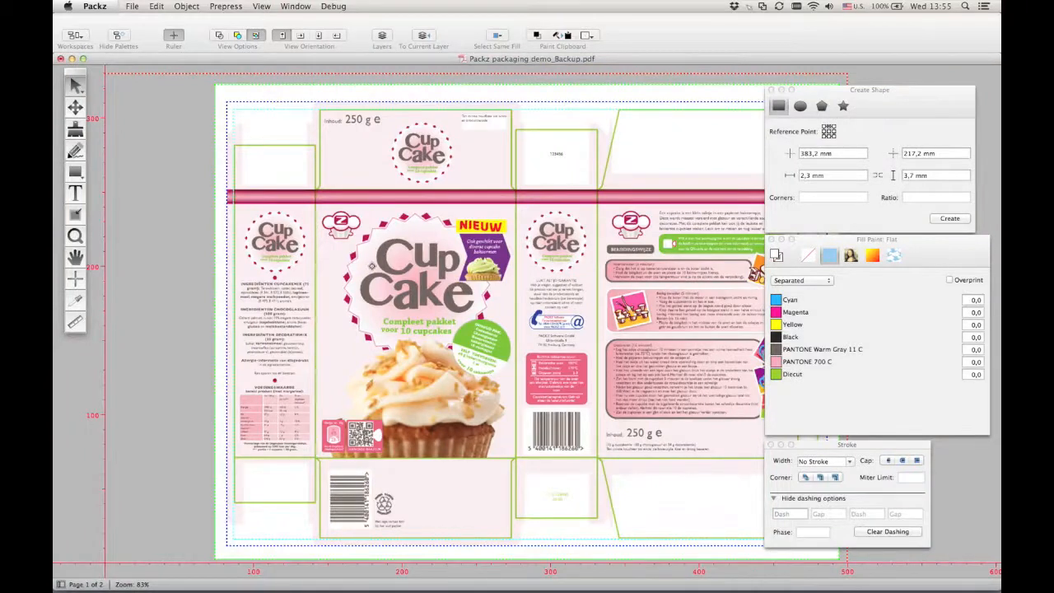
left_click(327, 262)
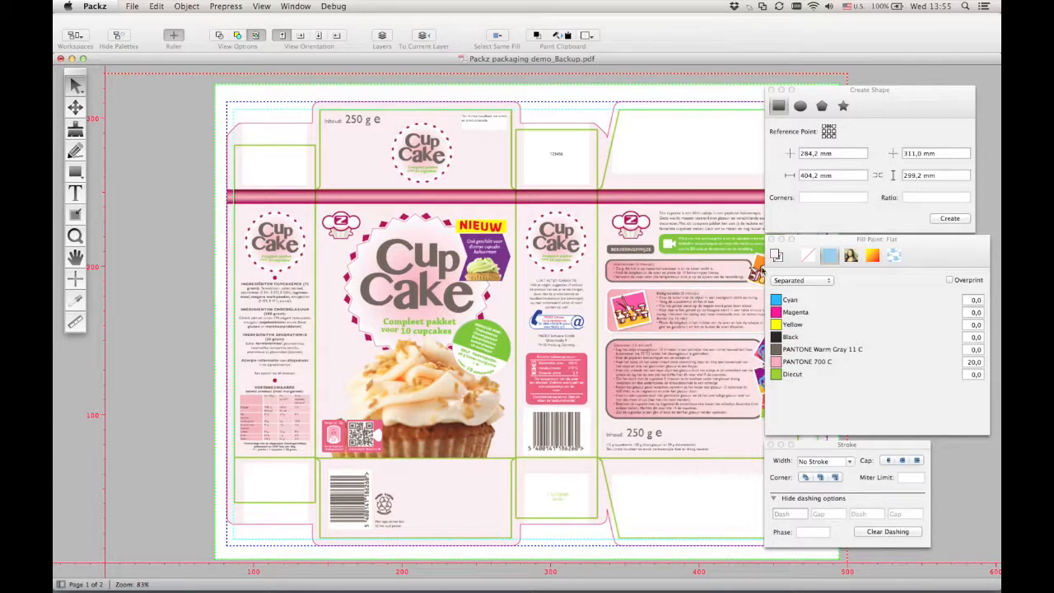
left_click(776, 256)
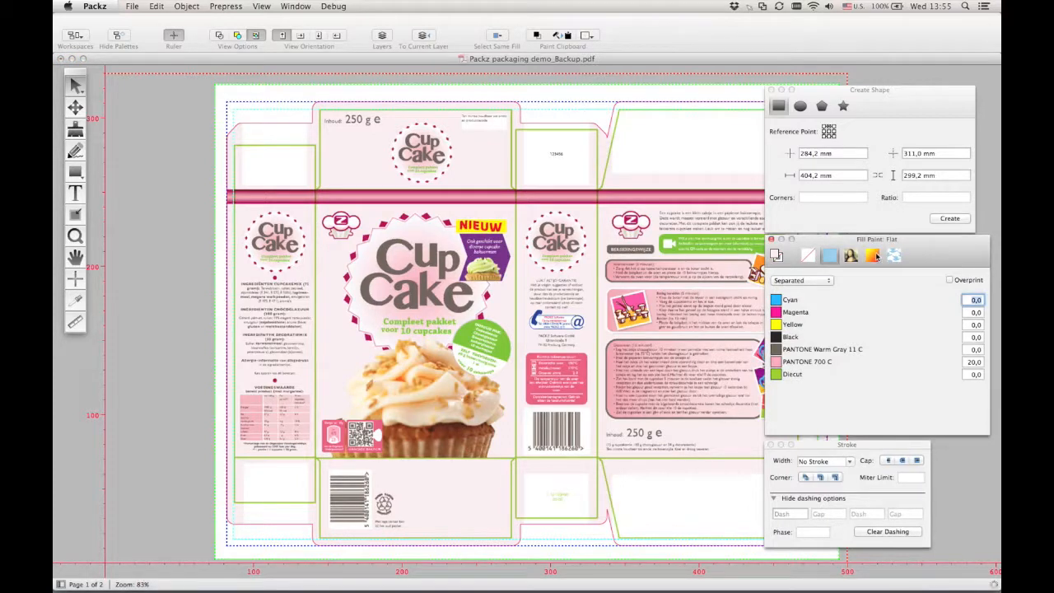
left_click(872, 256)
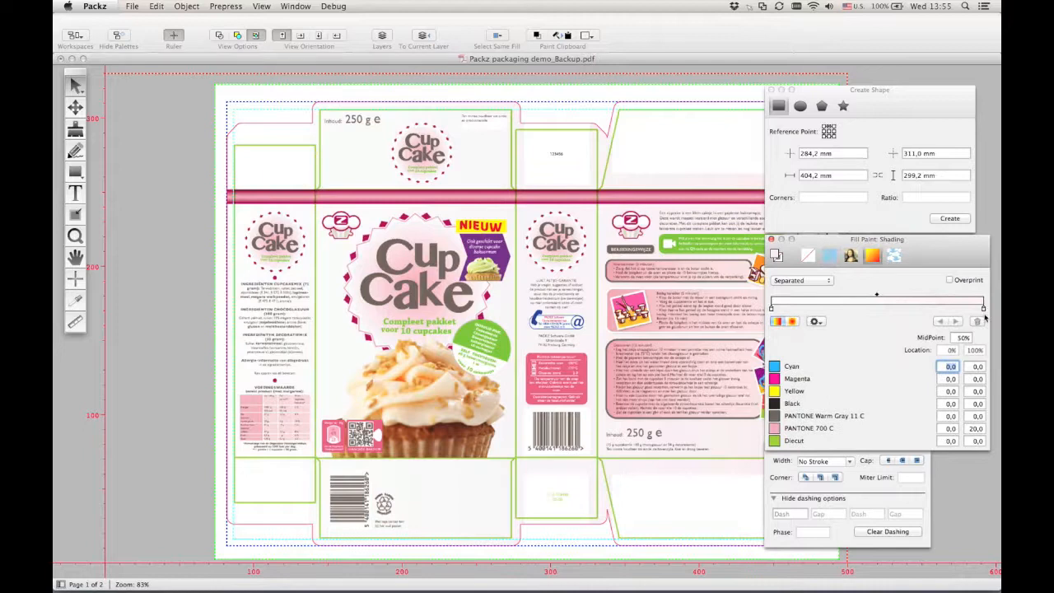
left_click_drag(924, 304, 829, 309)
left_click(814, 321)
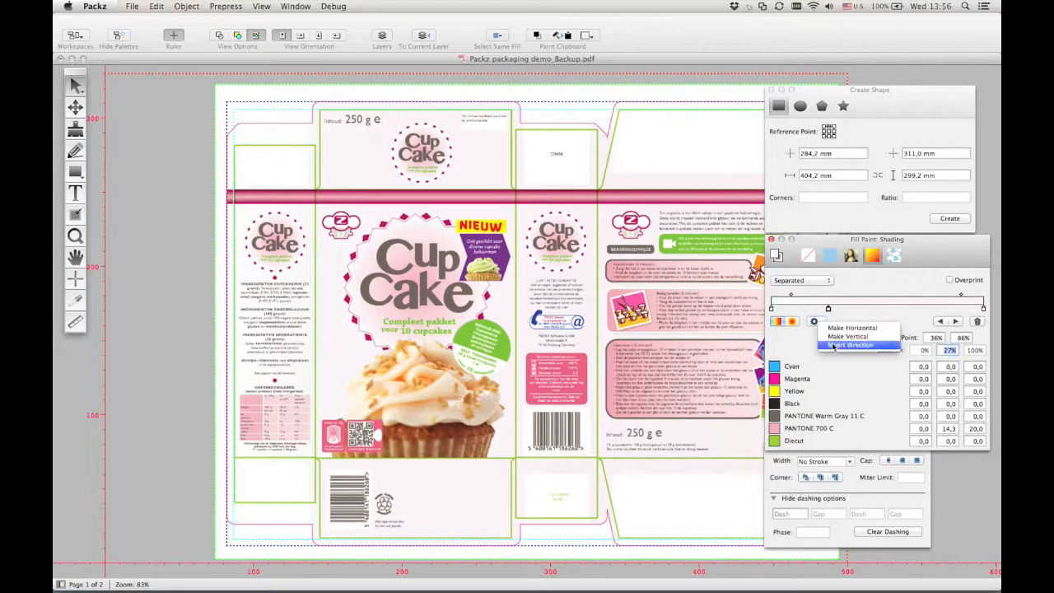
left_click(839, 329)
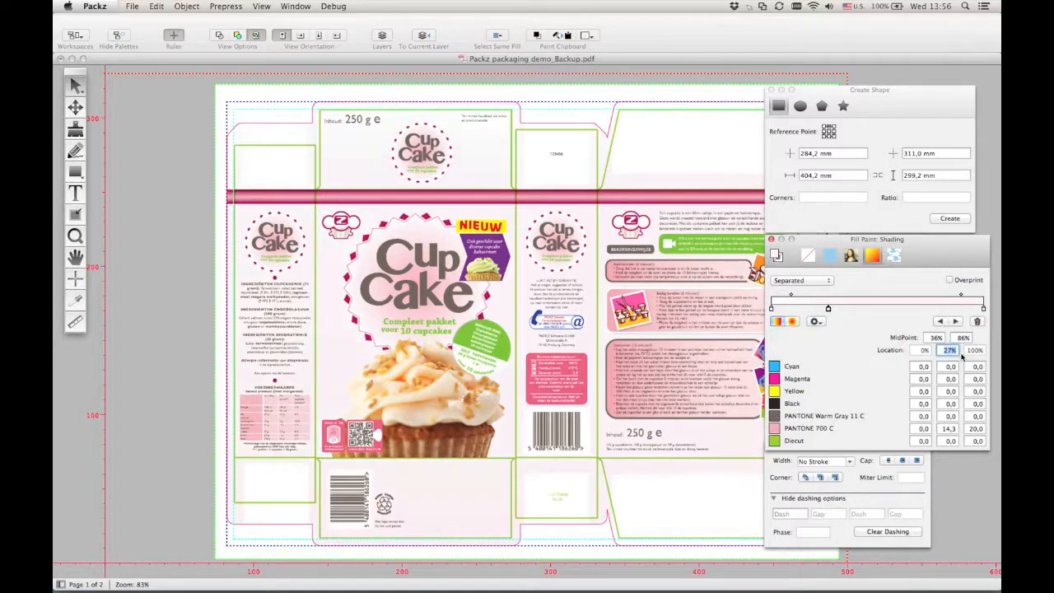
- Set the background gradient's end stop to 100% PANTONE 700 C and shift its last midpoint to 28%
left_click(976, 428)
type("100")
key("Return")
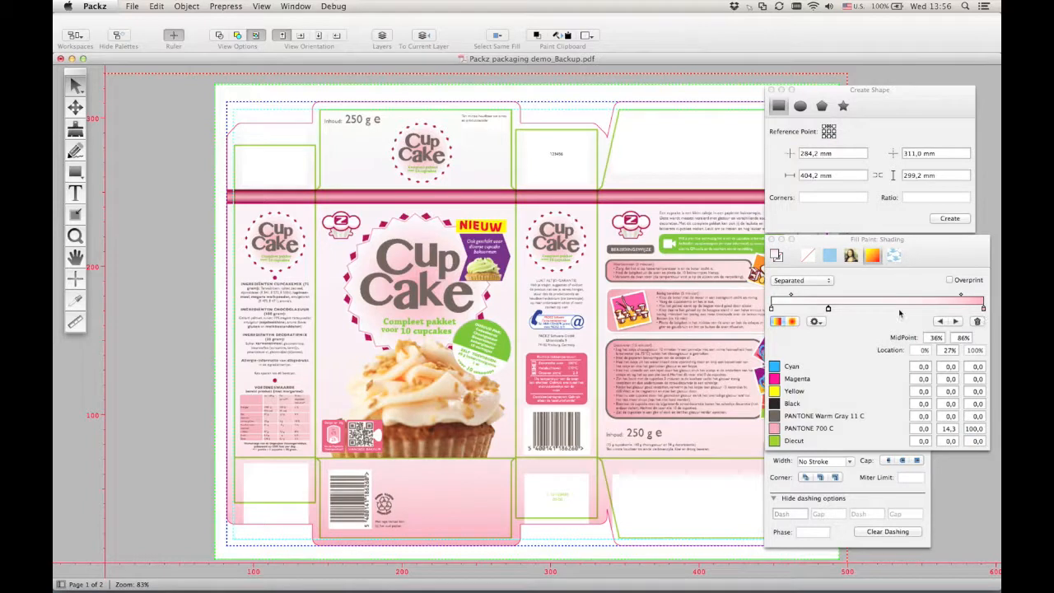
left_click_drag(961, 294, 872, 296)
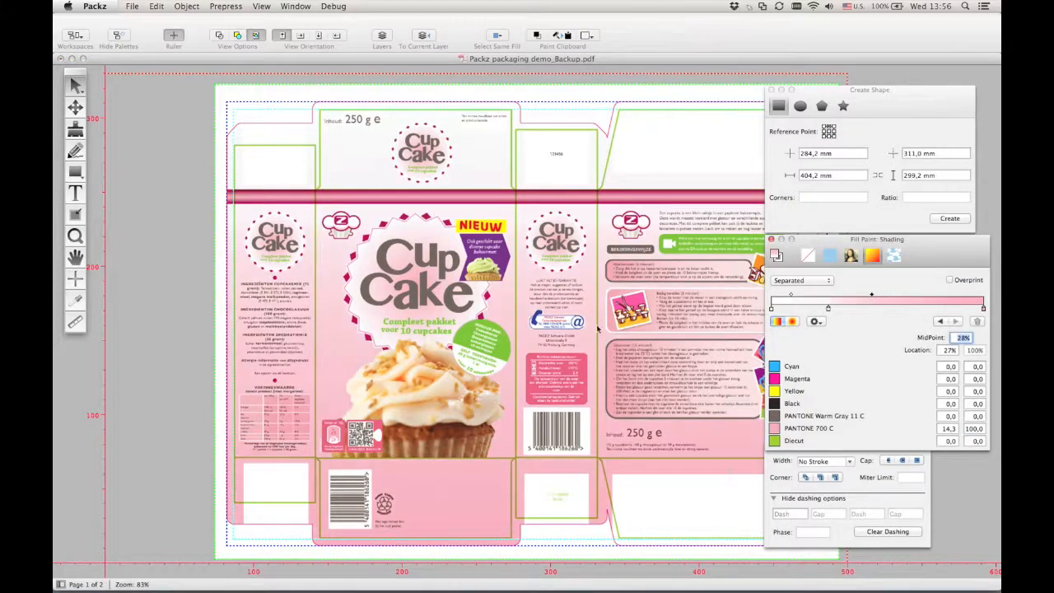
- Set the gradient midpoint of the large front Cup Cake badge to 23% and copy its paint
left_click(370, 315)
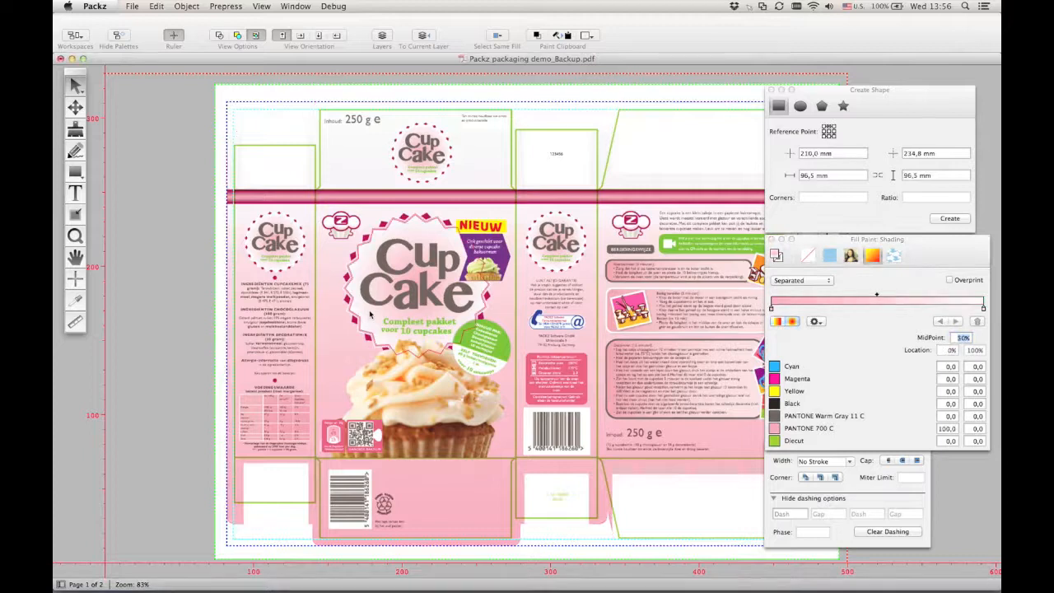
left_click_drag(879, 296, 816, 298)
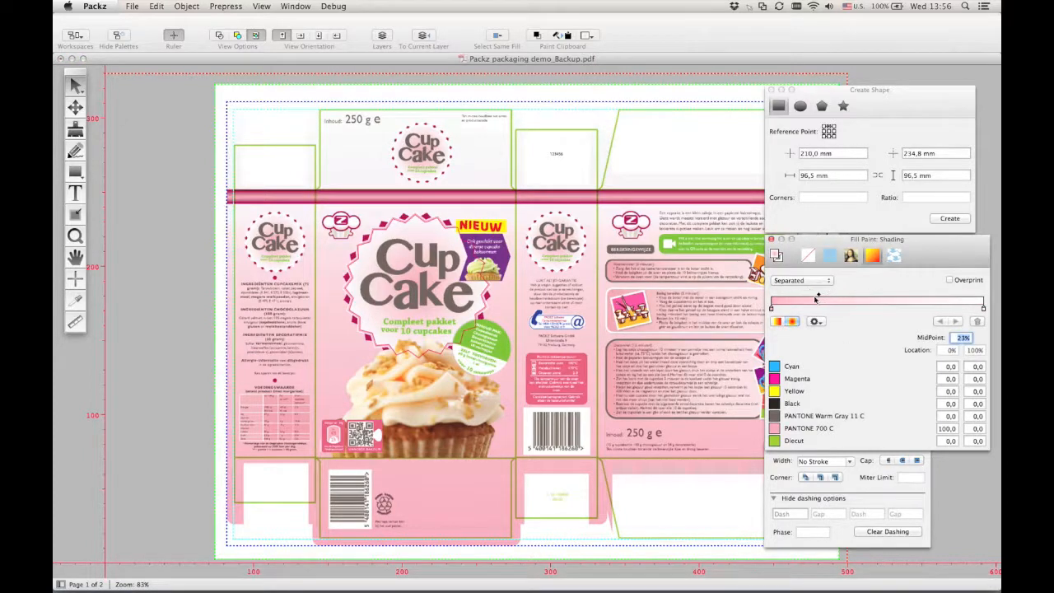
left_click(555, 36)
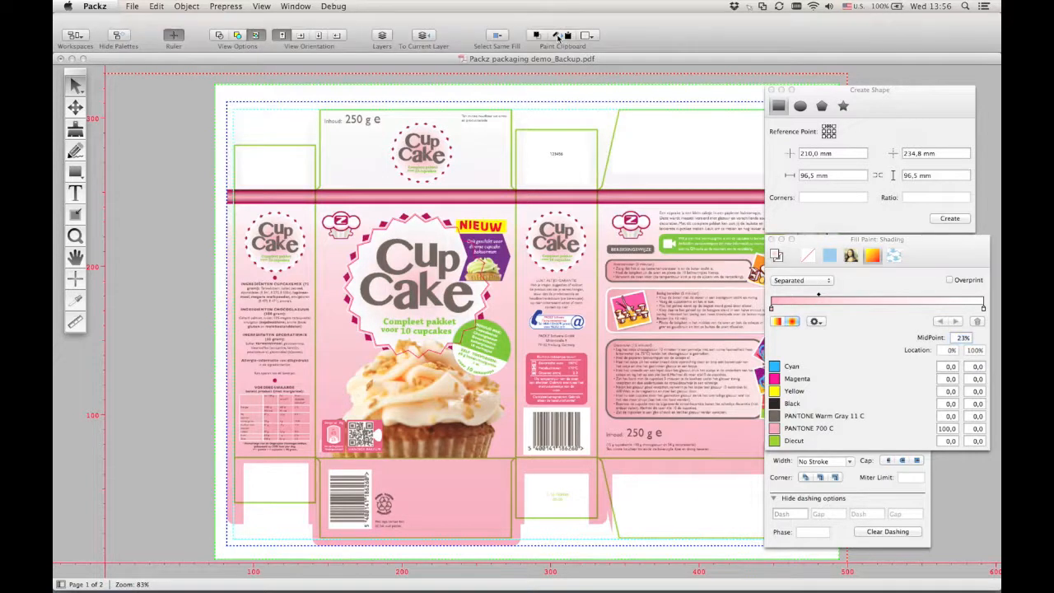
- Apply the copied badge gradient to the three small Cup Cake logos on the top flap and both side panels
left_click(403, 168)
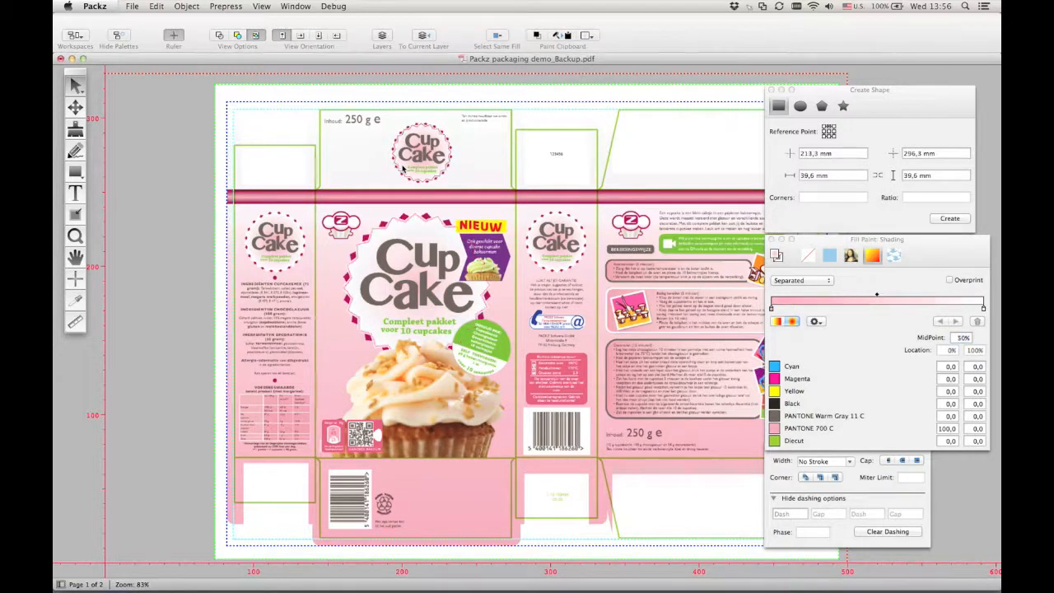
left_click(586, 35)
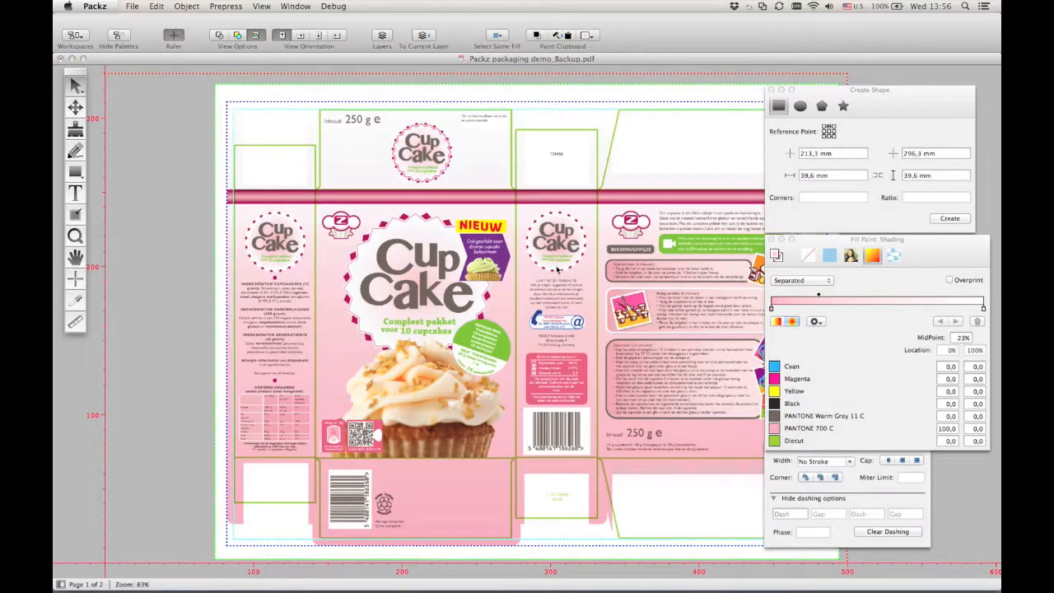
left_click(556, 267)
left_click(585, 35)
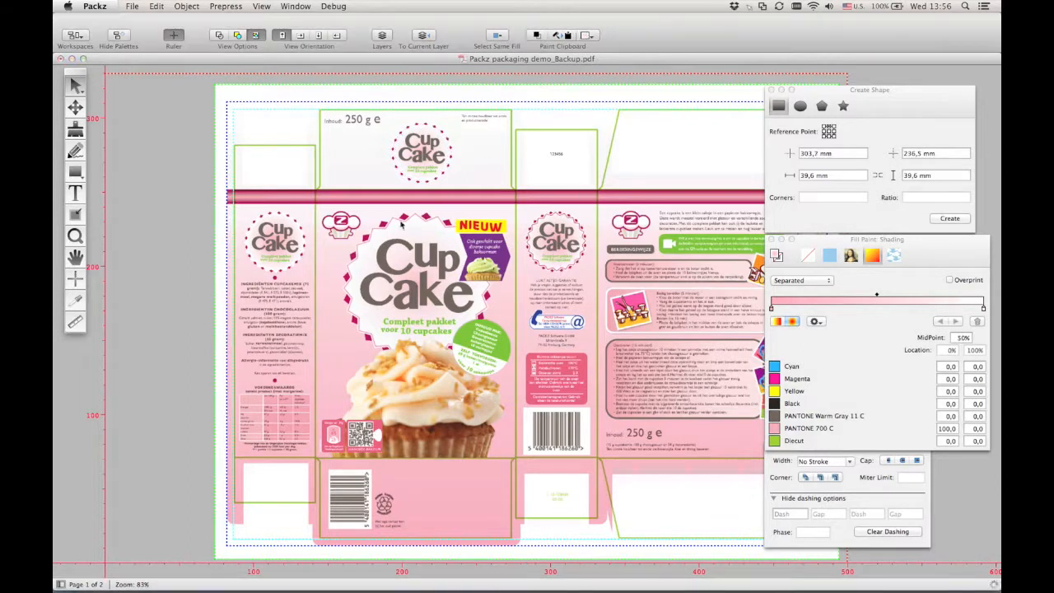
left_click(296, 235)
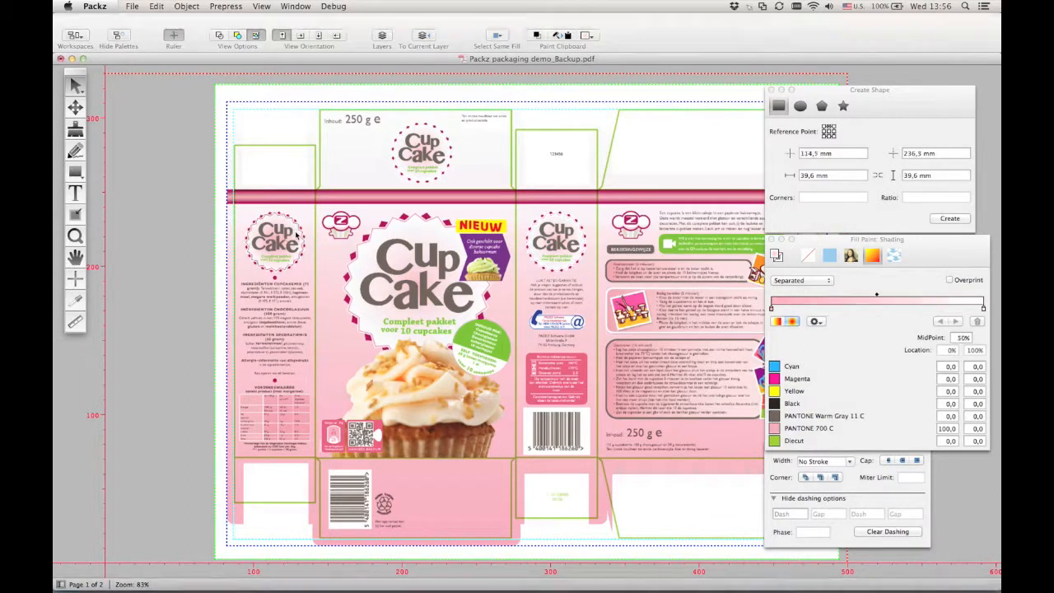
left_click(585, 35)
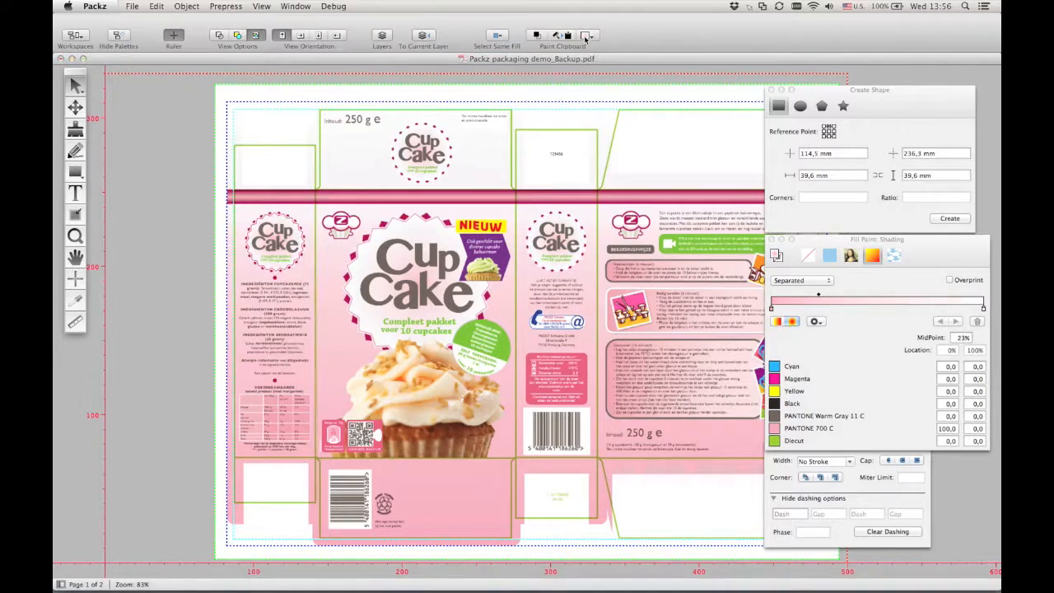
left_click(287, 122)
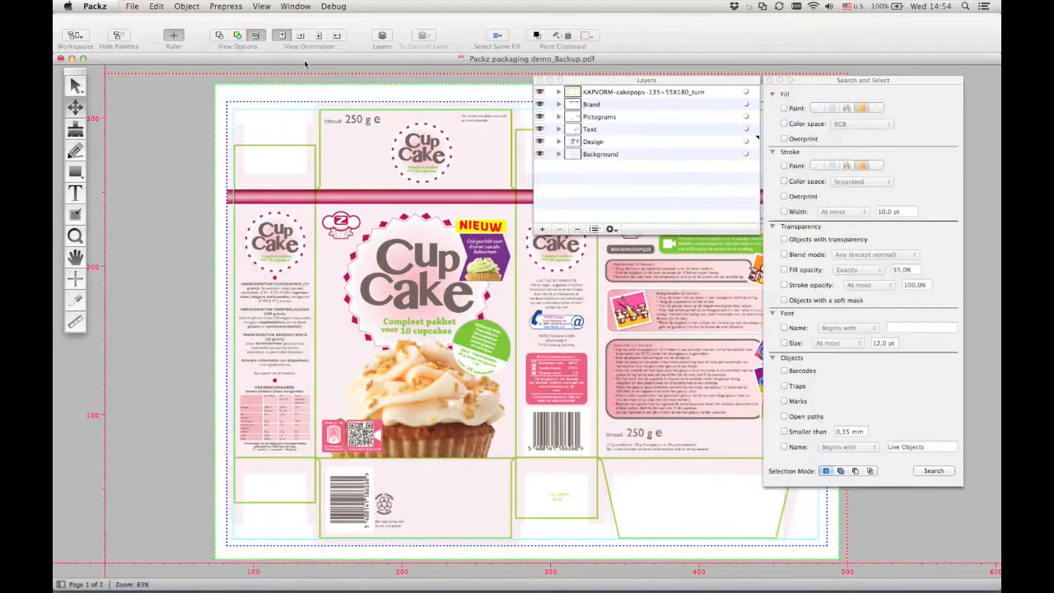
- Switch to the outline view and search for all strokes with a width of at most 0,5 pt
left_click(261, 6)
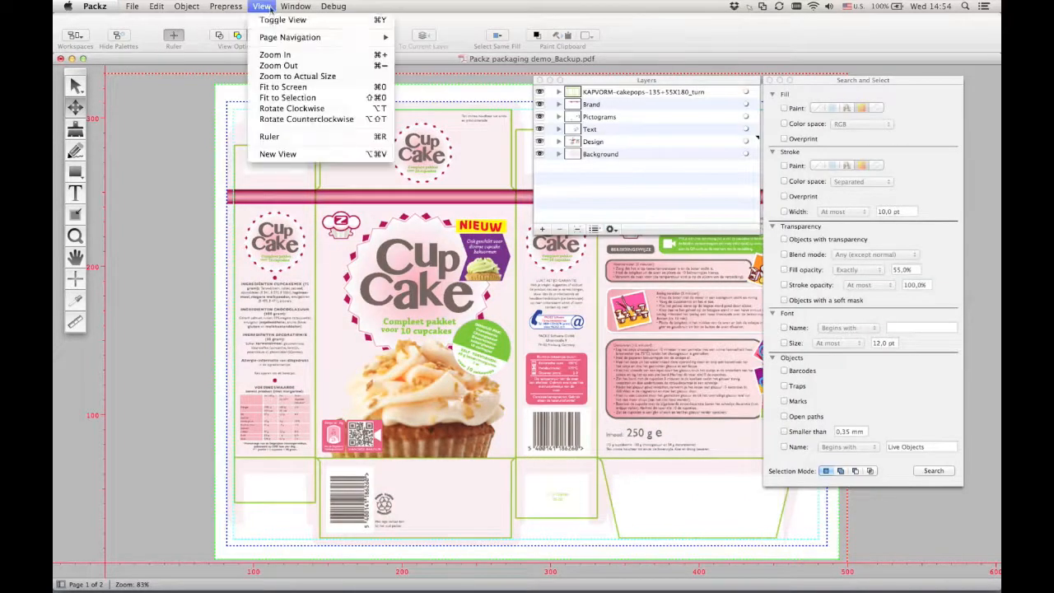
left_click(271, 20)
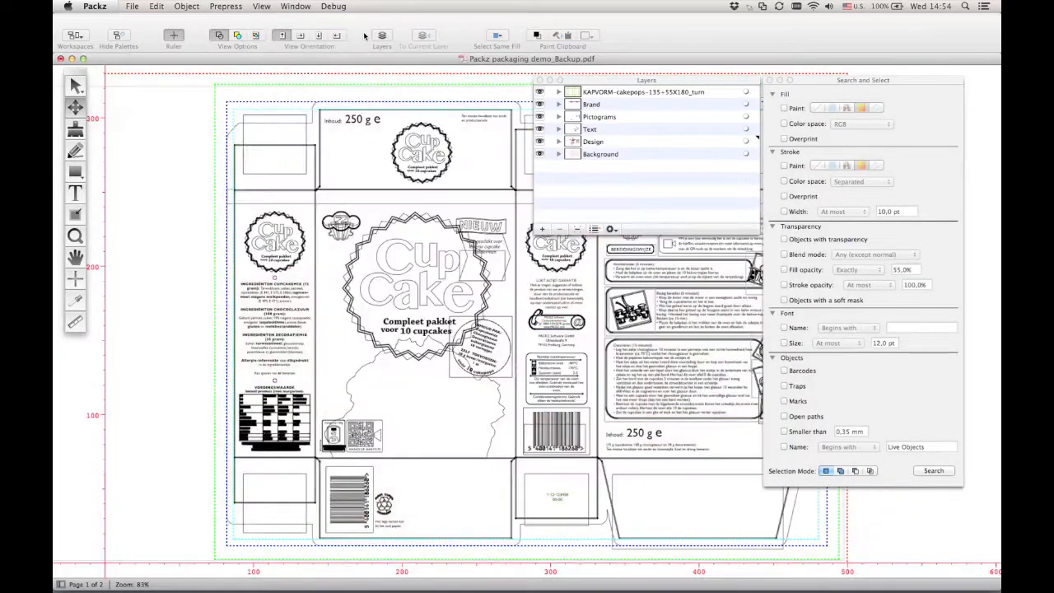
left_click(794, 213)
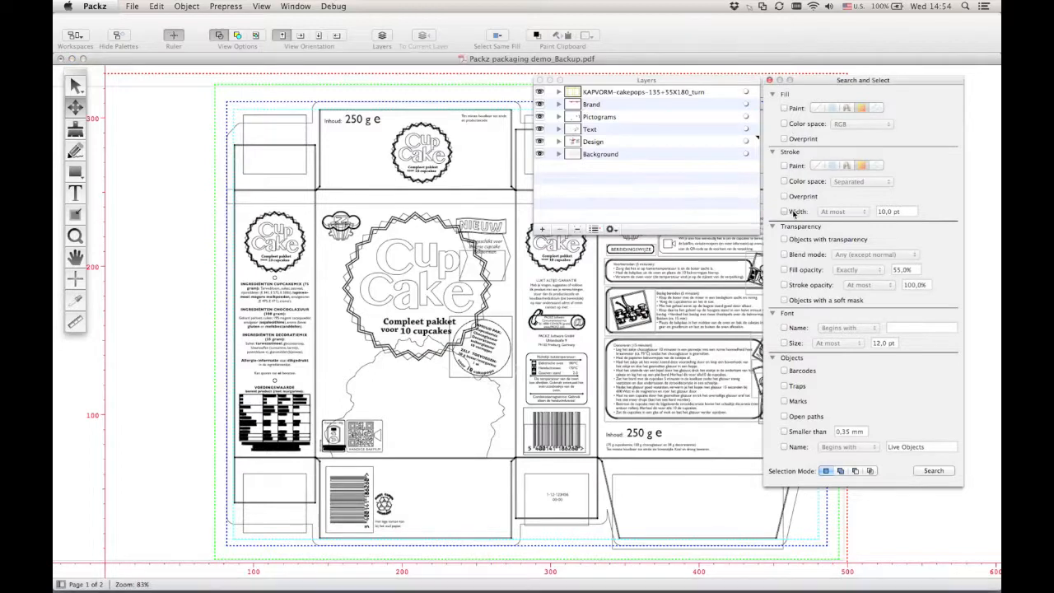
left_click(860, 214)
left_click(856, 214)
left_click_drag(905, 215, 876, 215)
type("0,5")
left_click(933, 471)
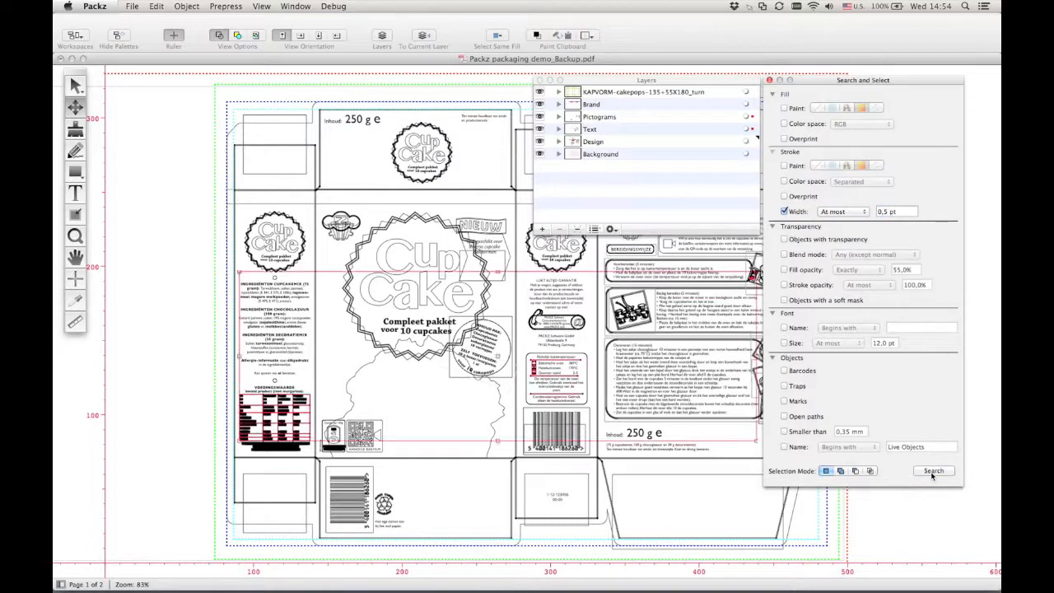
- Search for objects with a soft mask, and for text with a font size of at most 5 pt
left_click(803, 216)
left_click(933, 471)
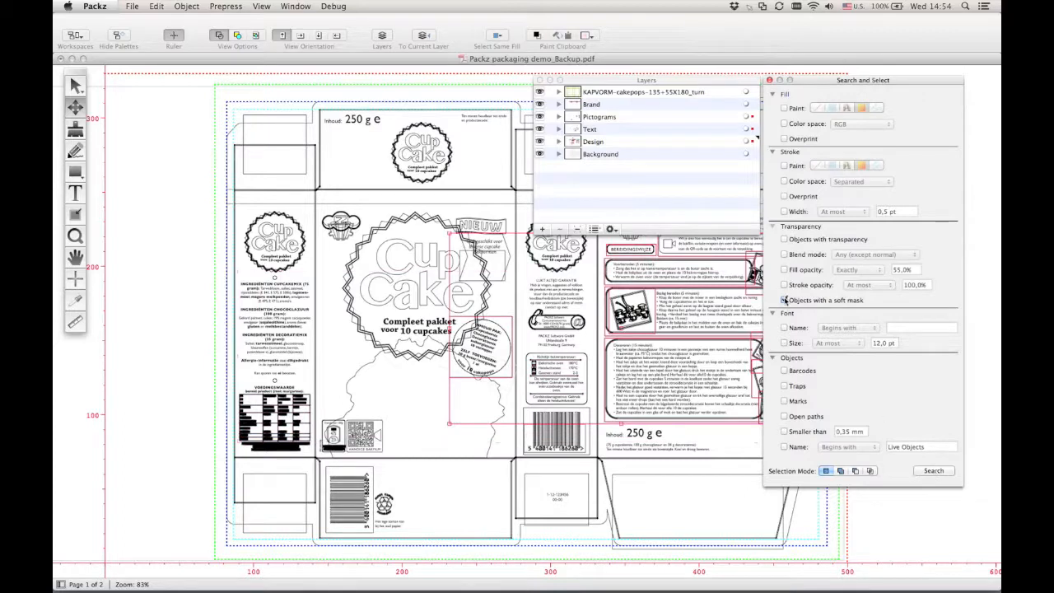
left_click(785, 343)
left_click(876, 343)
type("5")
left_click(932, 470)
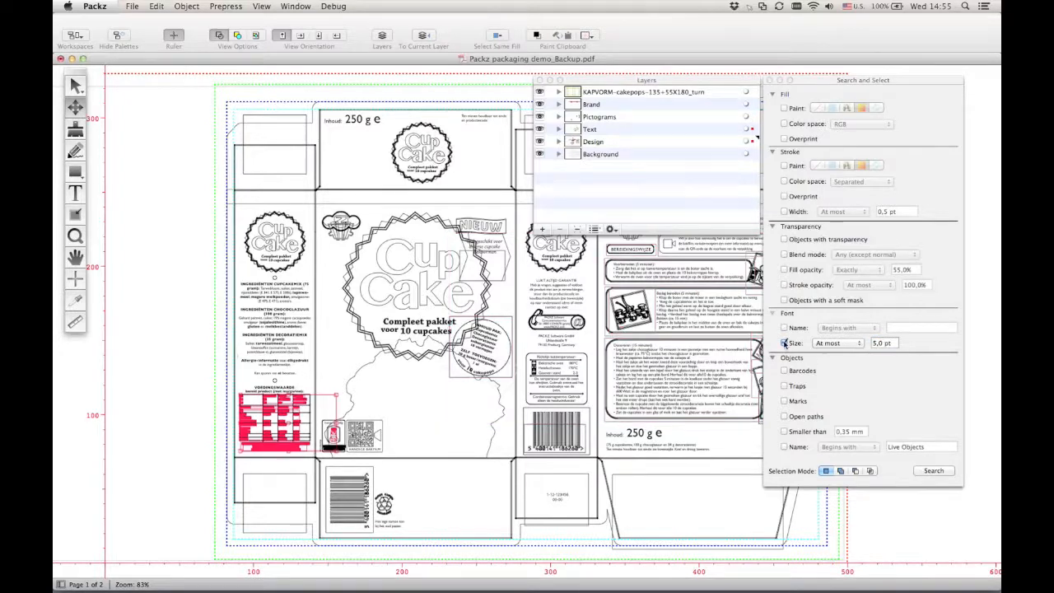
left_click(784, 343)
- Rename the outer placeholder frame around the side panel barcode as "Live Objects to database: barcode" in the layer list
left_click(75, 237)
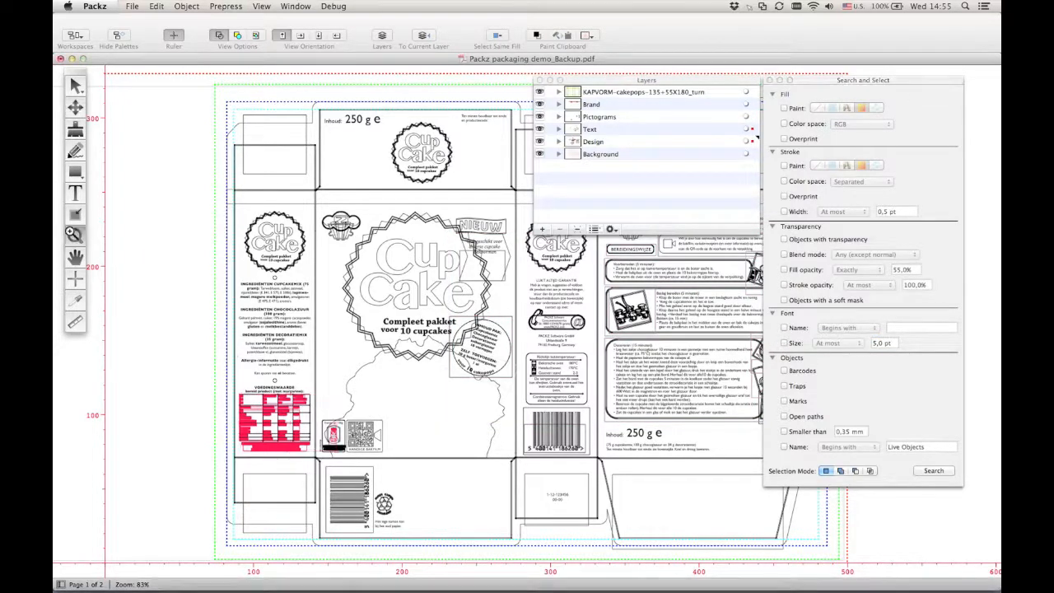
left_click_drag(595, 460, 600, 464)
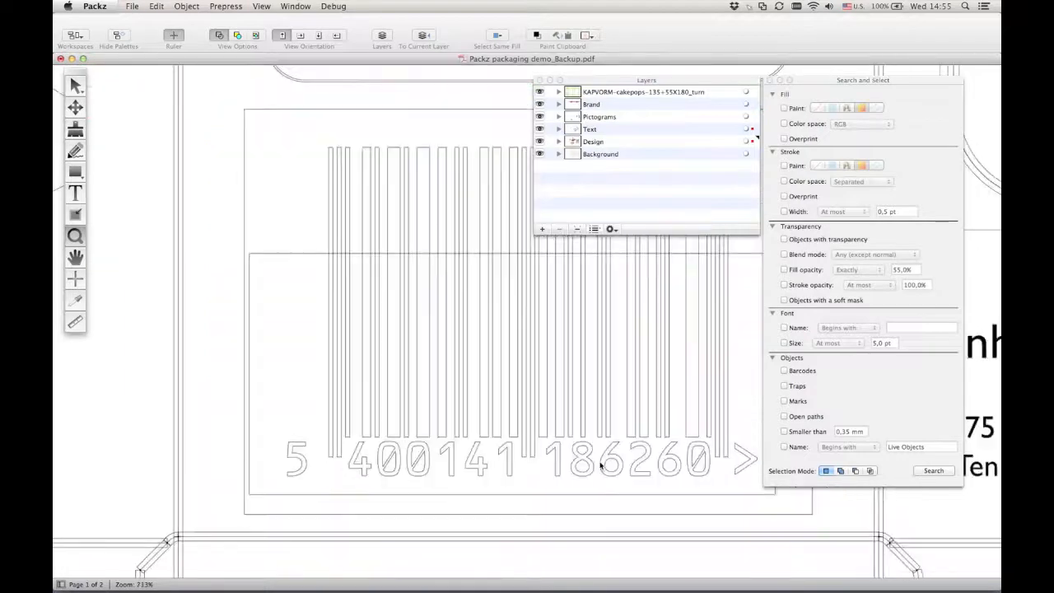
left_click(81, 90)
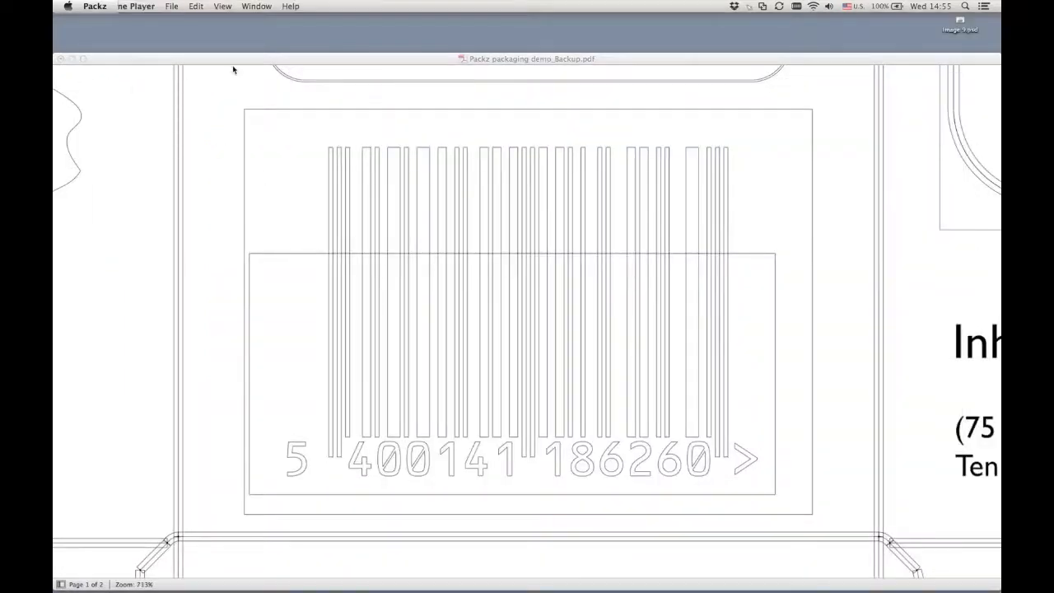
left_click(74, 84)
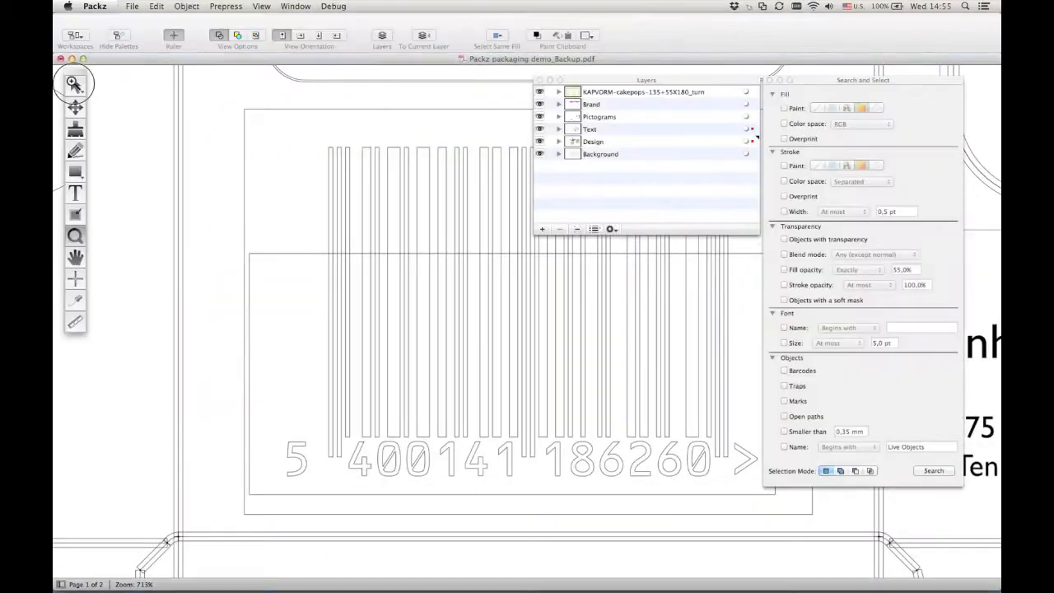
left_click(245, 113)
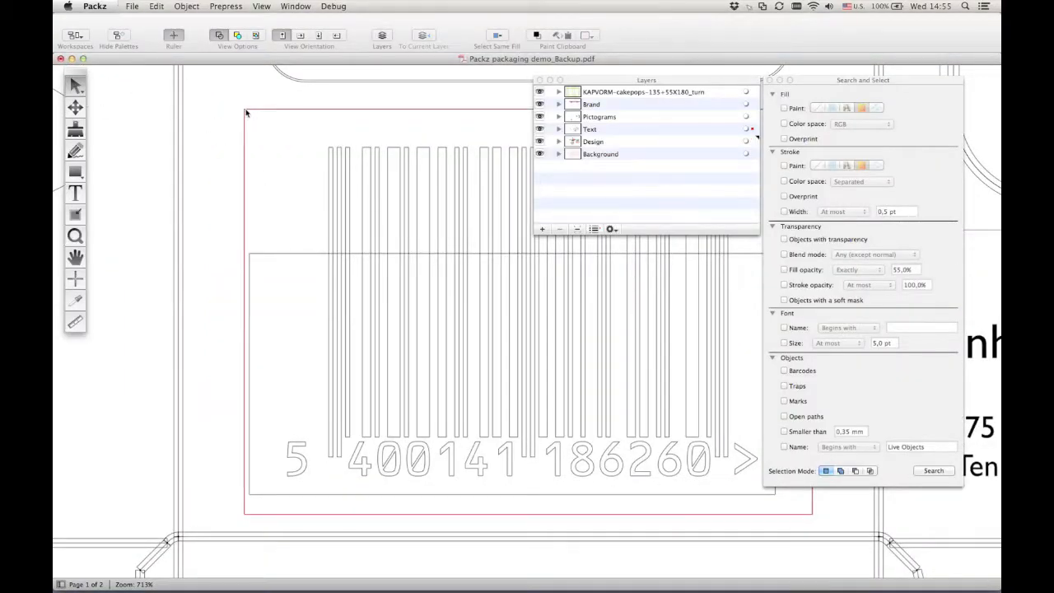
left_click(593, 229)
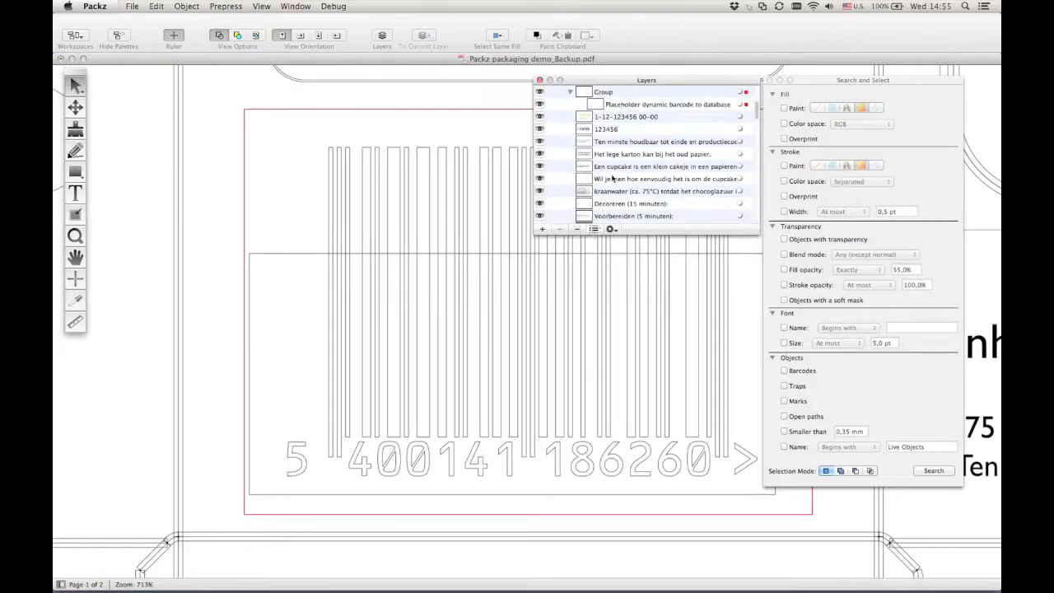
left_click(624, 106)
left_click(624, 105)
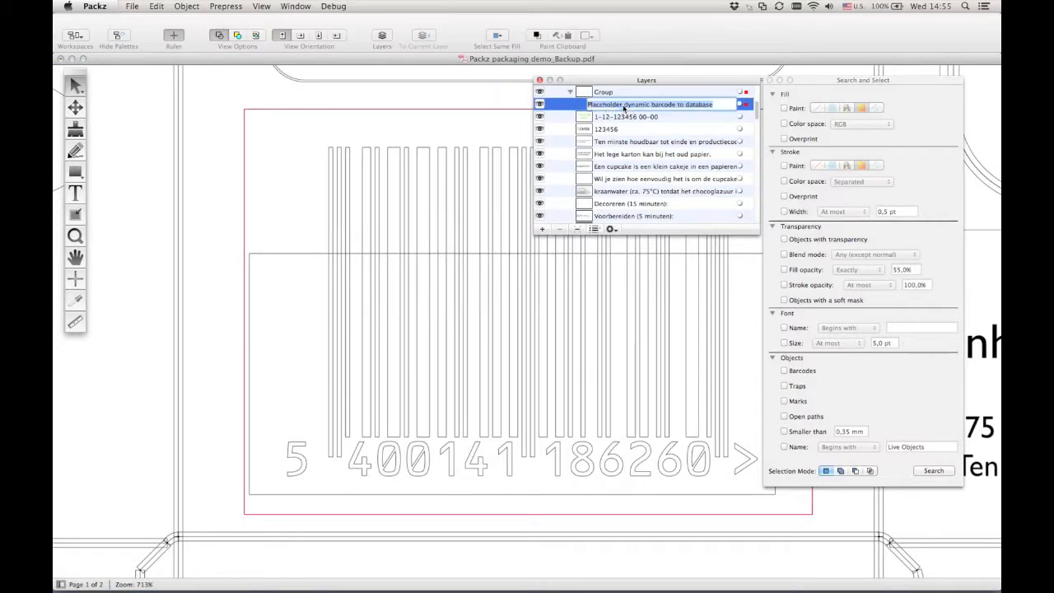
type("Live Objects t")
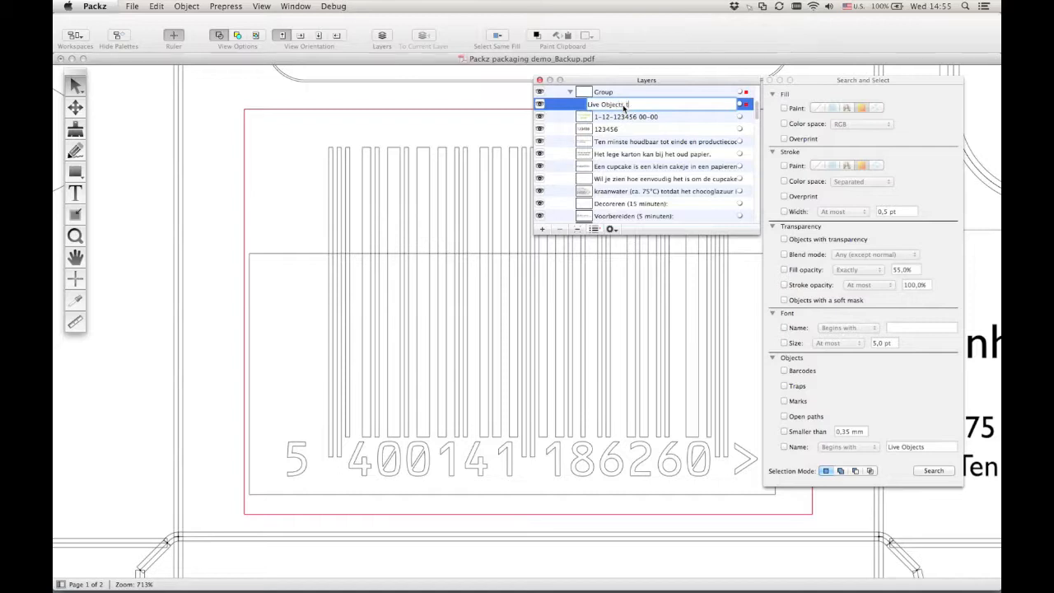
type("o database: barcode")
key("Return")
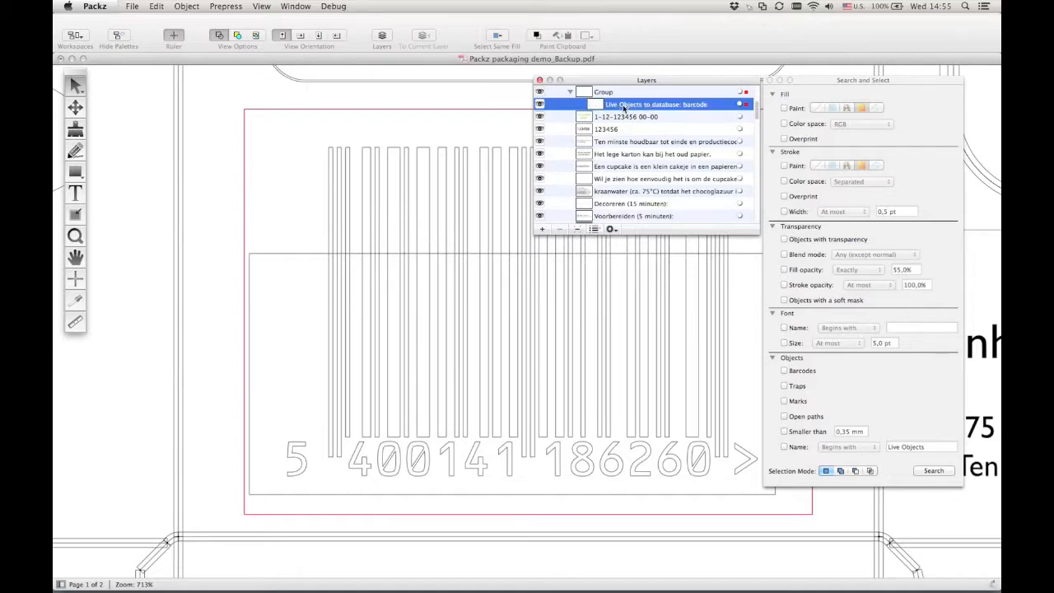
- Deselect everything, search for objects whose name begins with "live", and reveal the match in the layer list
left_click(571, 93)
left_click(209, 254)
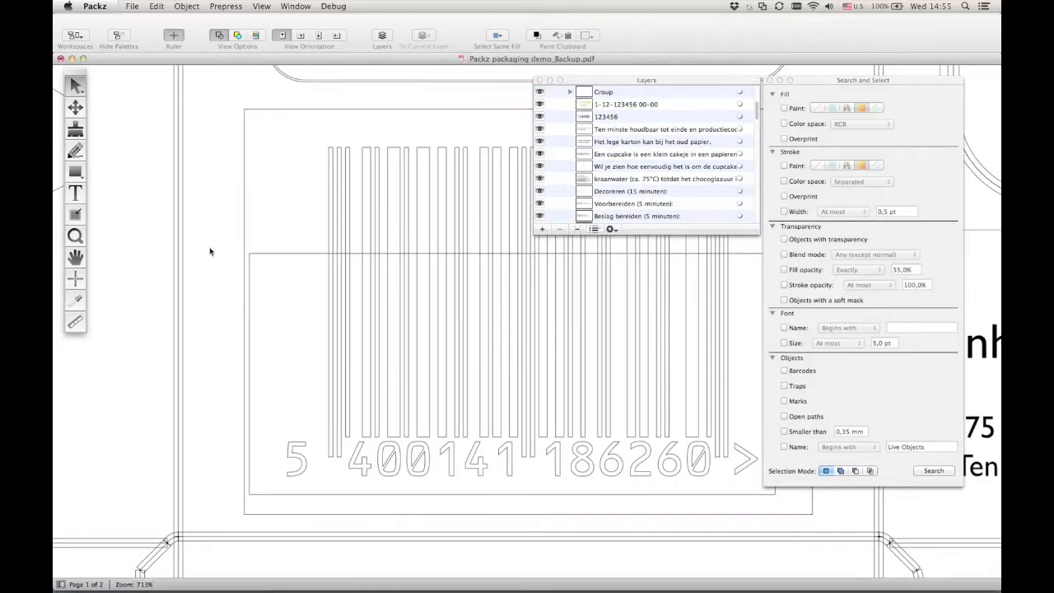
left_click(784, 446)
left_click(870, 447)
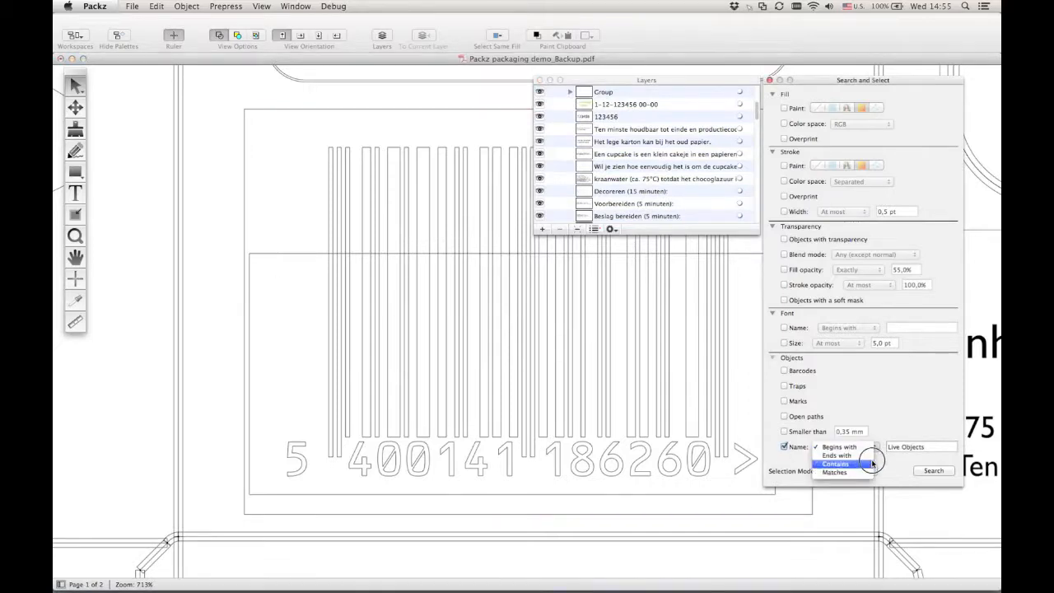
left_click_drag(928, 447, 883, 446)
type("live")
left_click(931, 471)
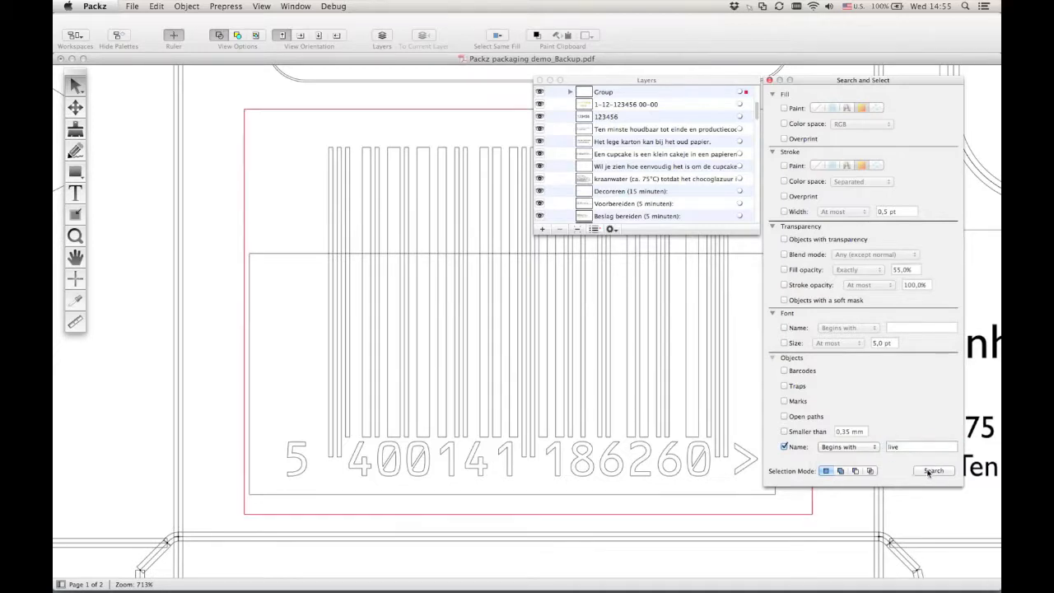
left_click(594, 229)
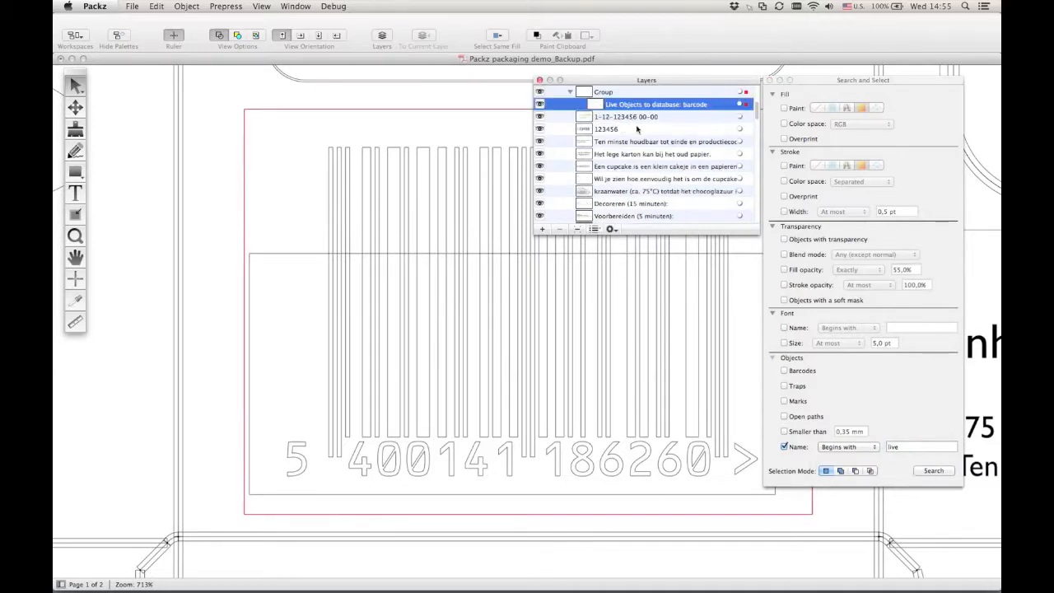
- Switch from the outline view back to the full-color view and fit the page to the screen
left_click(262, 6)
left_click(282, 19)
left_click(262, 7)
left_click(270, 87)
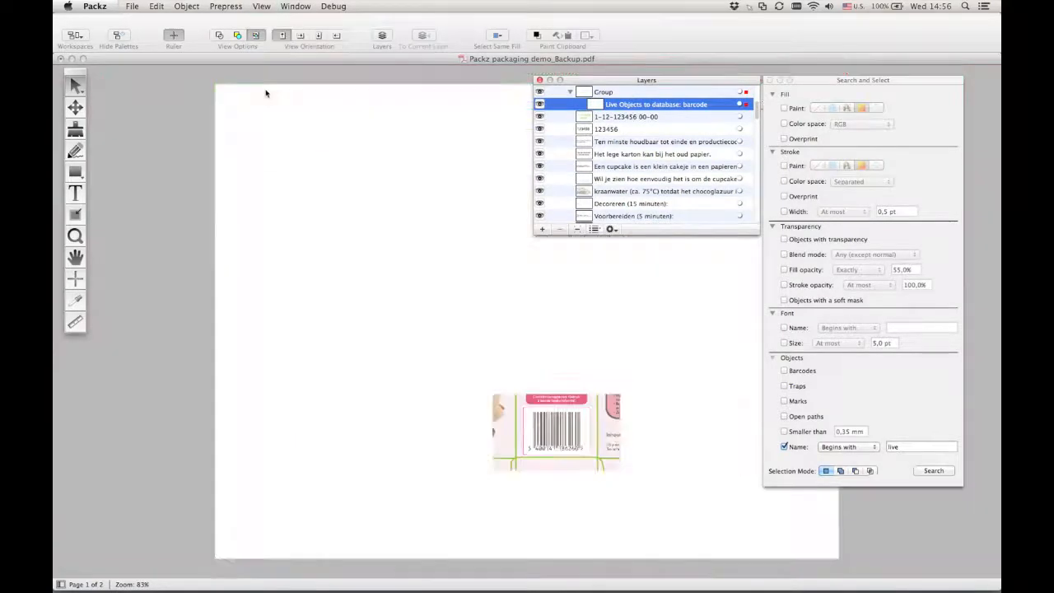
- Select the brown BEREIDINGSWIJZE banner shape on the back panel and load the Transparency workspace
left_click(74, 236)
left_click_drag(600, 272, 668, 242)
left_click_drag(75, 85, 75, 115)
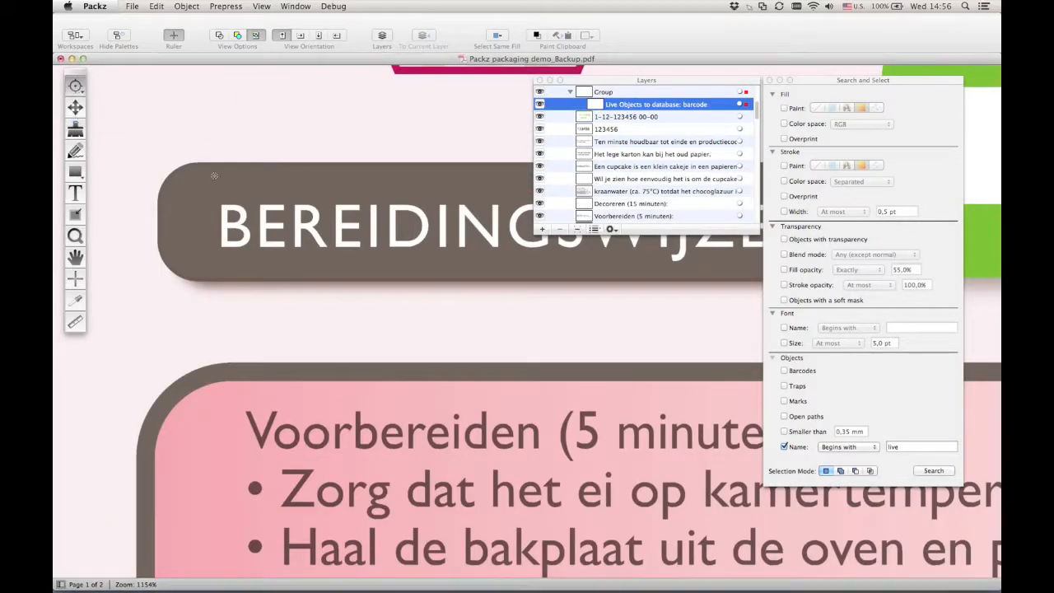
left_click(79, 34)
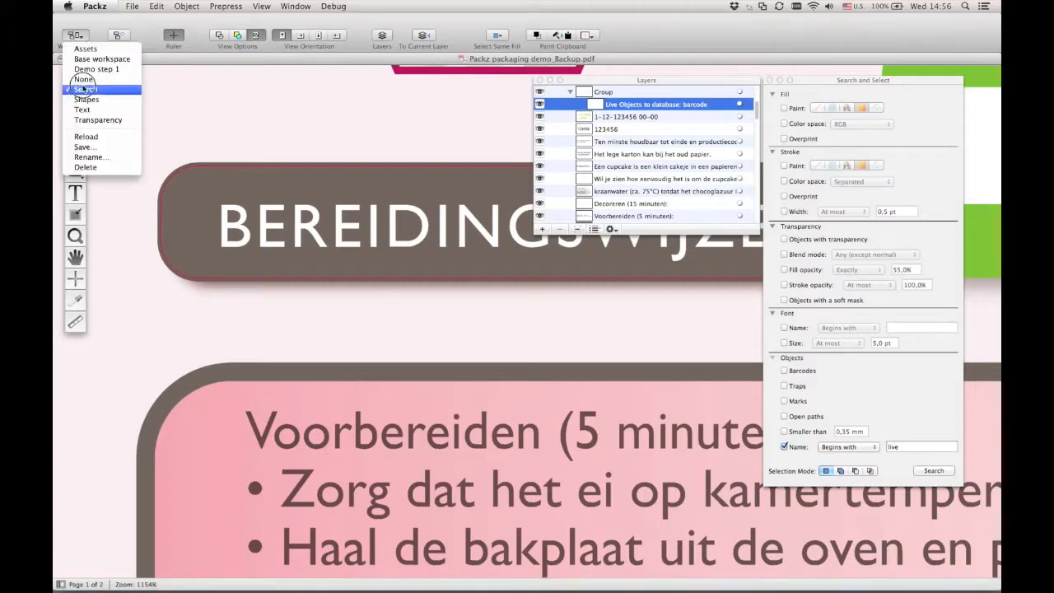
left_click(82, 117)
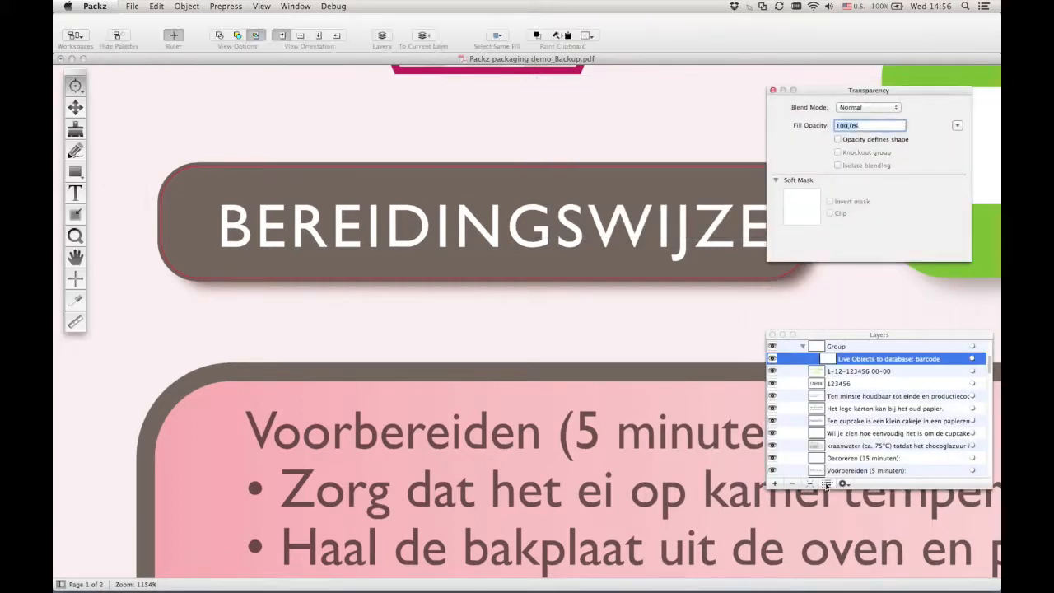
- Select the banner's soft-masked image within its group, invert the mask, turn off Clip, and set its fill opacity to 50%
left_click(827, 485)
left_click(978, 385)
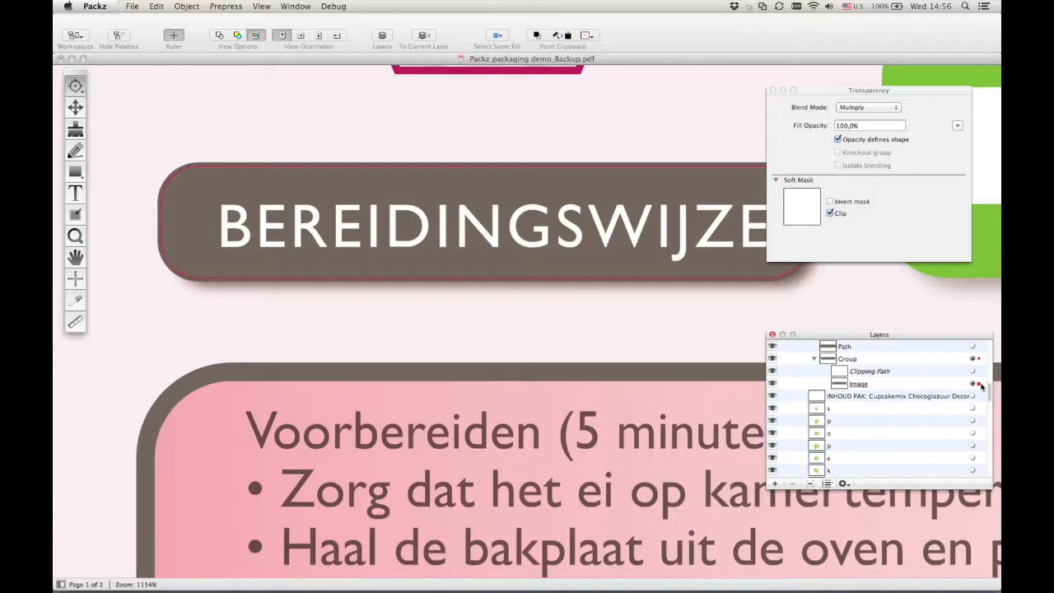
left_click(830, 202)
left_click(830, 214)
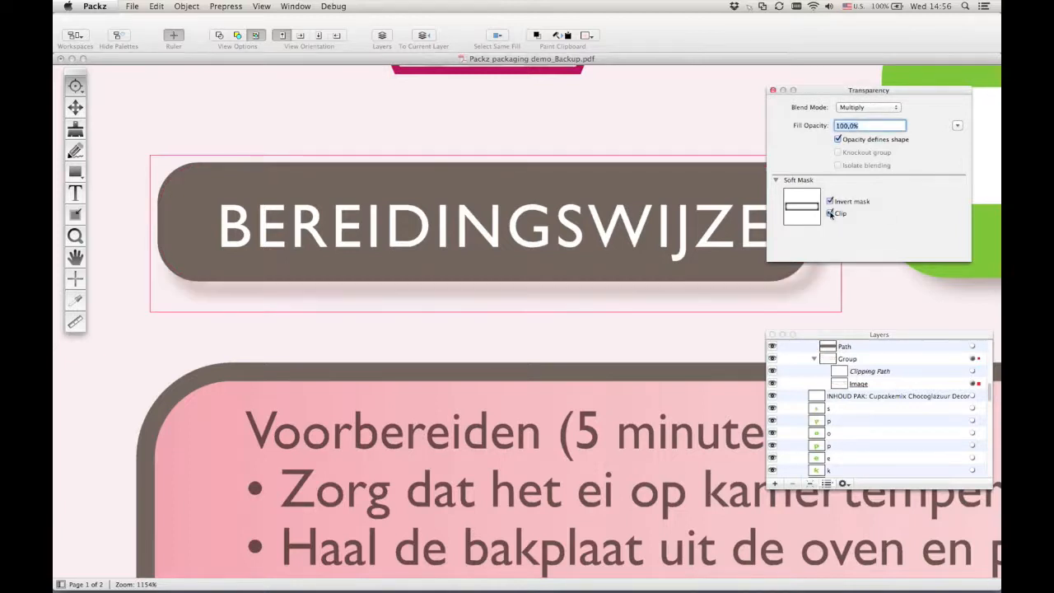
type("50")
key("Return")
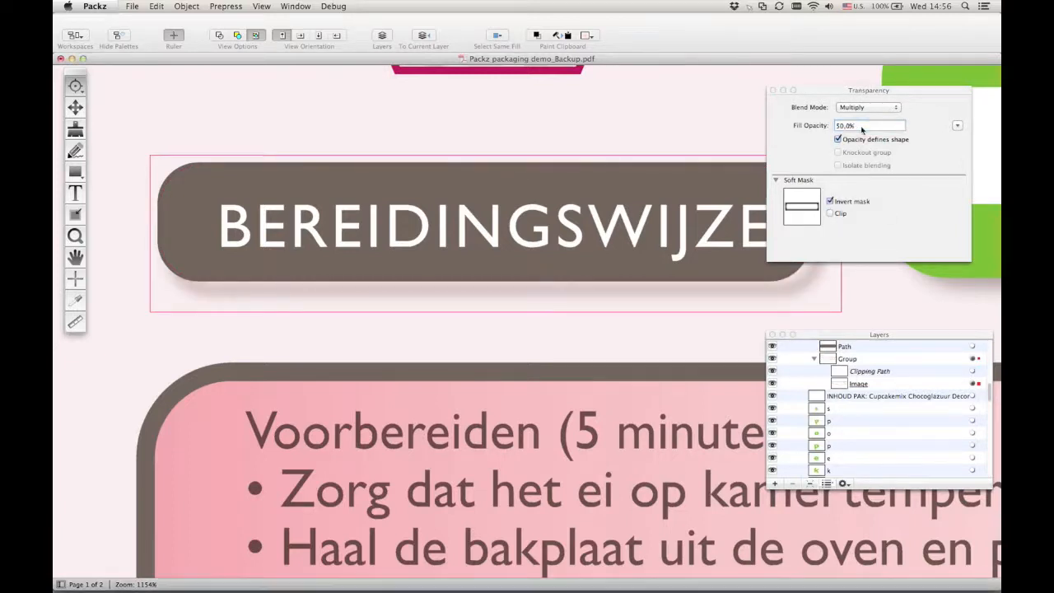
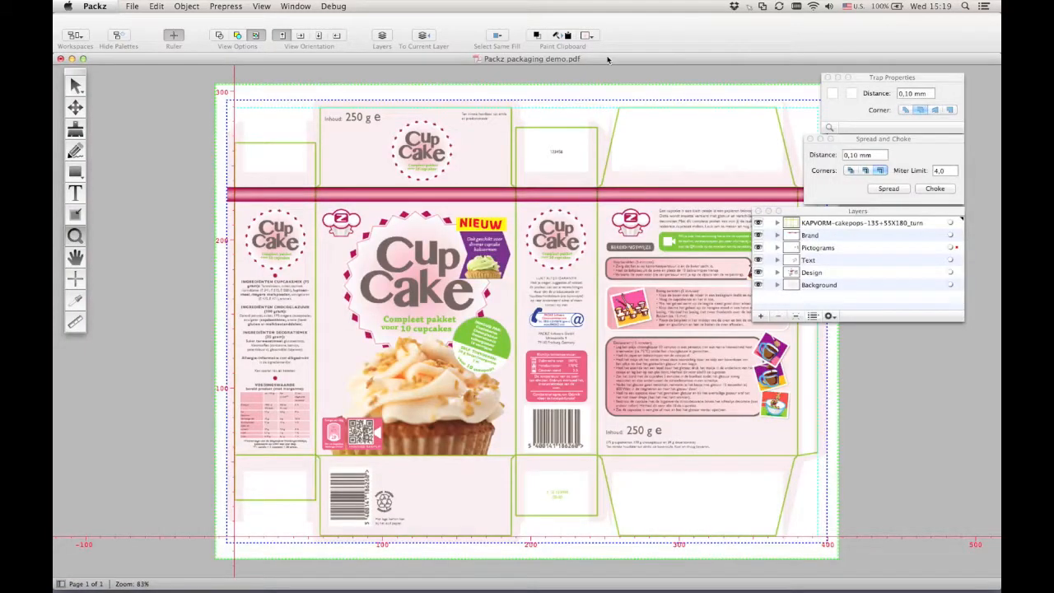
- Review the automatic trapping settings for distance, overlap, ink and luminosity difference without applying a trap
left_click(226, 6)
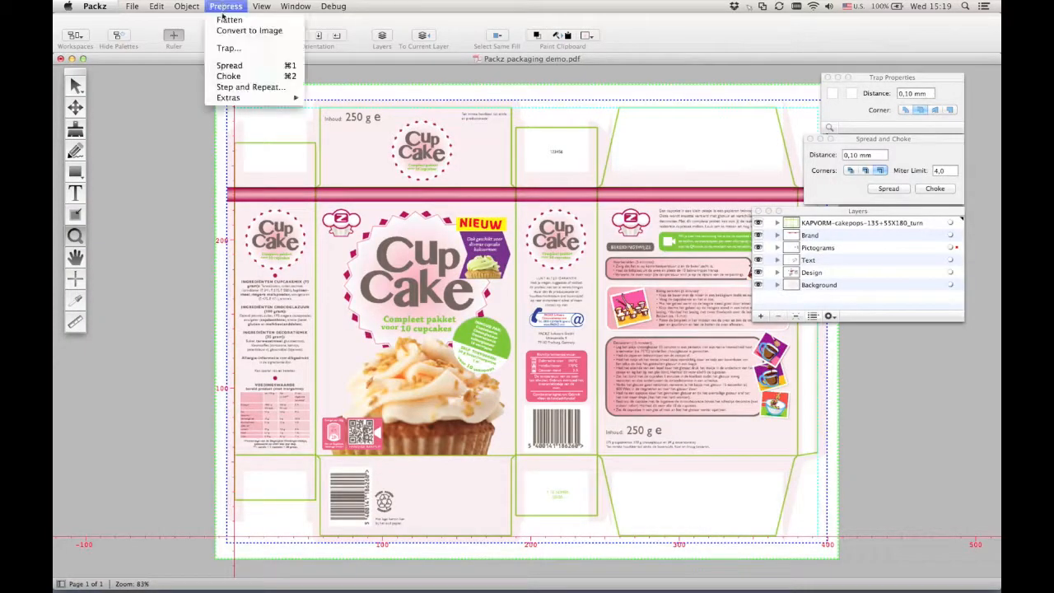
left_click(225, 48)
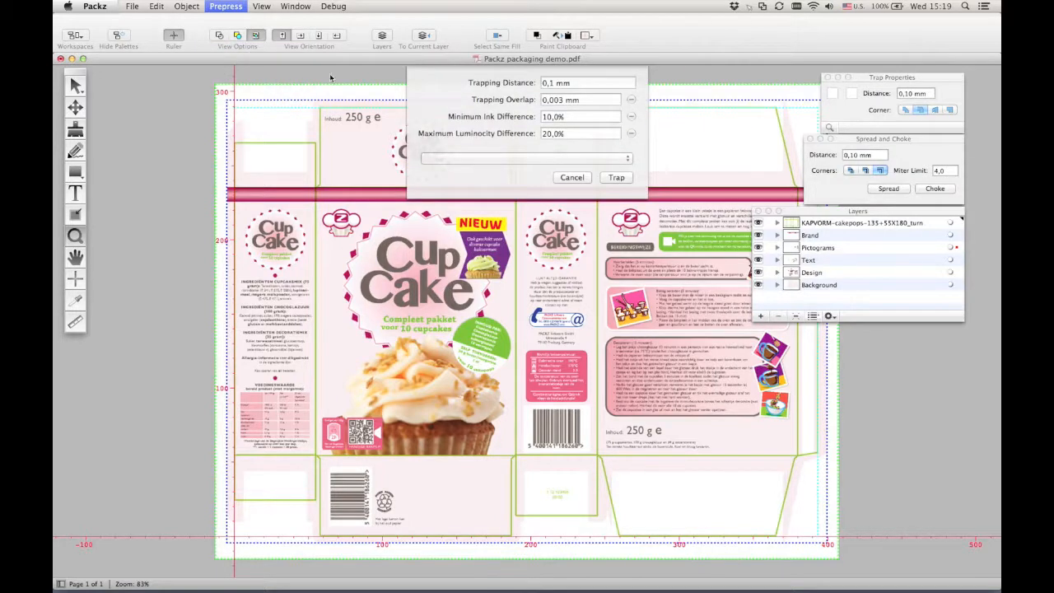
left_click(574, 178)
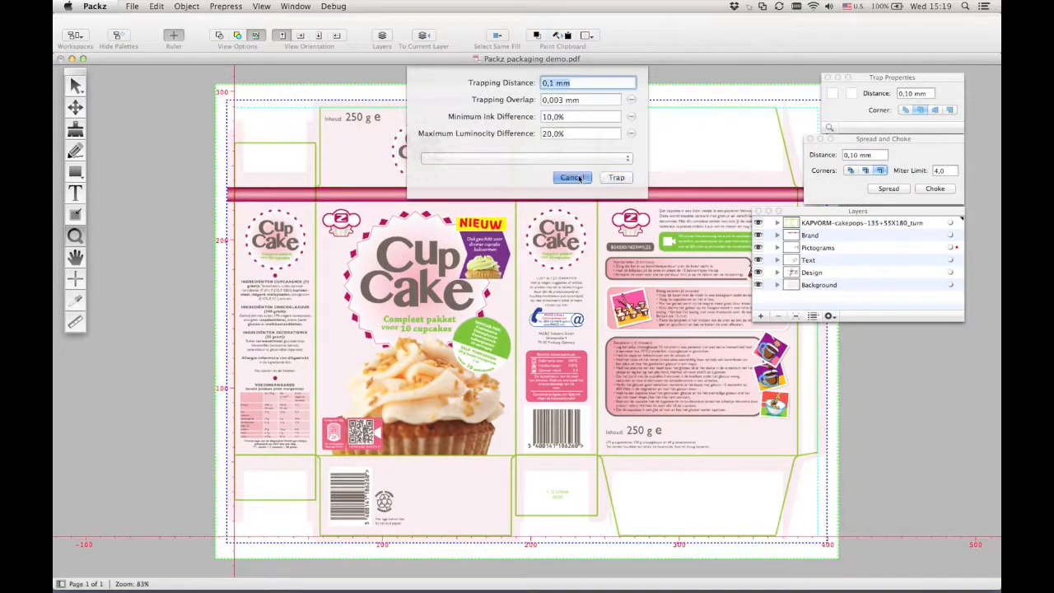
- Create a manual trap of 0,10 mm from the pale pink background into the cupcake image along its upper contour
left_click(78, 214)
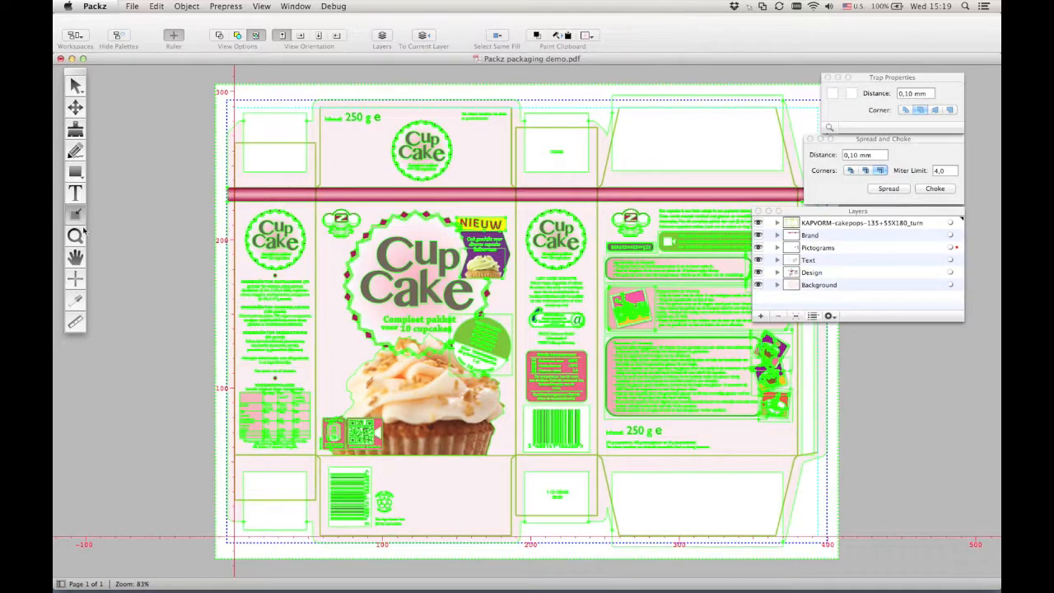
left_click(75, 236)
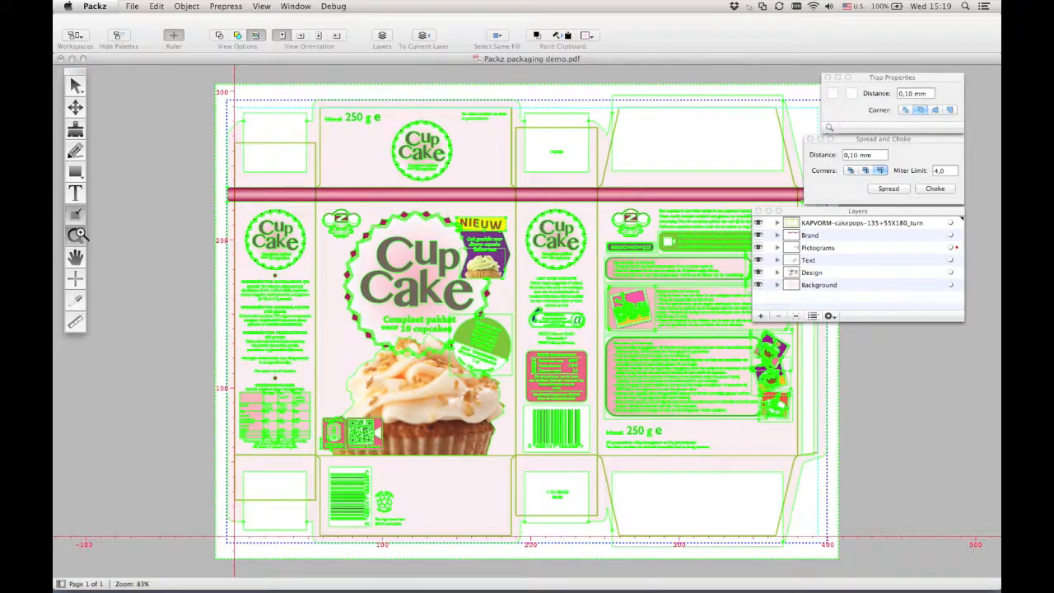
left_click_drag(343, 318, 419, 372)
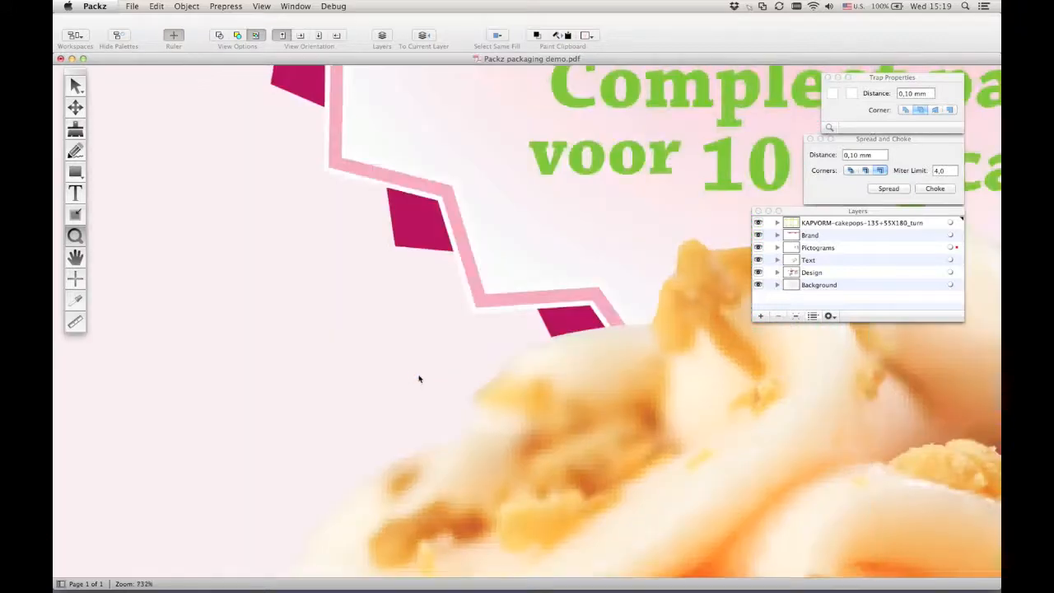
left_click(75, 214)
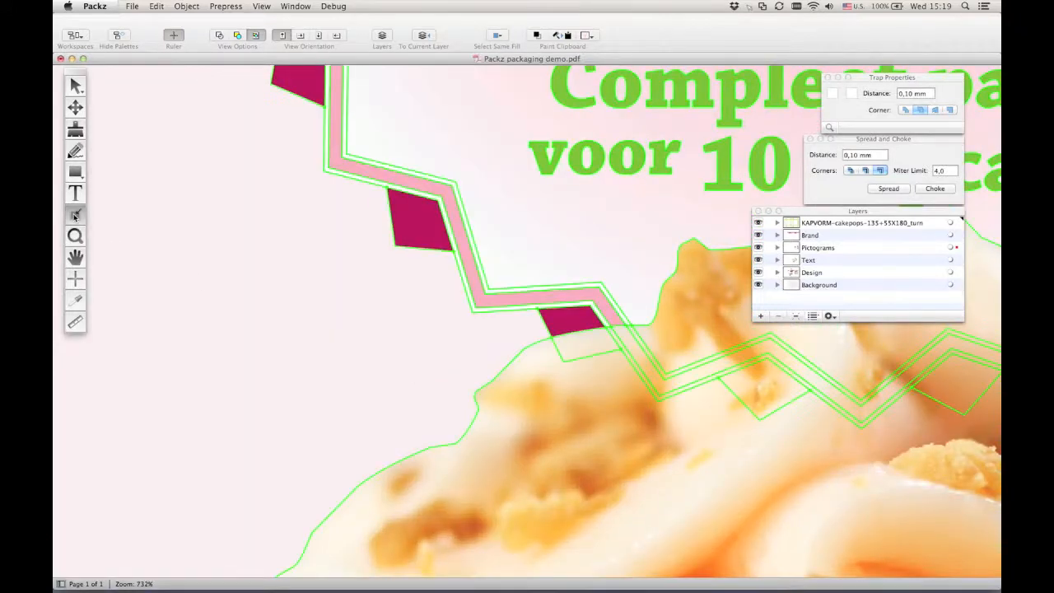
left_click_drag(449, 370, 526, 435)
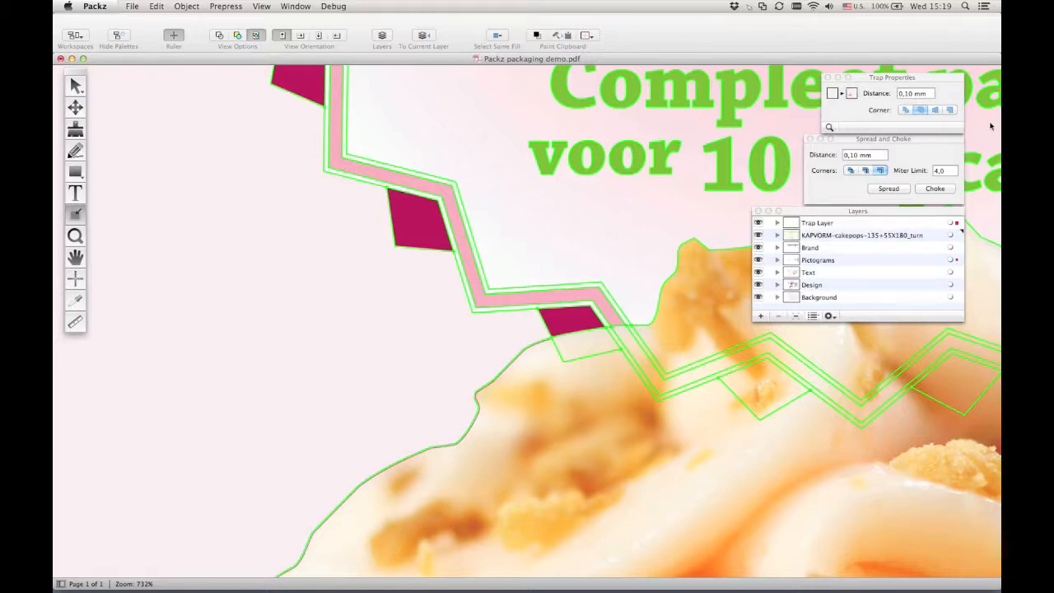
- Set the distance of the trap along the cupcake image's contour to 0,5 mm
left_click_drag(927, 94, 902, 93)
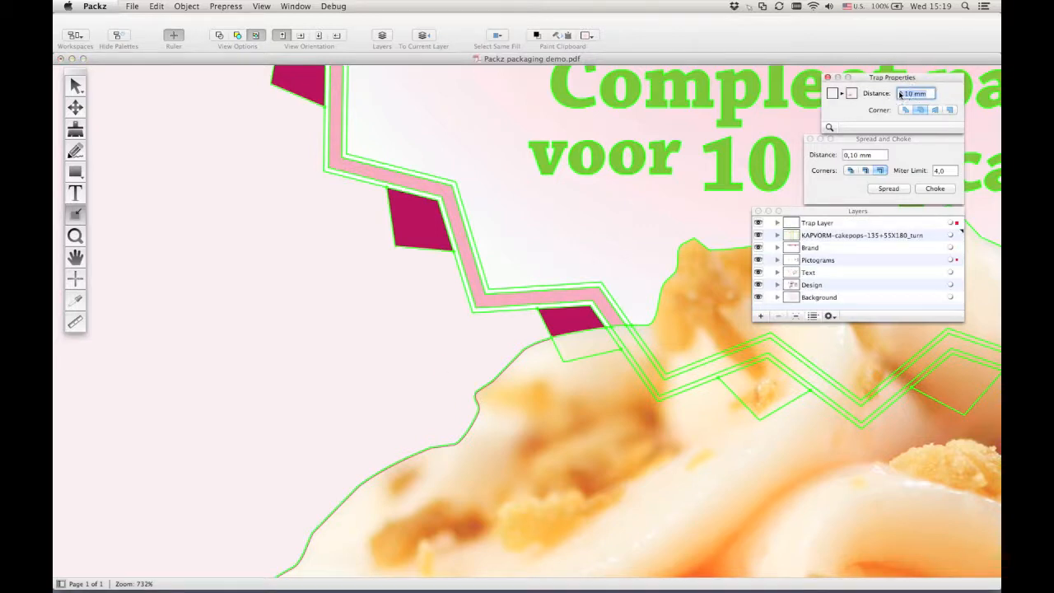
type("0,5")
key("Return")
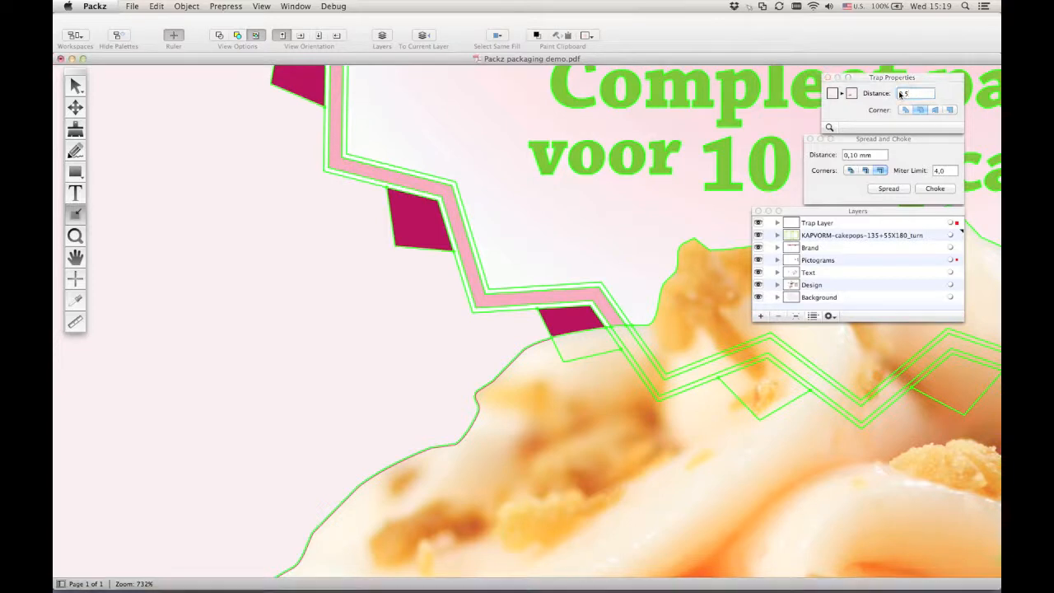
- Reverse the cupcake contour trap so the image spreads into the pale pink background
left_click(75, 236)
left_click_drag(533, 324, 565, 360)
left_click(75, 214)
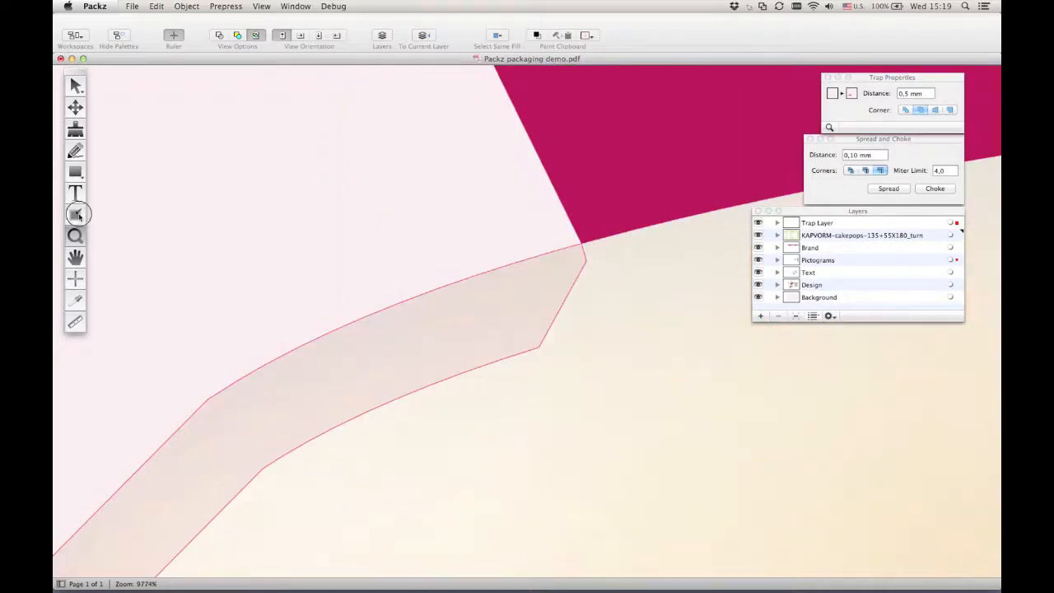
left_click_drag(457, 449, 329, 181)
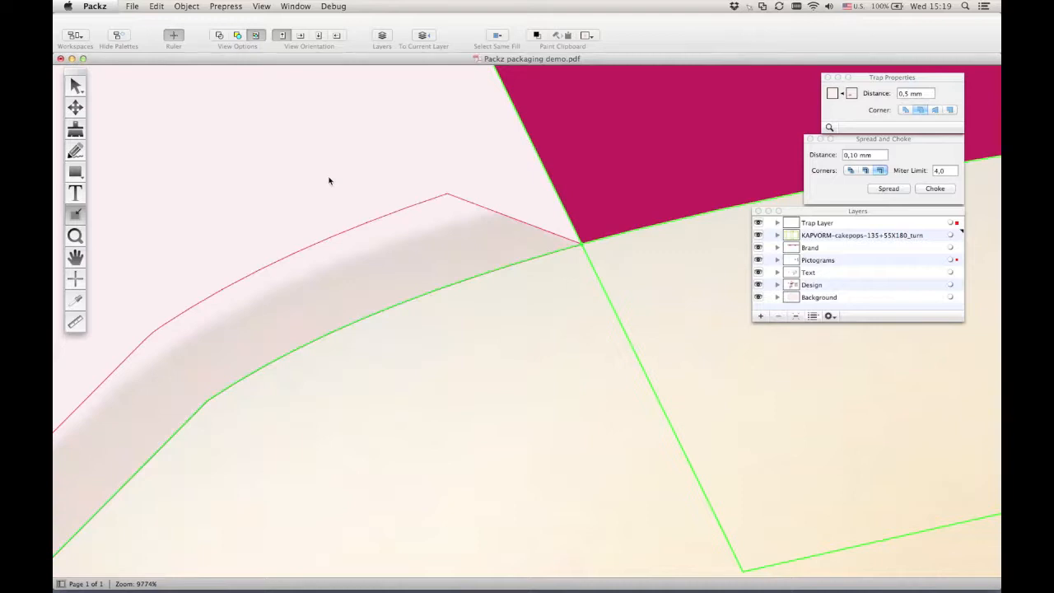
- On the lowest back-panel illustration, create 0,5 mm traps from the red background into one purple sprinkle and from another into the background
key("super+0")
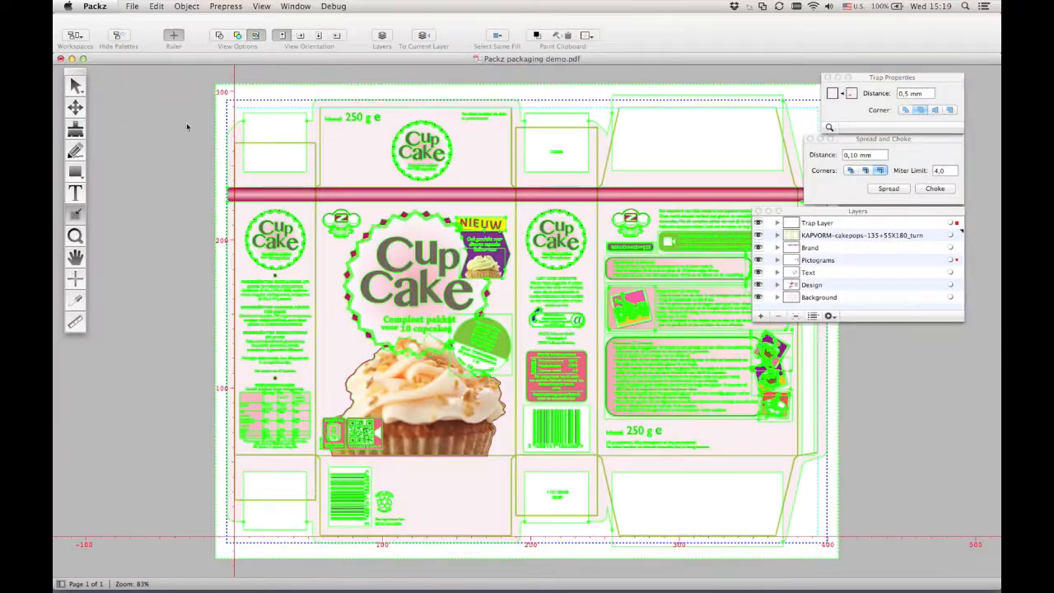
key("z")
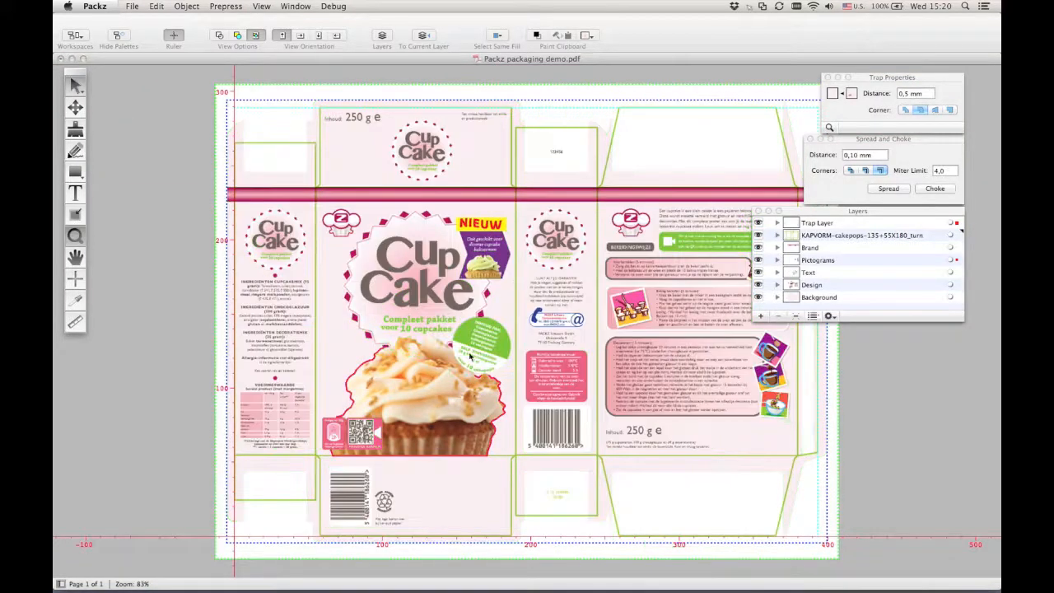
left_click_drag(756, 372, 795, 423)
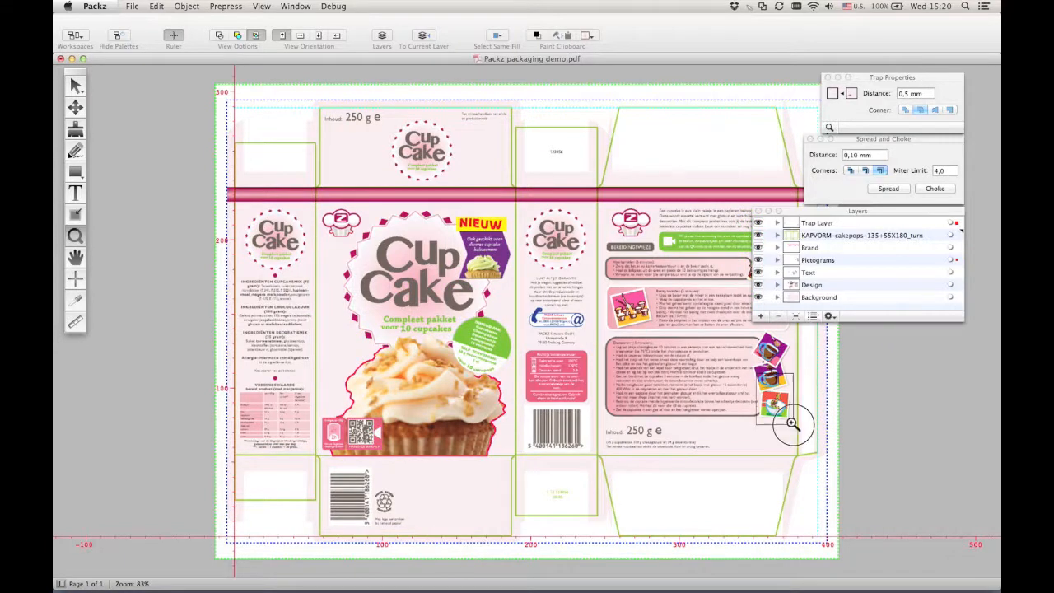
left_click_drag(504, 285, 583, 348)
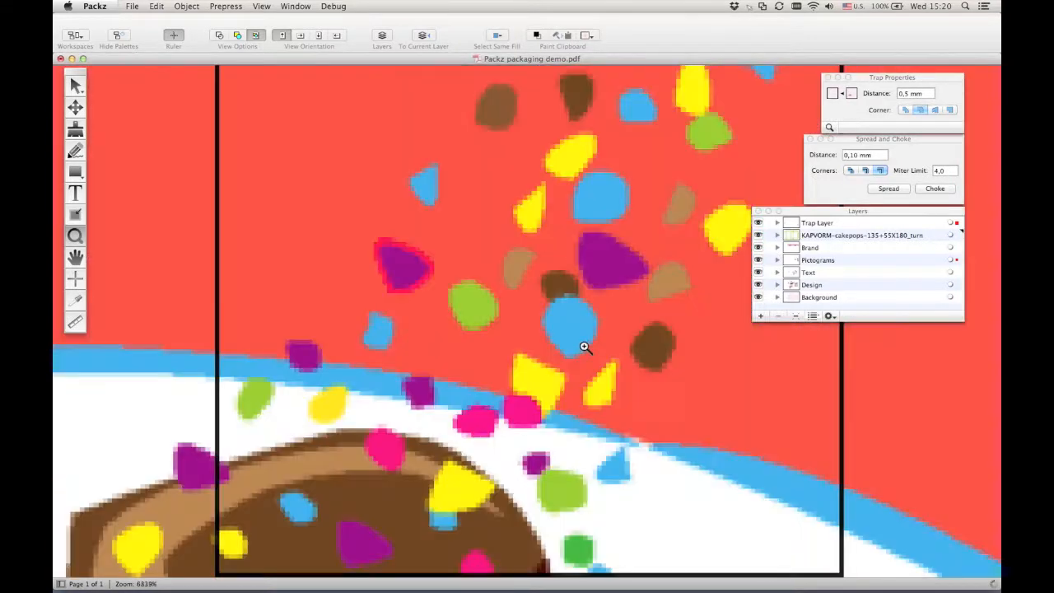
left_click(78, 215)
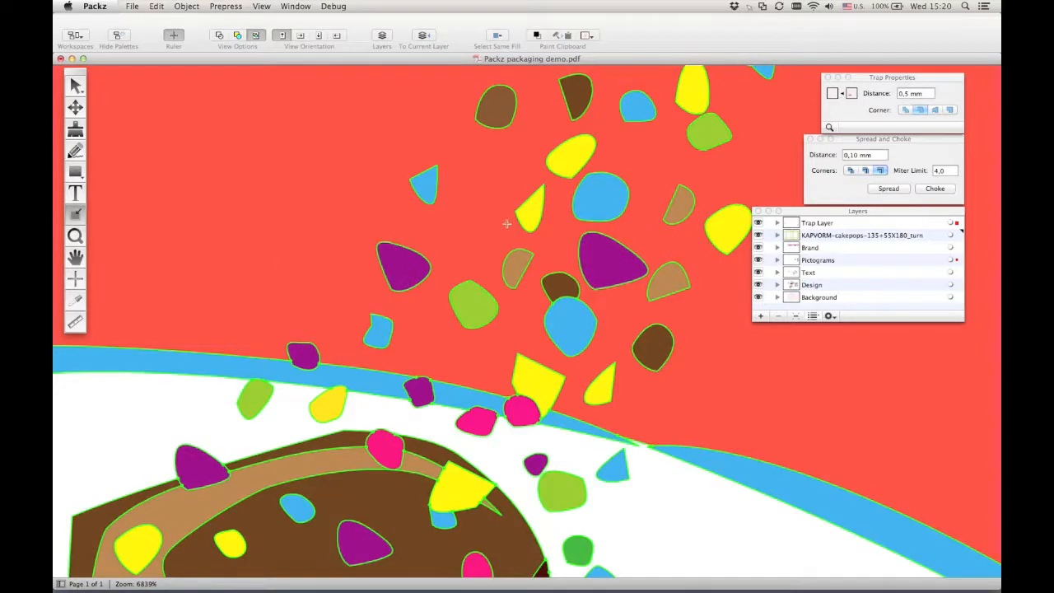
left_click_drag(633, 232, 606, 262)
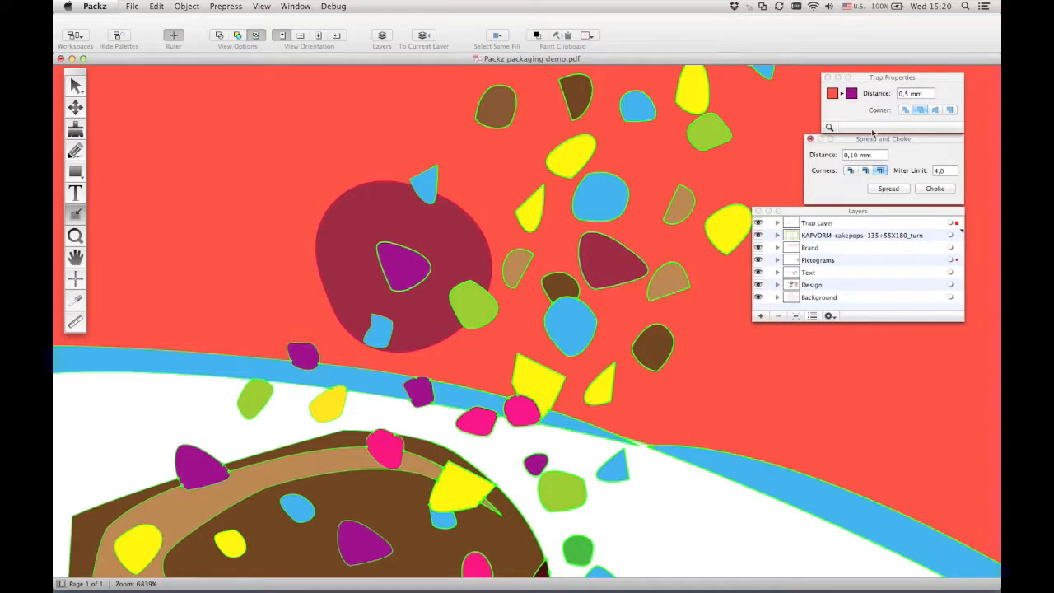
- Set the distance of the trap from red into the larger purple sprinkle to 0,10 mm
left_click(903, 93)
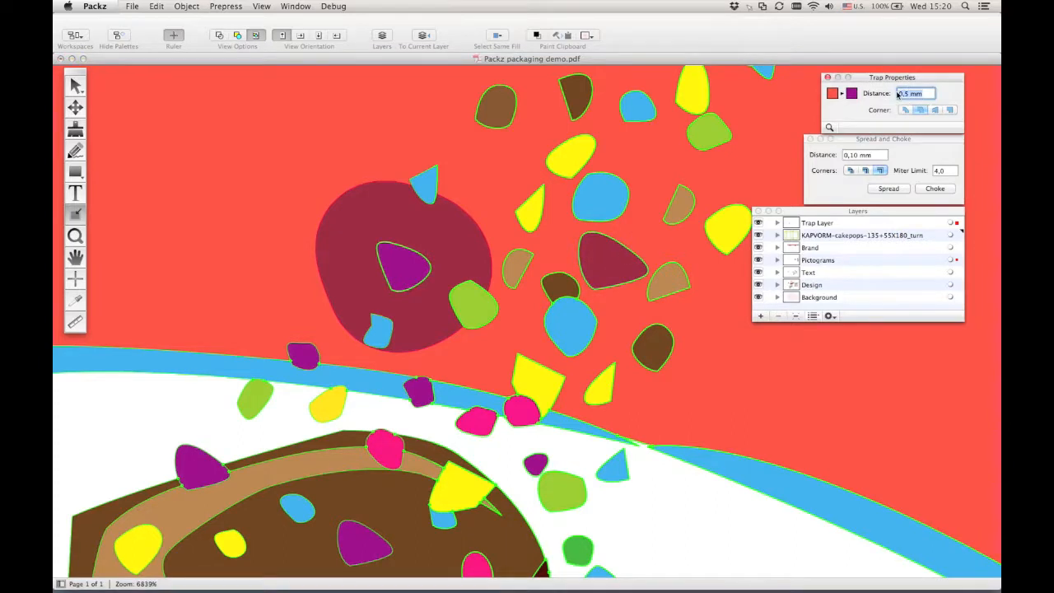
type("0,1")
key("Return")
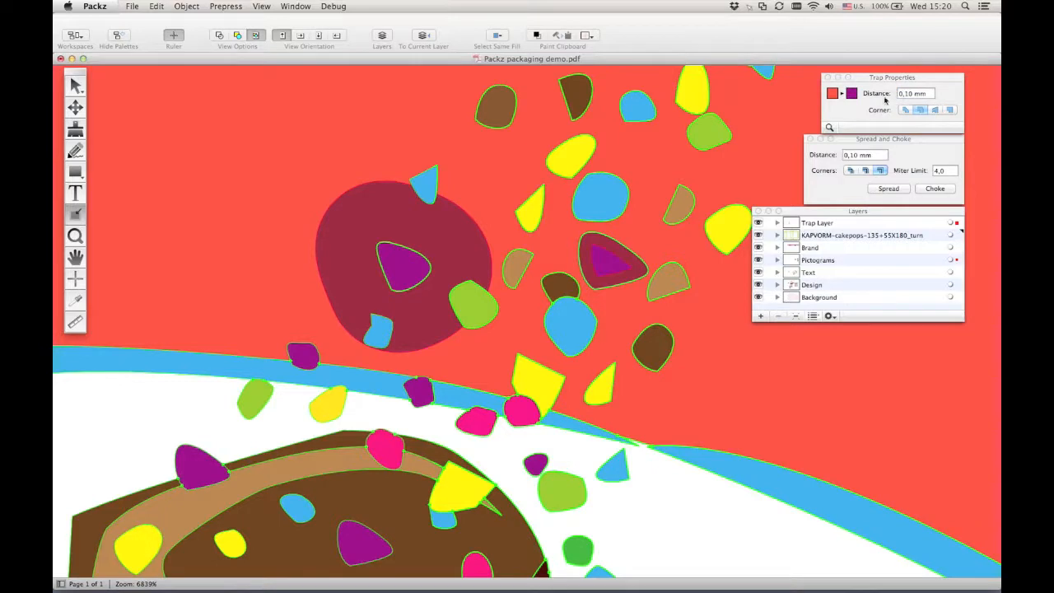
- Set the outward trap around the other purple sprinkle to 0,1 mm and spread every purple shape into the red background by that distance
left_click(416, 255)
left_click(914, 93)
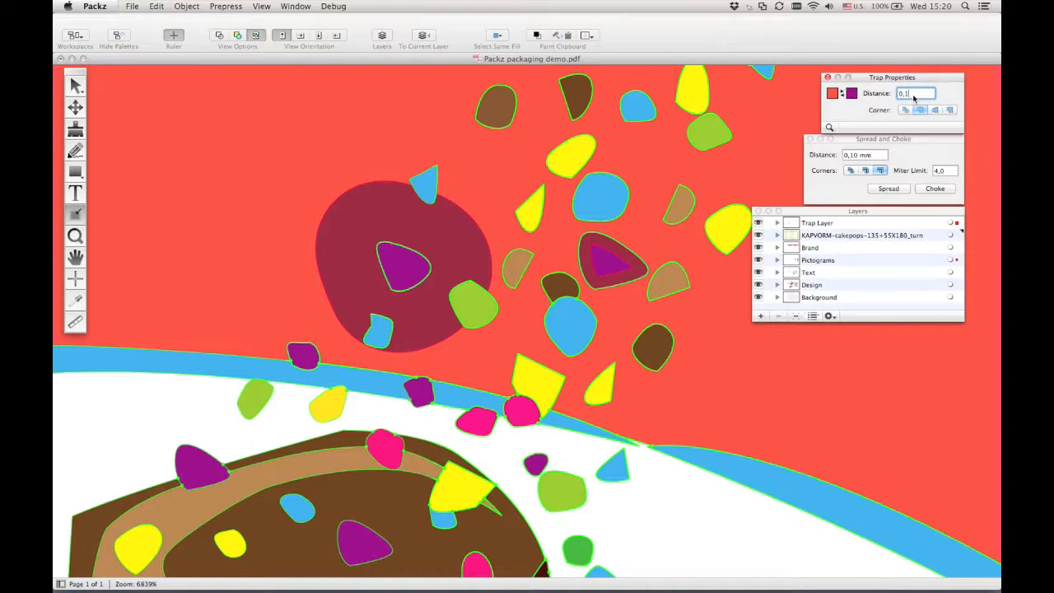
type("0,1")
key("Return")
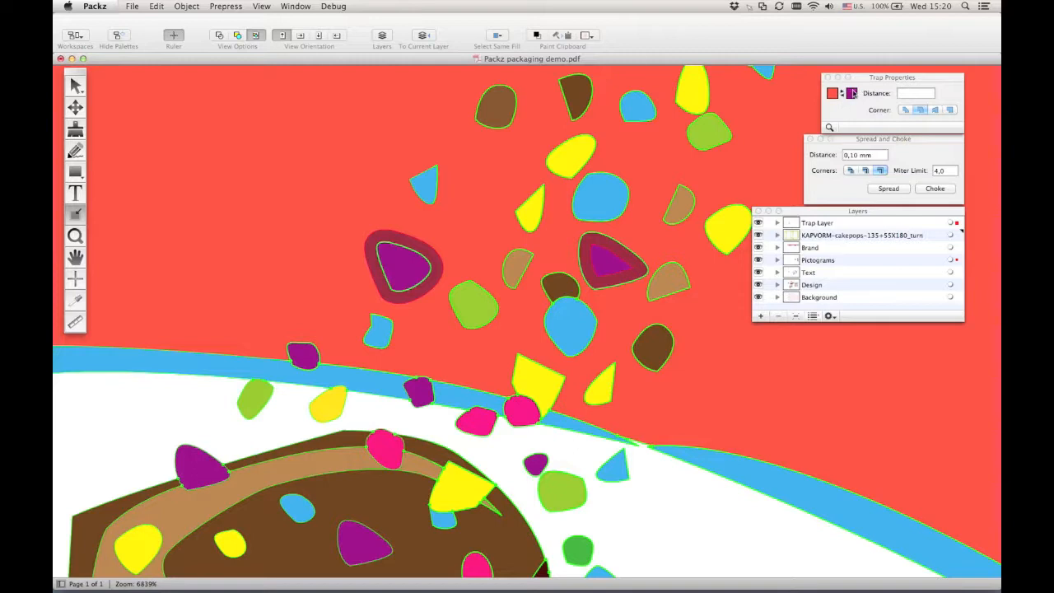
left_click(853, 93)
left_click(832, 95)
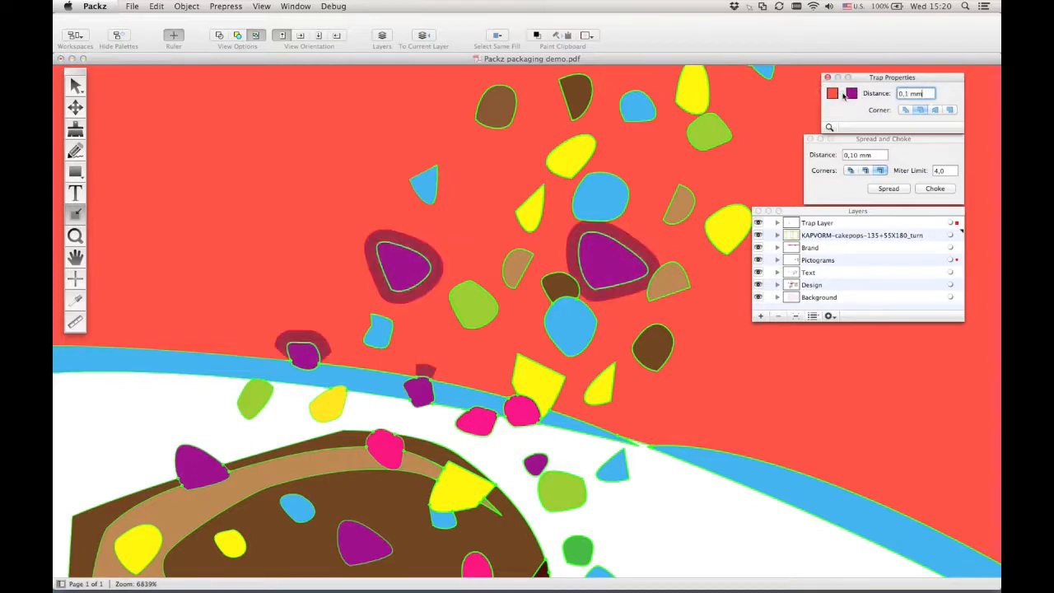
- Run automatic trapping on the packaging with a trapping distance of 0,1 mm
key("super+0")
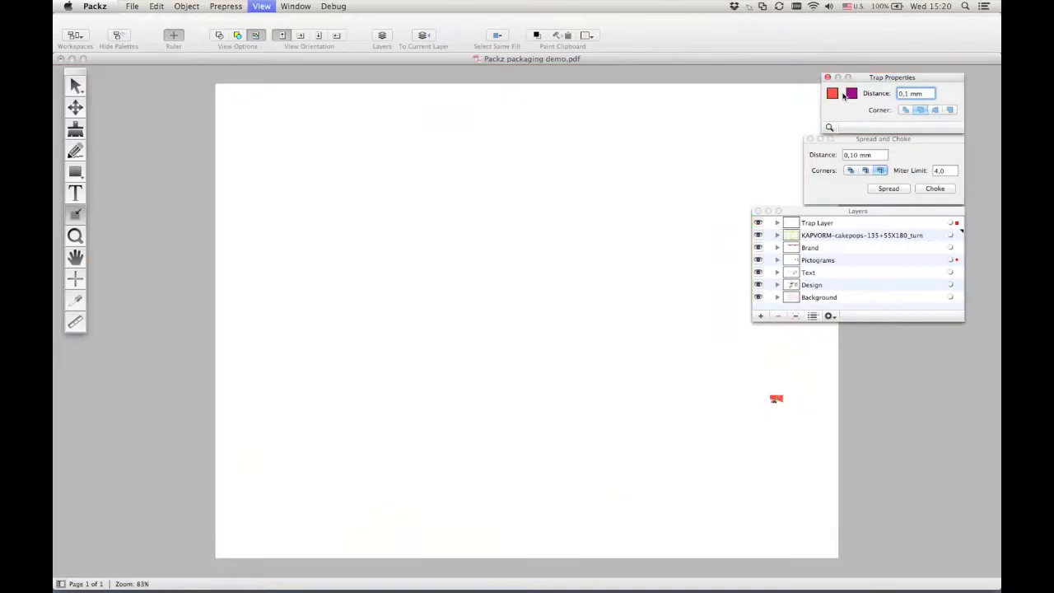
left_click(226, 6)
left_click(235, 46)
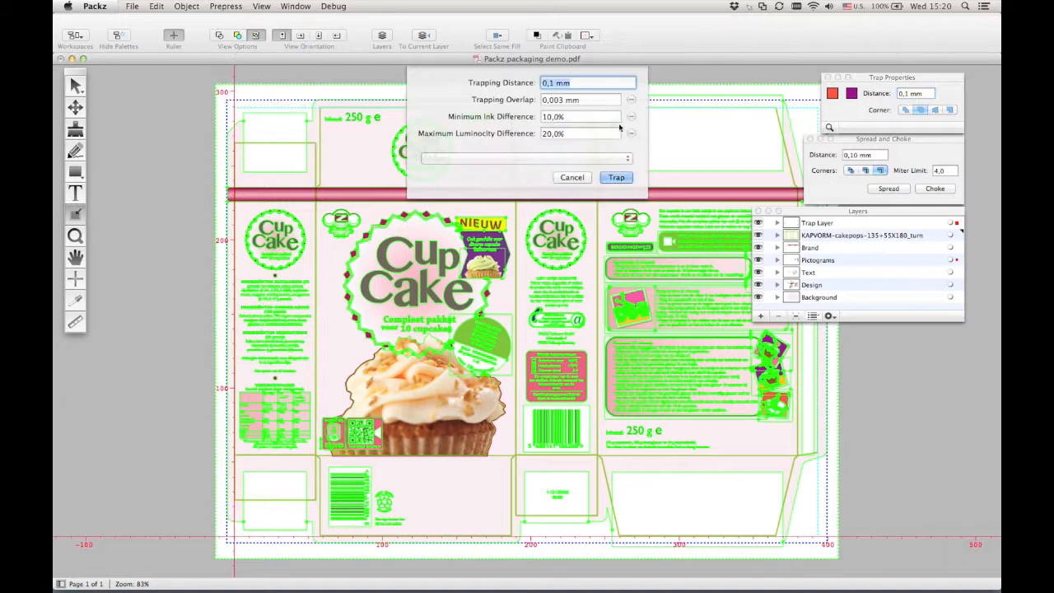
type("0,1")
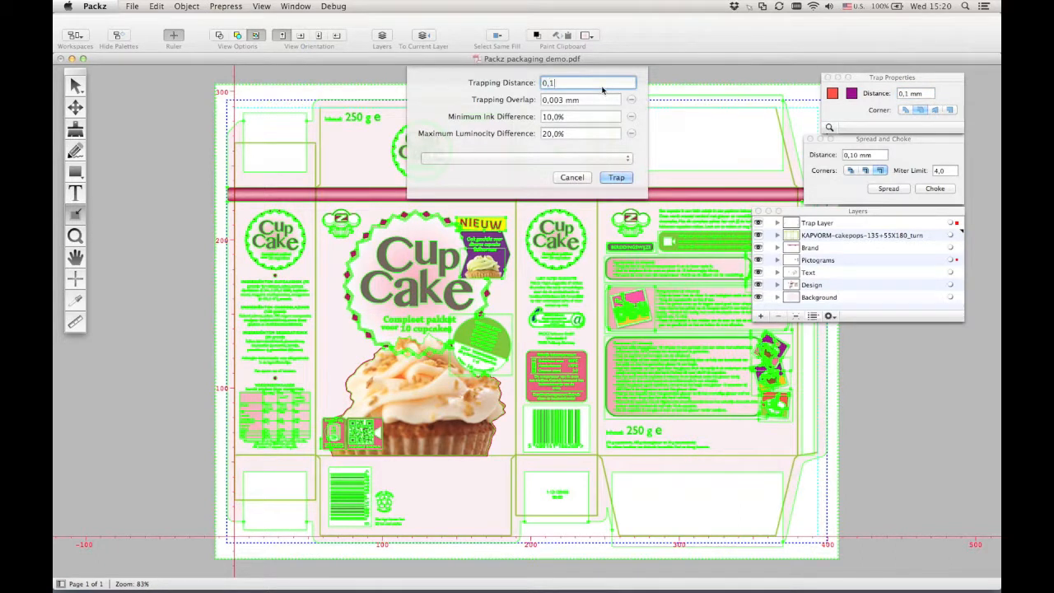
left_click(618, 178)
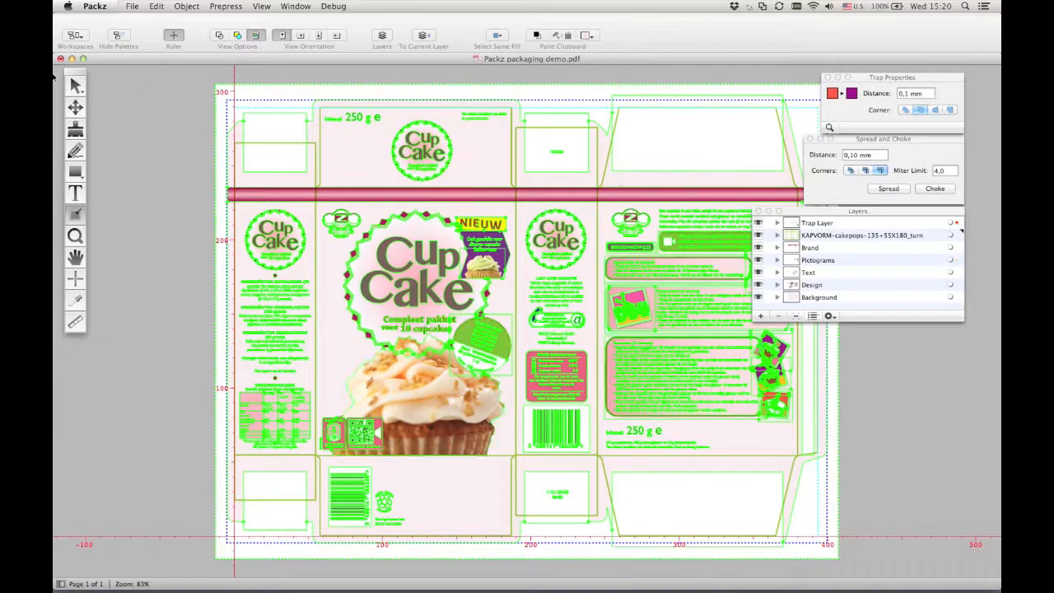
- Deselect the artwork and isolate the Trap Layer to inspect the generated traps, then show all layers again
left_click(74, 86)
left_click(248, 116)
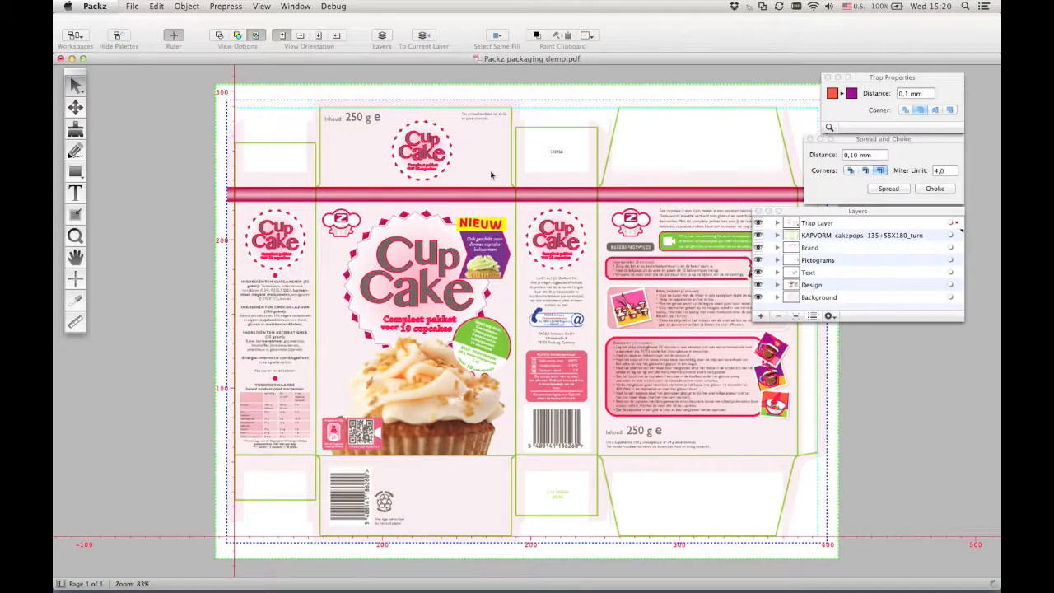
left_click(758, 223, "alt")
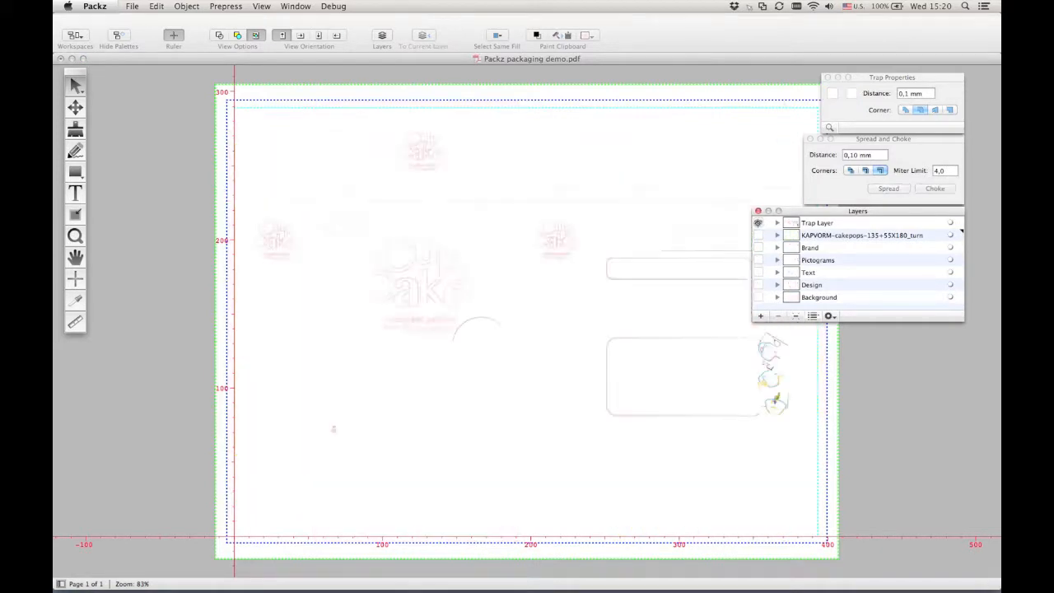
left_click(758, 223)
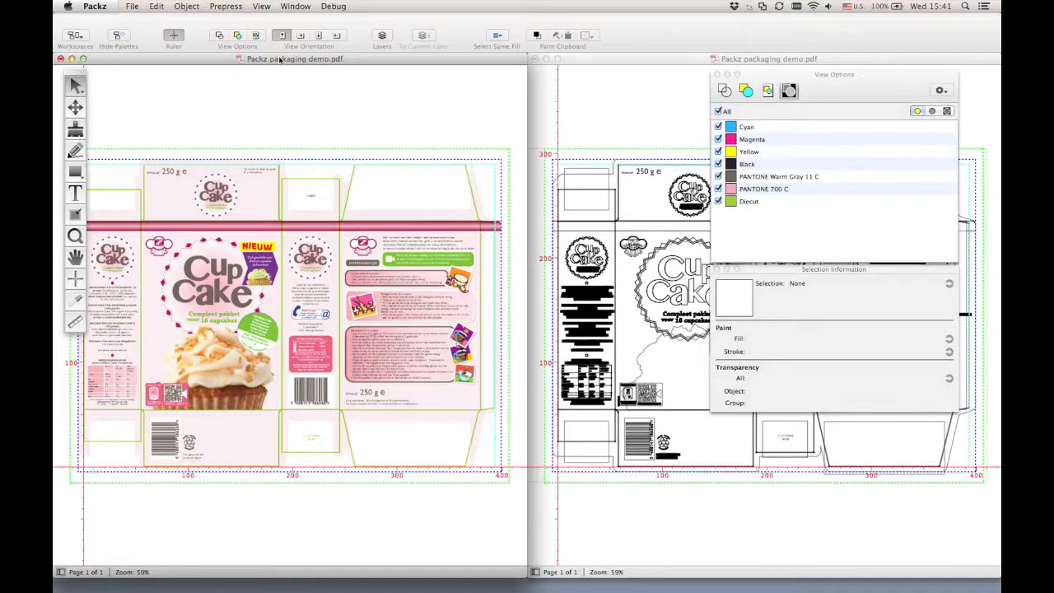
- Open the edit history, clear its Trap filter, and browse the page box and move operations from earlier sessions
left_click(285, 9)
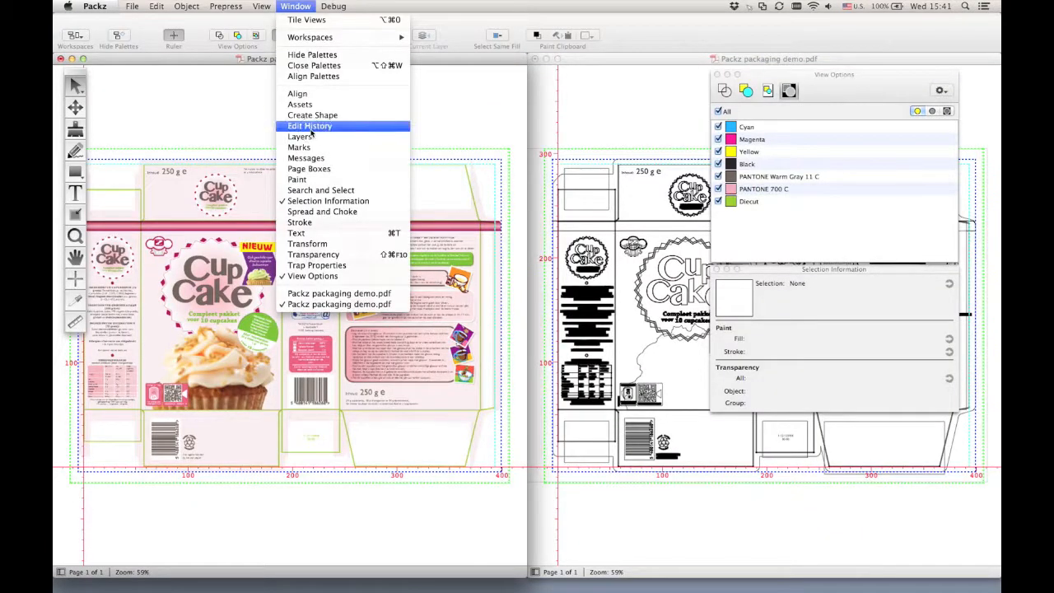
left_click(311, 224)
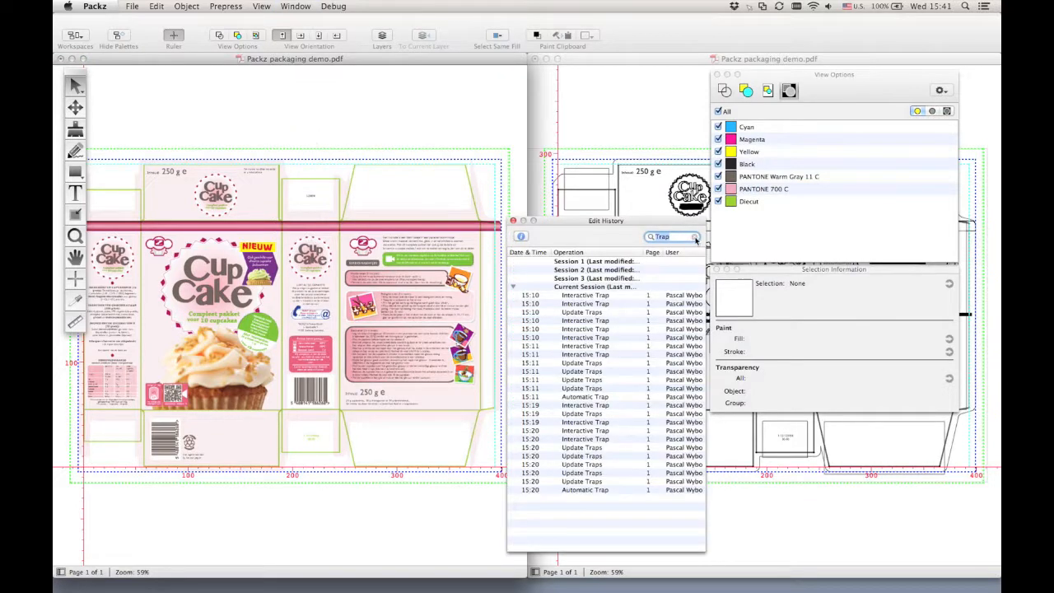
left_click(696, 238)
left_click(593, 270)
left_click(593, 363)
left_click(593, 373)
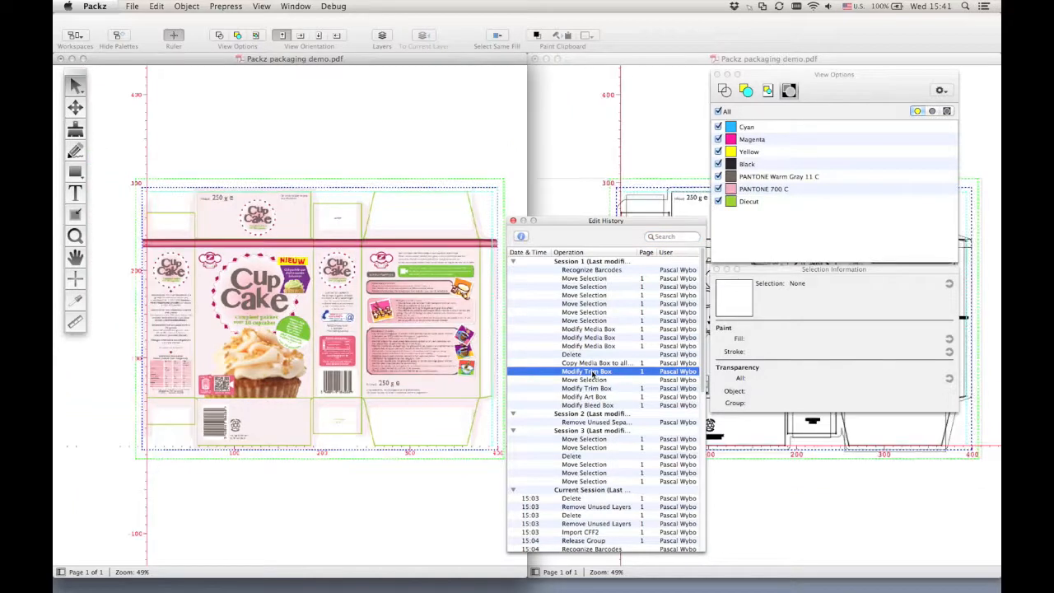
left_click(594, 397)
left_click(594, 465)
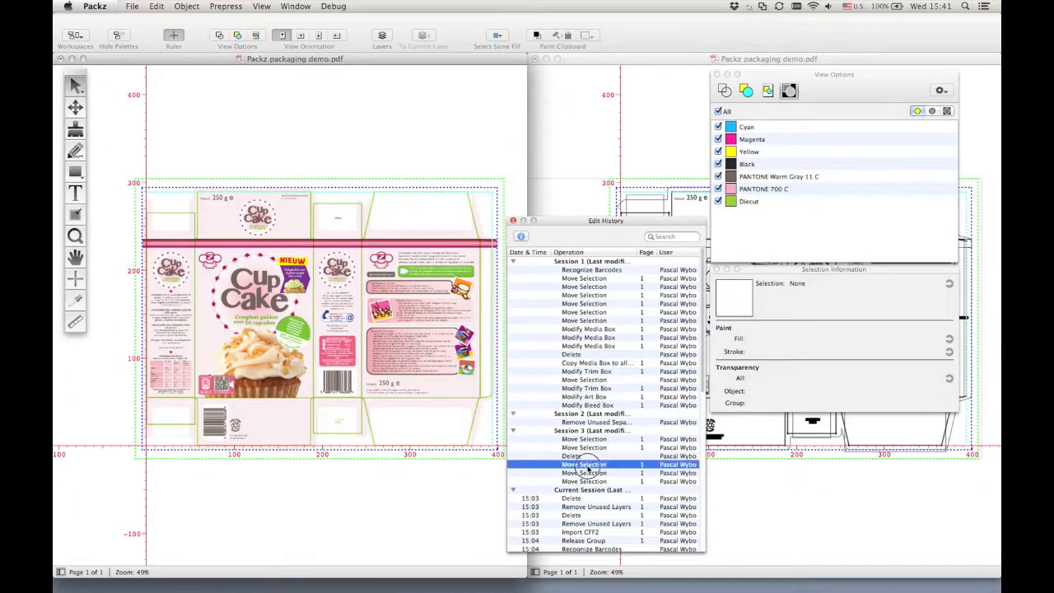
- Filter the edit history by "trap" to review the trapping operations, and close it
left_click(684, 236)
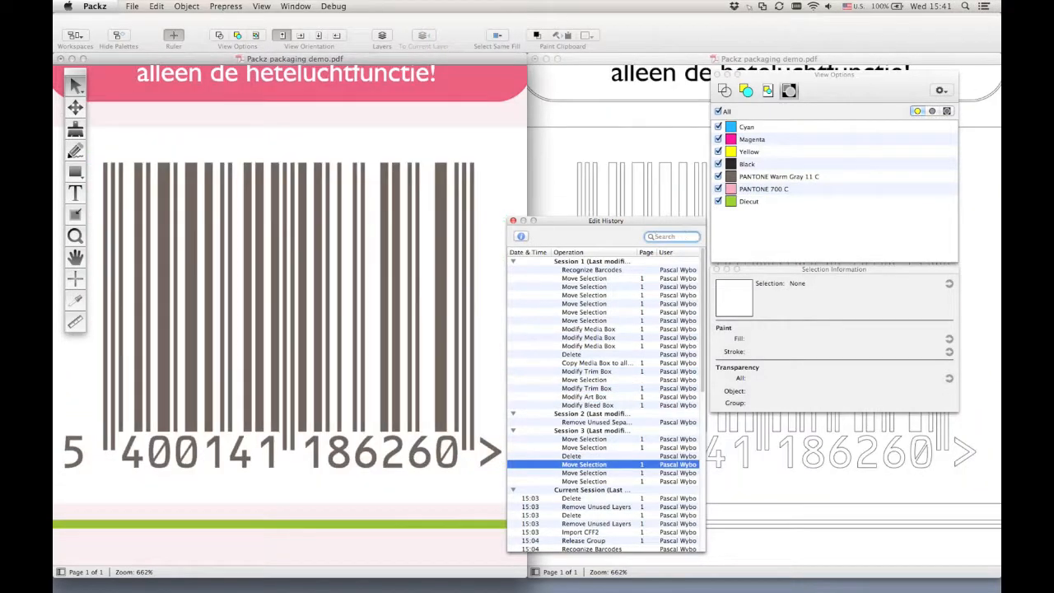
type("trap")
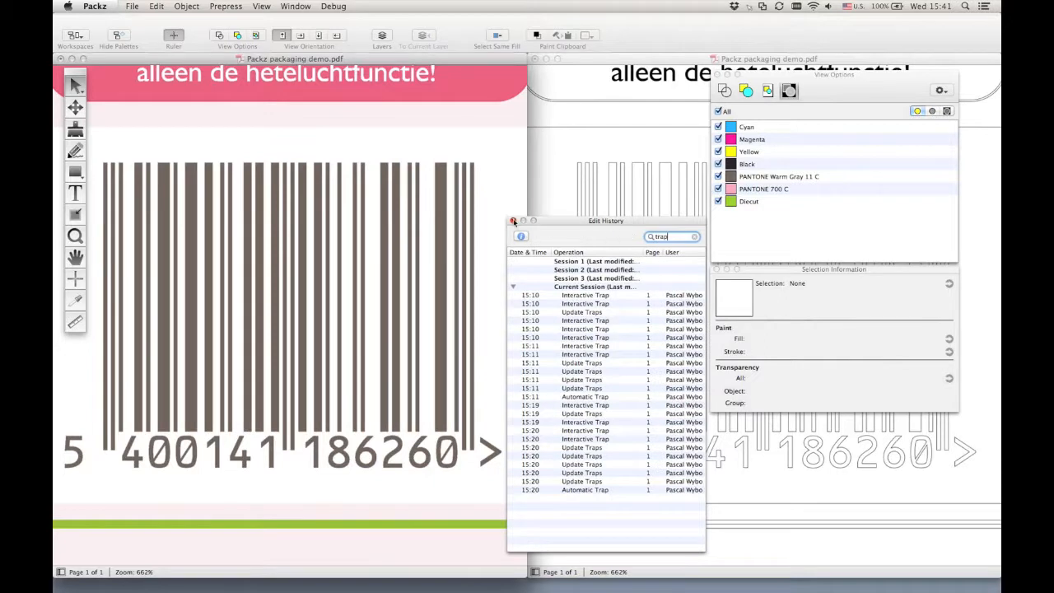
left_click(512, 221)
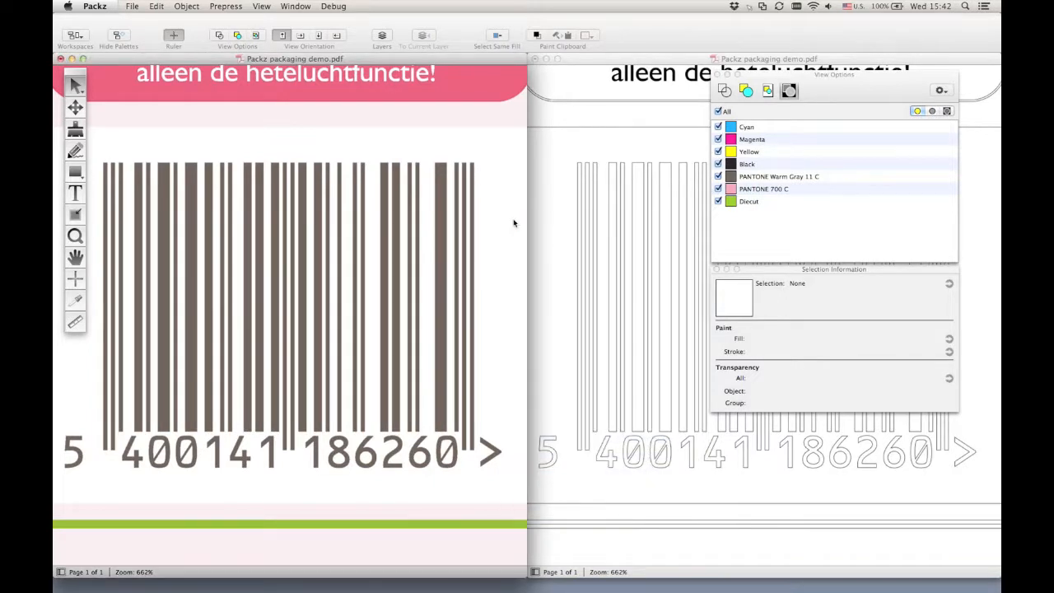
- Search for and select all text with a font size of at most 5,0 pt
key("super+0")
left_click(295, 6)
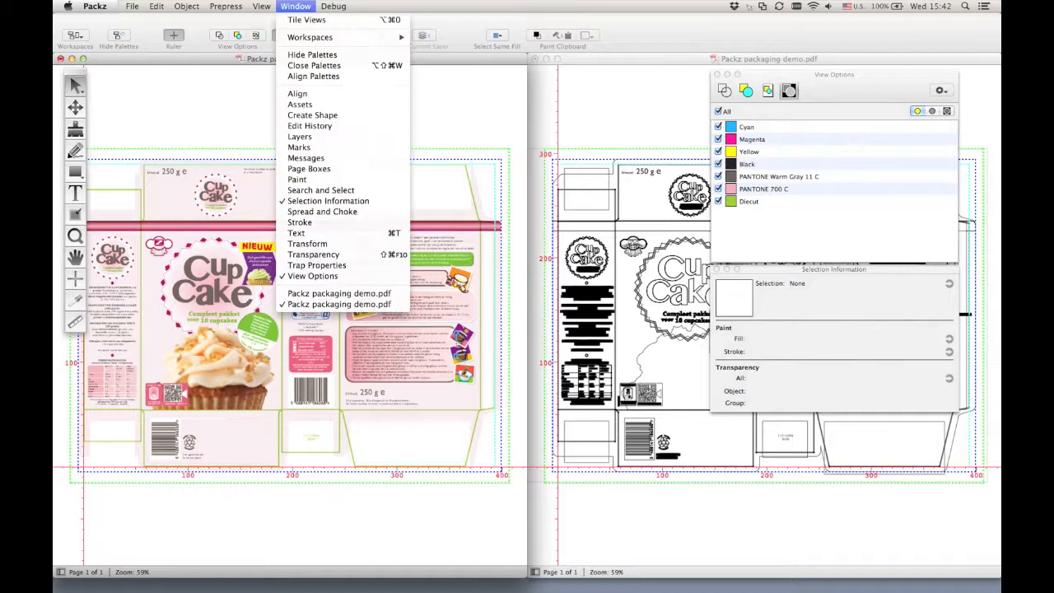
left_click(308, 190)
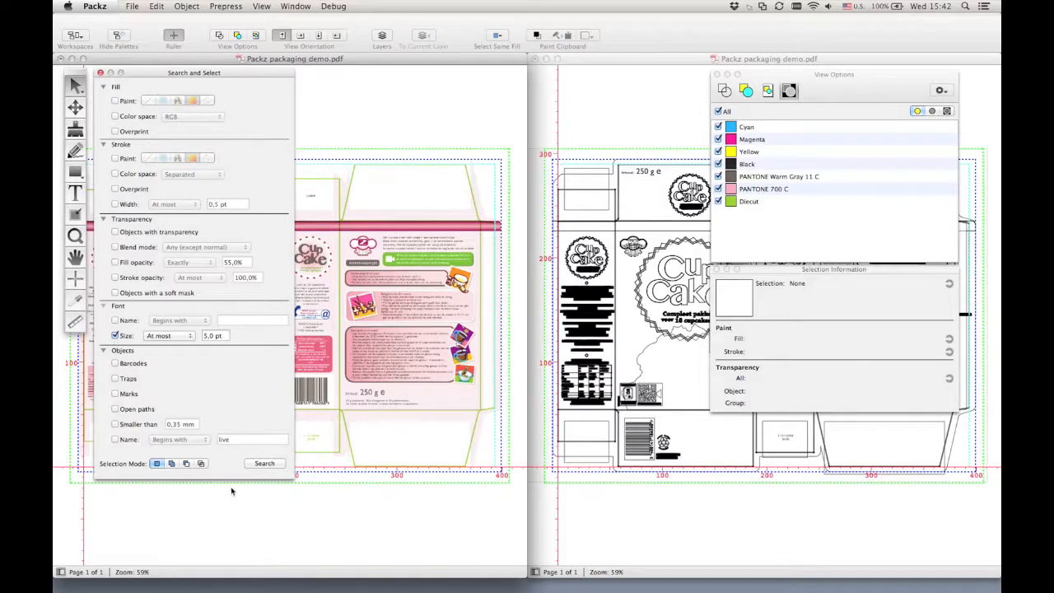
left_click(260, 463)
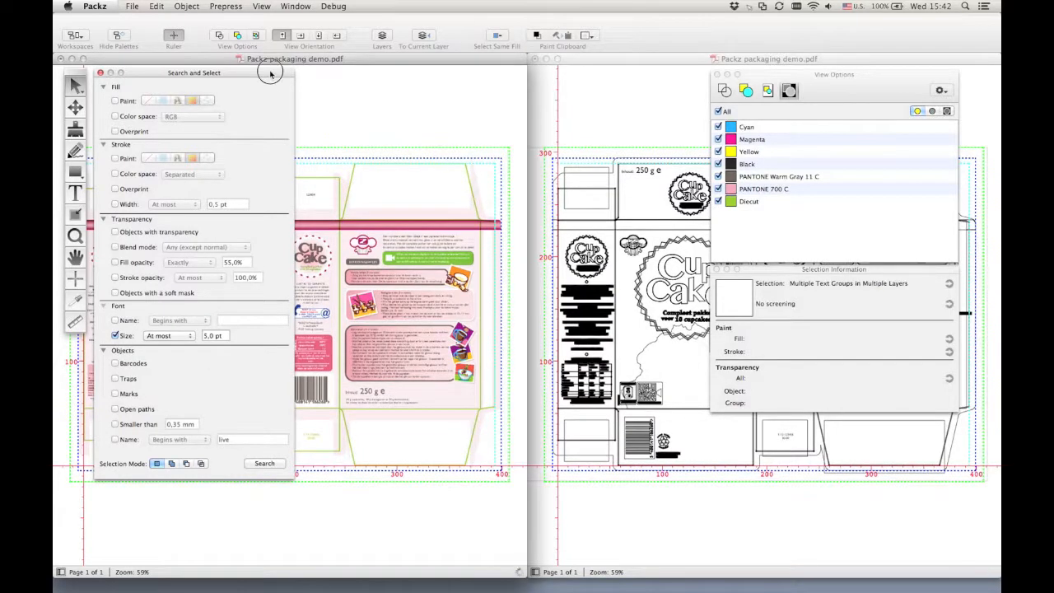
left_click_drag(271, 74, 478, 81)
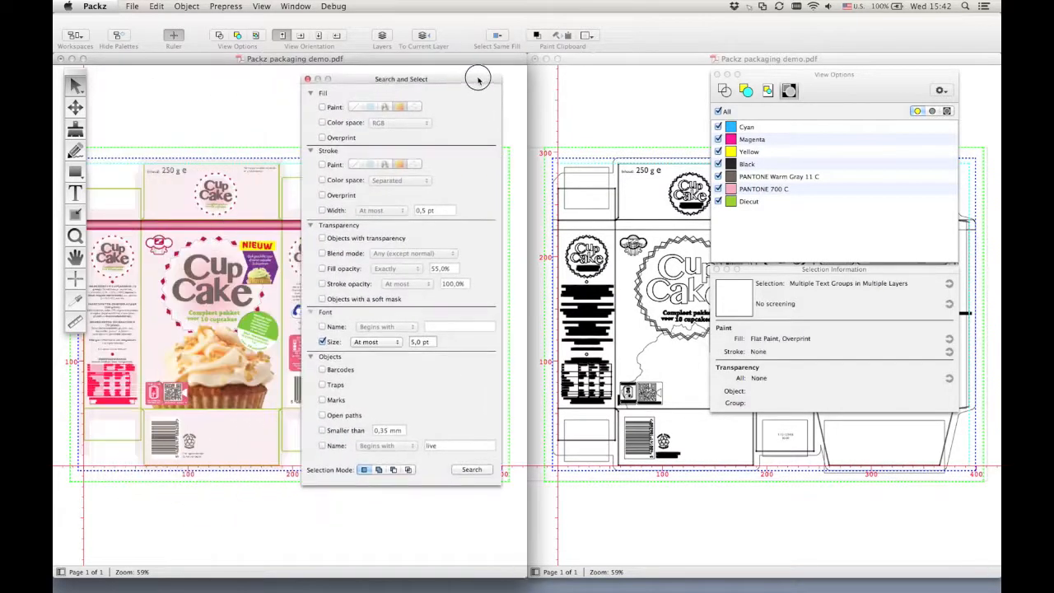
left_click(307, 79)
- Examine the selected small text in the nutrition table on the side panel
left_click(75, 236)
left_click_drag(192, 351, 54, 433)
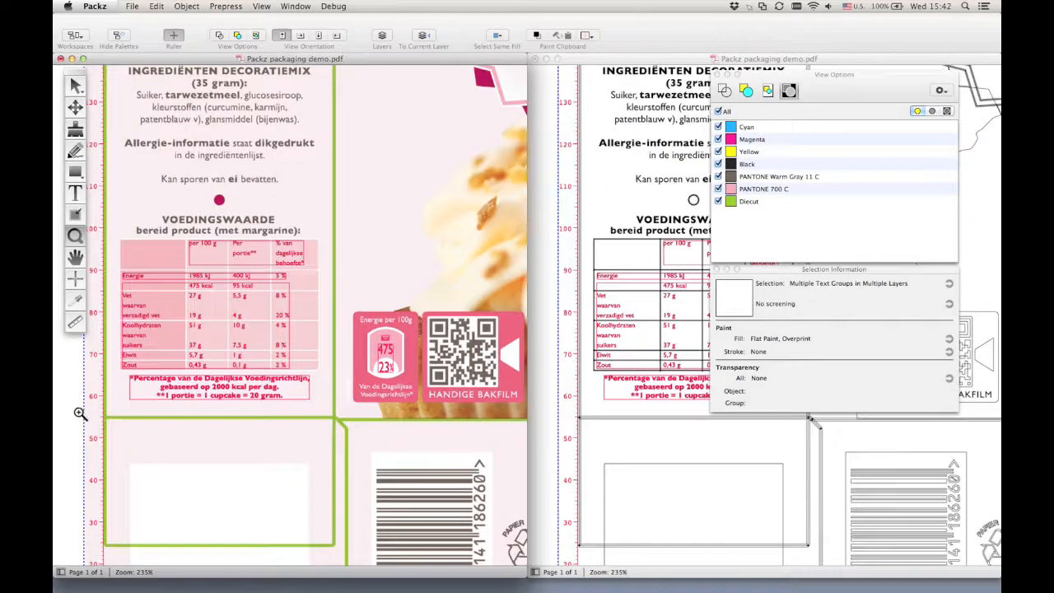
left_click_drag(206, 265, 302, 394)
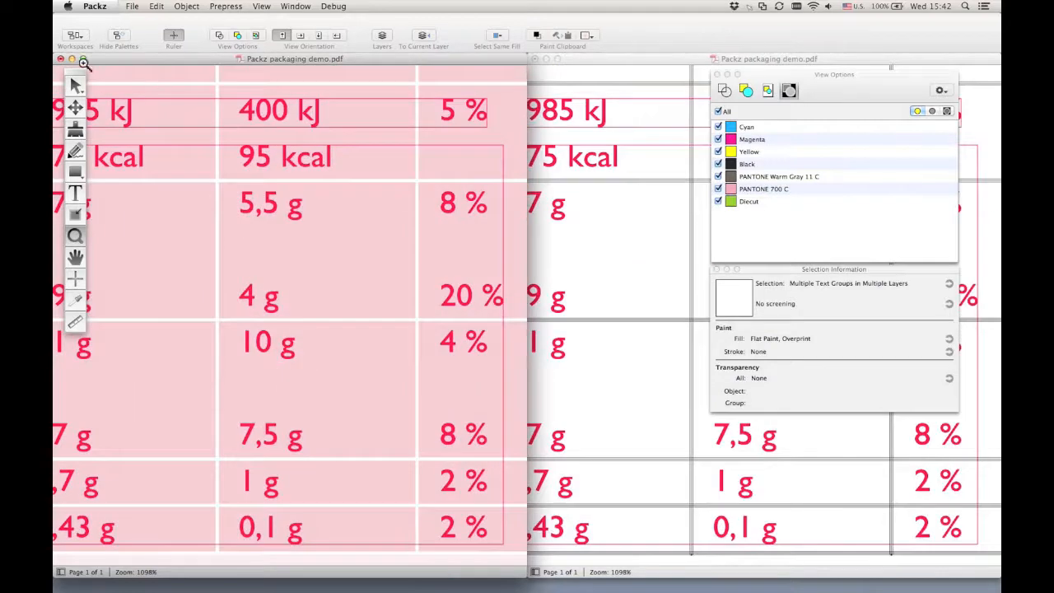
- Look up the selected small text in the layer structure and view its fill paint settings, closing both palettes
left_click(75, 84)
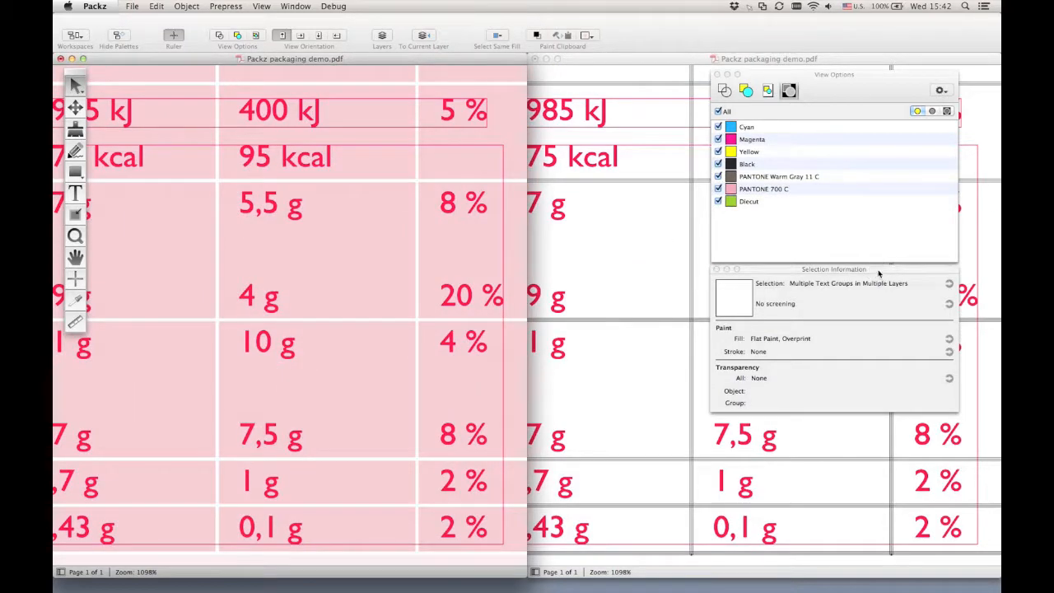
left_click(948, 284)
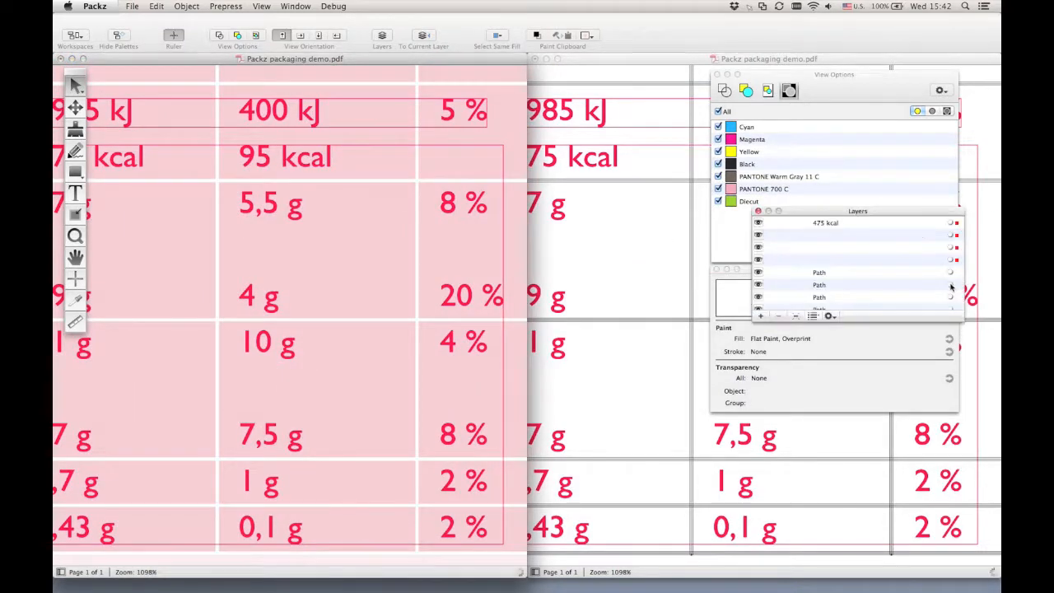
left_click(757, 212)
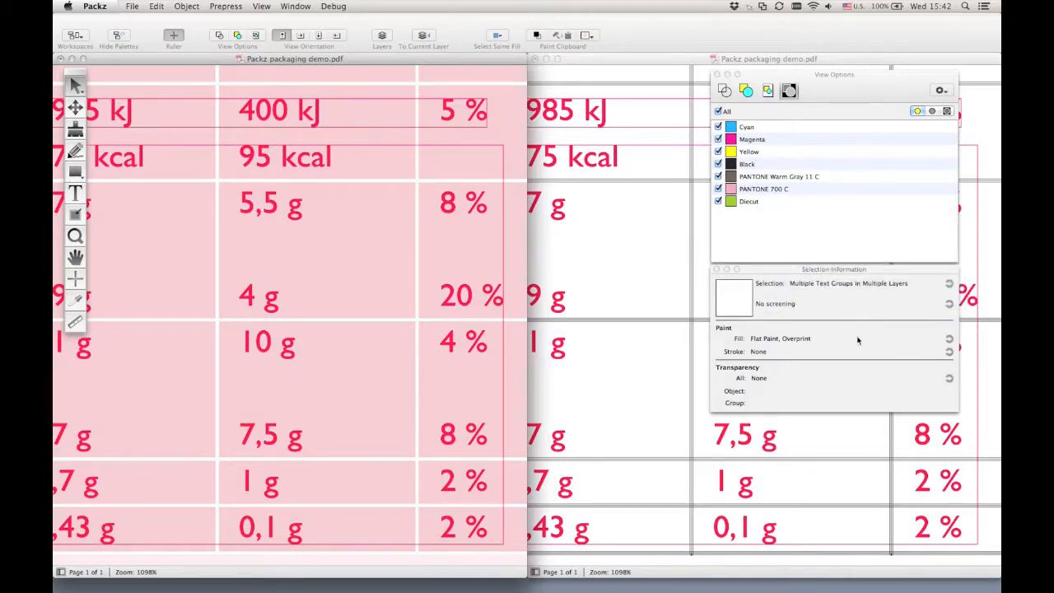
left_click(950, 340)
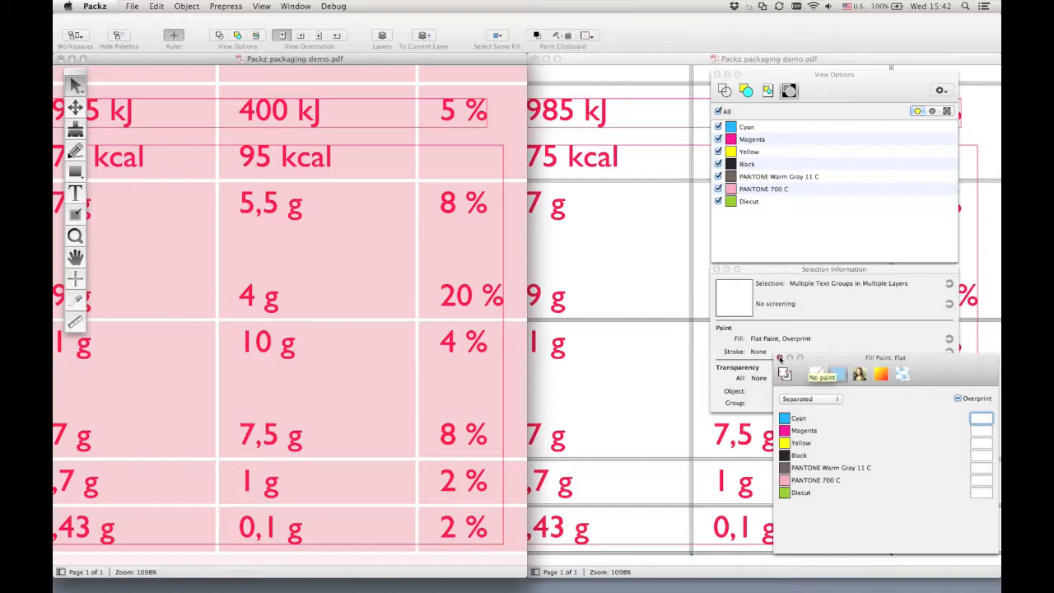
left_click(780, 357)
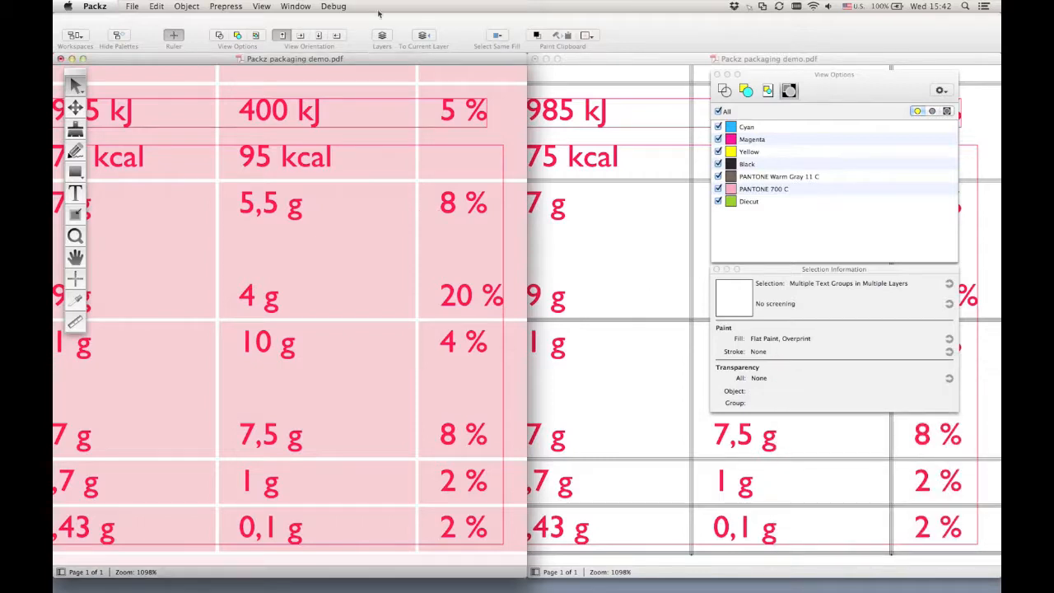
- Fit the whole packaging layout in view and clear the small-text selection
left_click(261, 5)
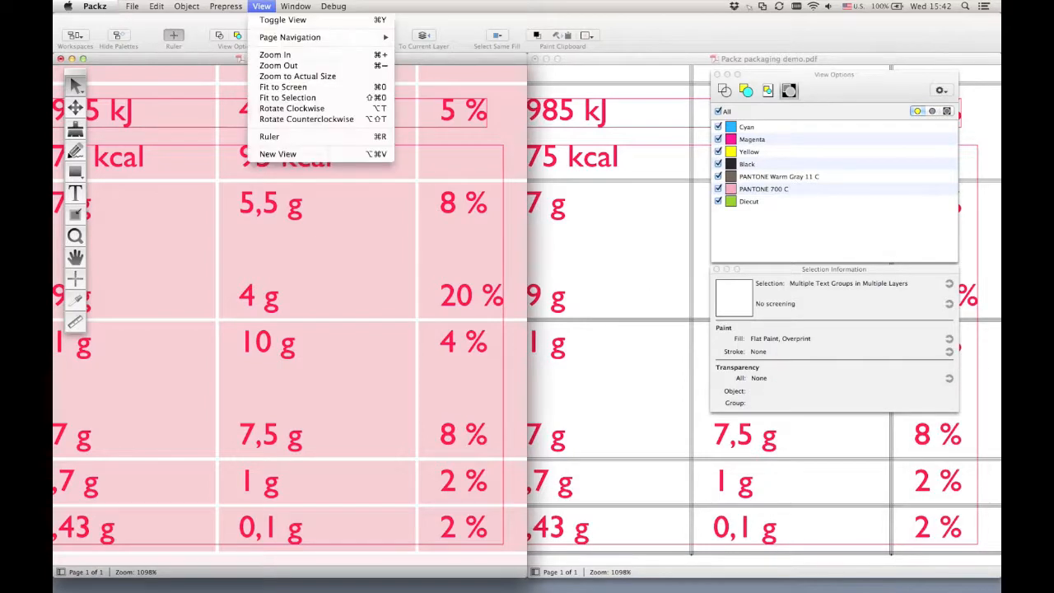
left_click(283, 87)
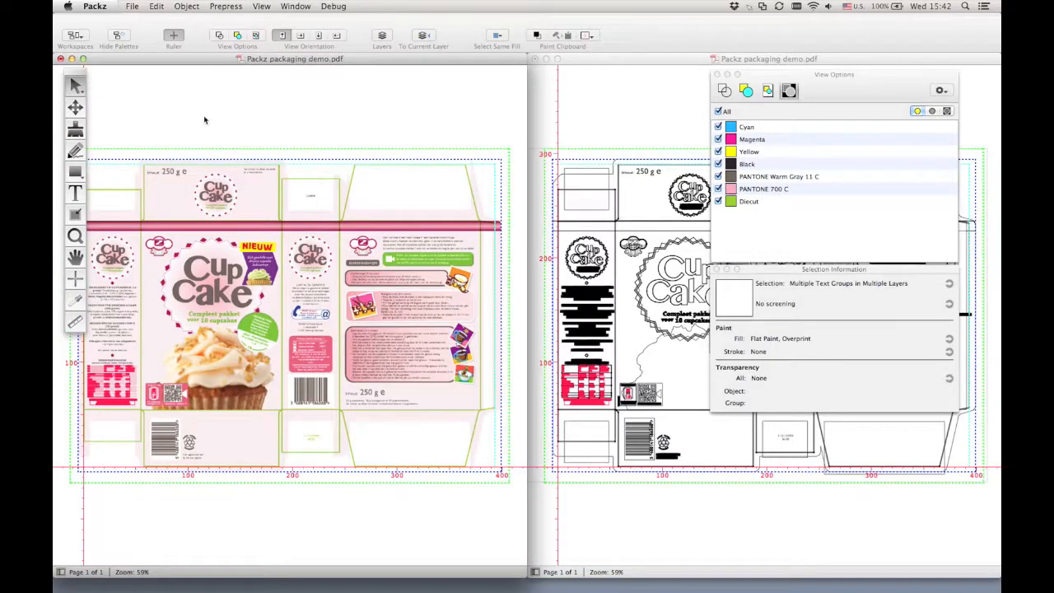
left_click(277, 117)
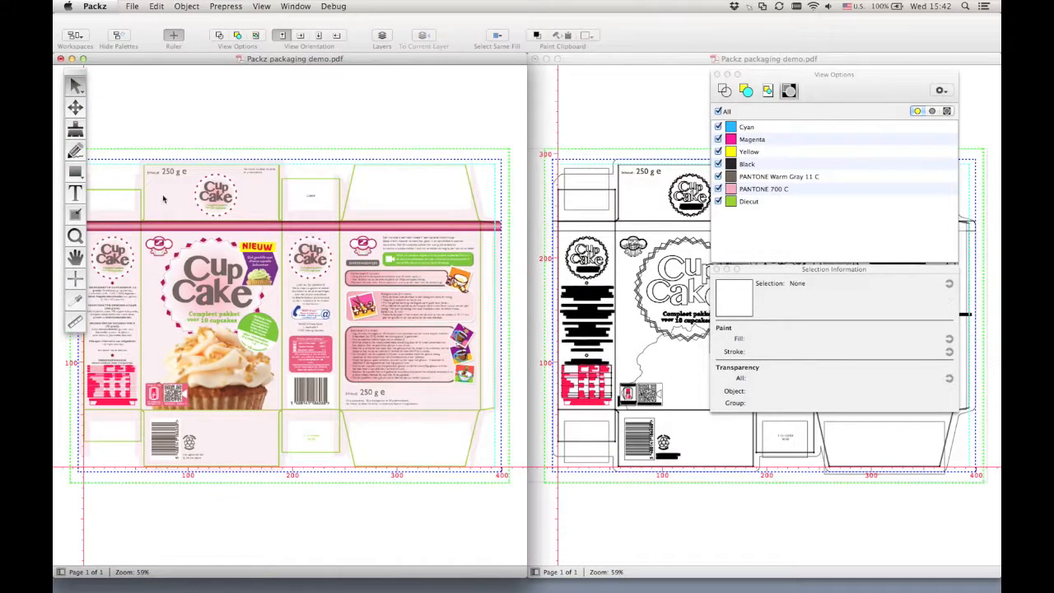
- Inspect the QR code on the front panel and the mug illustrations on the back panel up close
left_click(75, 235)
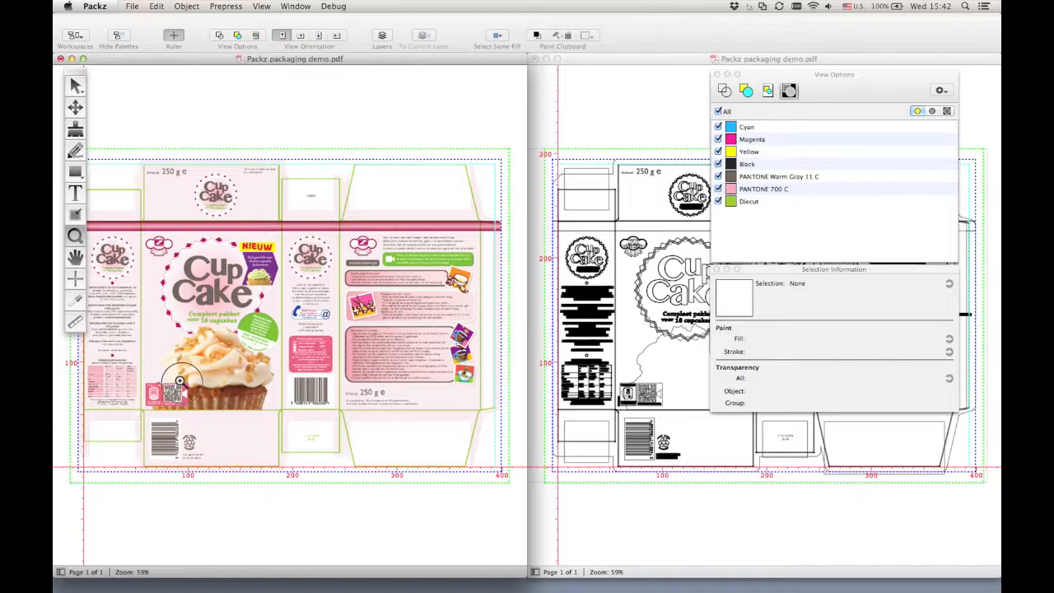
left_click_drag(176, 375, 195, 400)
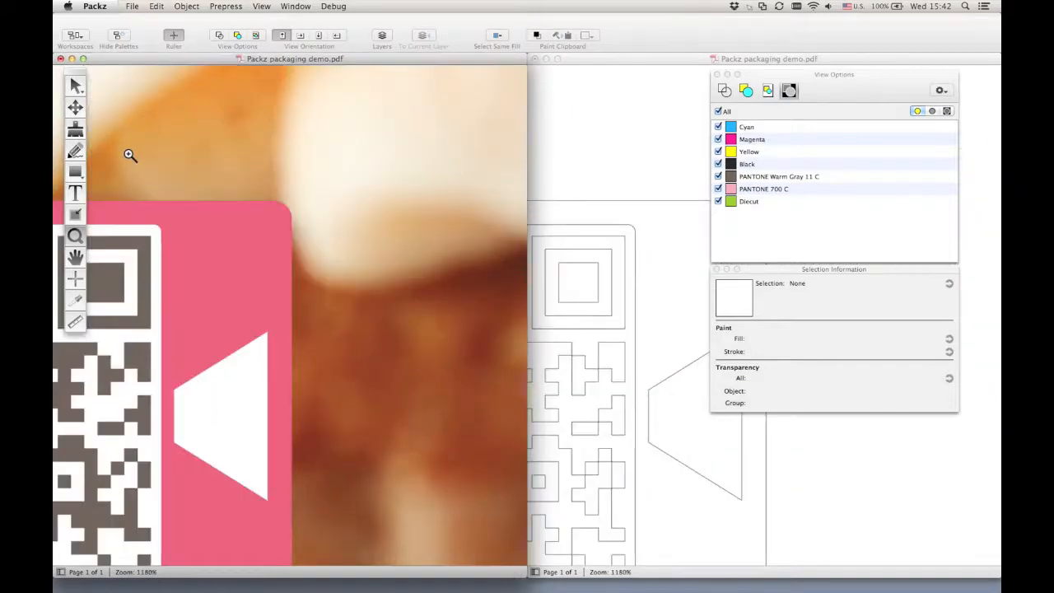
key("super+0")
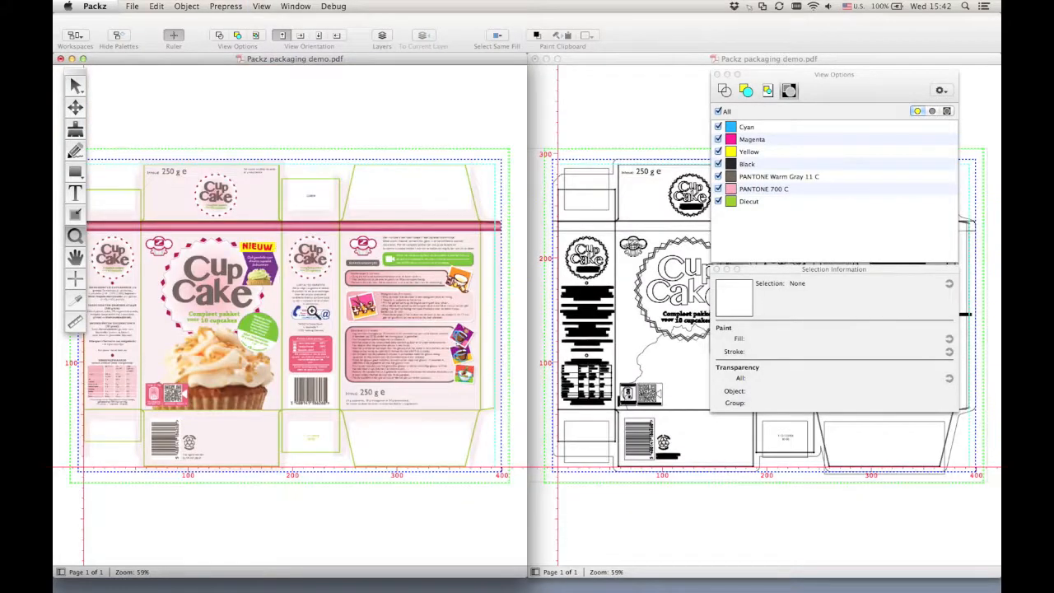
left_click_drag(436, 318, 492, 381)
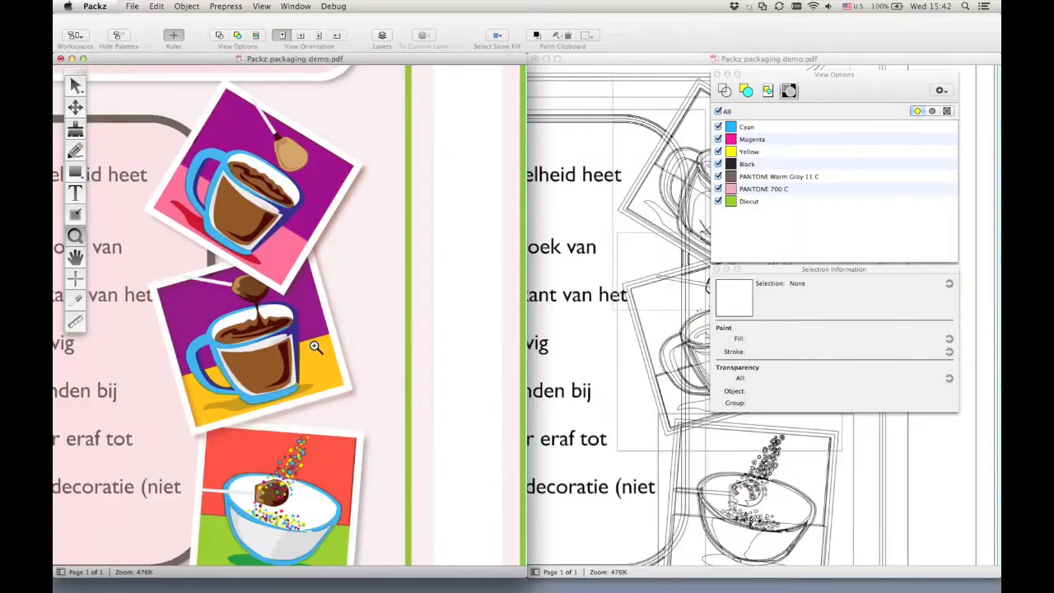
left_click_drag(299, 386, 301, 391)
left_click_drag(123, 175, 182, 253)
key("super+0")
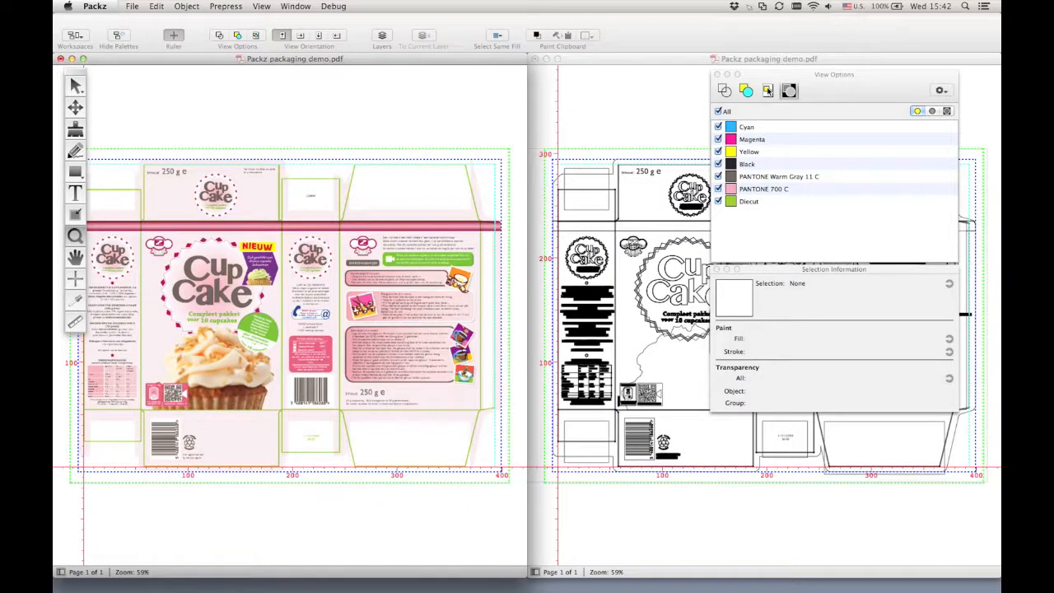
- Step through the process, PANTONE and Diecut separations individually in the page-clipped colour preview, and show all of them again
left_click(767, 91)
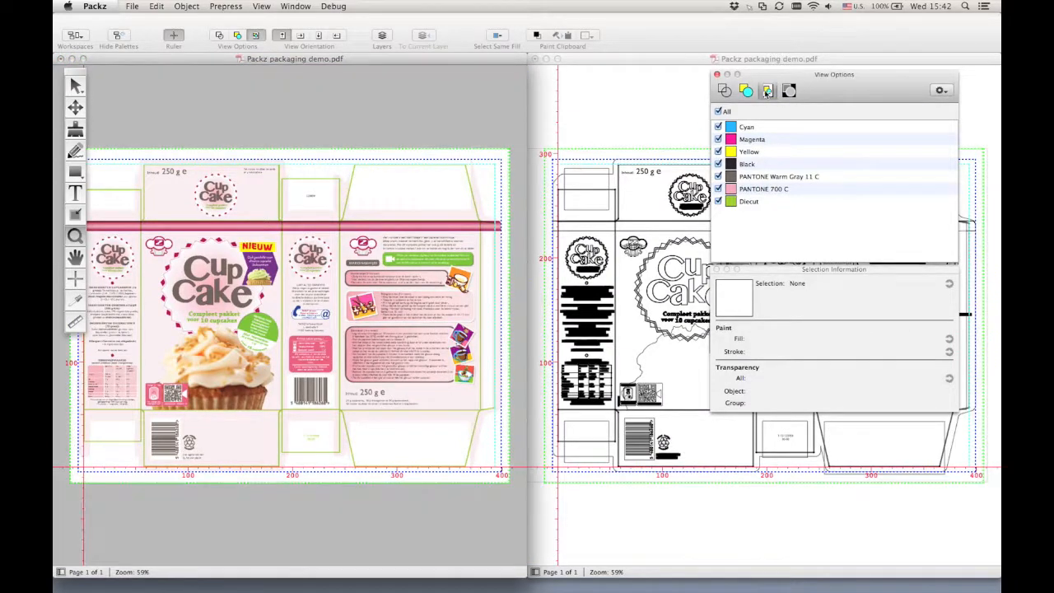
left_click(718, 111)
left_click(718, 139)
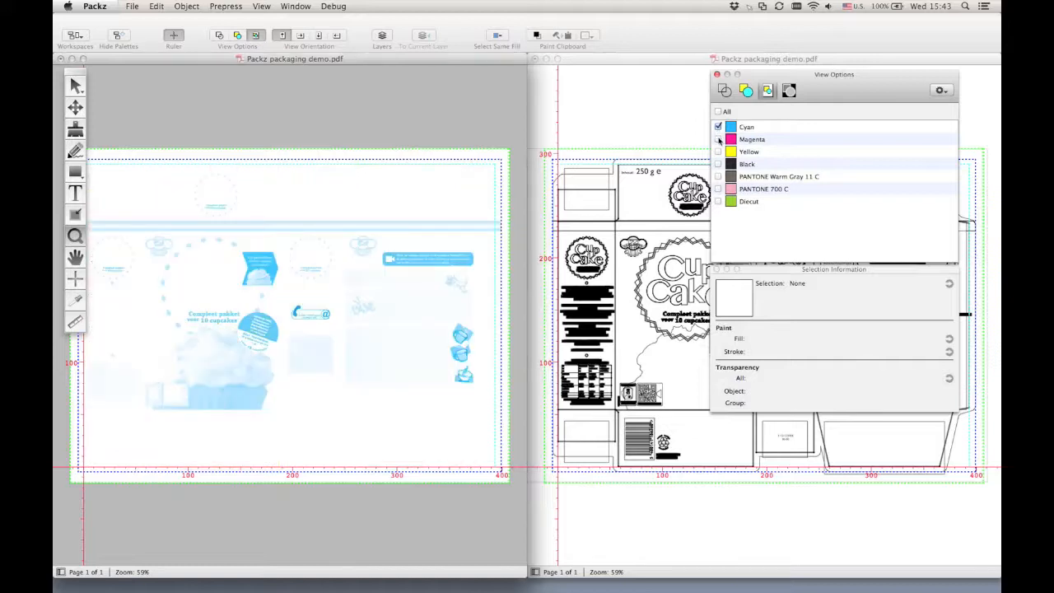
left_click(718, 152)
left_click(718, 176)
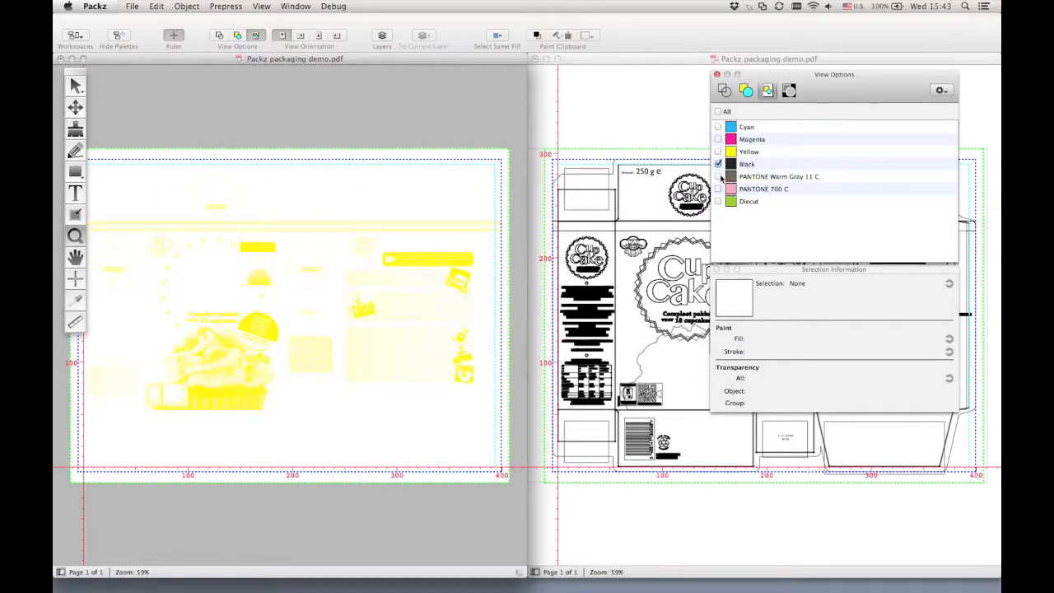
left_click(719, 188)
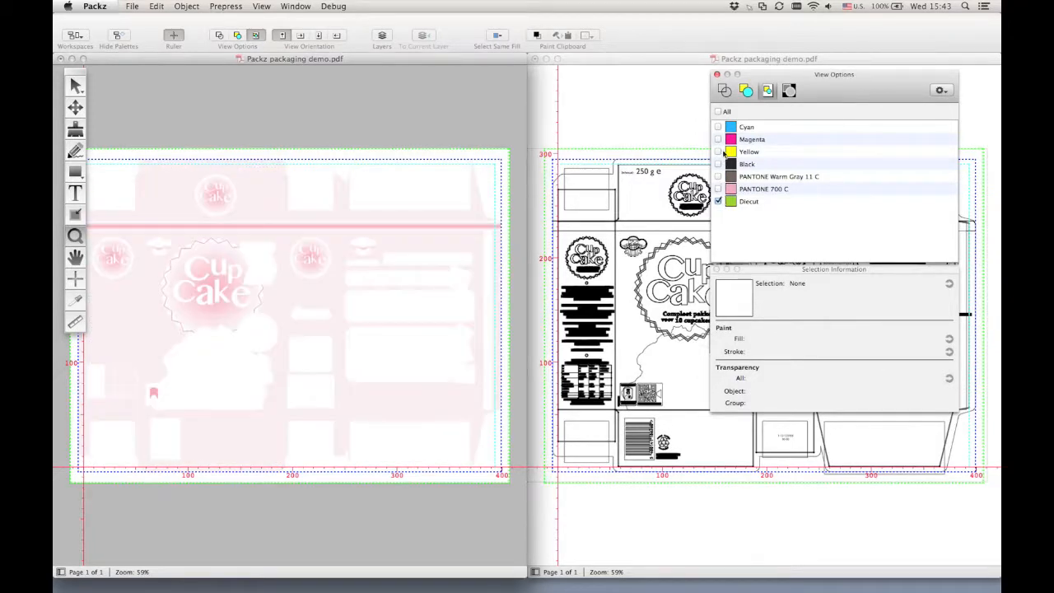
left_click(718, 111)
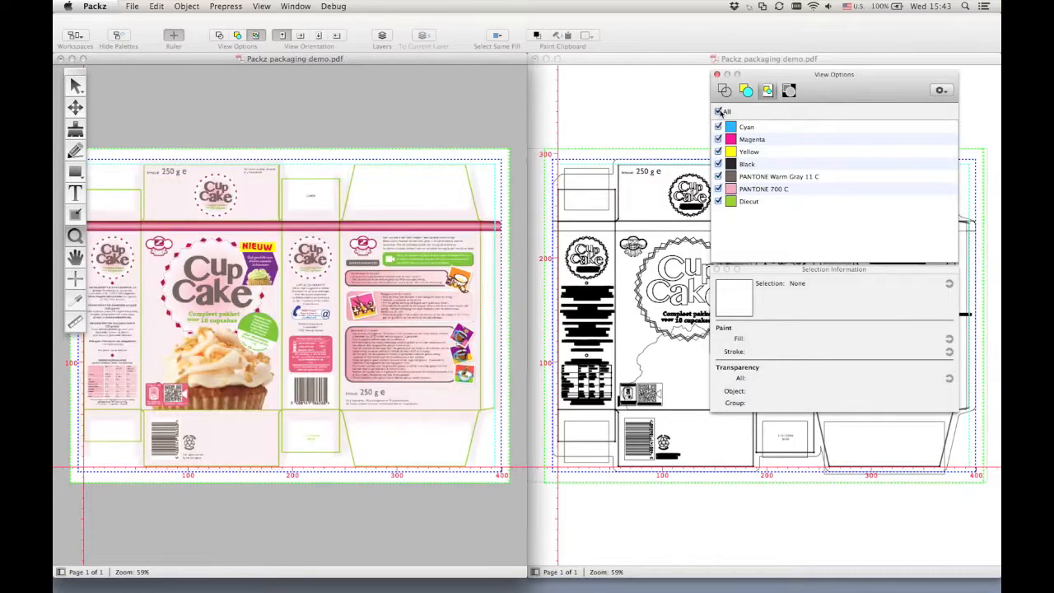
- Preview the cyan, magenta, yellow and black separations in progressive combination, and restore all separations
left_click(718, 127)
left_click(718, 139)
left_click(718, 151)
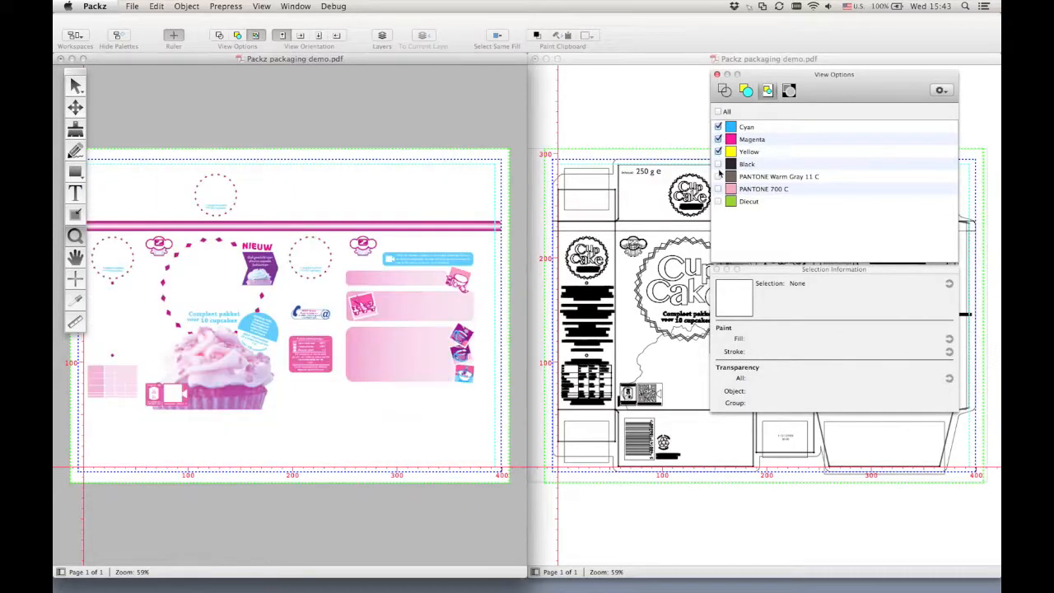
left_click(718, 164)
left_click(719, 111)
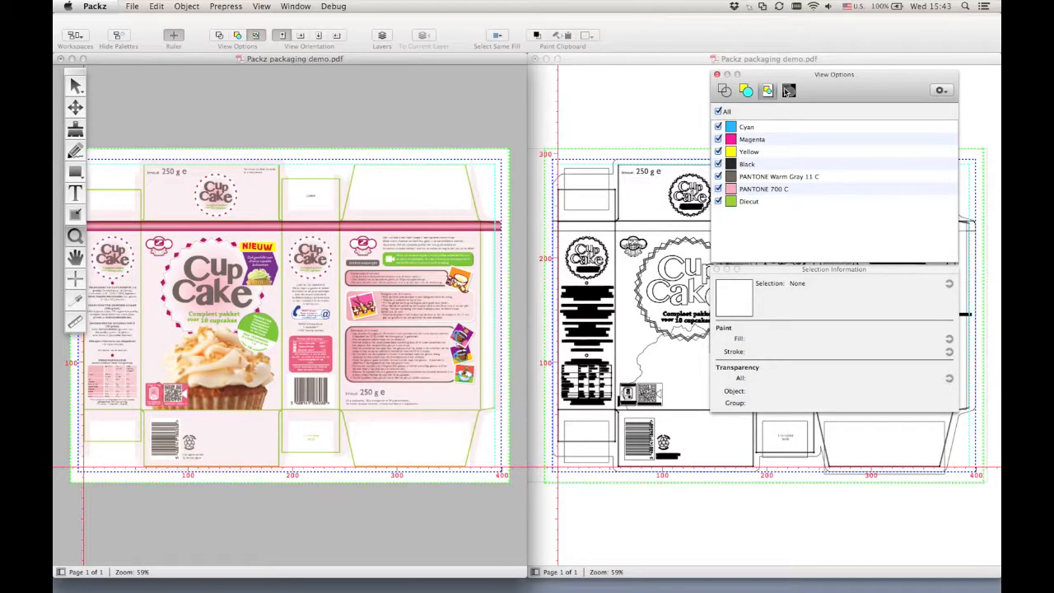
- View the yellow separation on its own in colour, in grayscale and as an inverted image
left_click(788, 90)
left_click(718, 151)
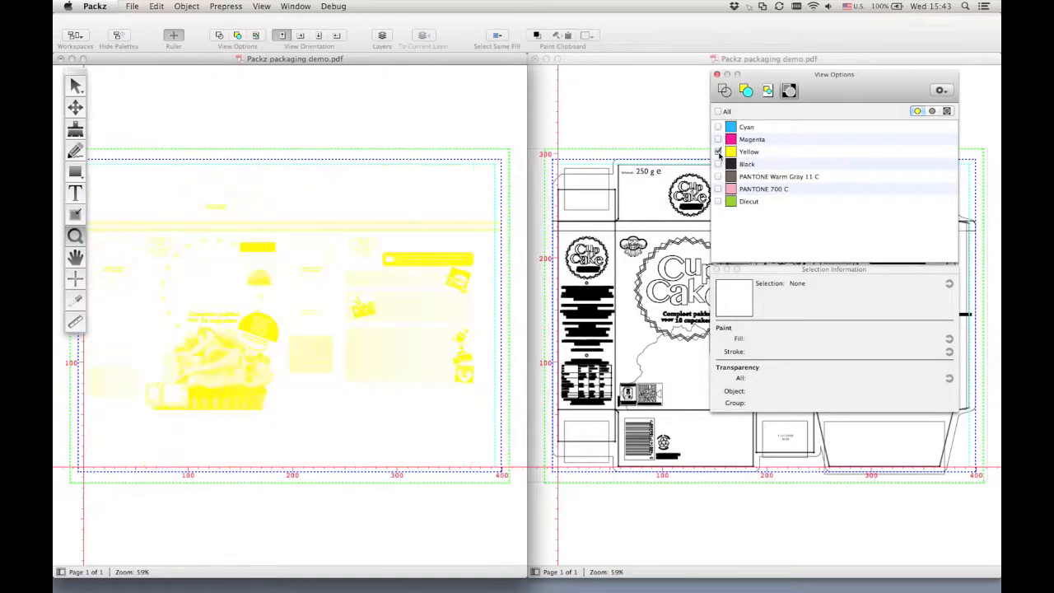
left_click(932, 111)
left_click(947, 111)
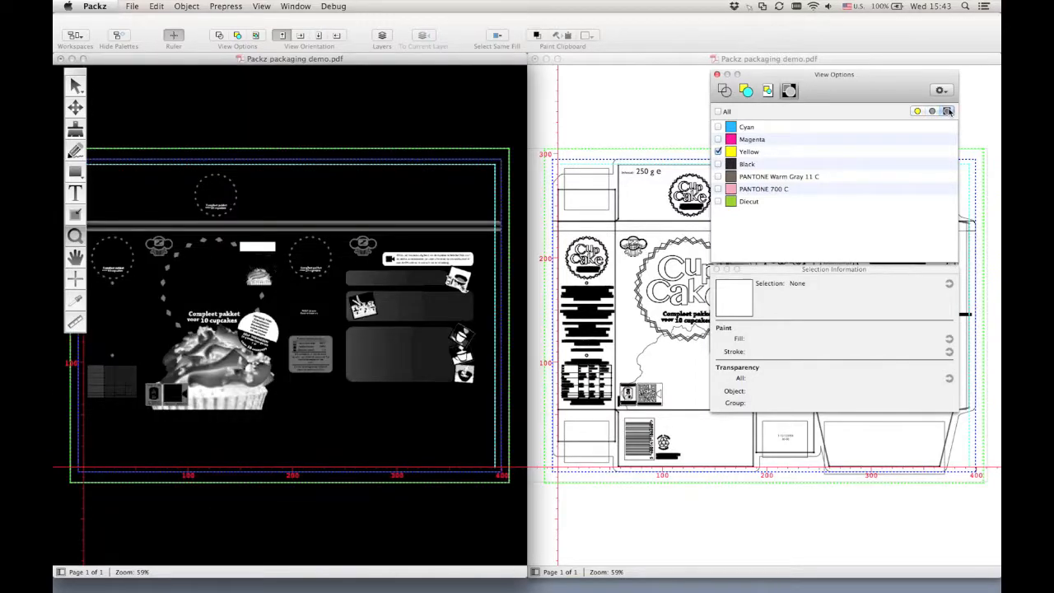
- Re-enable all separations, view the artwork as outlines, and return to the full-colour preview
left_click(718, 112)
left_click(724, 90)
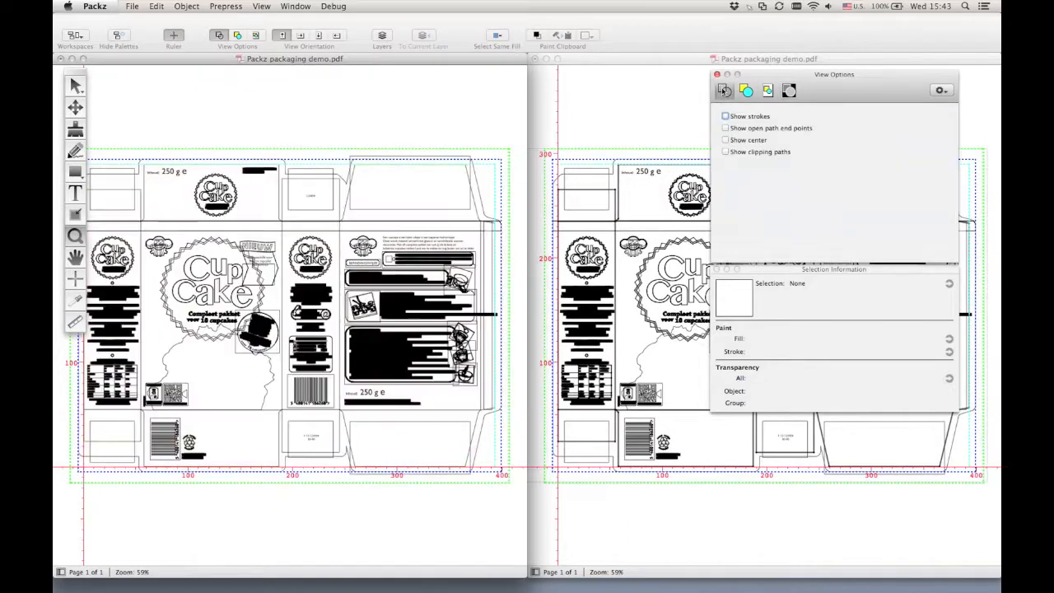
left_click(746, 91)
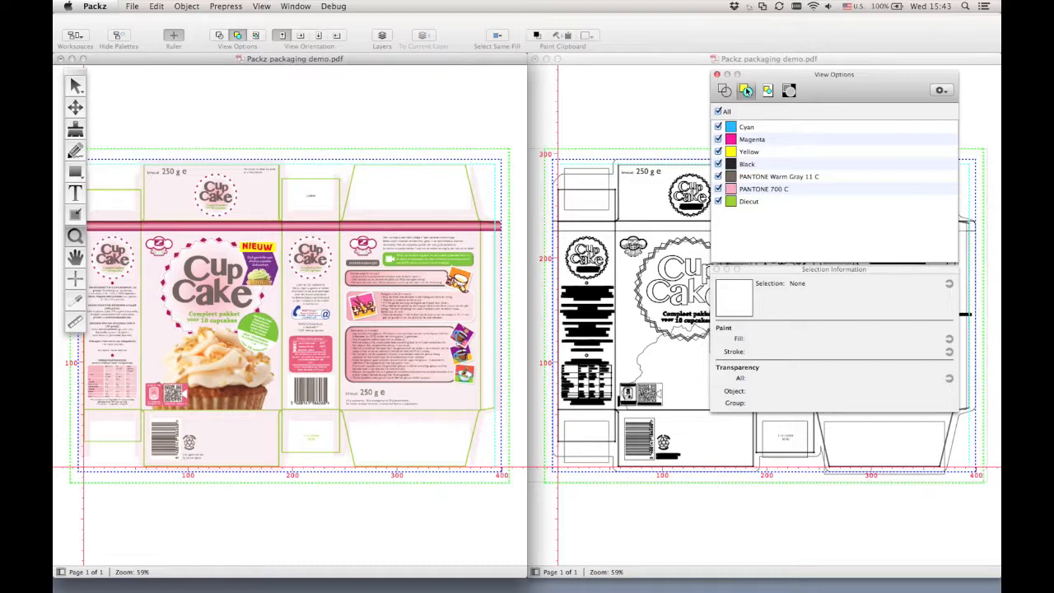
- Measure the distance across the Cup Cake badge on the front panel between its lower-left and right diamonds
scroll(467, 230, "up", 1)
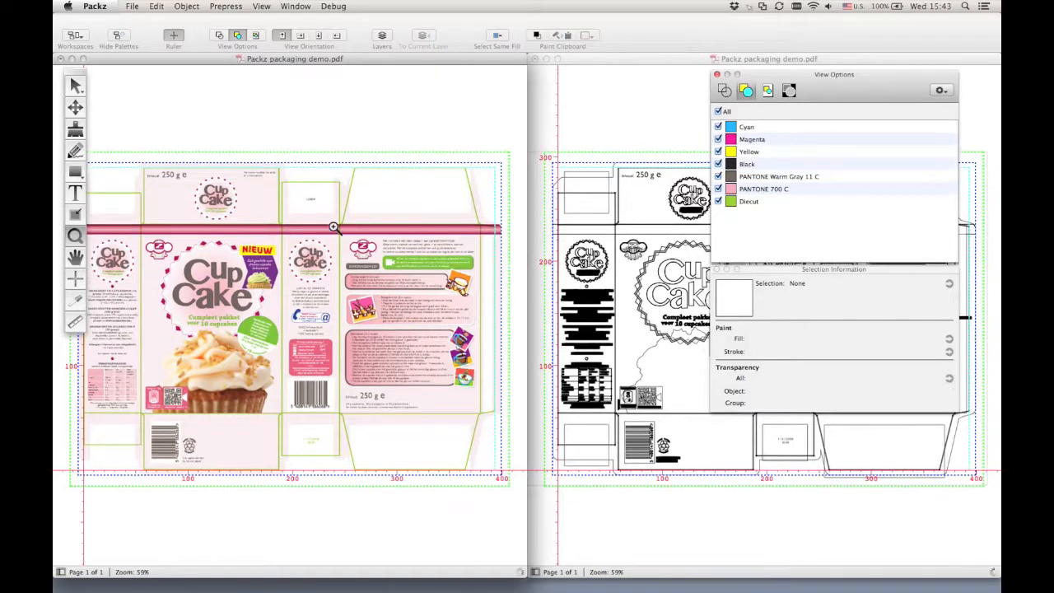
left_click_drag(125, 233, 317, 453)
left_click(75, 302)
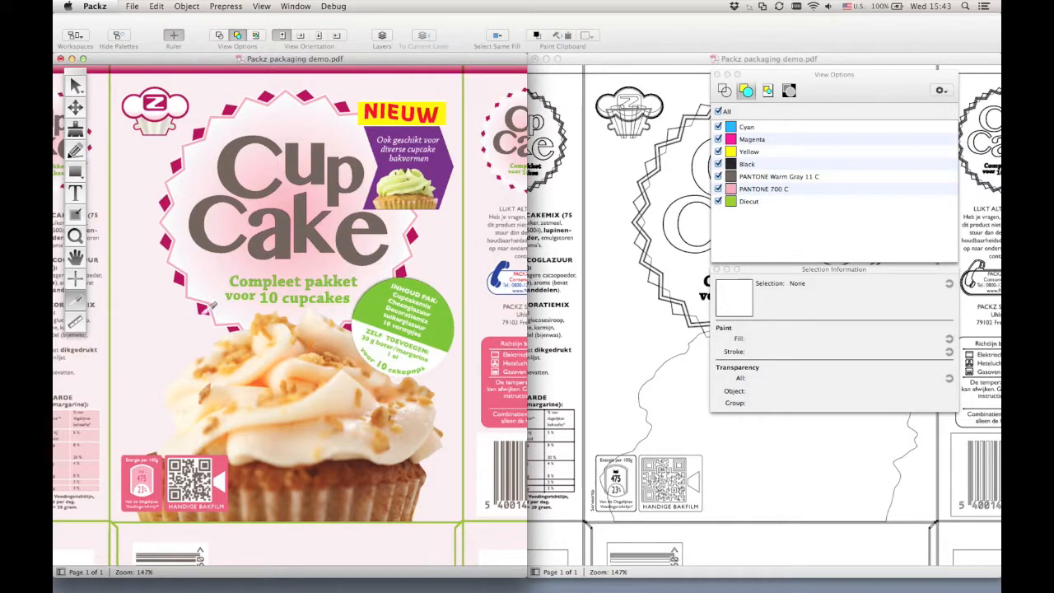
left_click(79, 322)
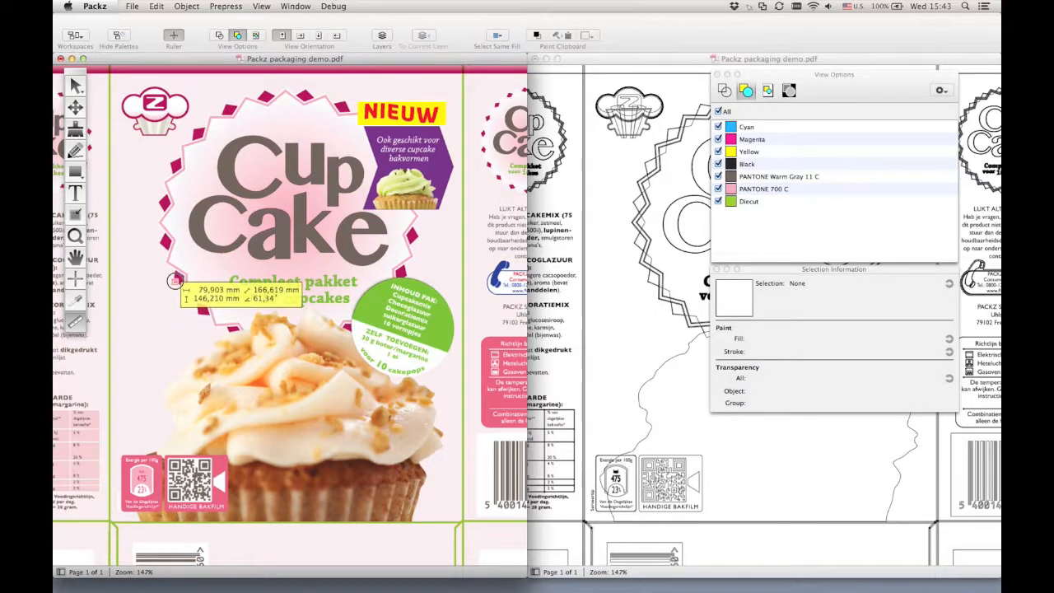
scroll(182, 281, "left", 1)
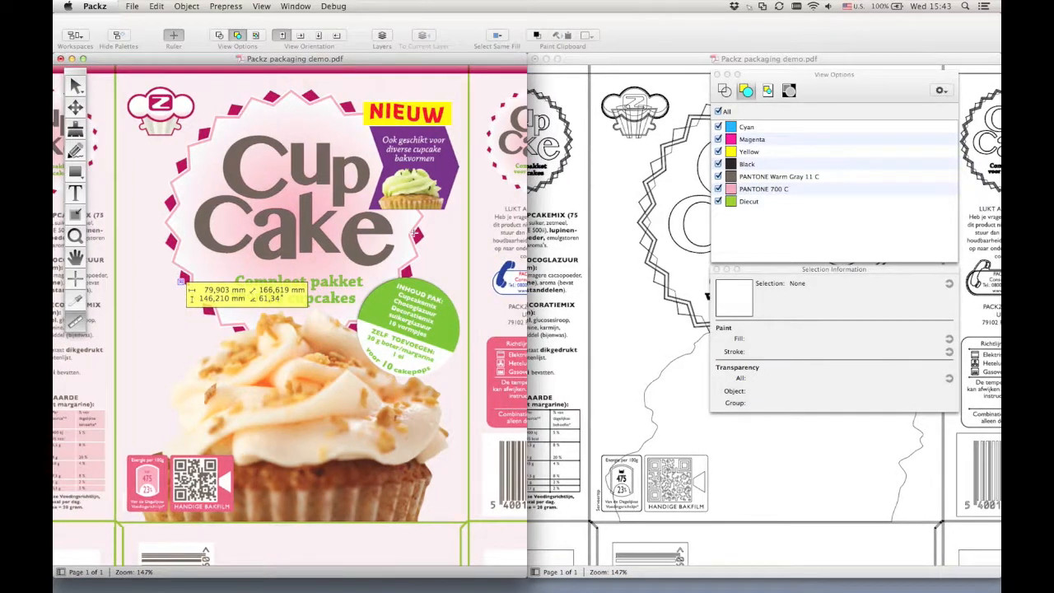
left_click_drag(181, 281, 421, 234)
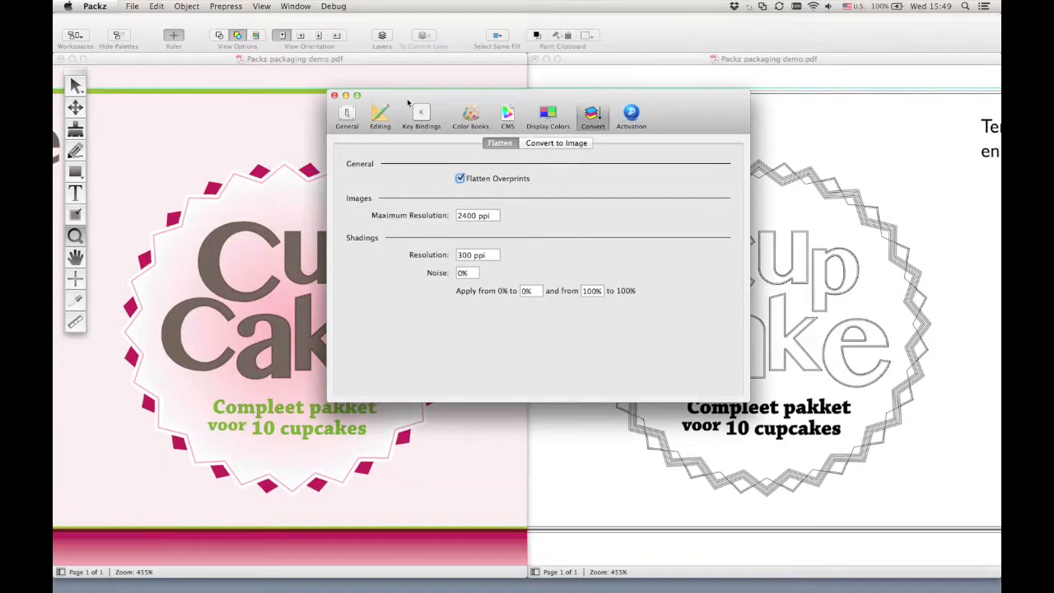
- Set the maximum image resolution for flattening to 300 ppi in the conversion preferences
left_click_drag(494, 218, 452, 215)
type("300")
key("Tab")
- Set the Convert to Image resolution to 600 ppi and close the preferences
left_click(535, 144)
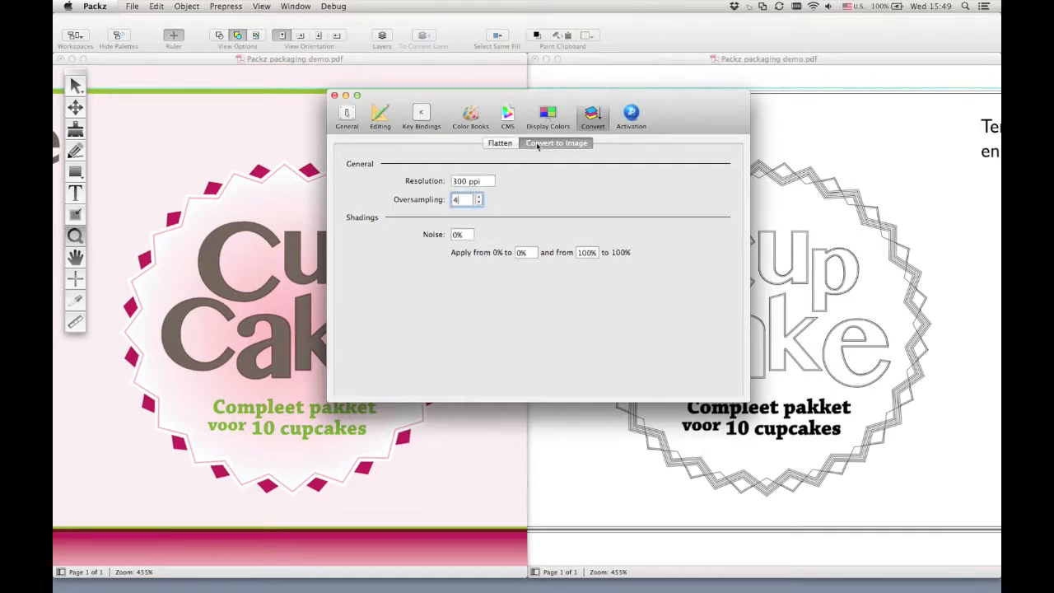
left_click(484, 183)
left_click_drag(484, 184, 449, 182)
type("600")
key("Tab")
left_click(334, 95)
- Select the complete Cup Cake badge with its lettering and tagline, and convert it to an image
left_click(75, 86)
left_click_drag(107, 153, 494, 500)
left_click(226, 6)
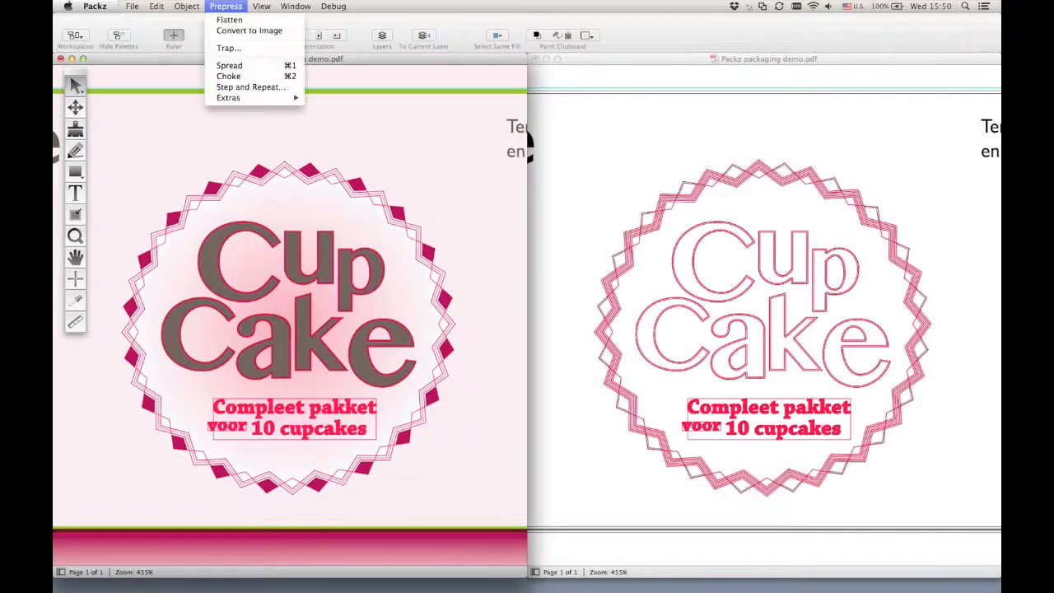
left_click(220, 30)
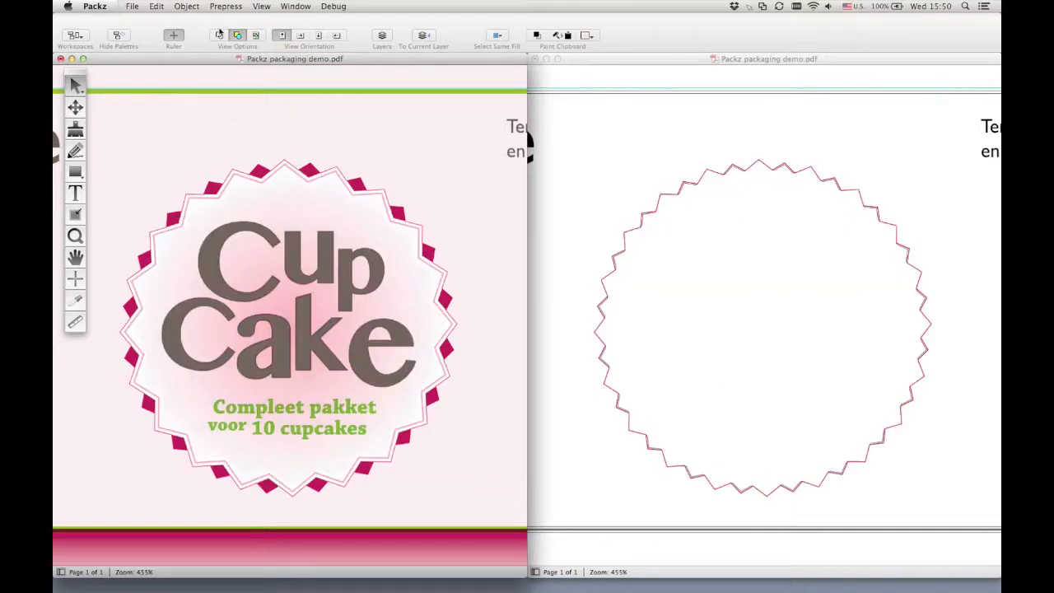
- Export the converted badge from the image assets as Image 25.psd to the Demo packaging folder
left_click(301, 6)
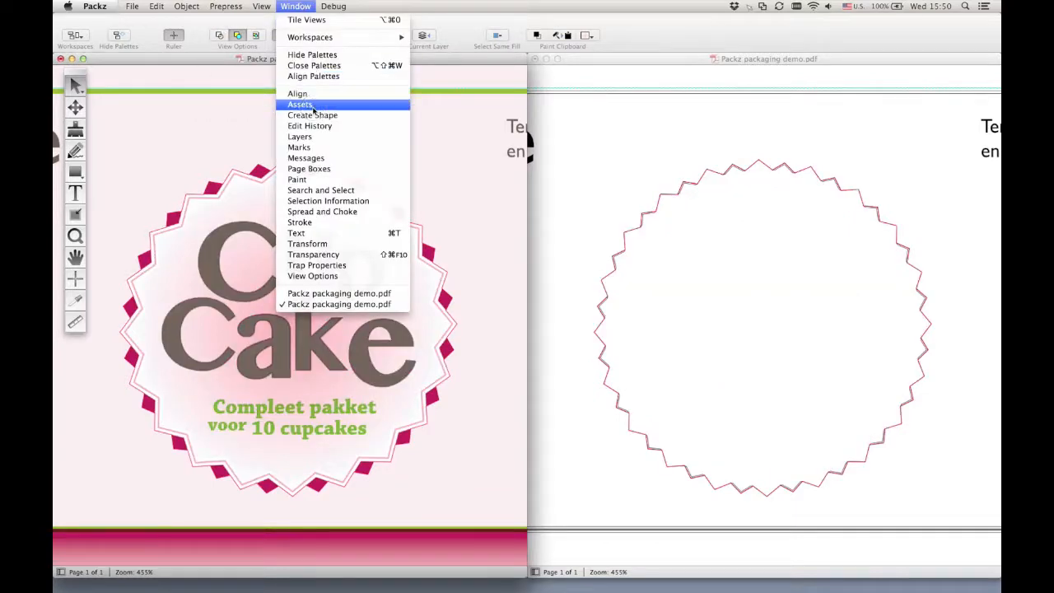
left_click(313, 103)
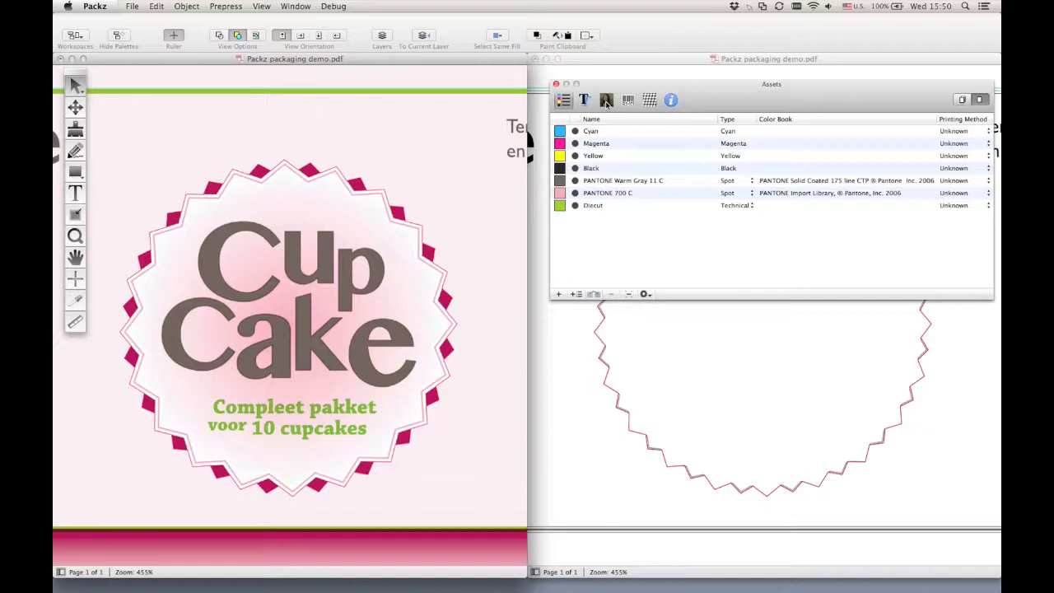
left_click(605, 102)
left_click_drag(991, 182, 991, 290)
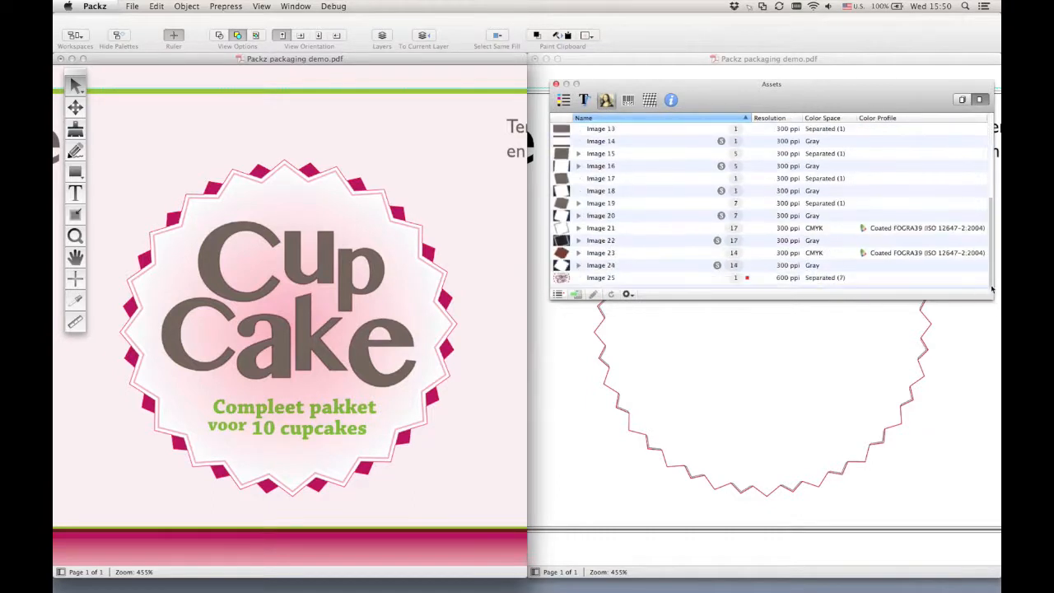
left_click(569, 278)
left_click(578, 294)
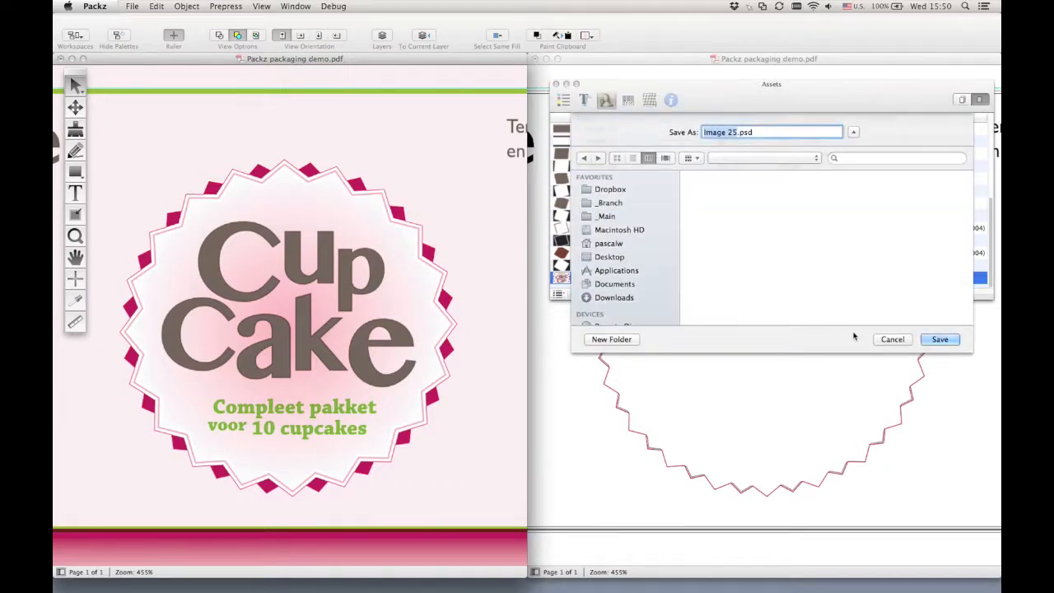
left_click(939, 339)
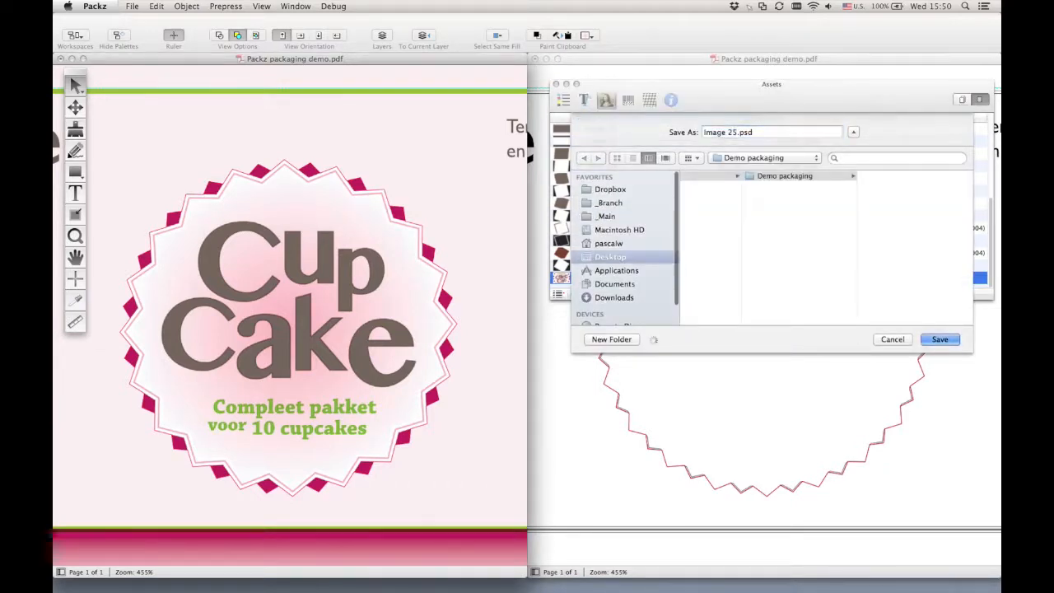